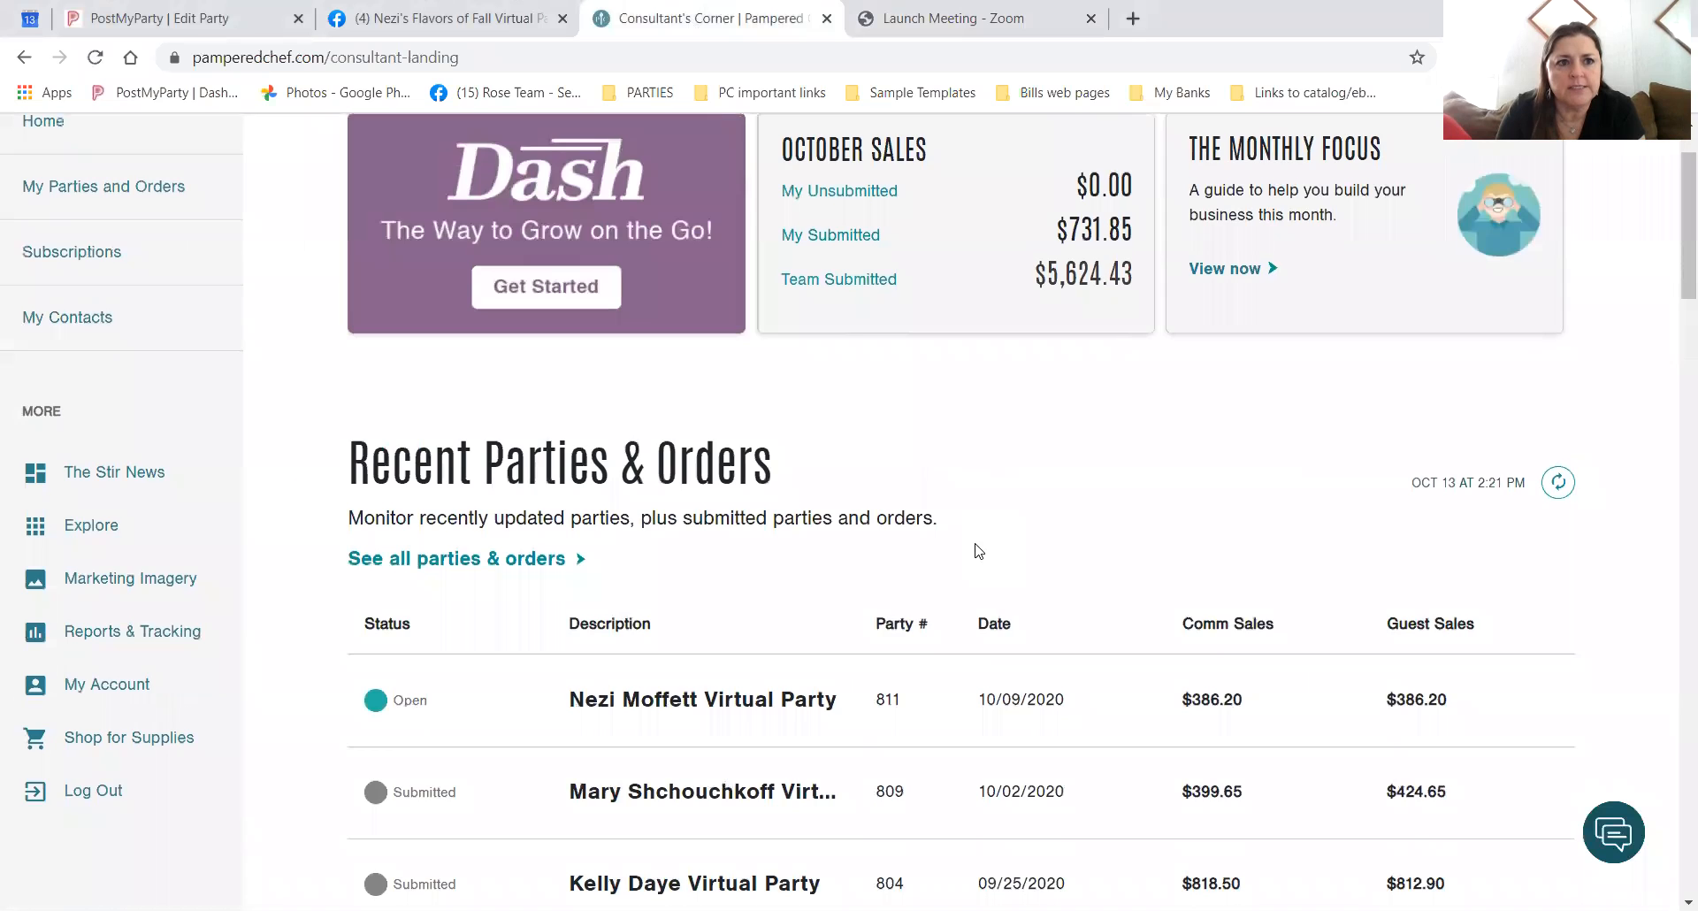
Return Home, look over the Recent Parties table, and open 'See all parties & orders'.
left_click(42, 234)
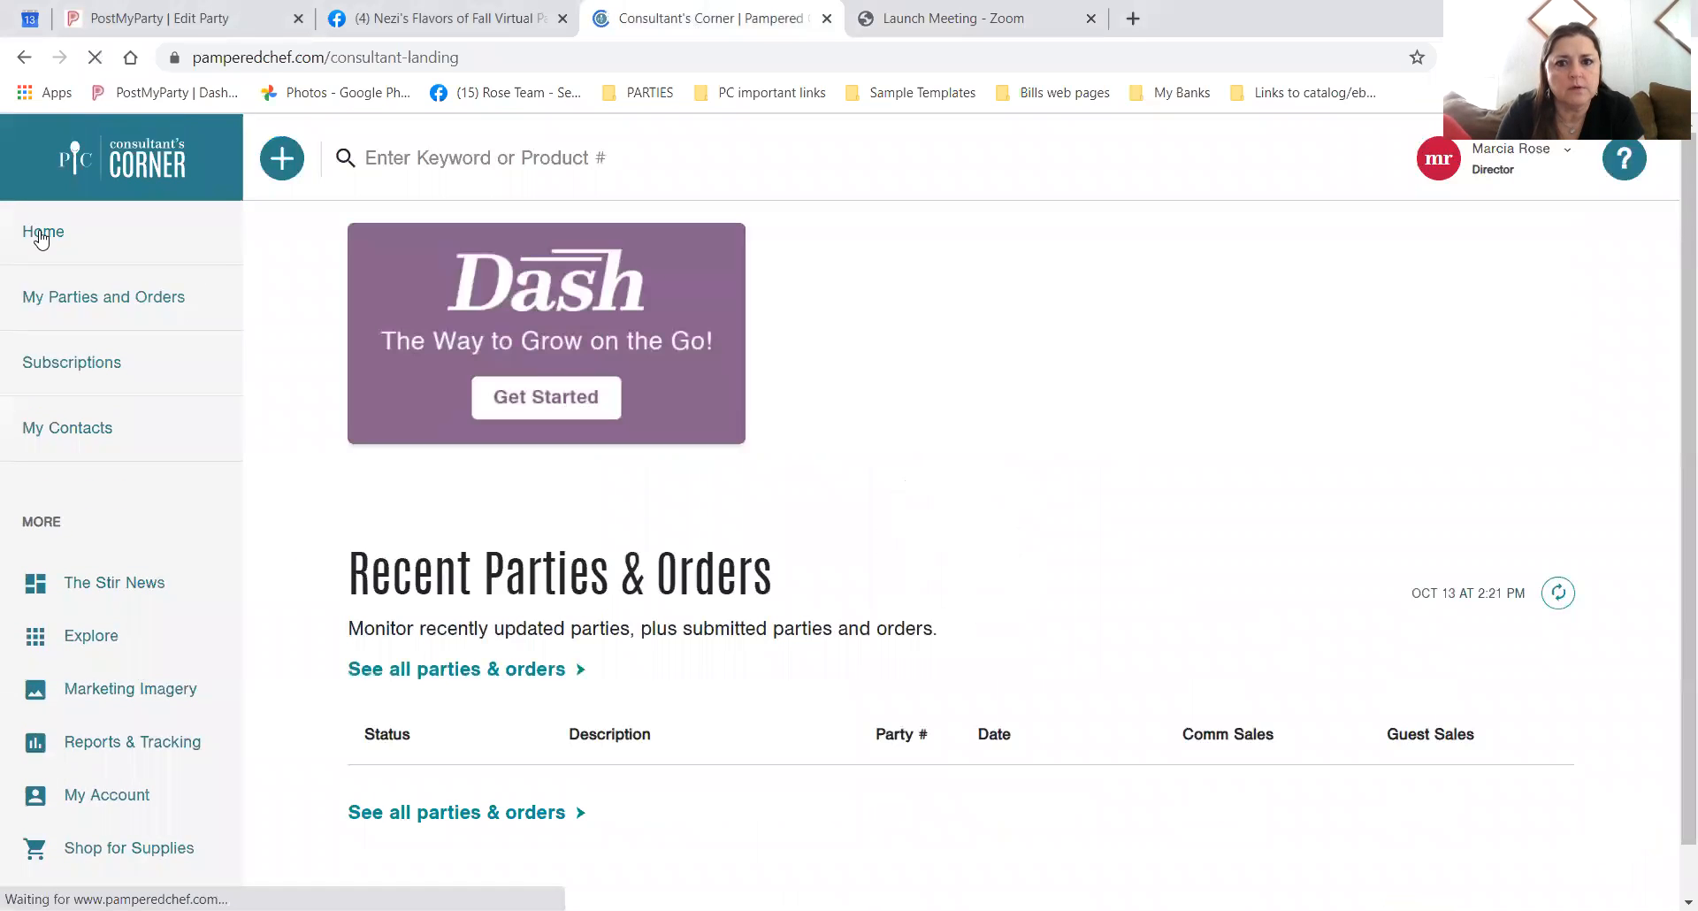
scroll(1128, 502, "down", 5)
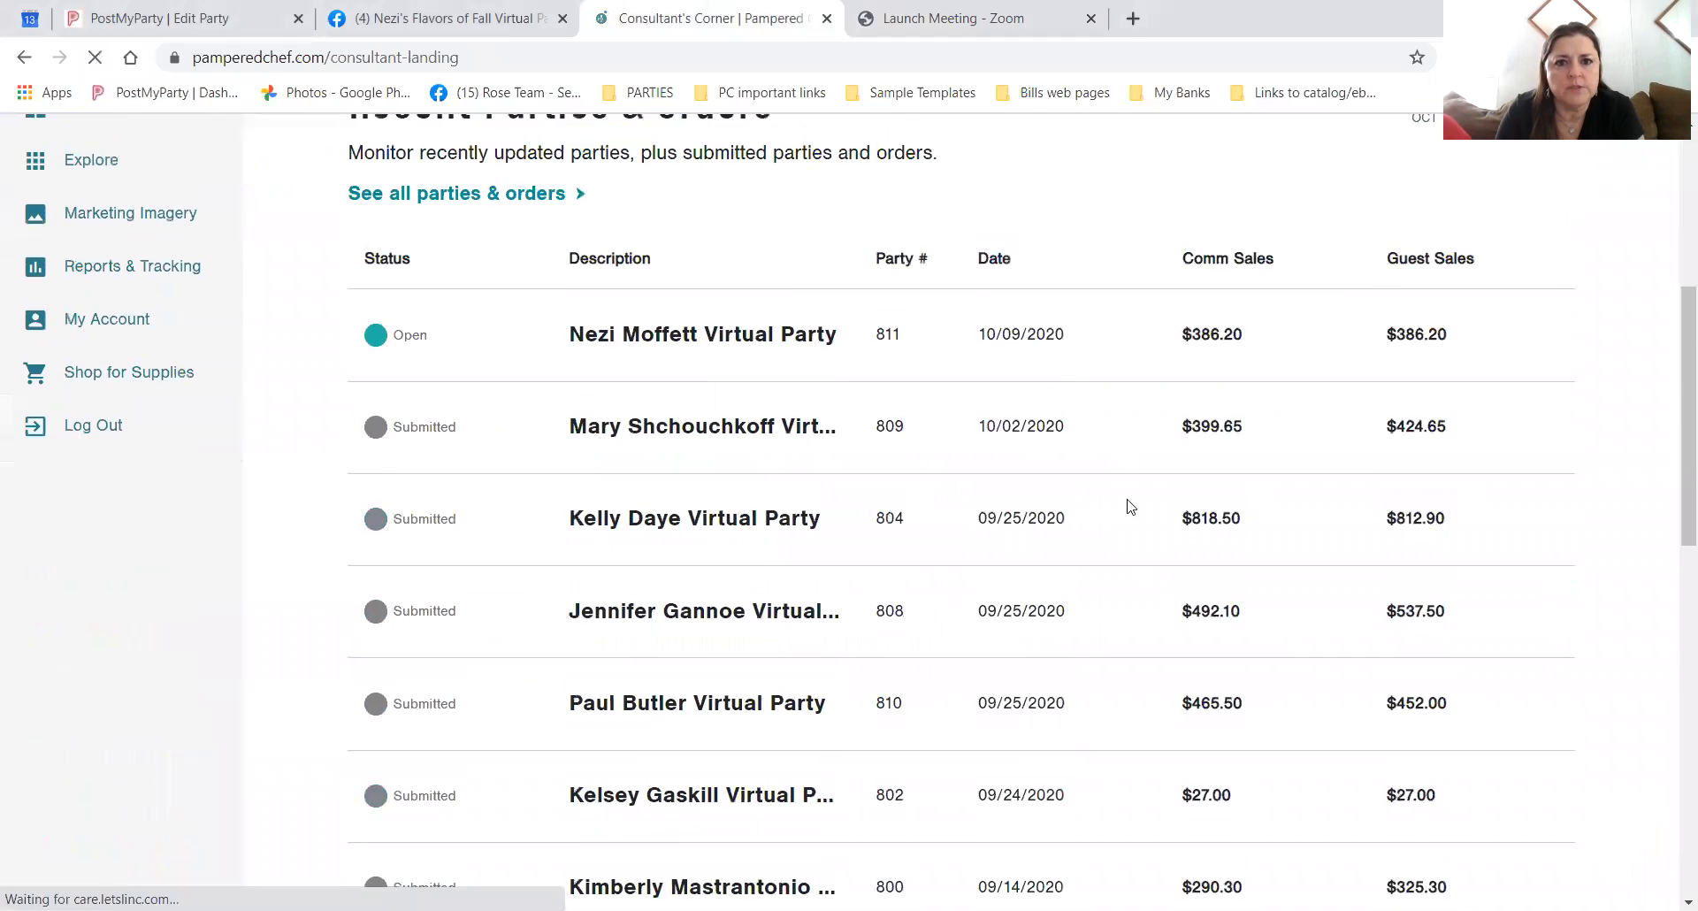
scroll(1128, 502, "up", 1)
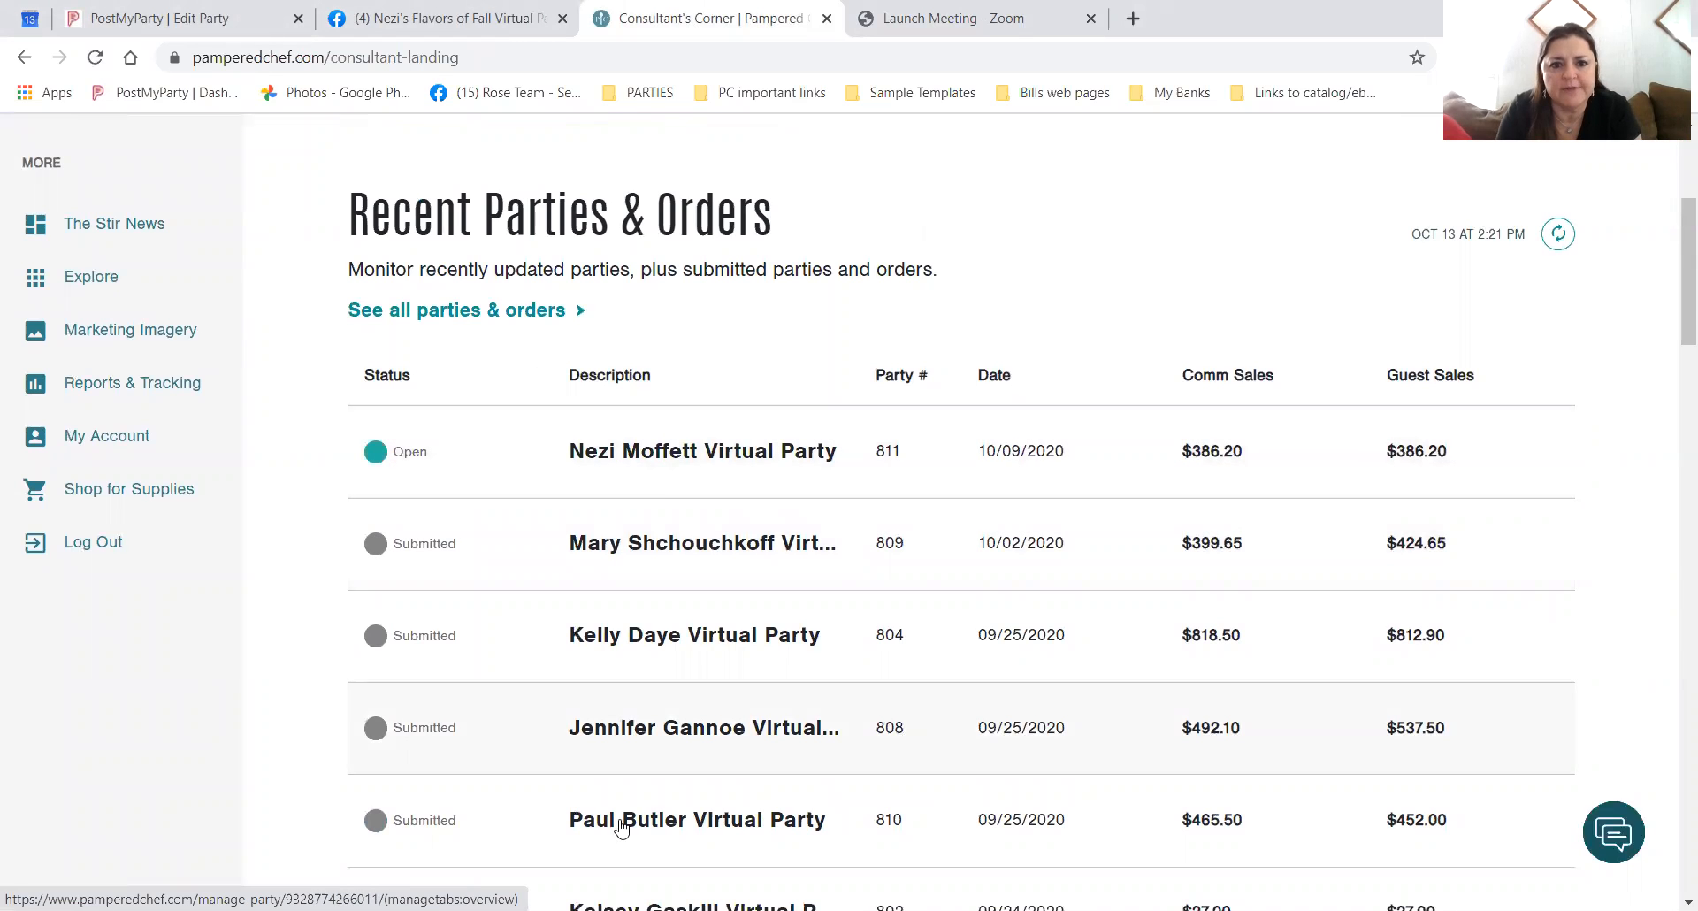
scroll(732, 752, "down", 8)
scroll(731, 738, "up", 8)
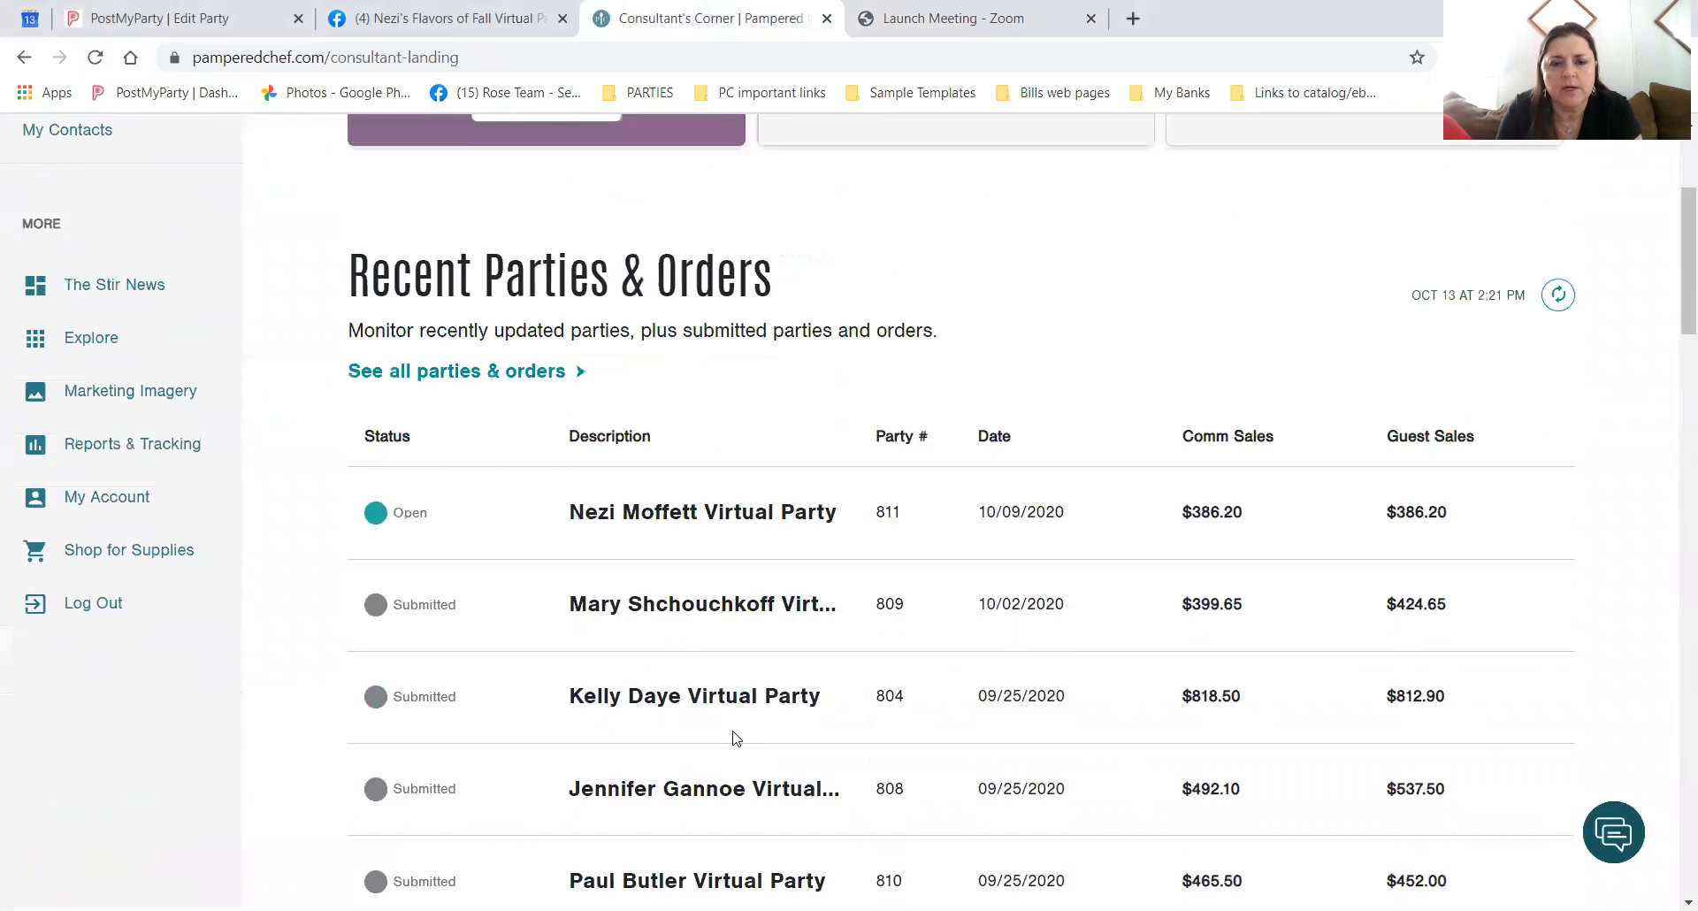
scroll(733, 739, "up", 3)
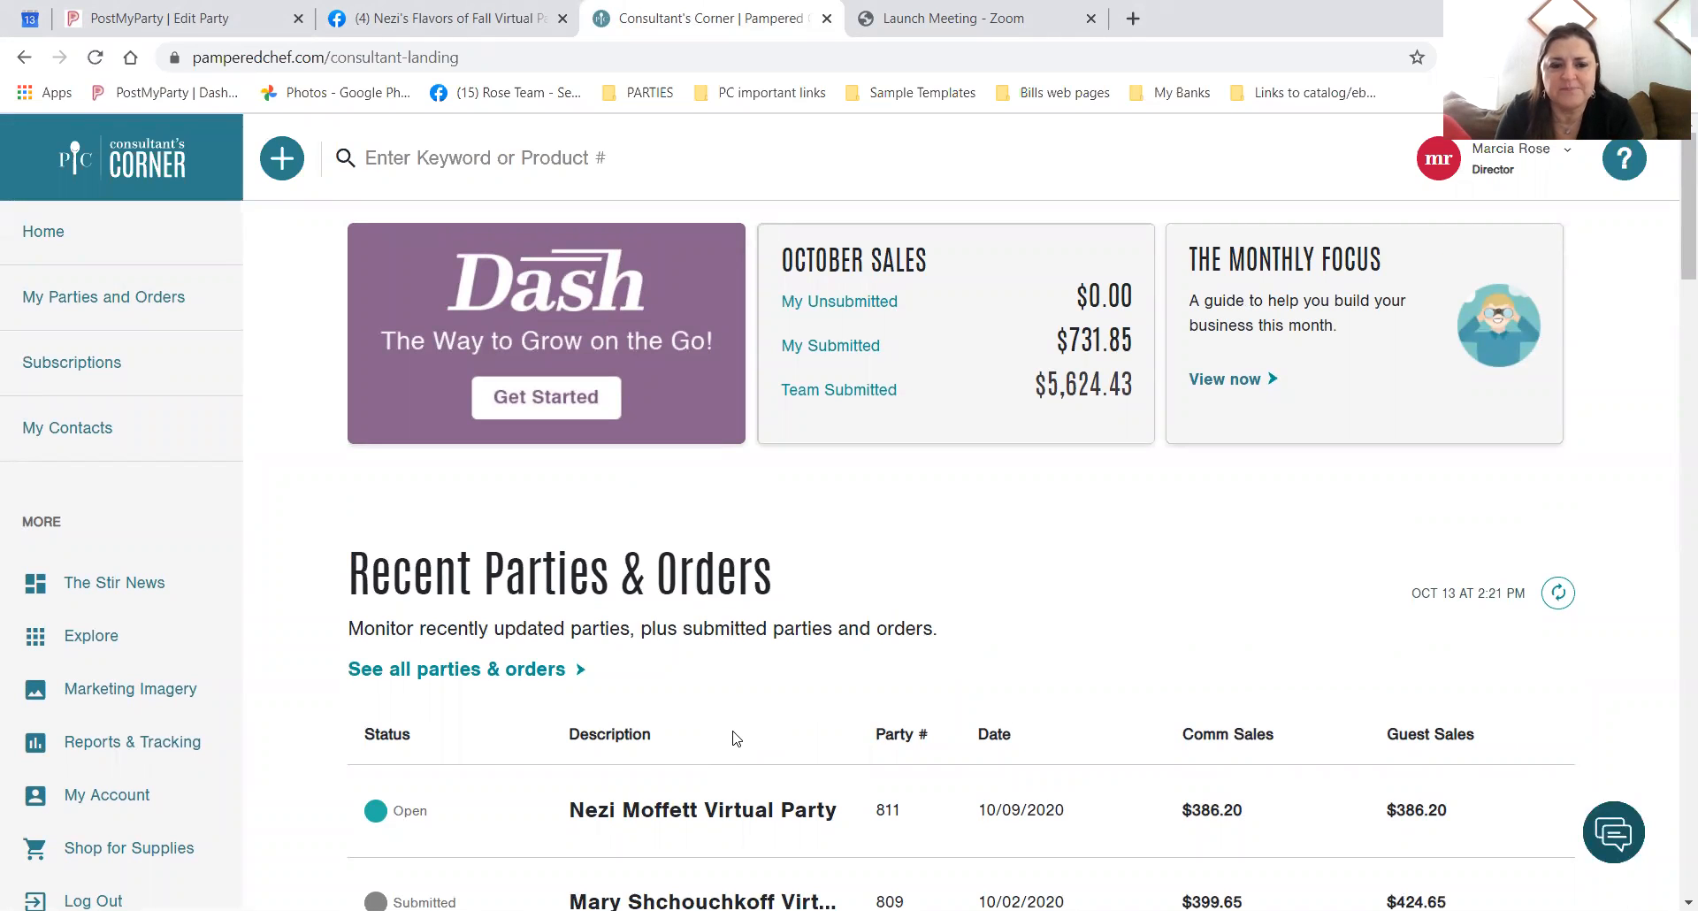
scroll(733, 739, "down", 5)
scroll(734, 742, "up", 5)
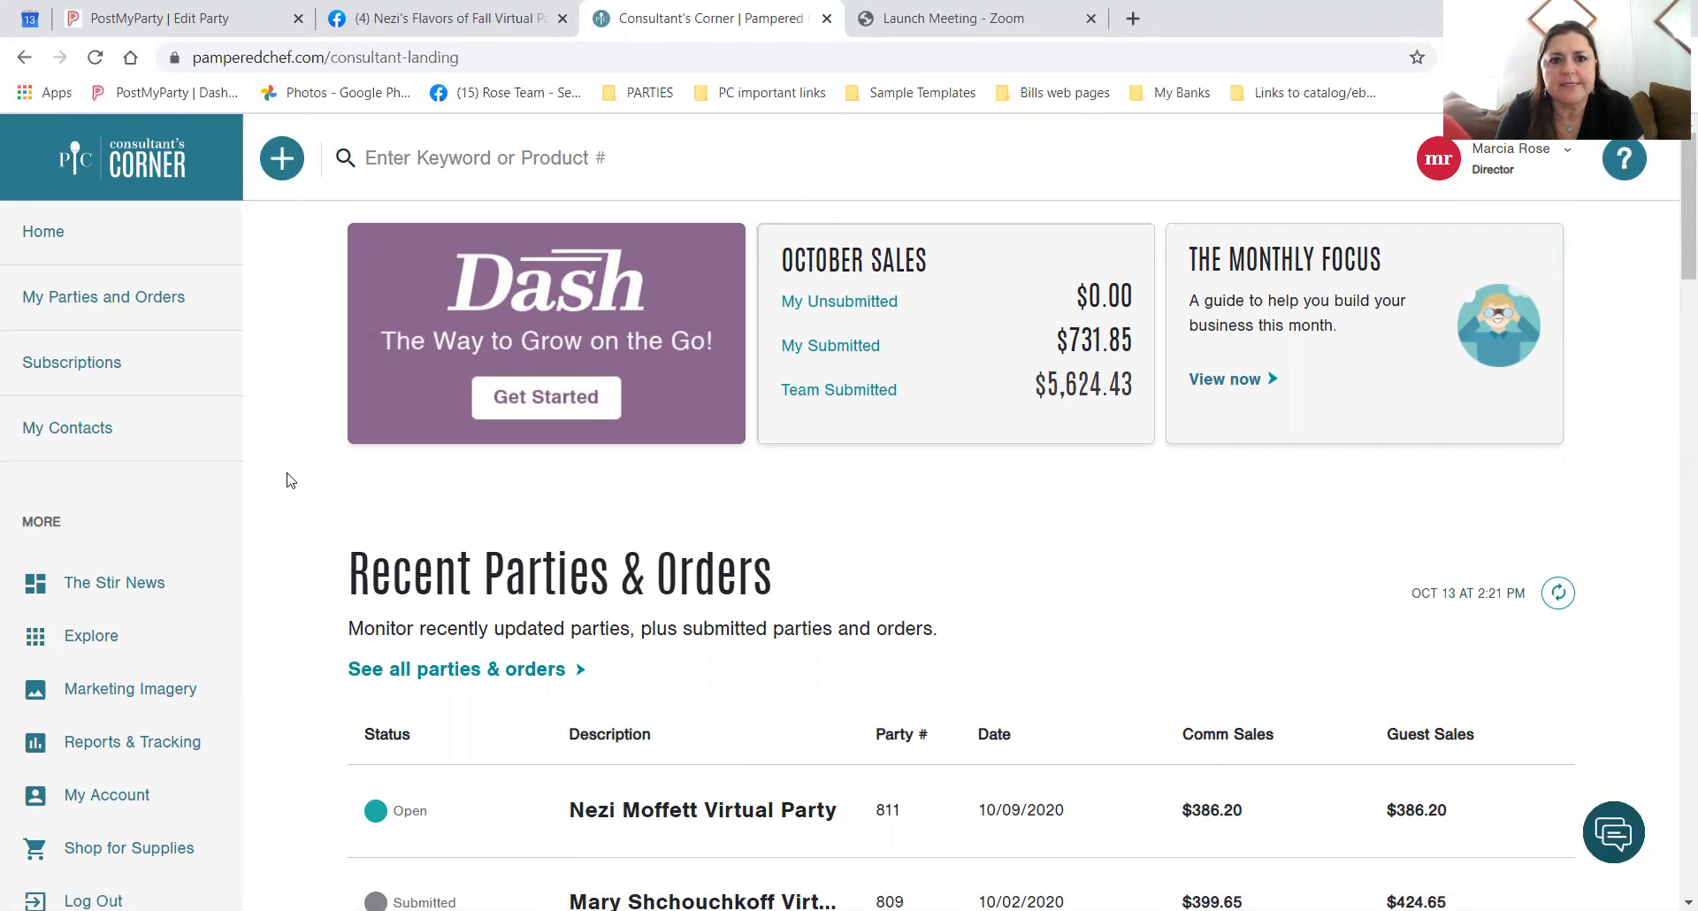
left_click(435, 672)
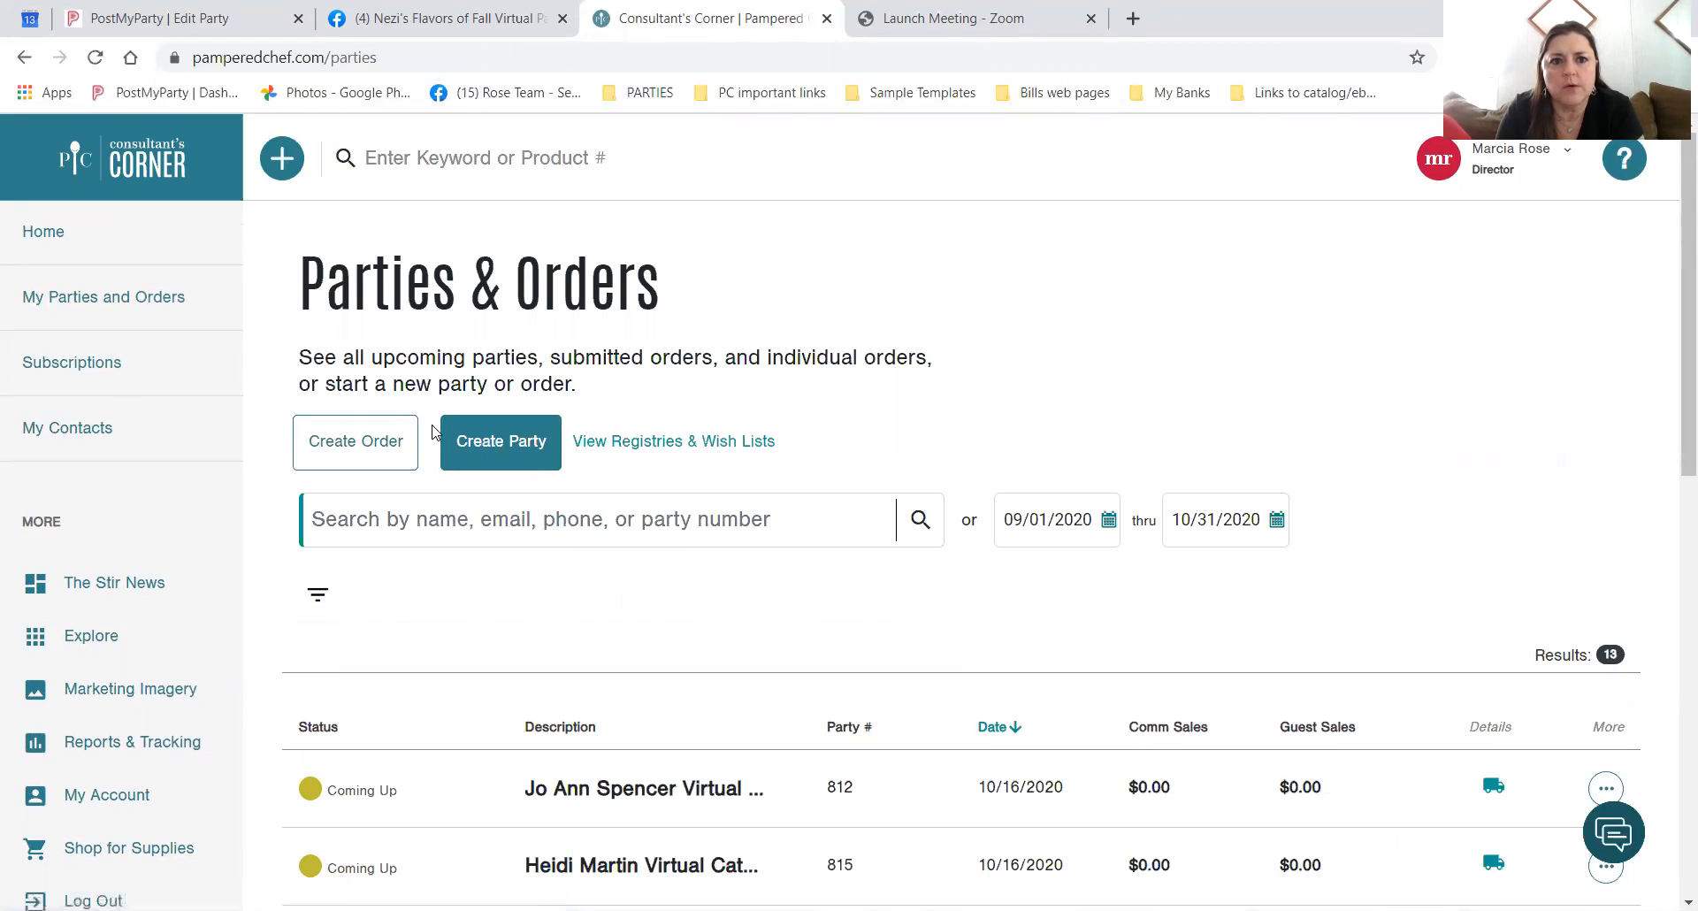
Begin a new party from Parties & Orders using the Virtual (Facebook, Etc.) type.
left_click(491, 448)
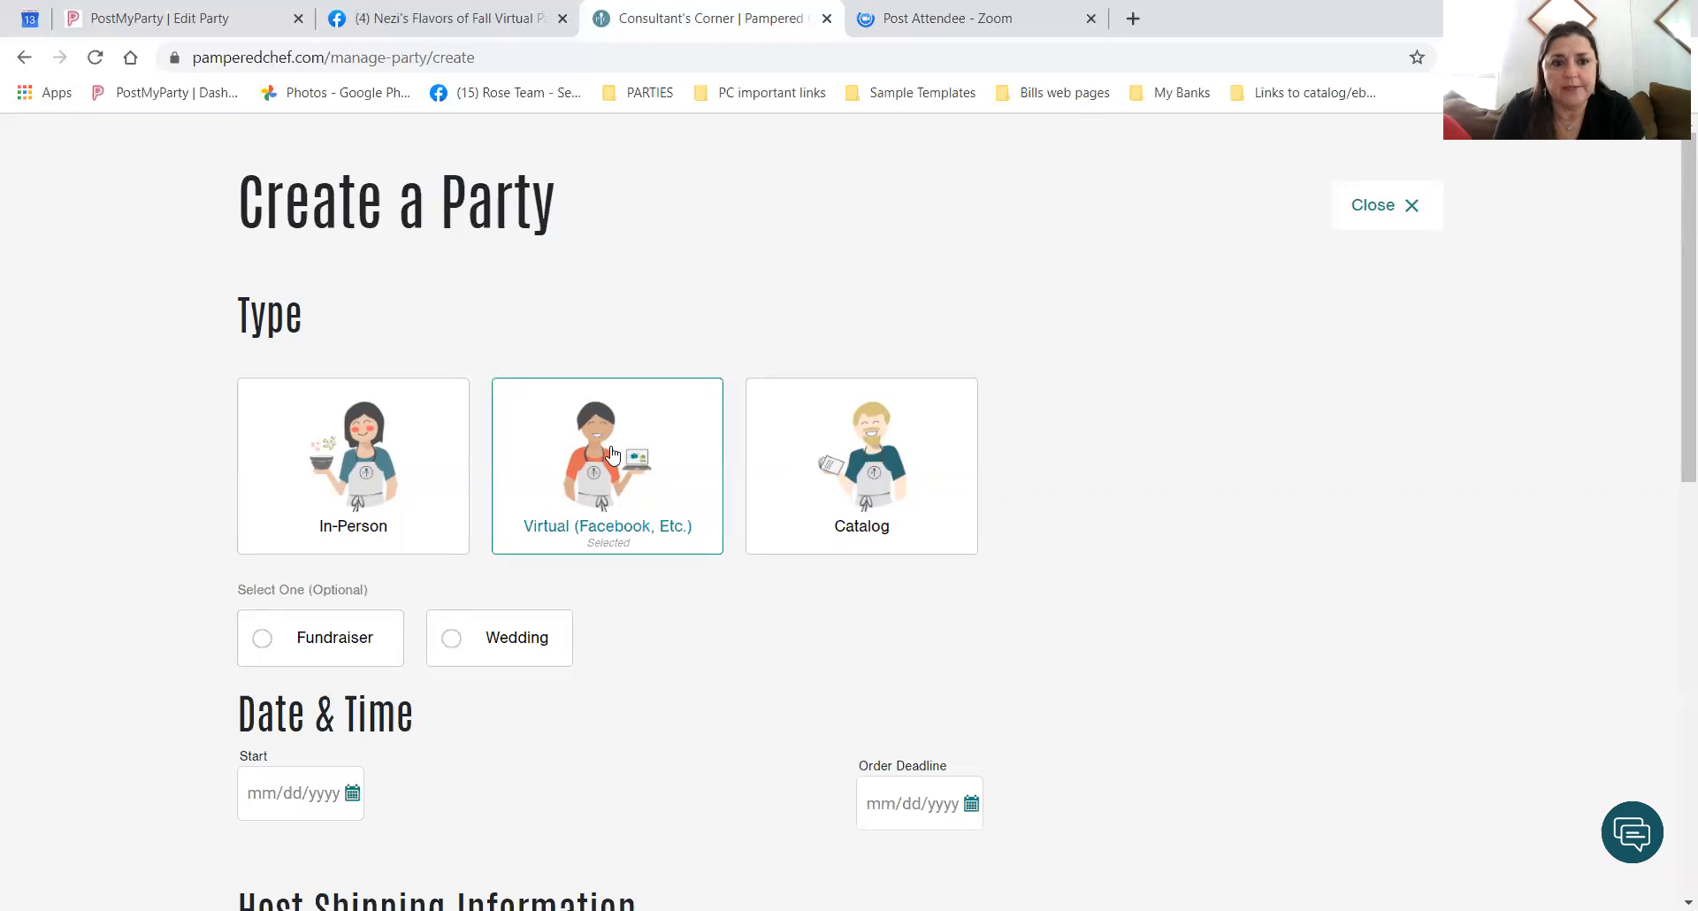
scroll(606, 524, "down", 2)
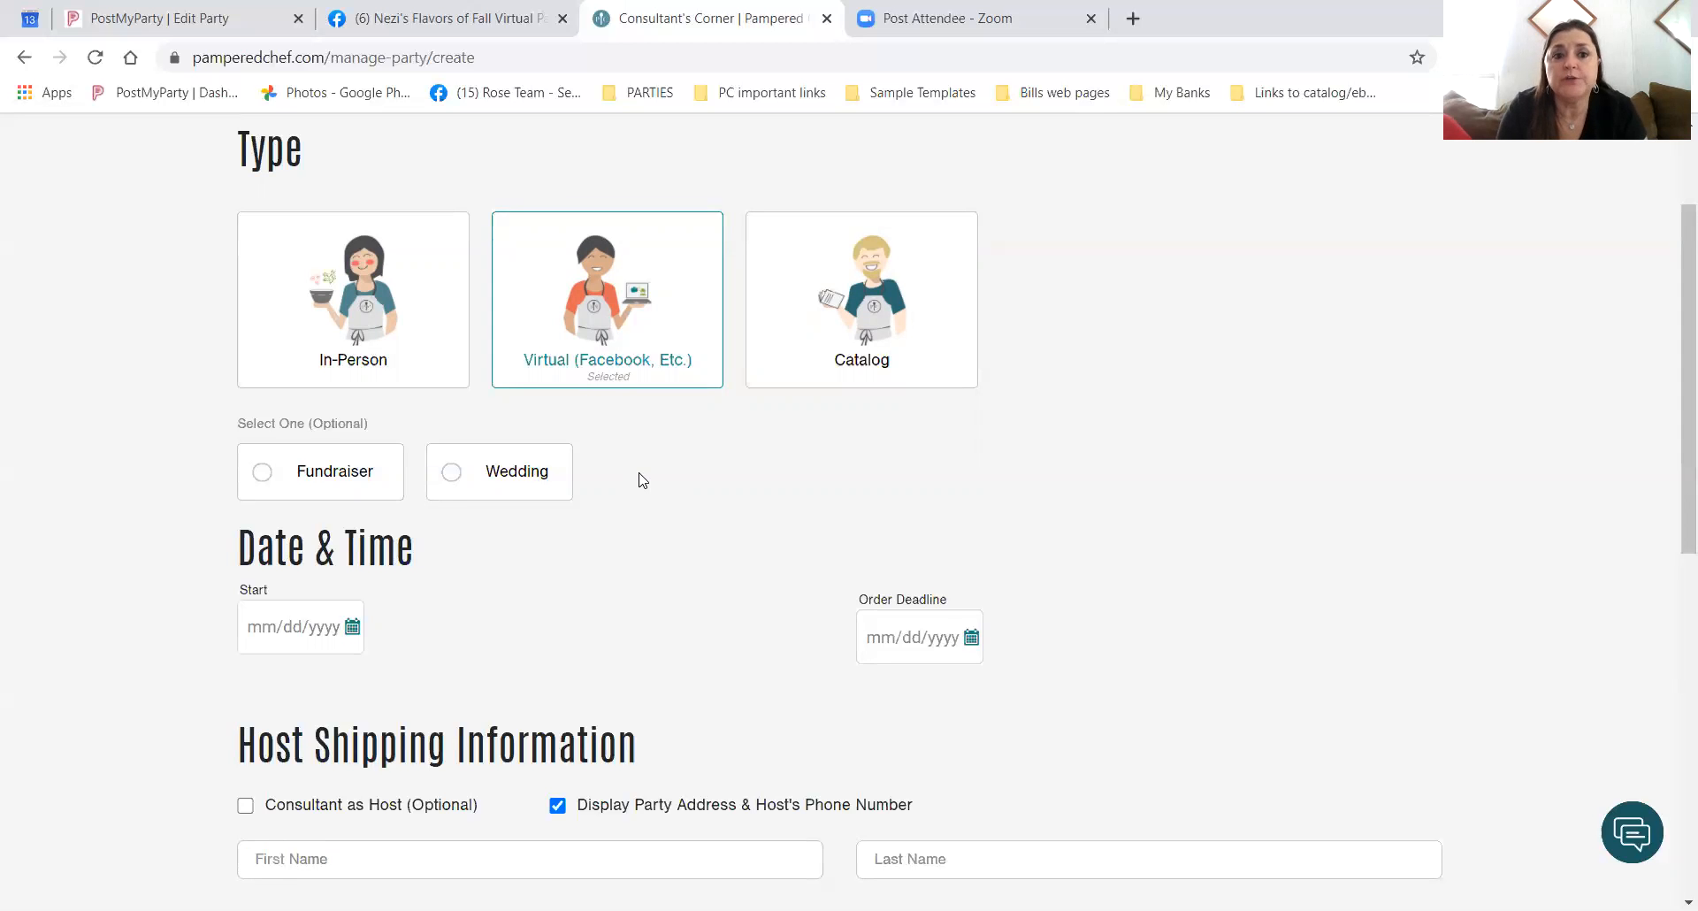
Pick 10/16/2020 as the party start date and 10/21/2020 as the order deadline.
scroll(642, 480, "down", 2)
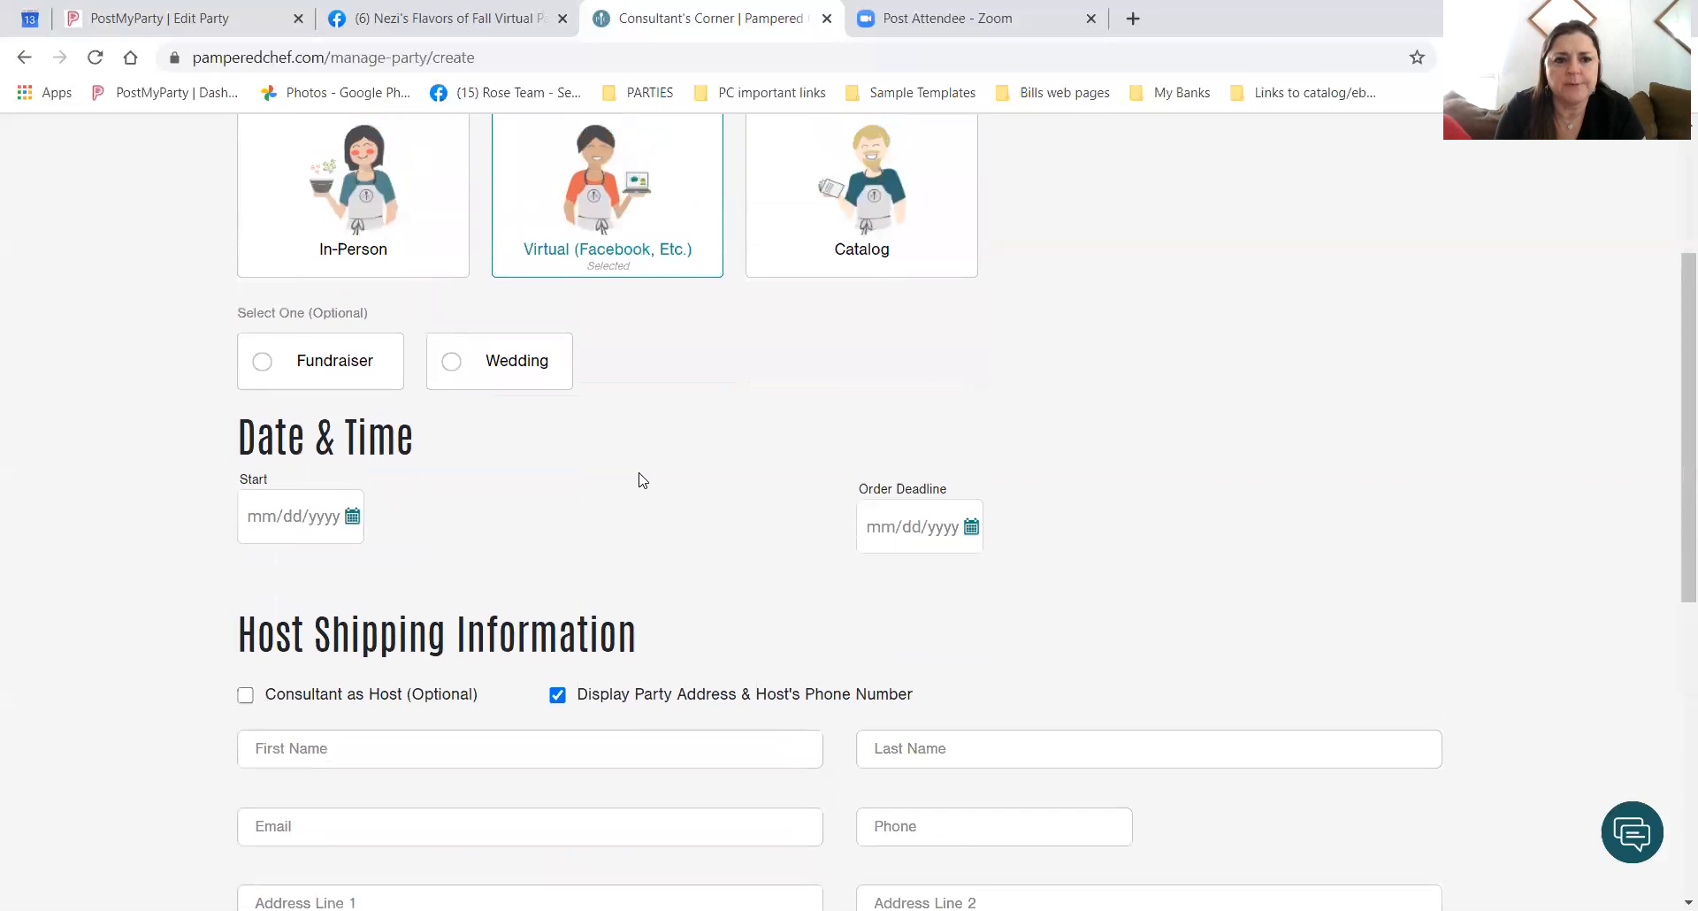
left_click(352, 516)
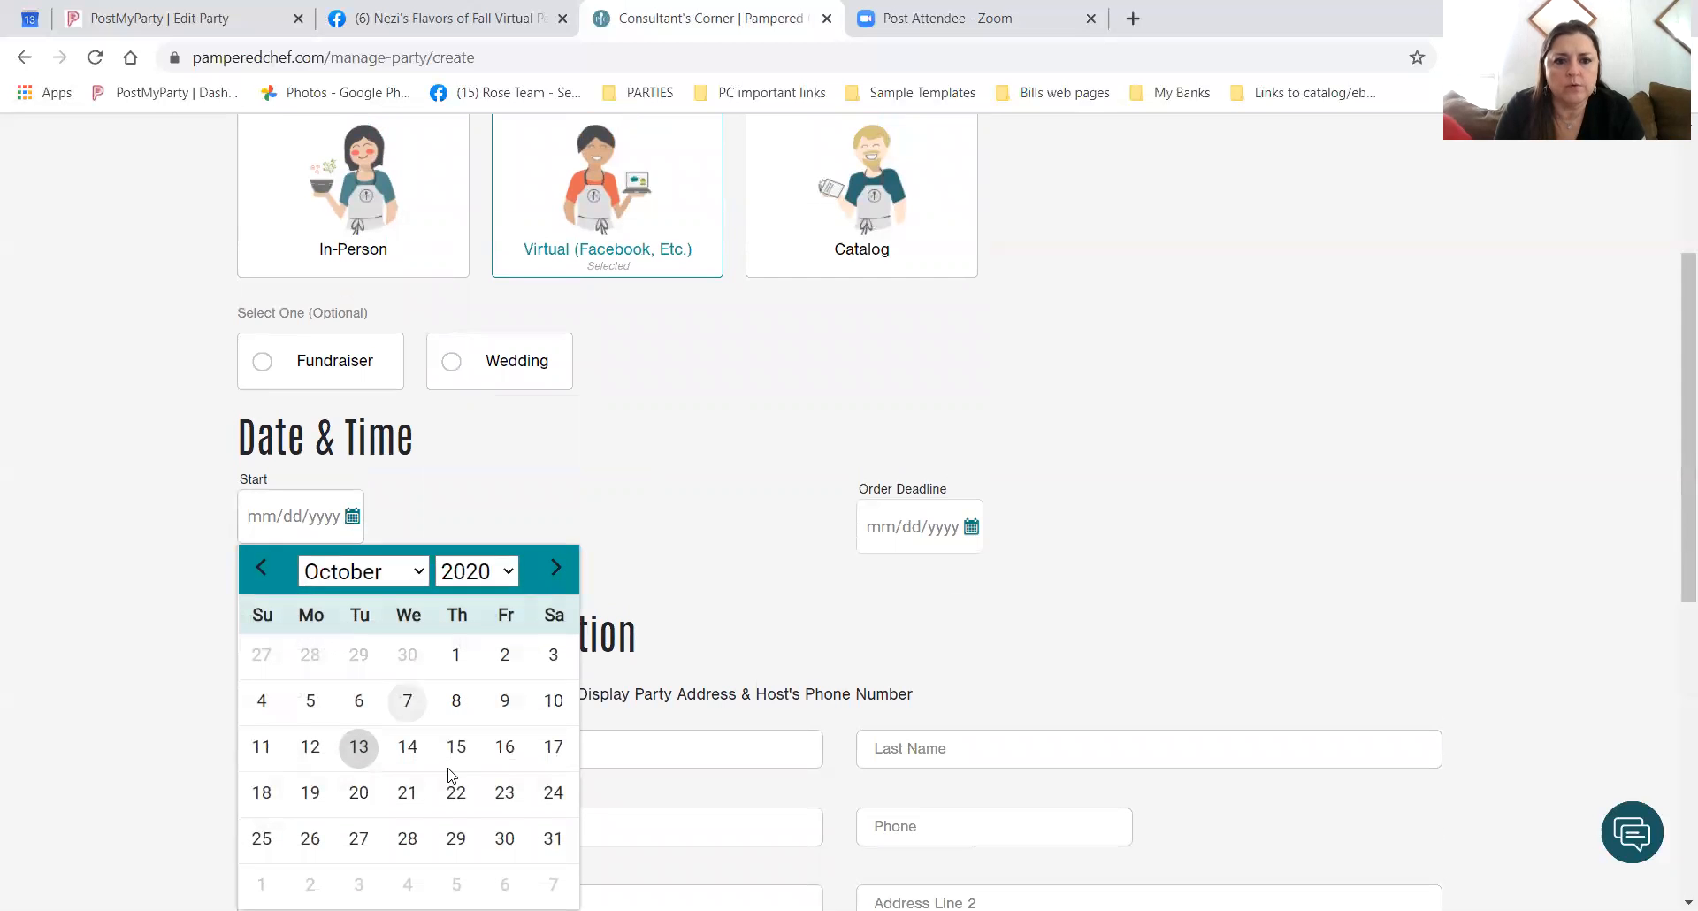
left_click(506, 752)
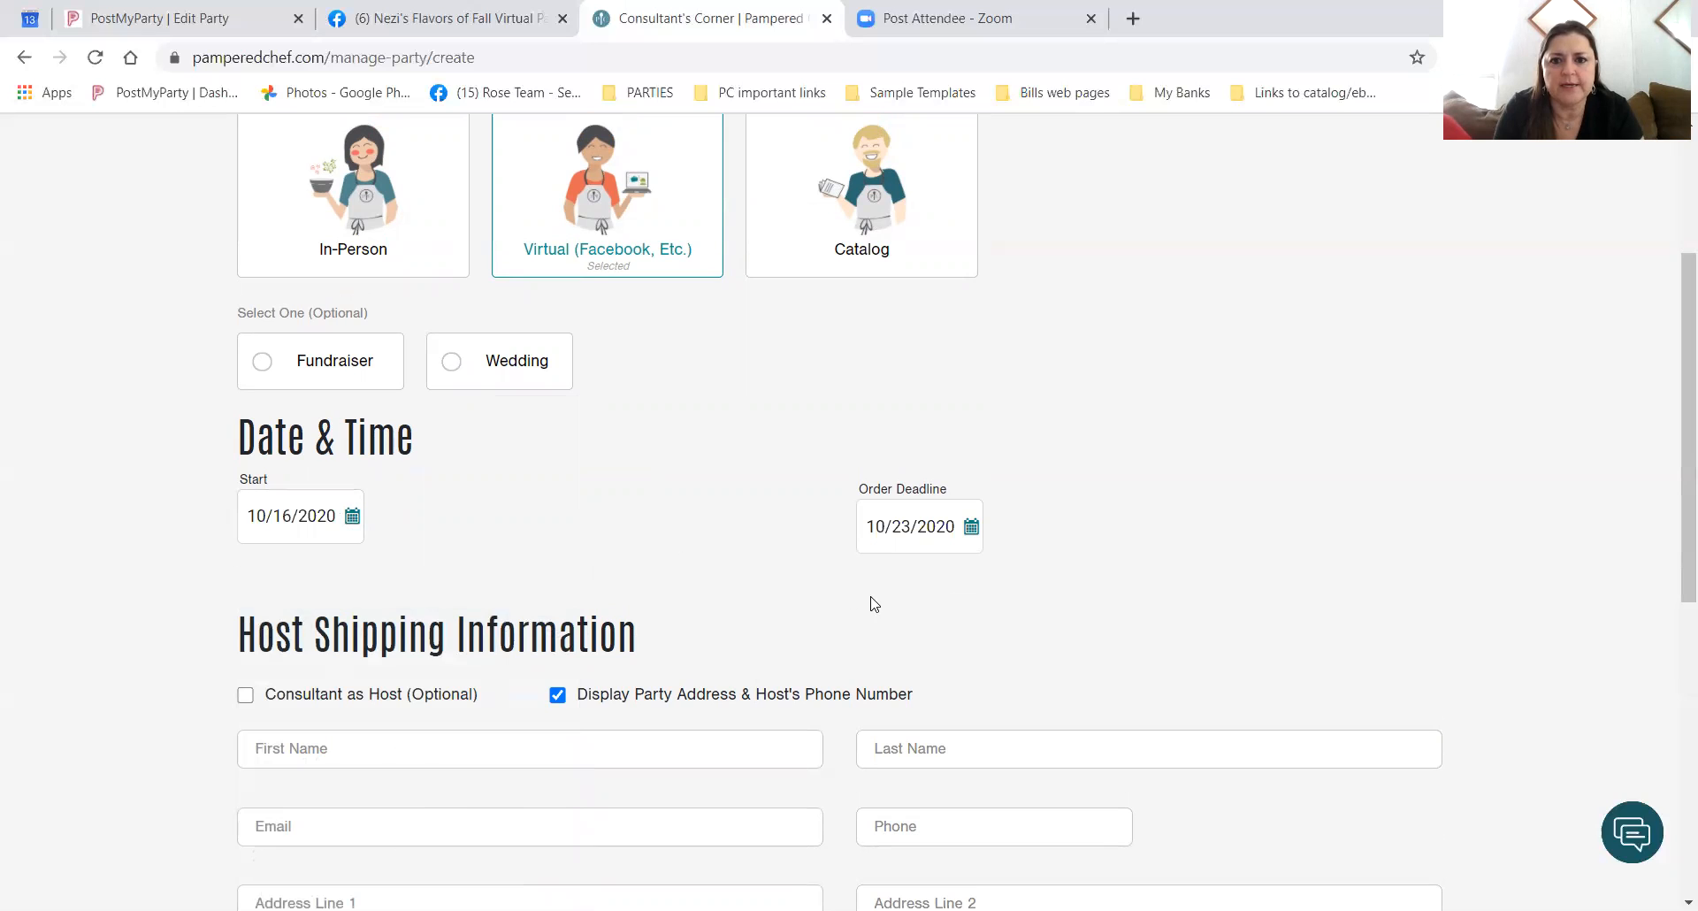
left_click(971, 528)
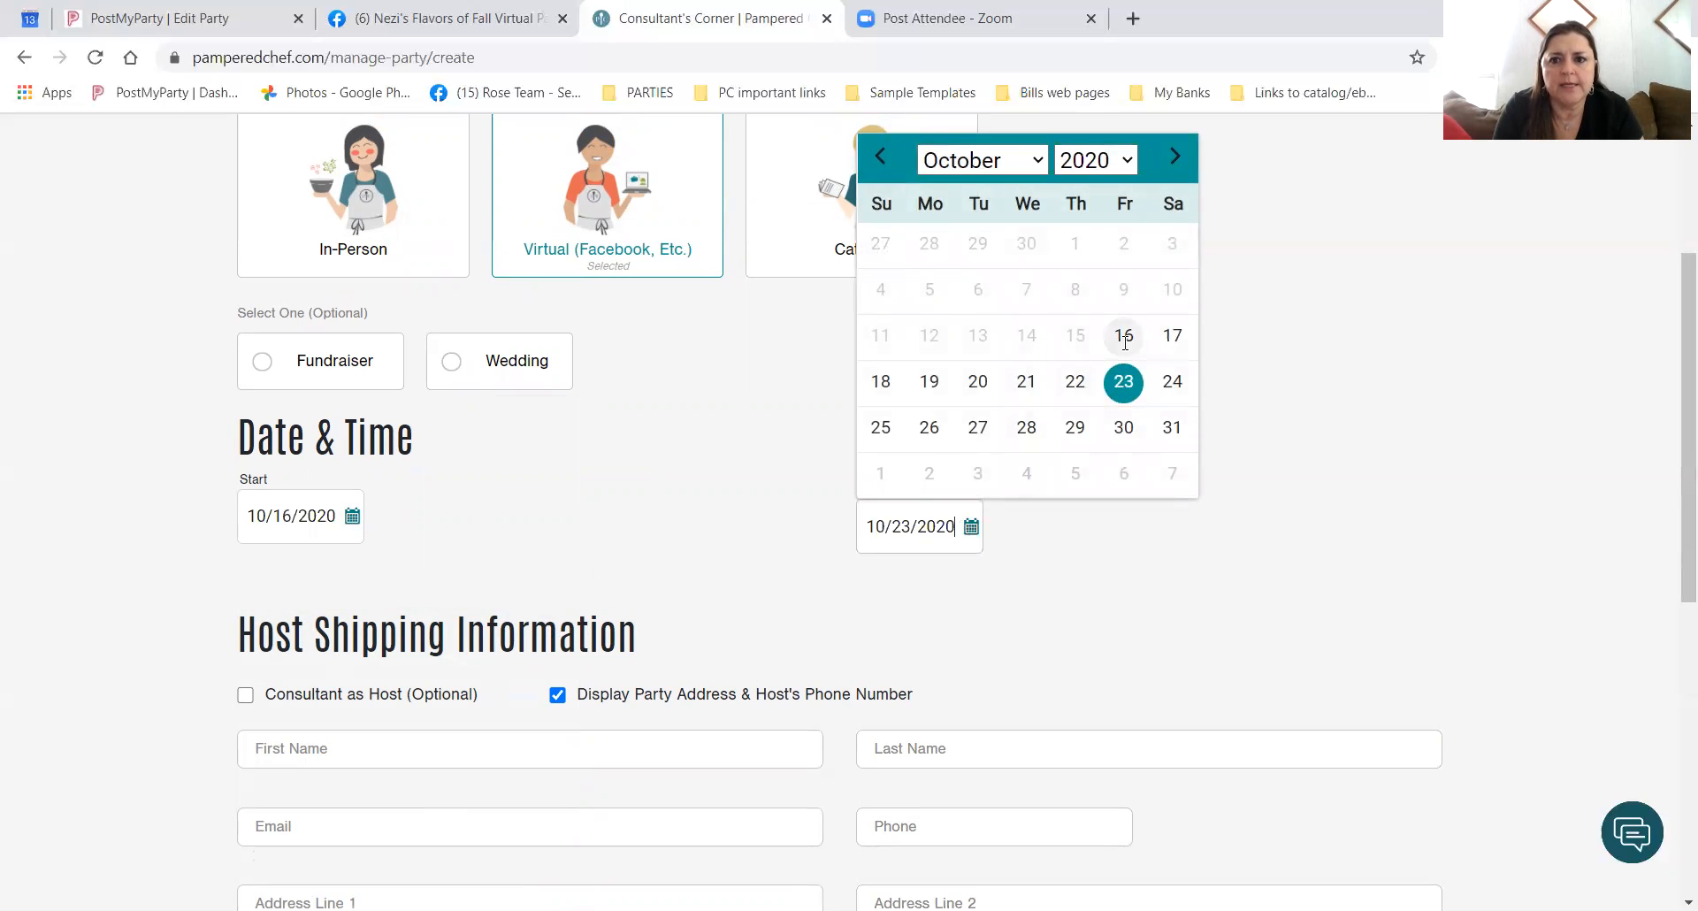
left_click(1024, 384)
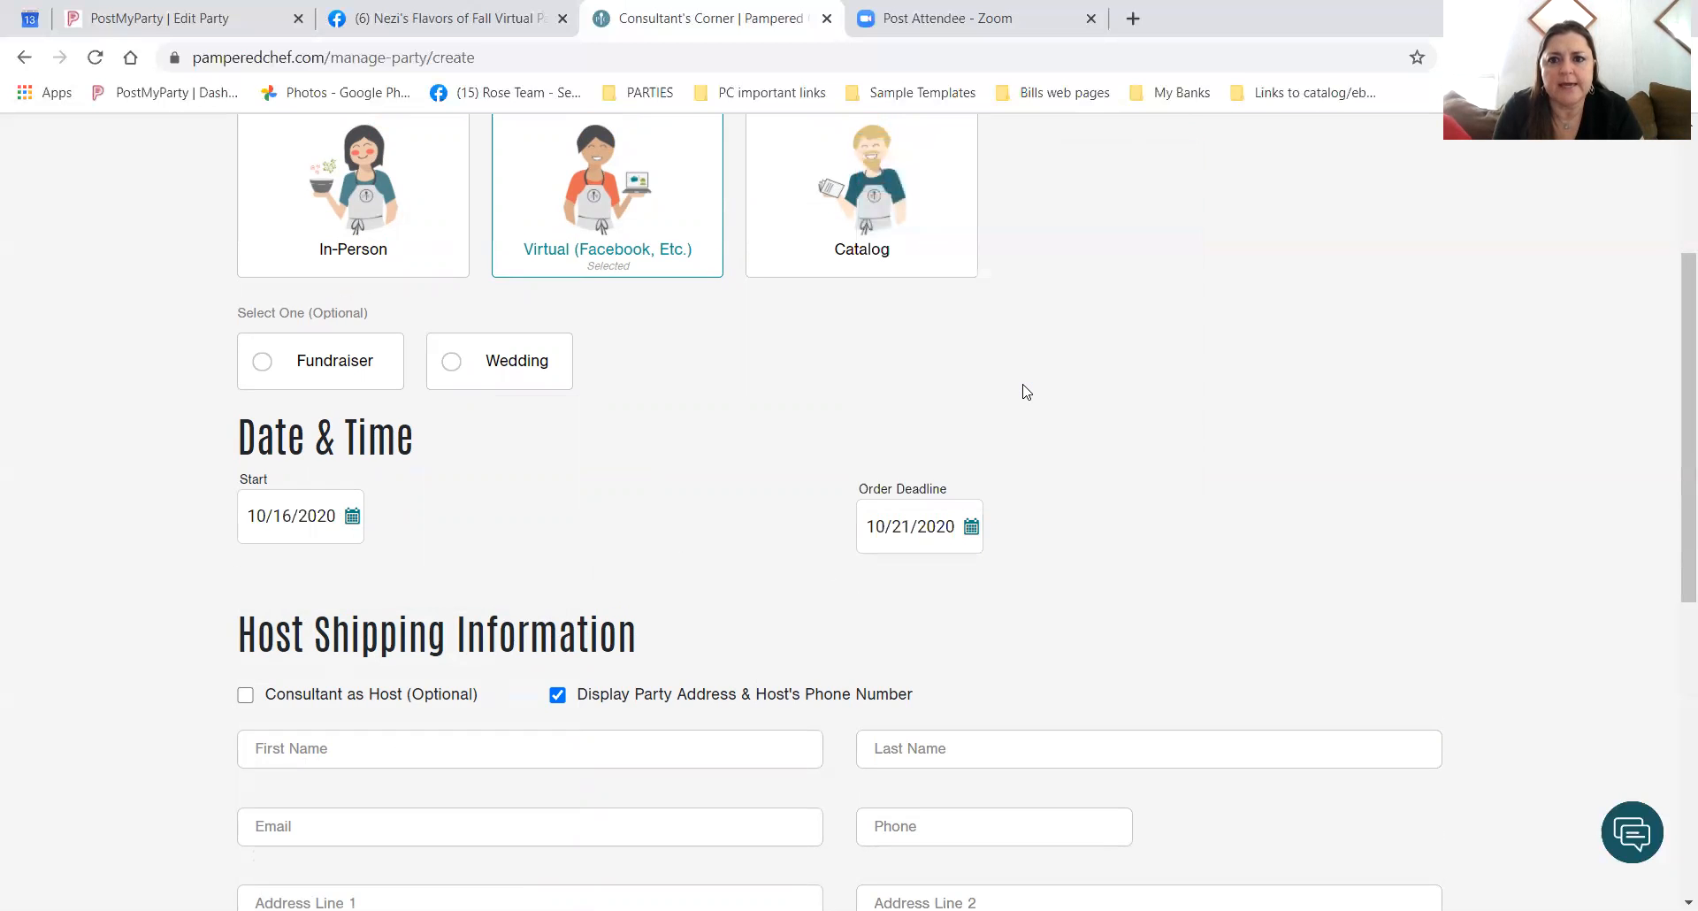
left_click(971, 531)
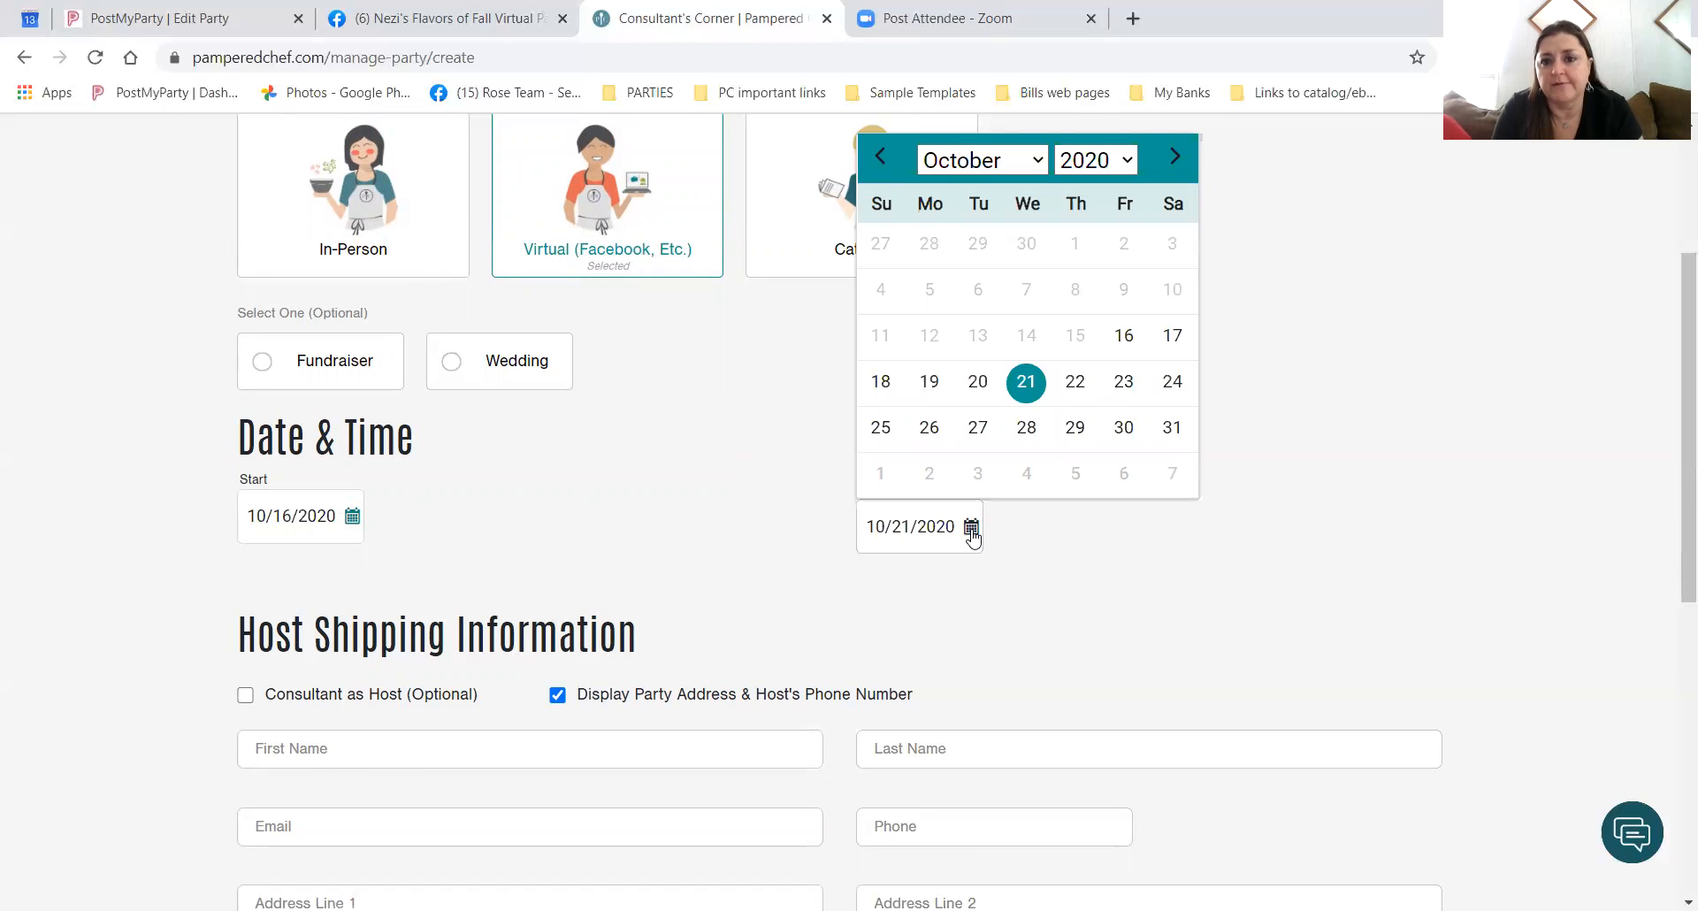
left_click(1026, 382)
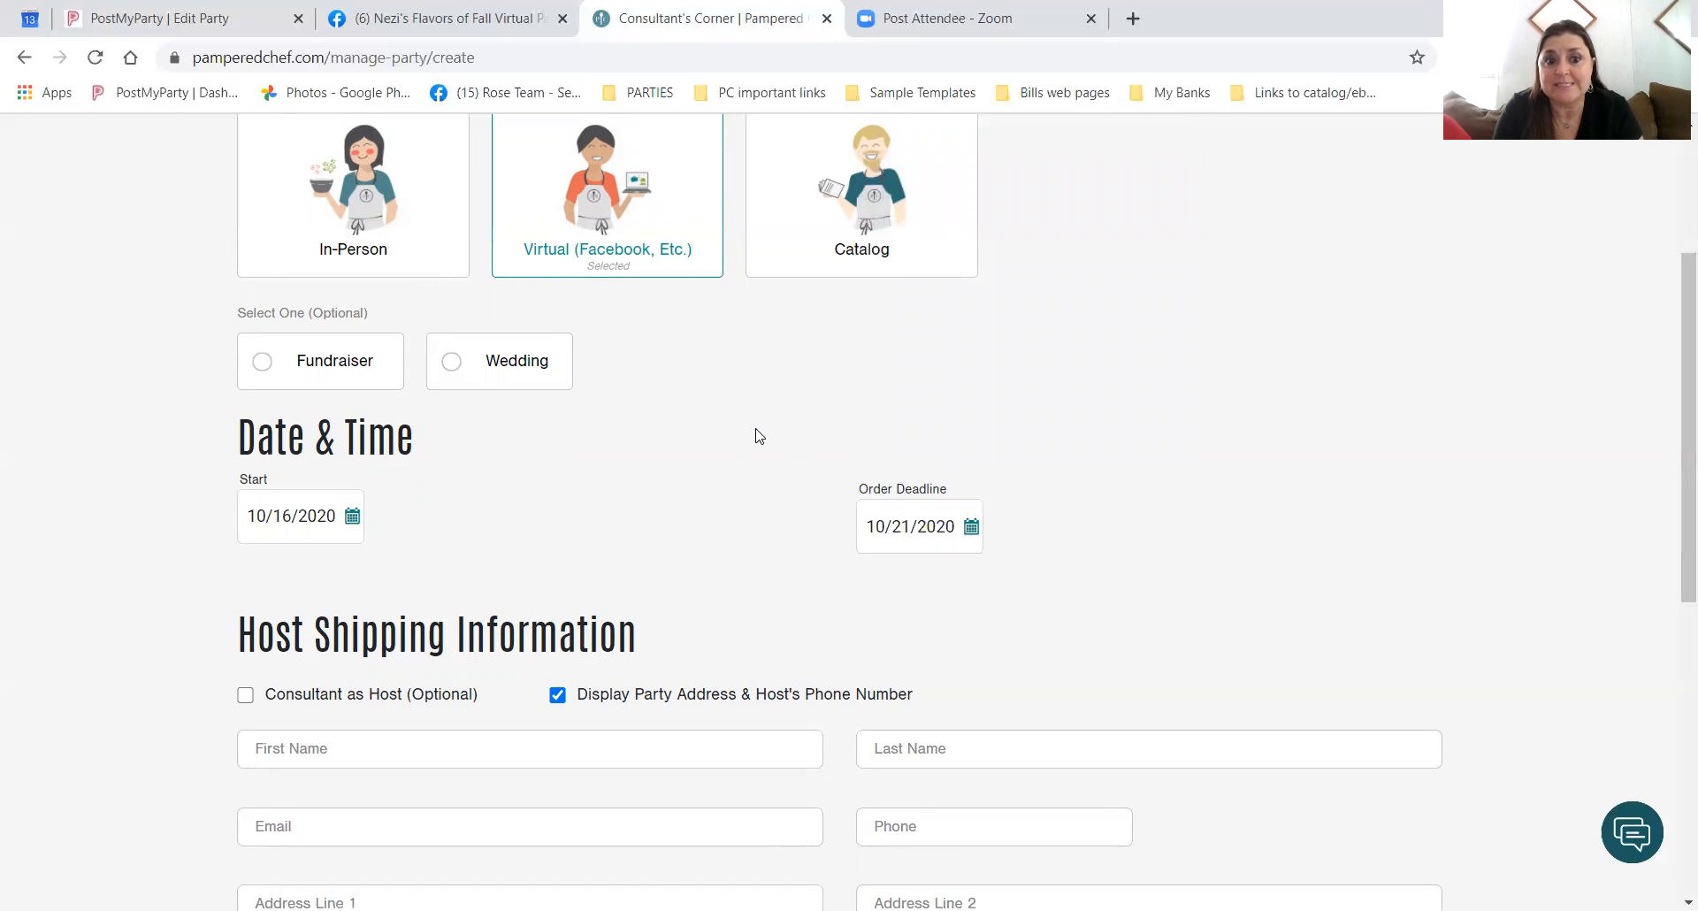
scroll(675, 513, "down", 3)
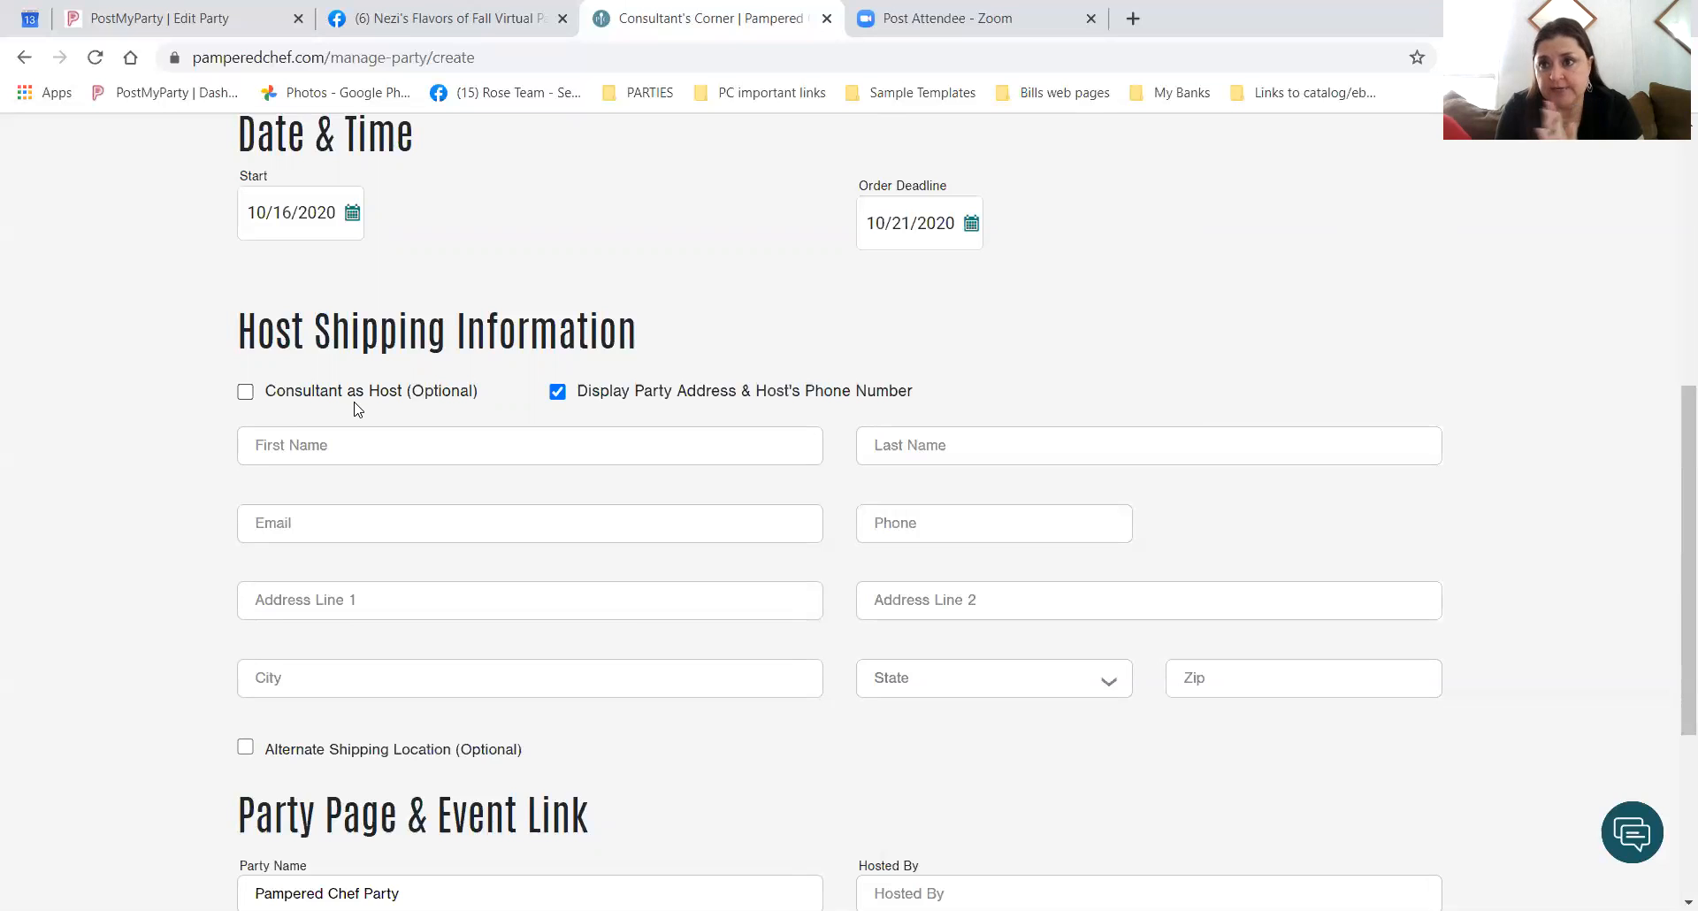
Turn off the party address and phone display, and enter the host's first and last name.
left_click(558, 393)
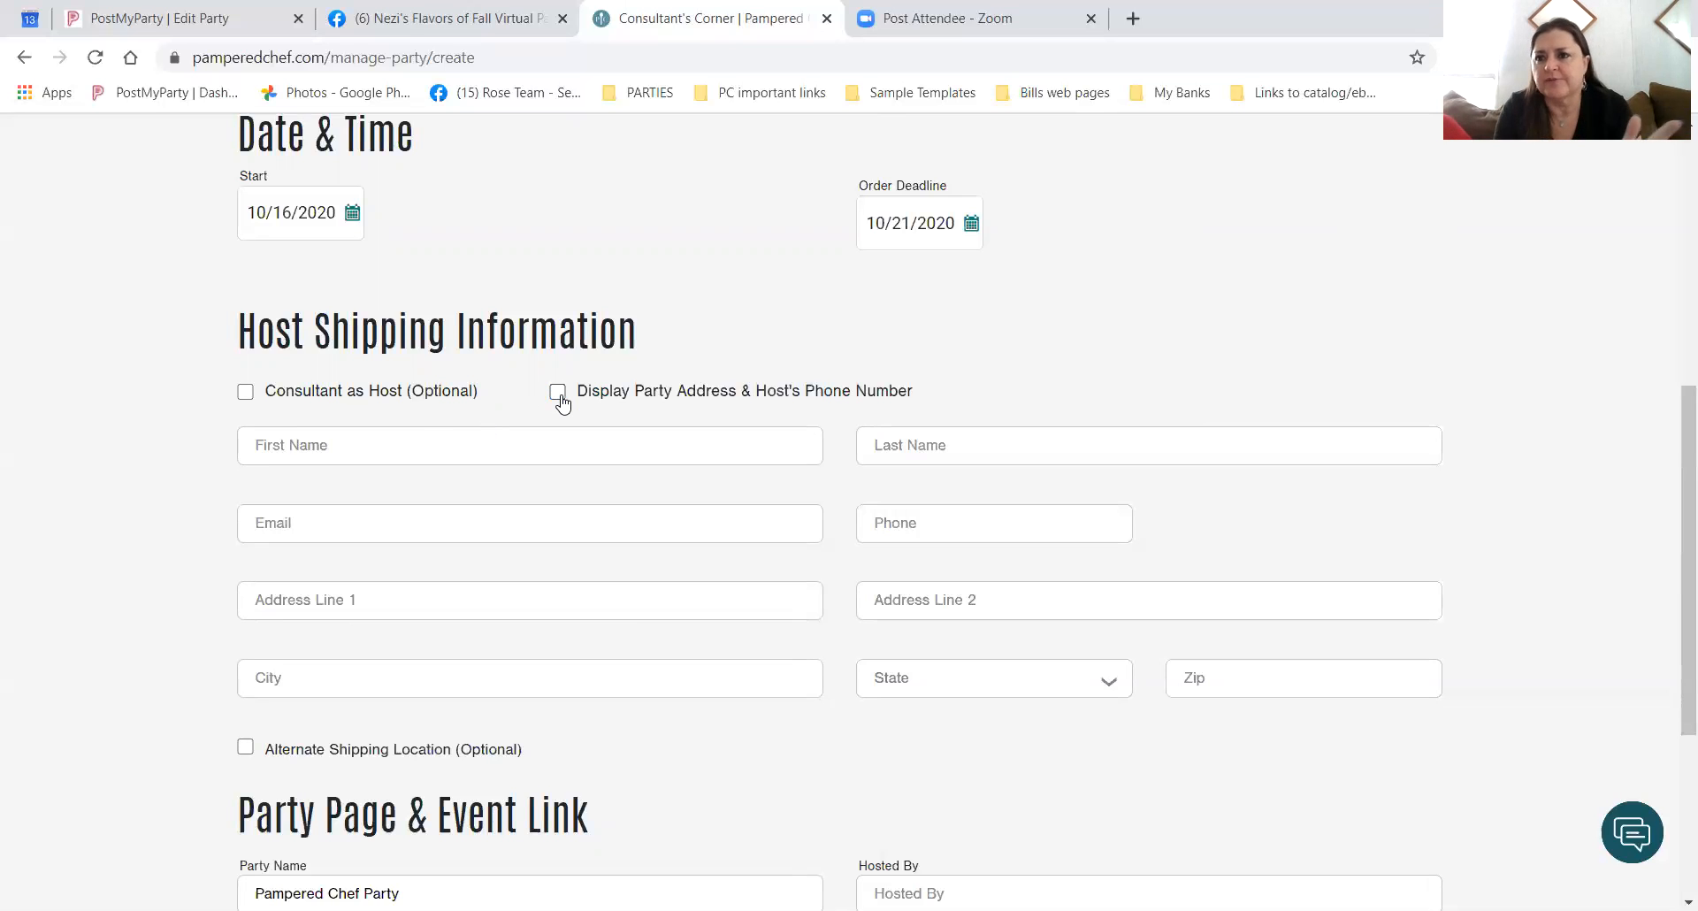
left_click(325, 446)
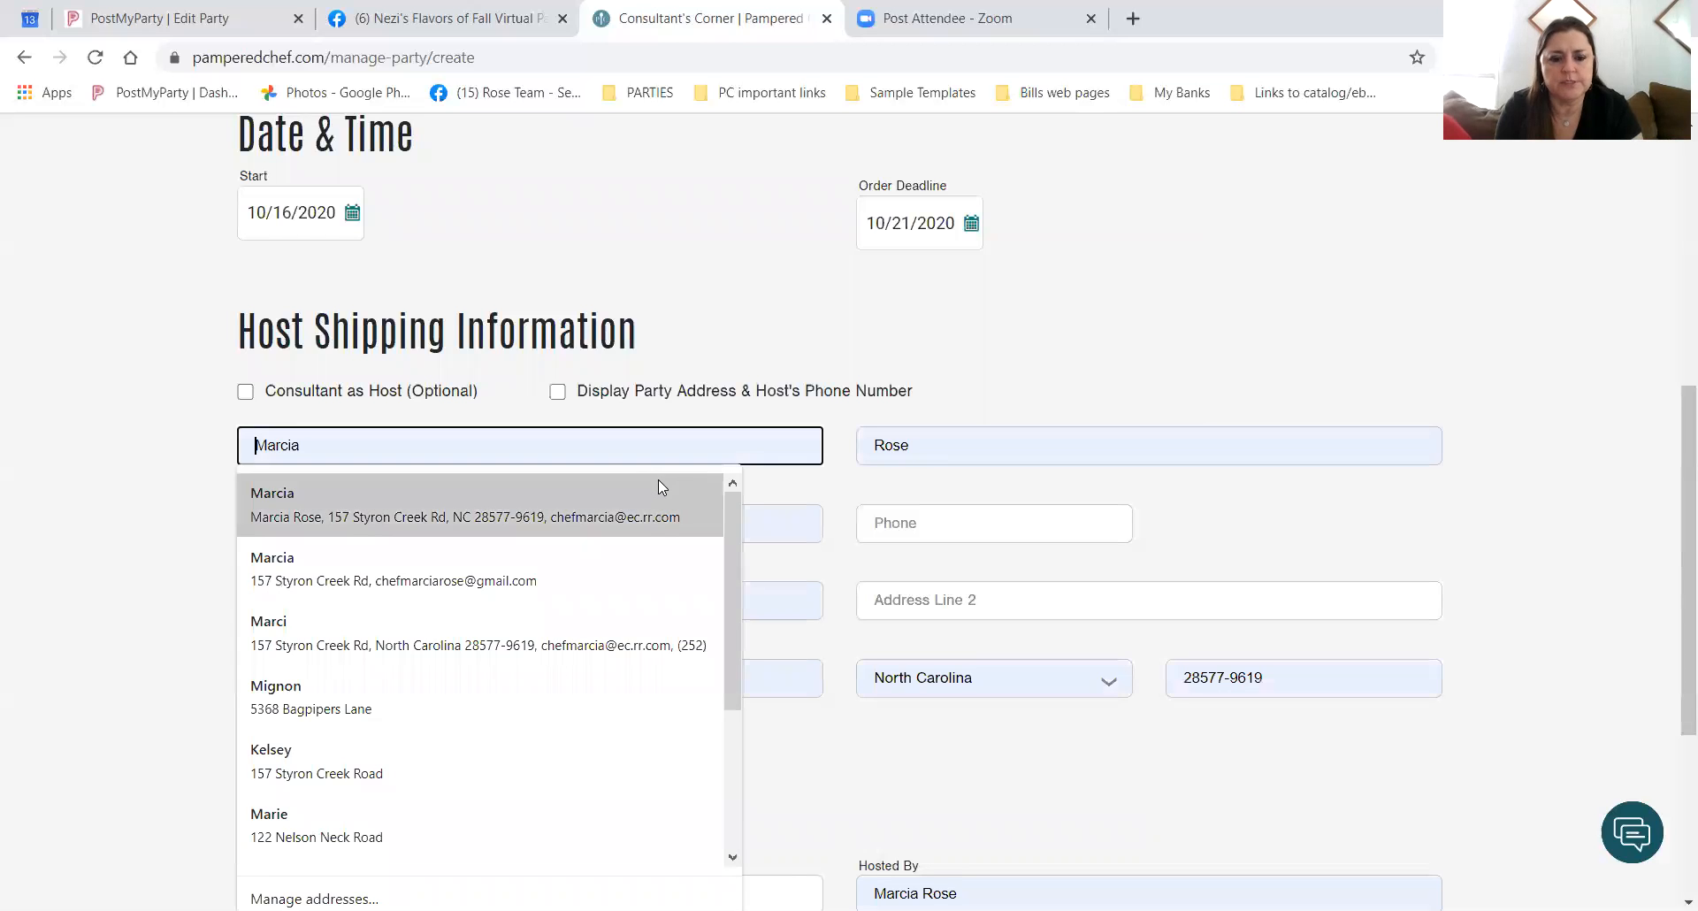
type("Mystery")
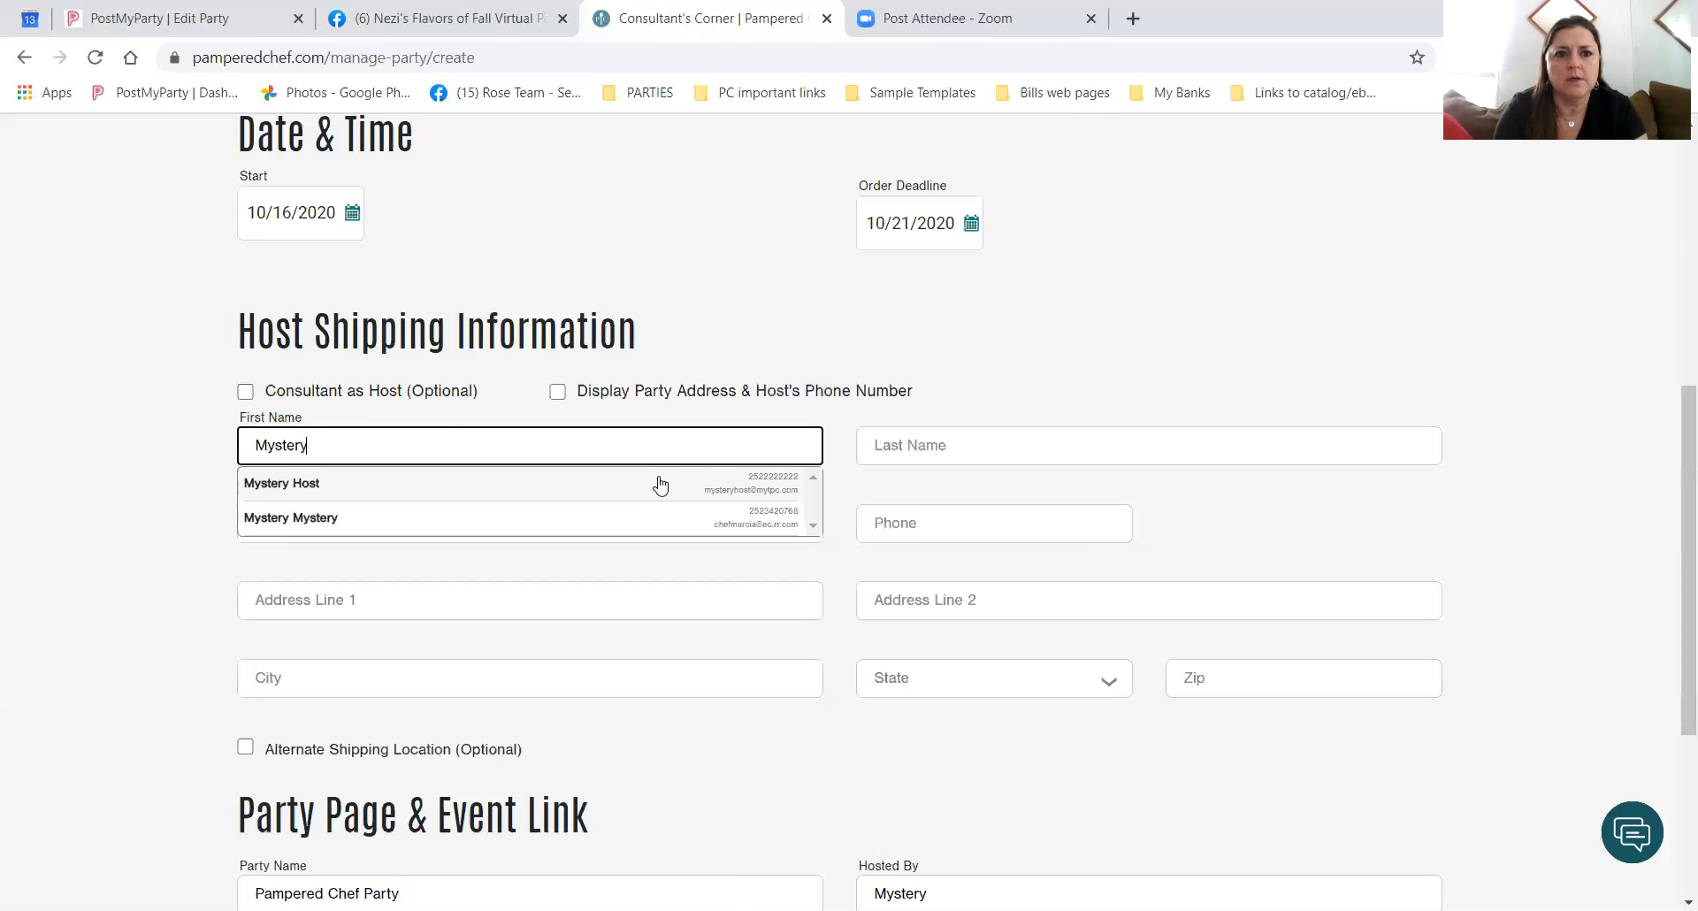
key("Tab")
type("Mya")
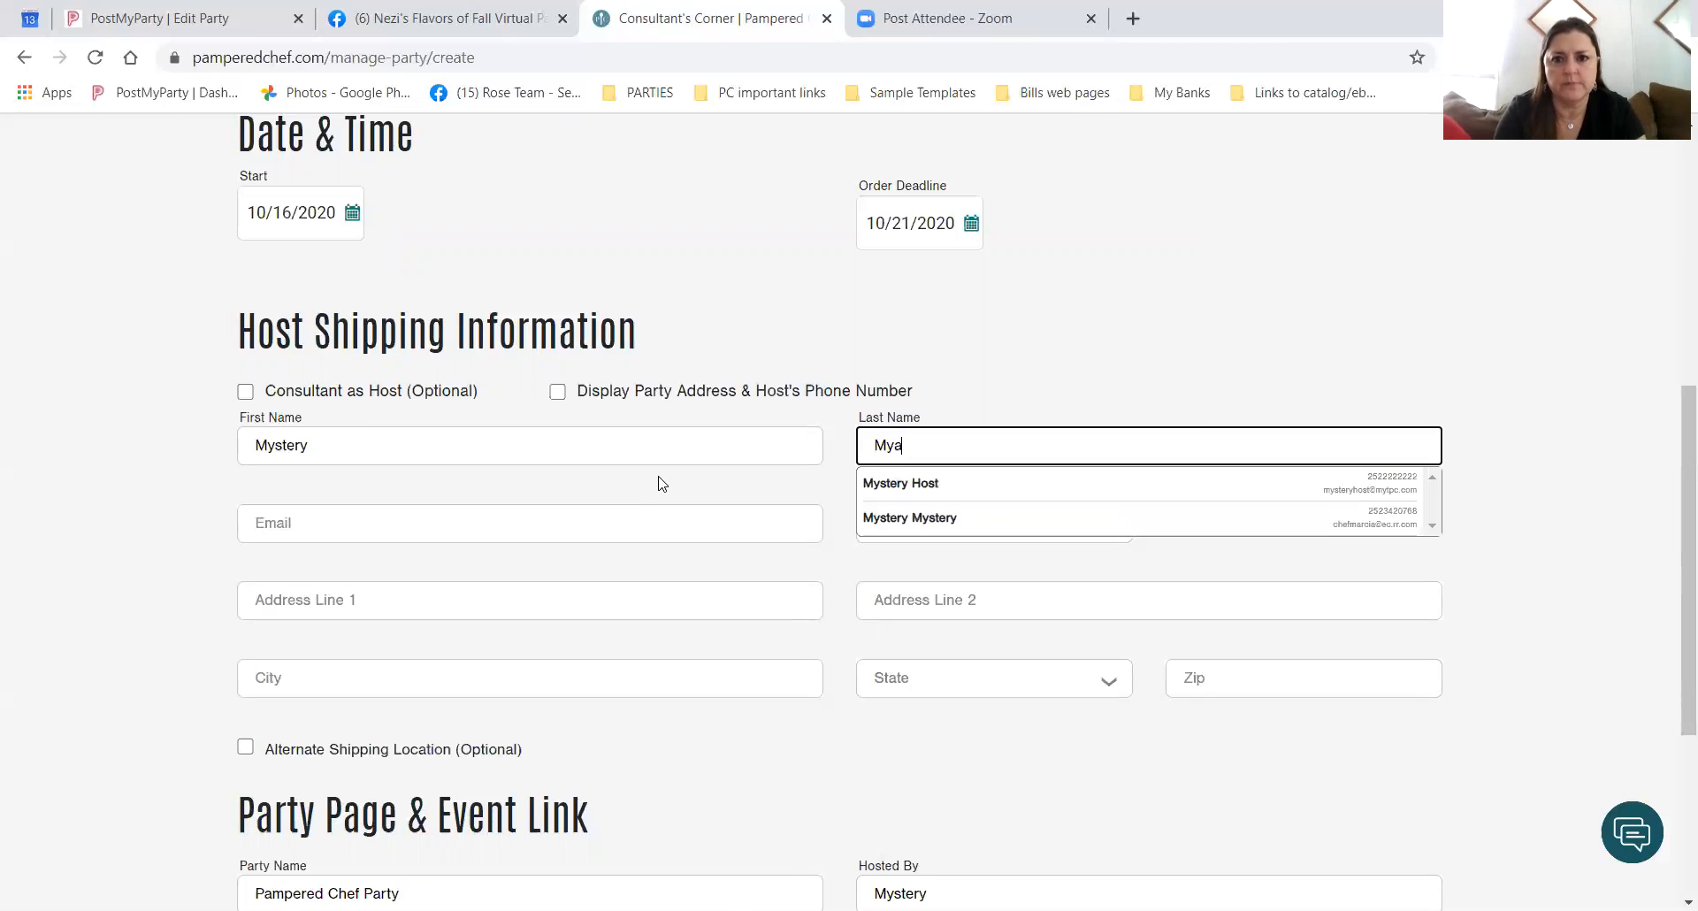
key("BackSpace")
type("stery")
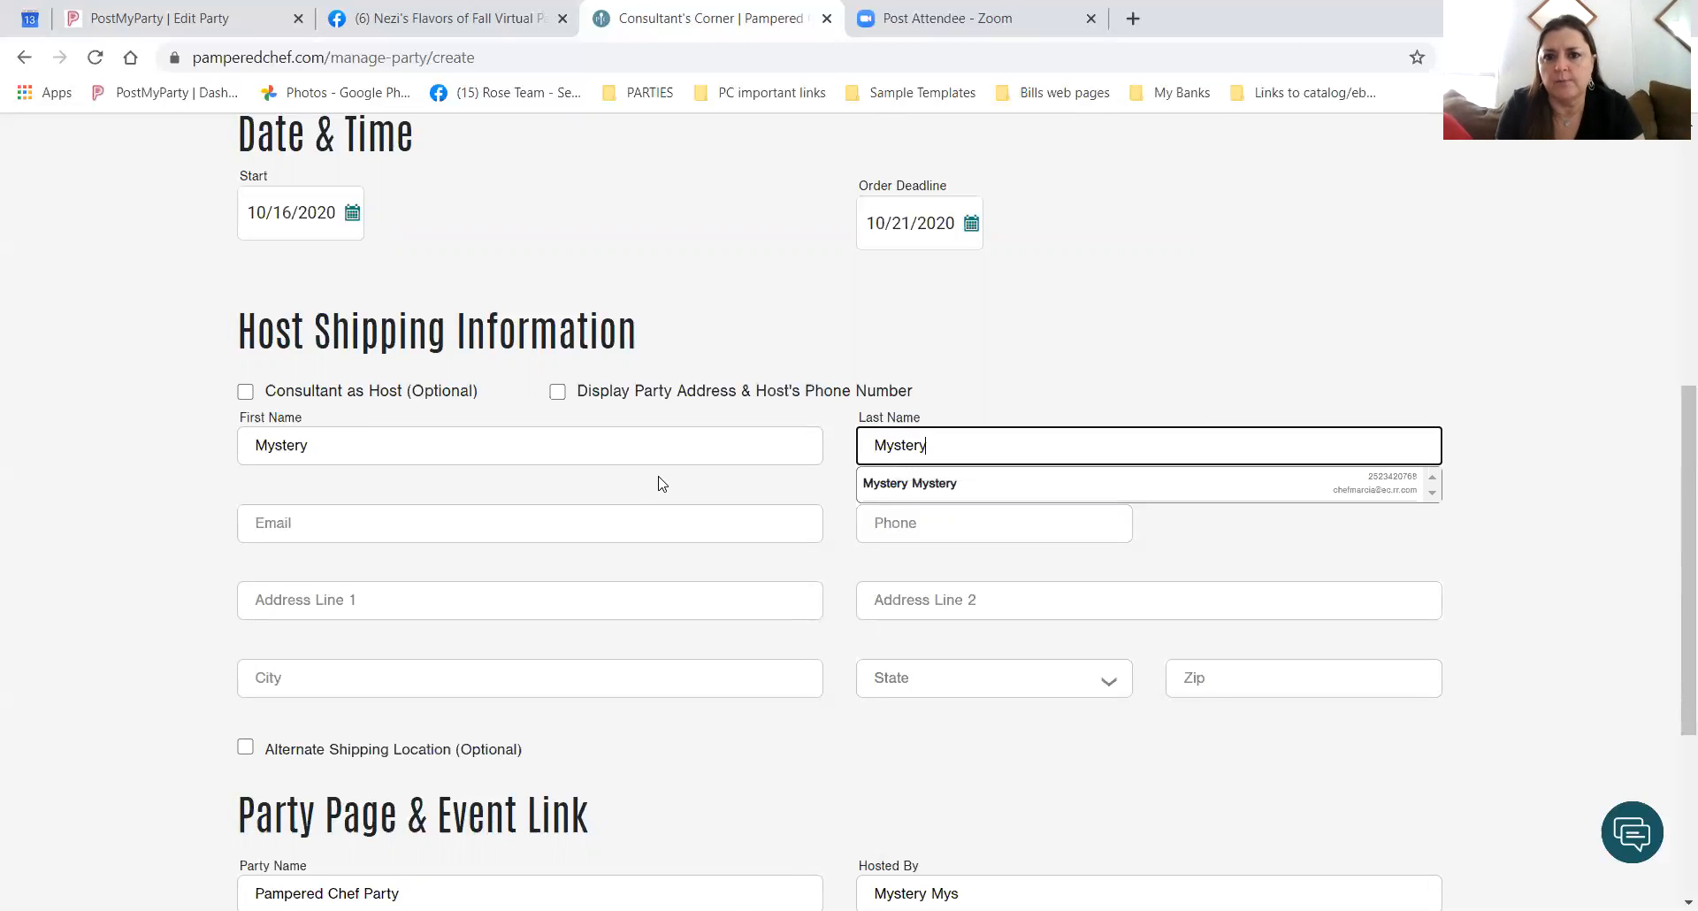
key("Tab")
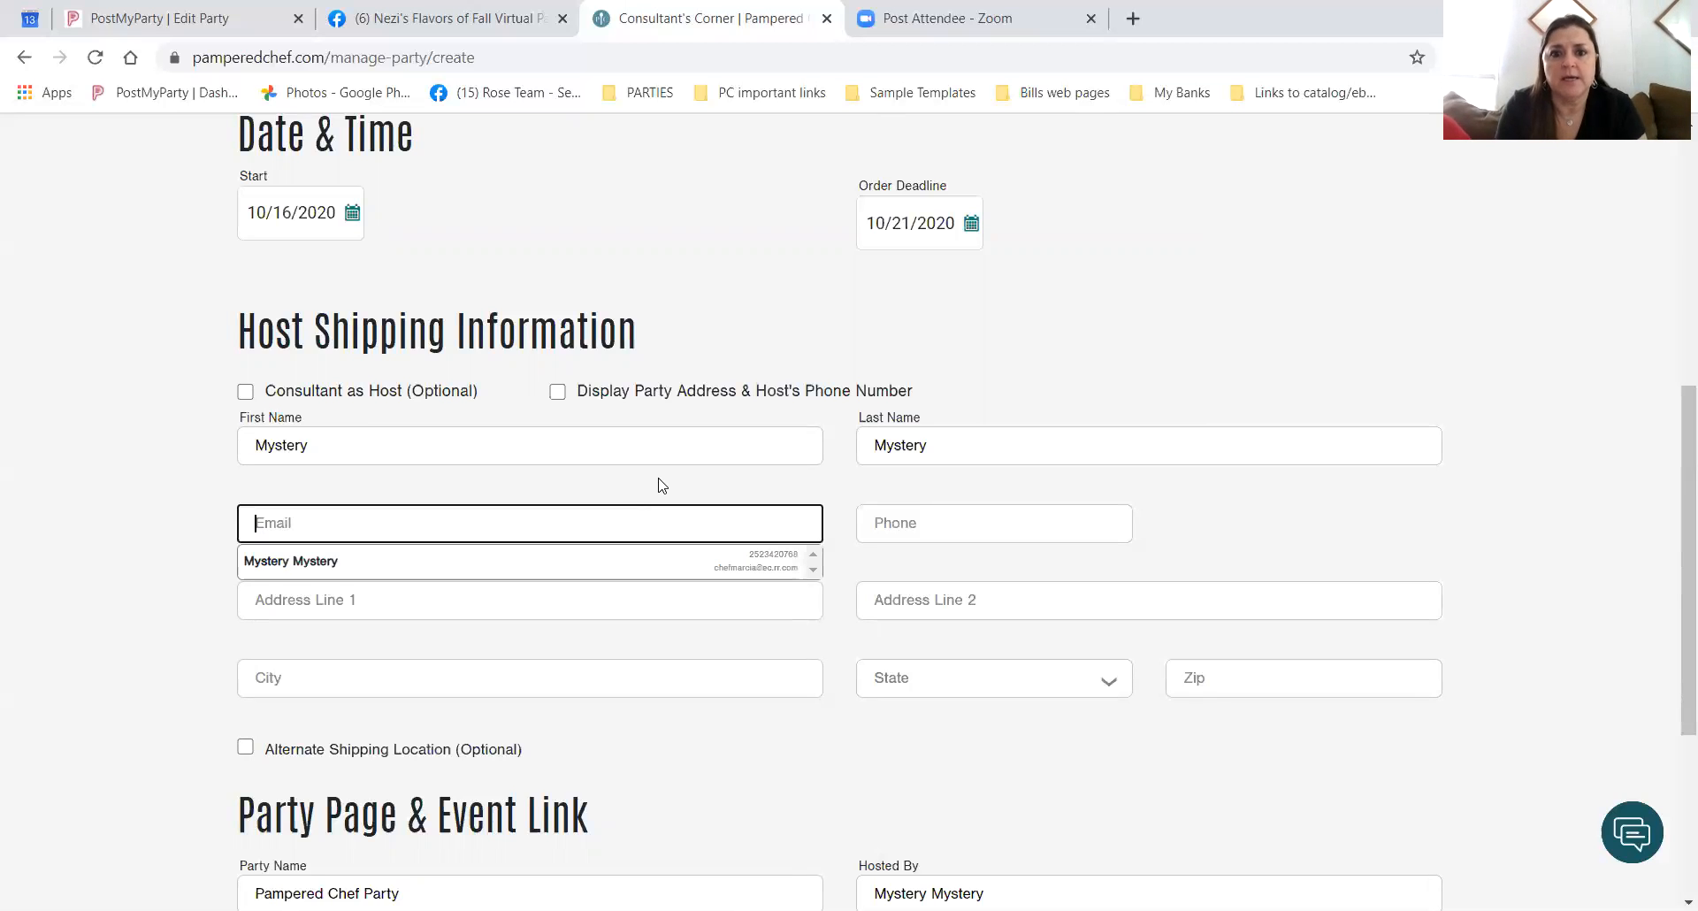
Autofill the host's e-mail from the saved contact, then clear the phone number.
left_click(409, 565)
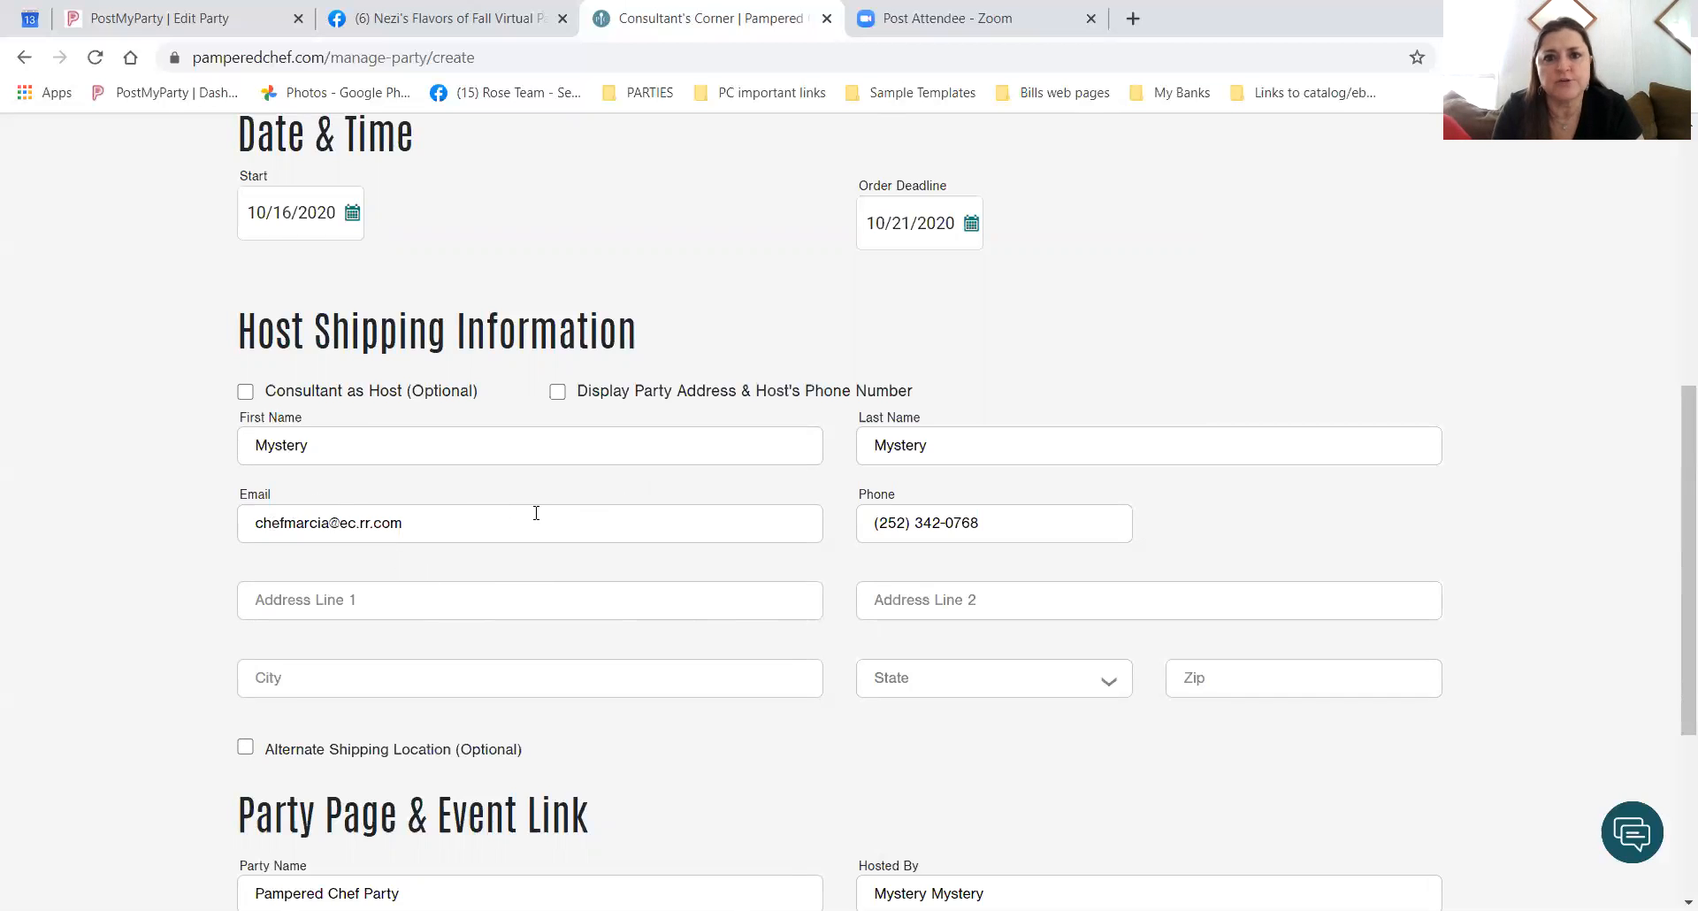
left_click_drag(990, 523, 774, 559)
key("BackSpace")
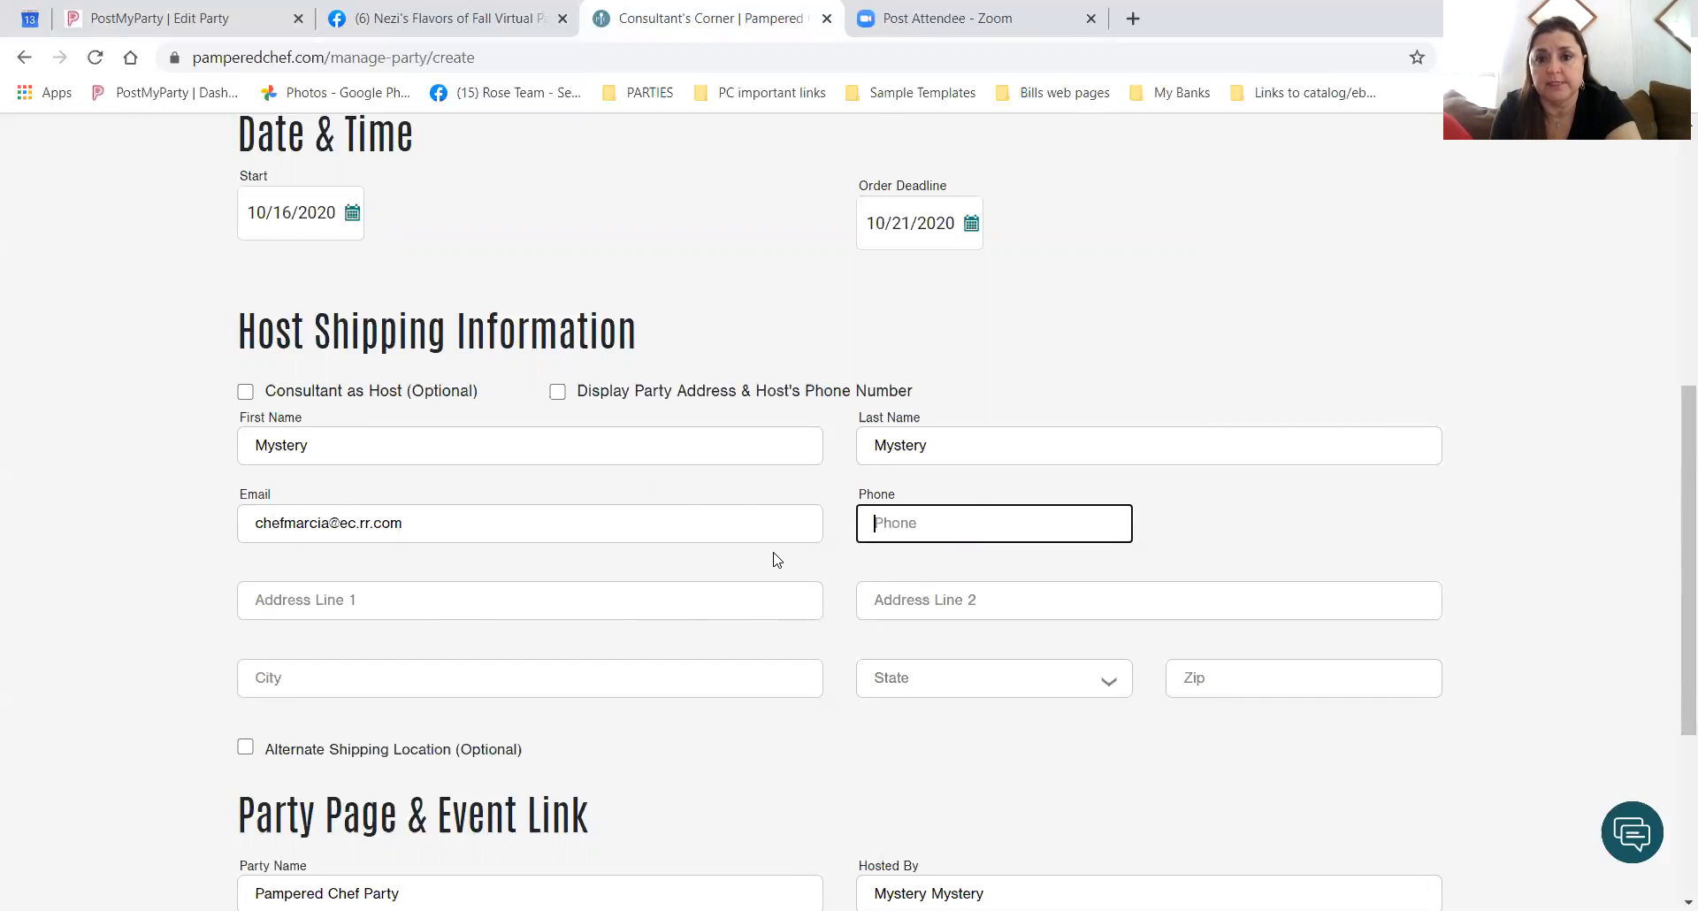
left_click(1269, 528)
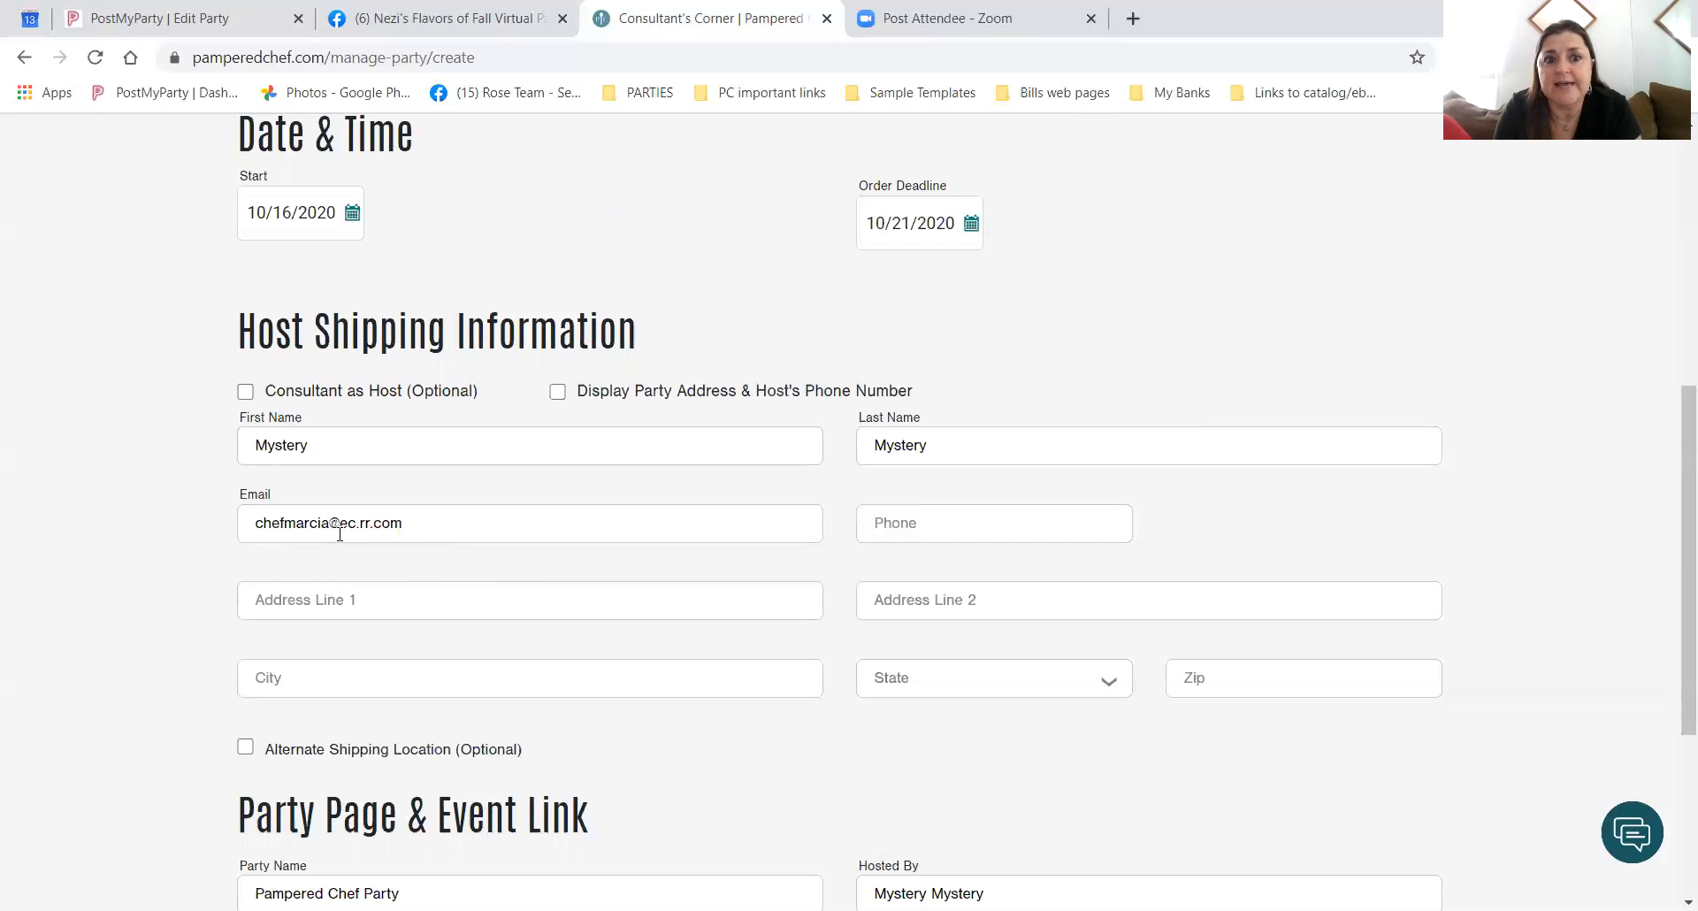
left_click(425, 524)
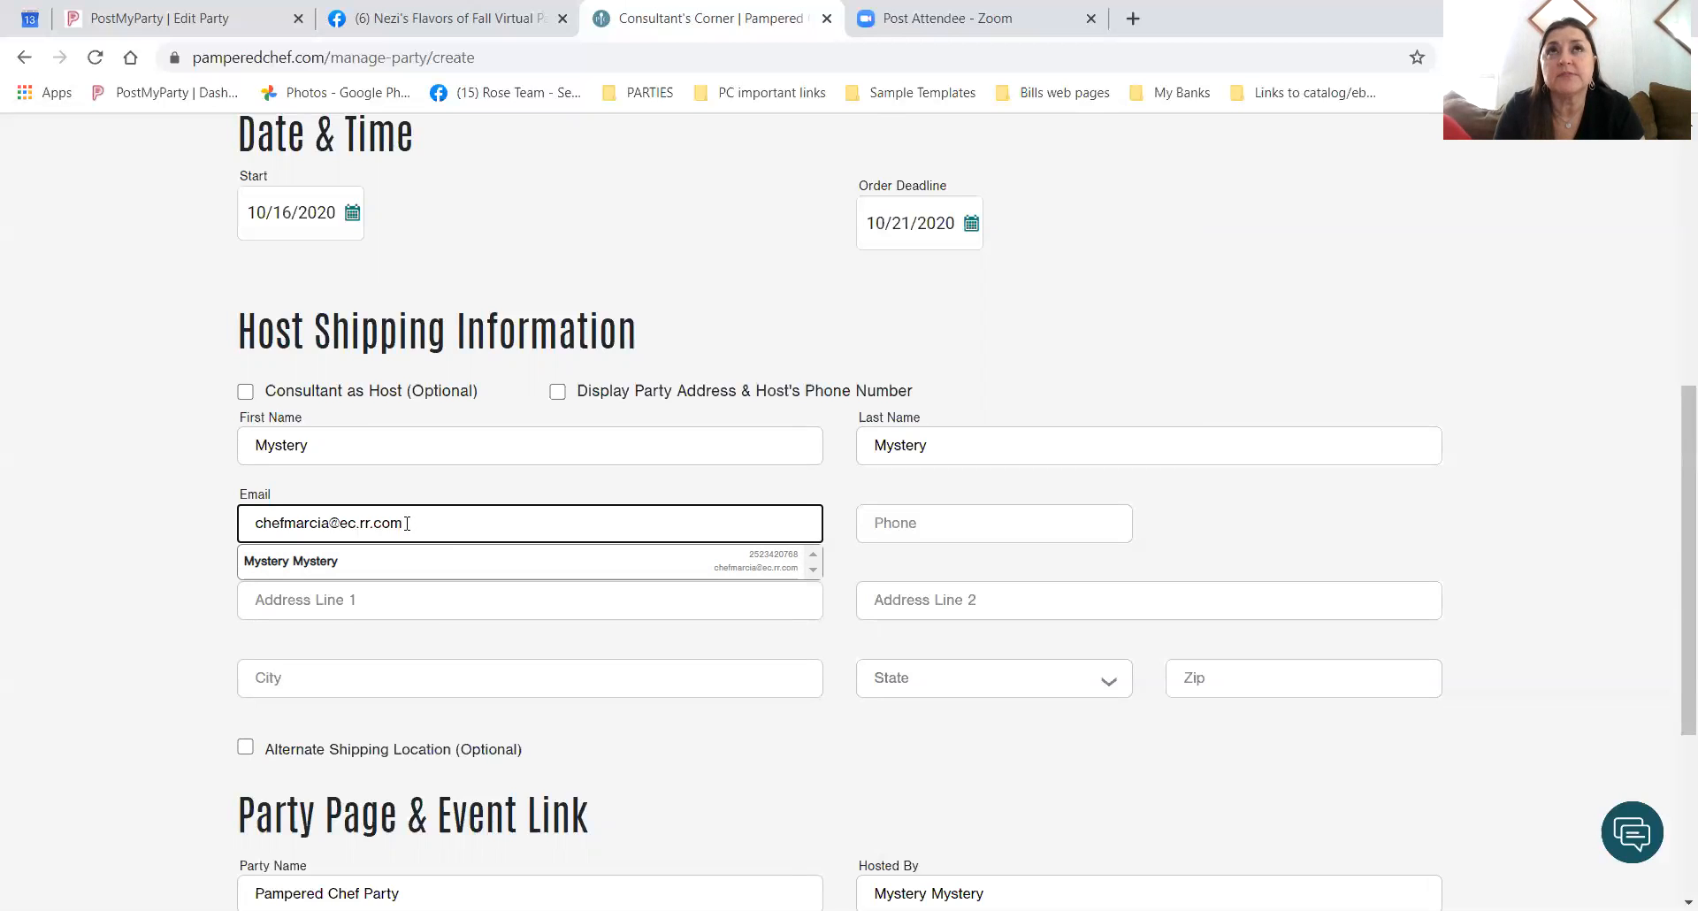
key("BackSpace")
key("BackSpace")
key("BackSpace")
key("BackSpace")
key("BackSpace")
key("BackSpace")
key("BackSpace")
key("BackSpace")
key("BackSpace")
type("mytpc.com")
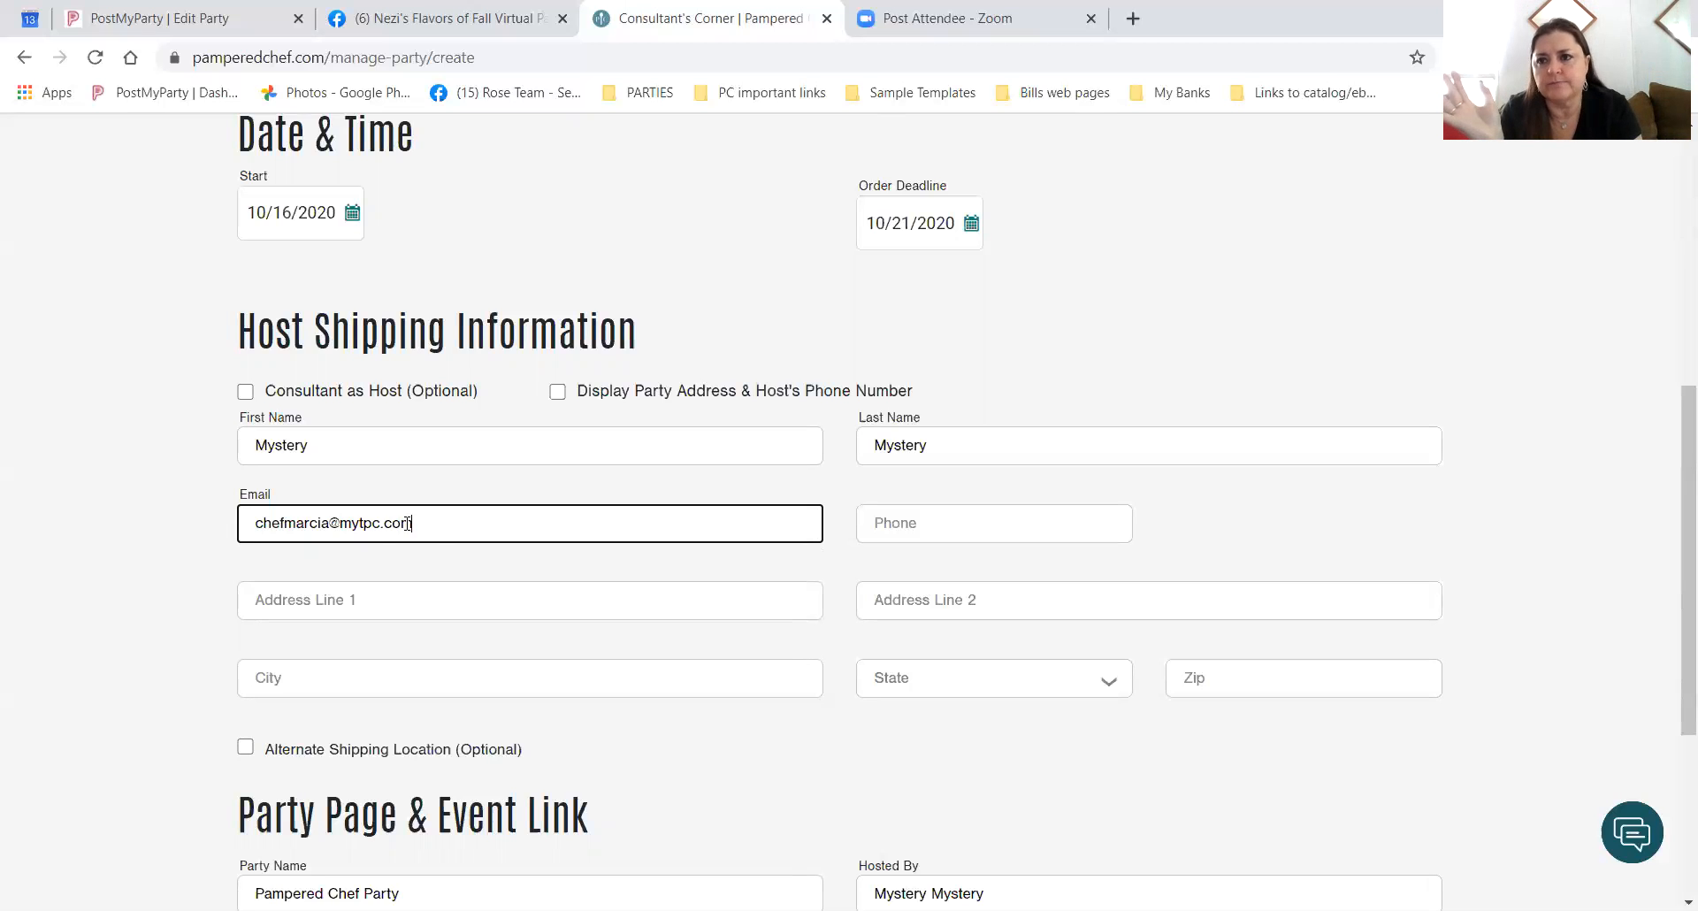
key("BackSpace")
key("BackSpace")
key("BackSpace")
key("BackSpace")
key("BackSpace")
key("BackSpace")
key("BackSpace")
key("BackSpace")
key("BackSpace")
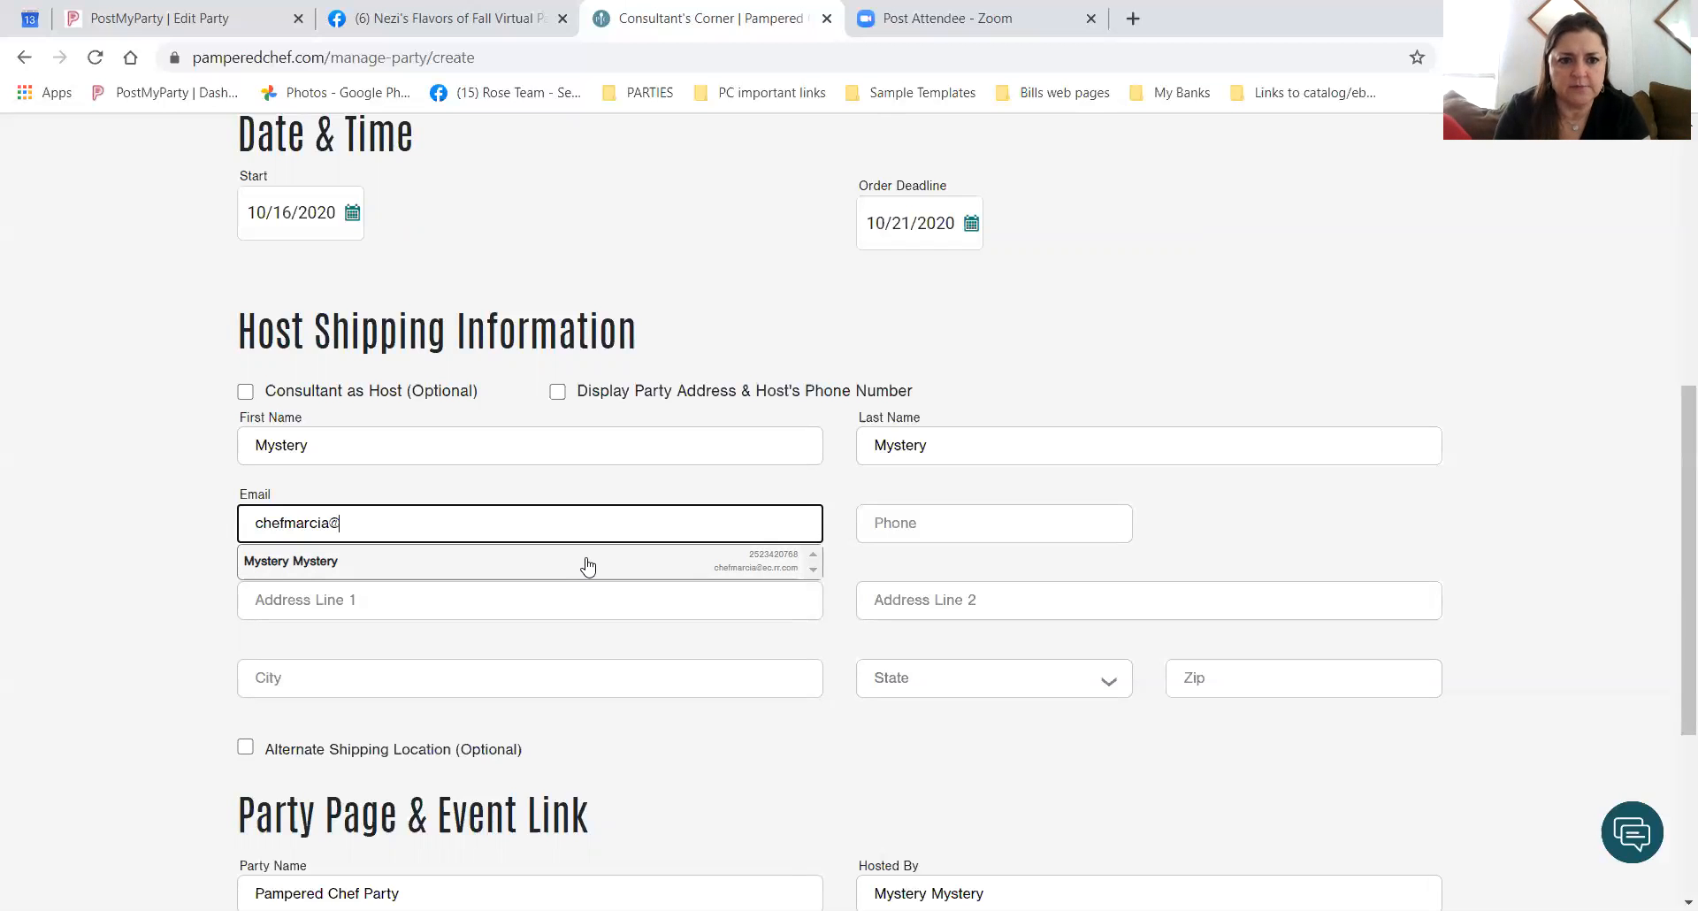
type("ec.rr.com")
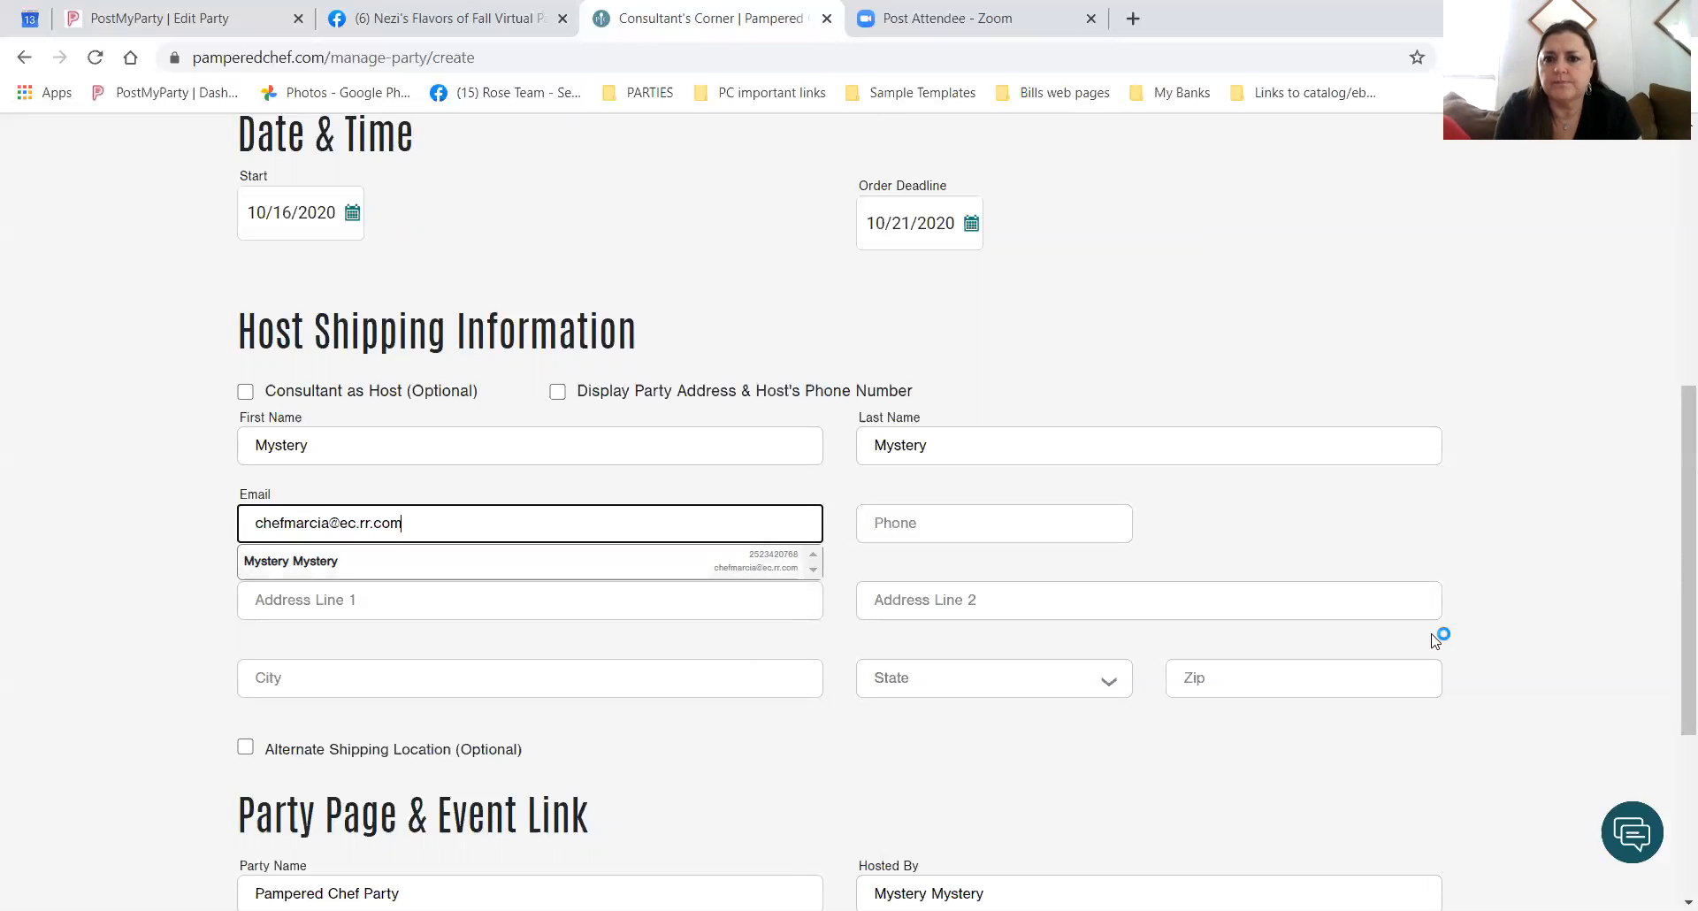
left_click(1229, 531)
Change the ending of the Party Page address from 1016 to 1020.
scroll(1229, 530, "down", 3)
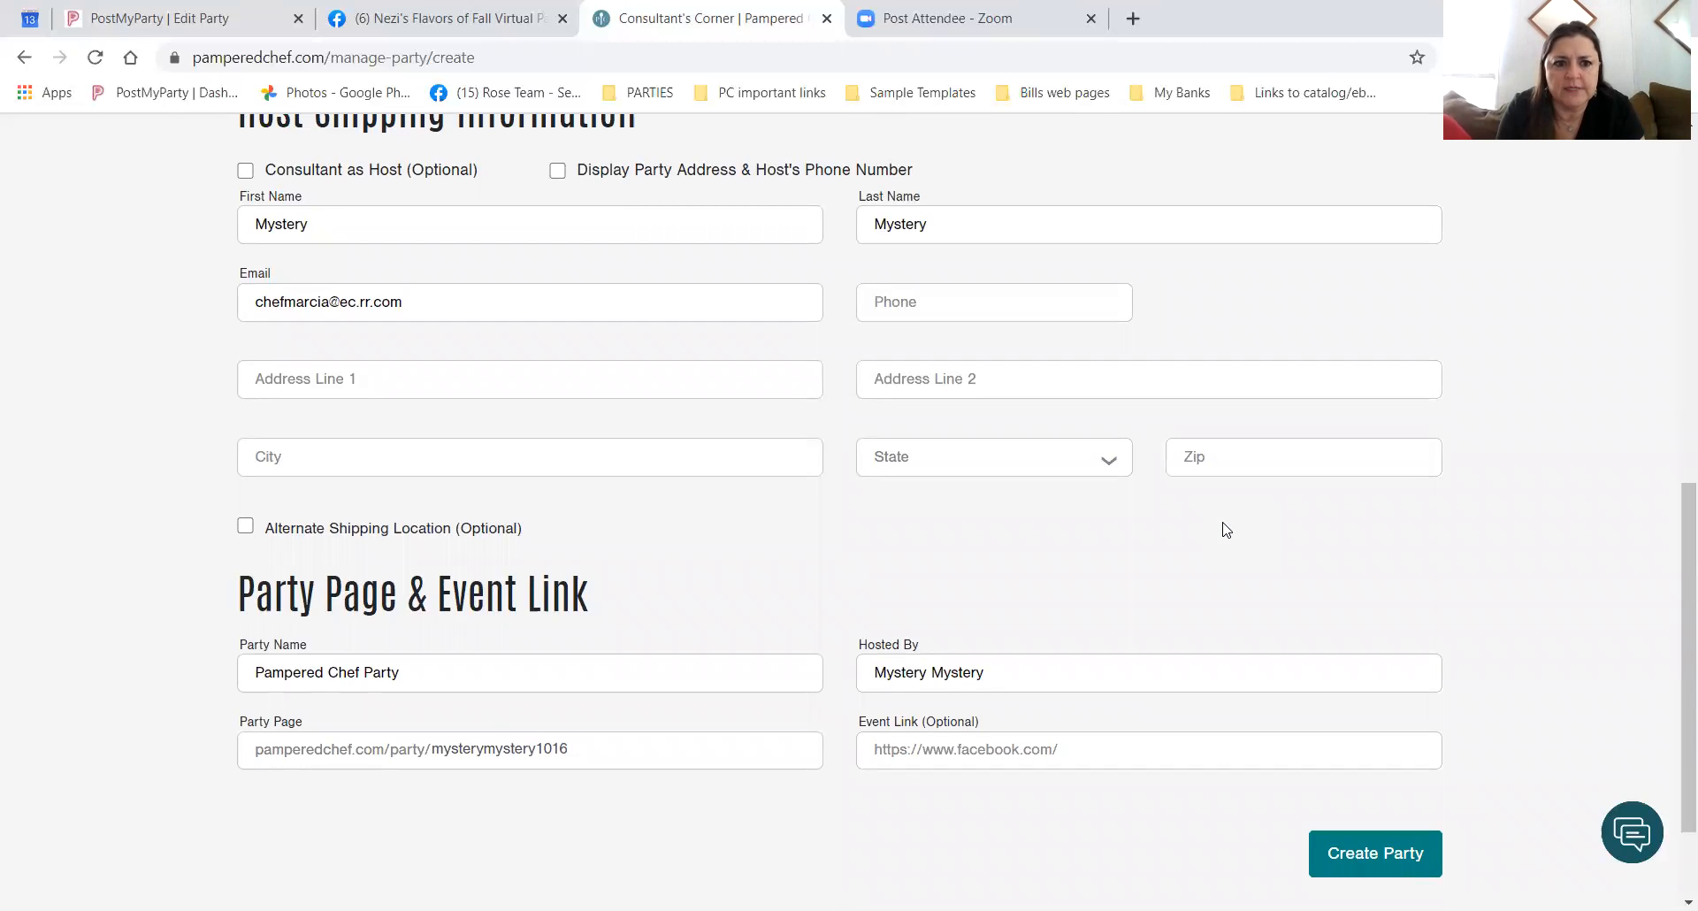
left_click(254, 673)
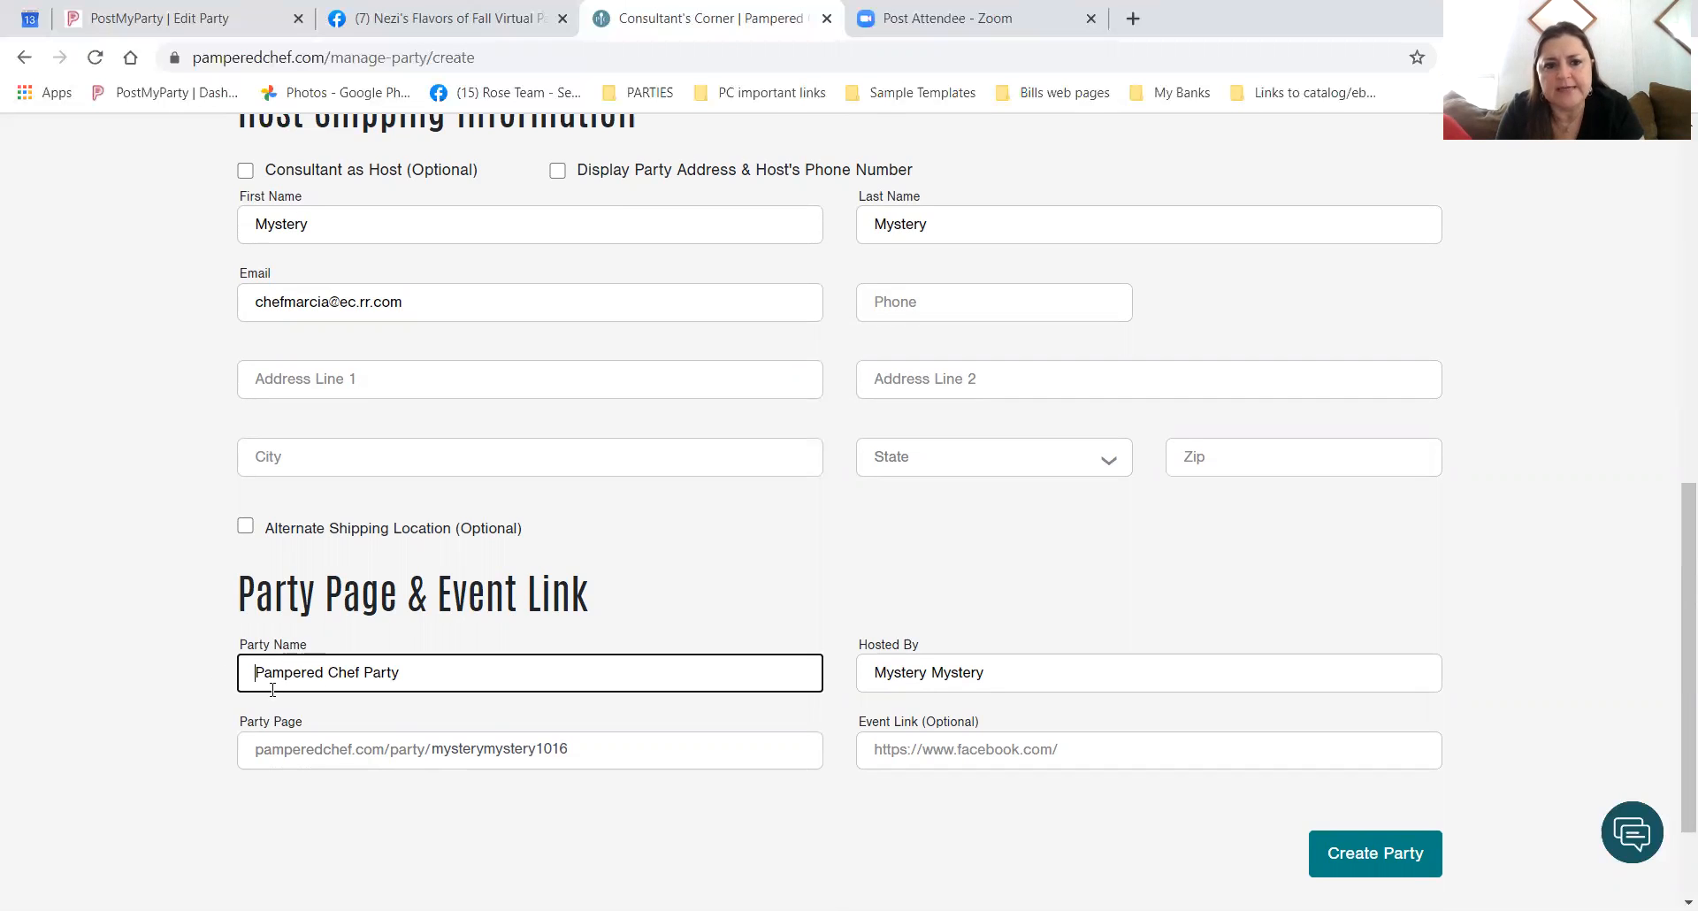
left_click(580, 753)
key("BackSpace")
key("BackSpace")
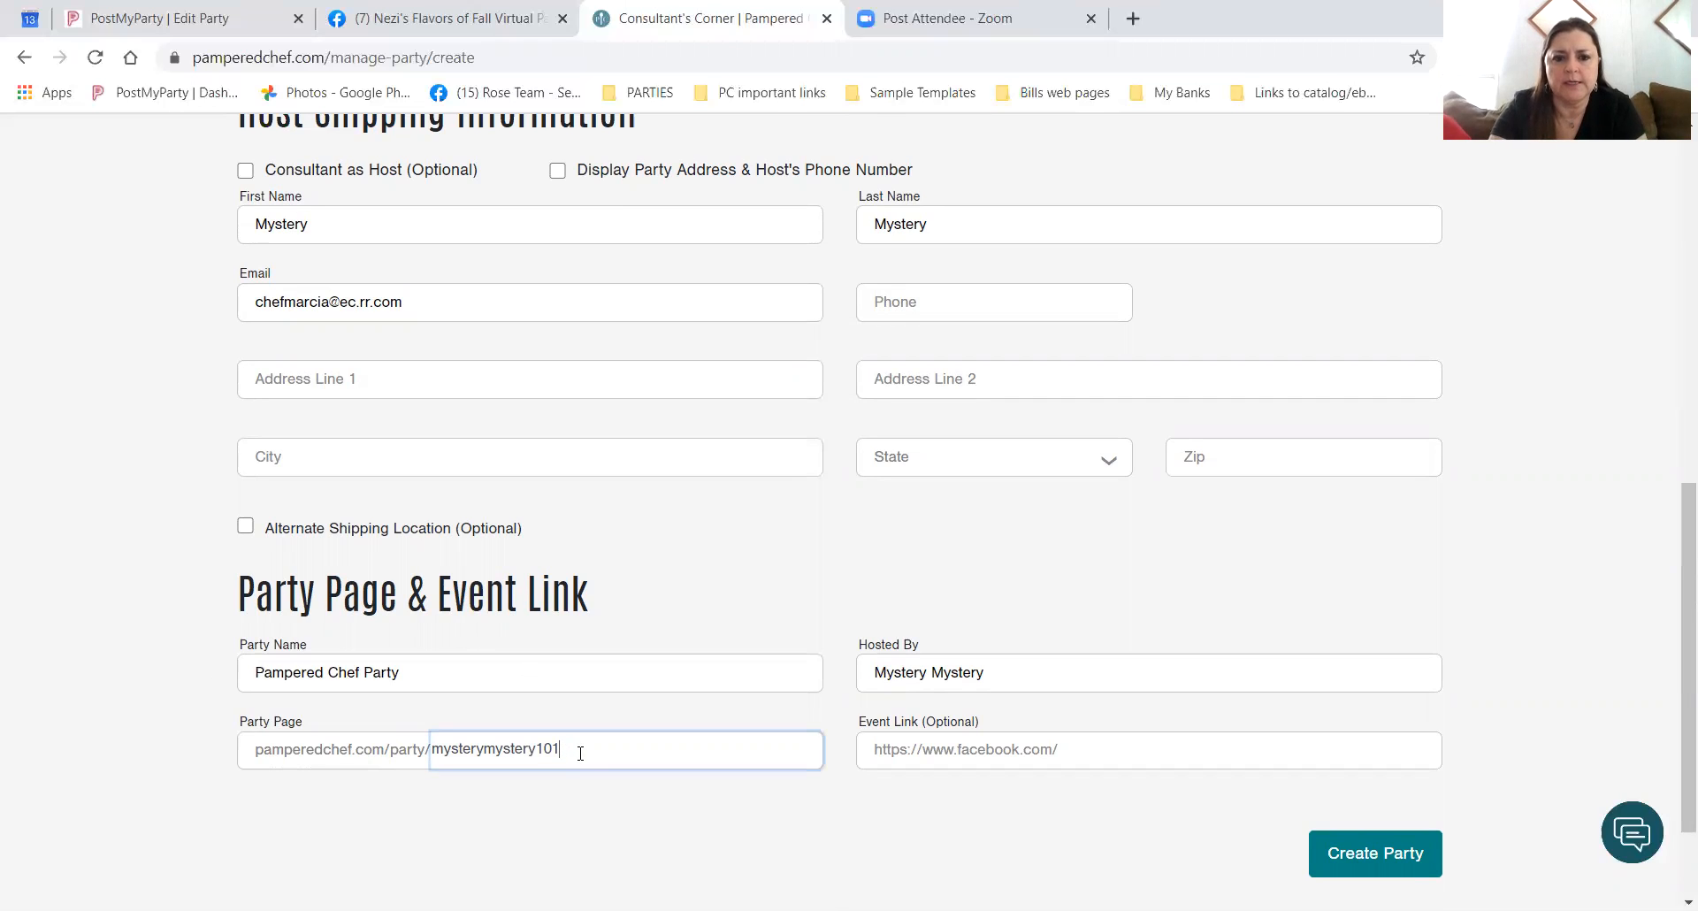
type("20")
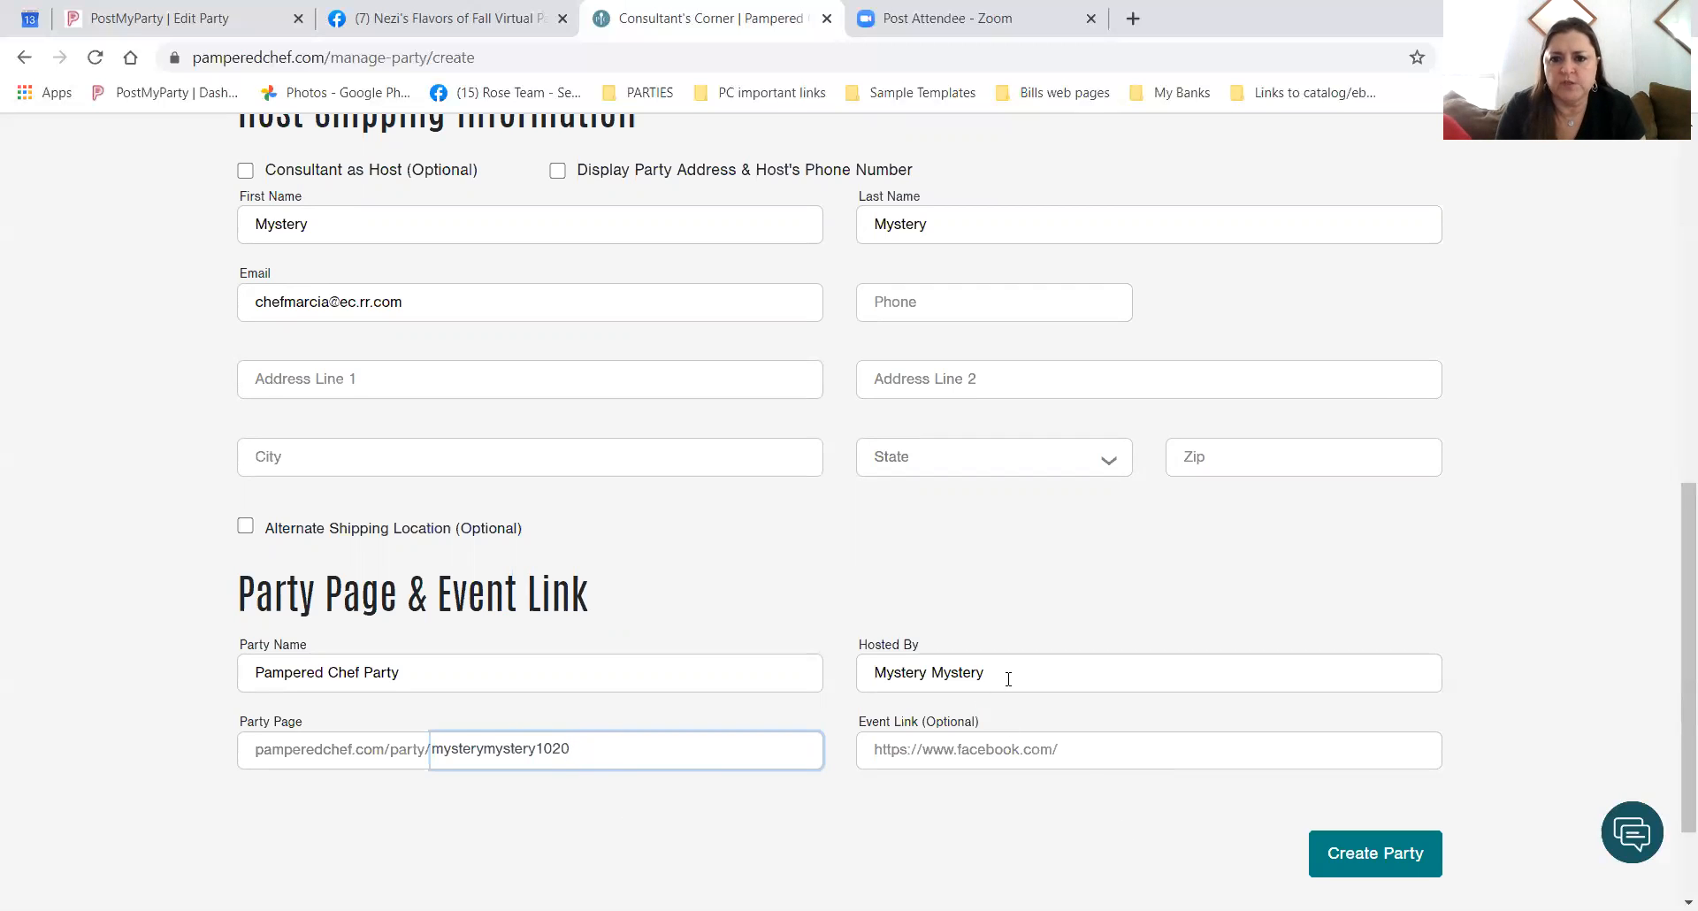
Empty the Hosted By field and add '!' so the party is named 'Pampered Chef Party!'.
left_click_drag(987, 672, 854, 672)
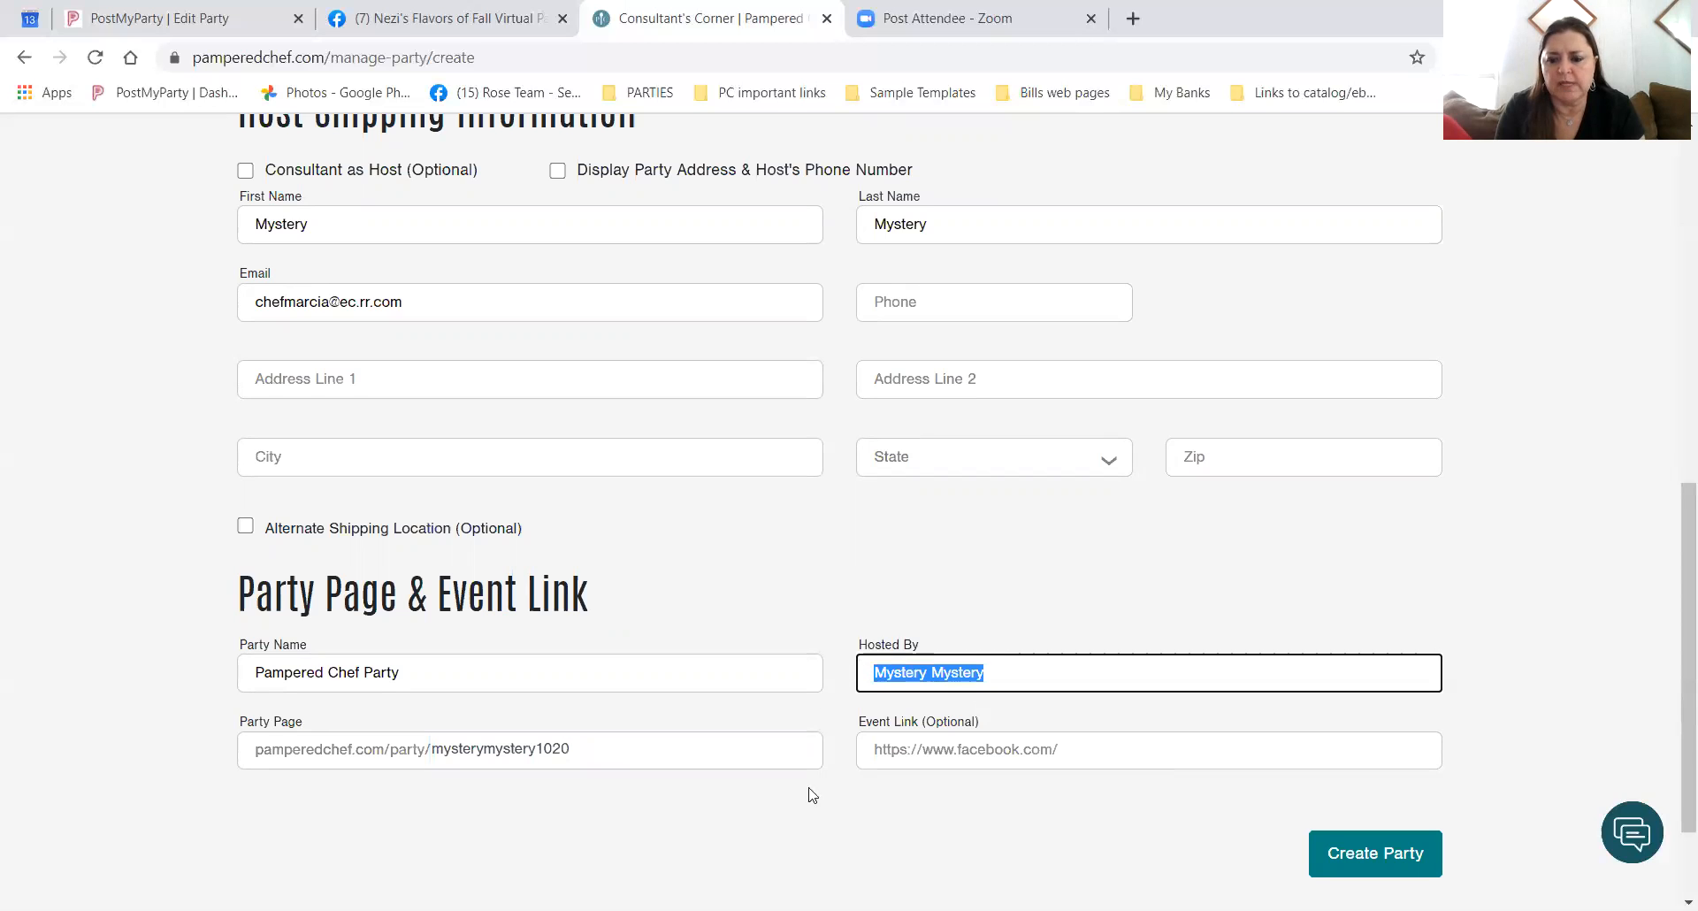
key("BackSpace")
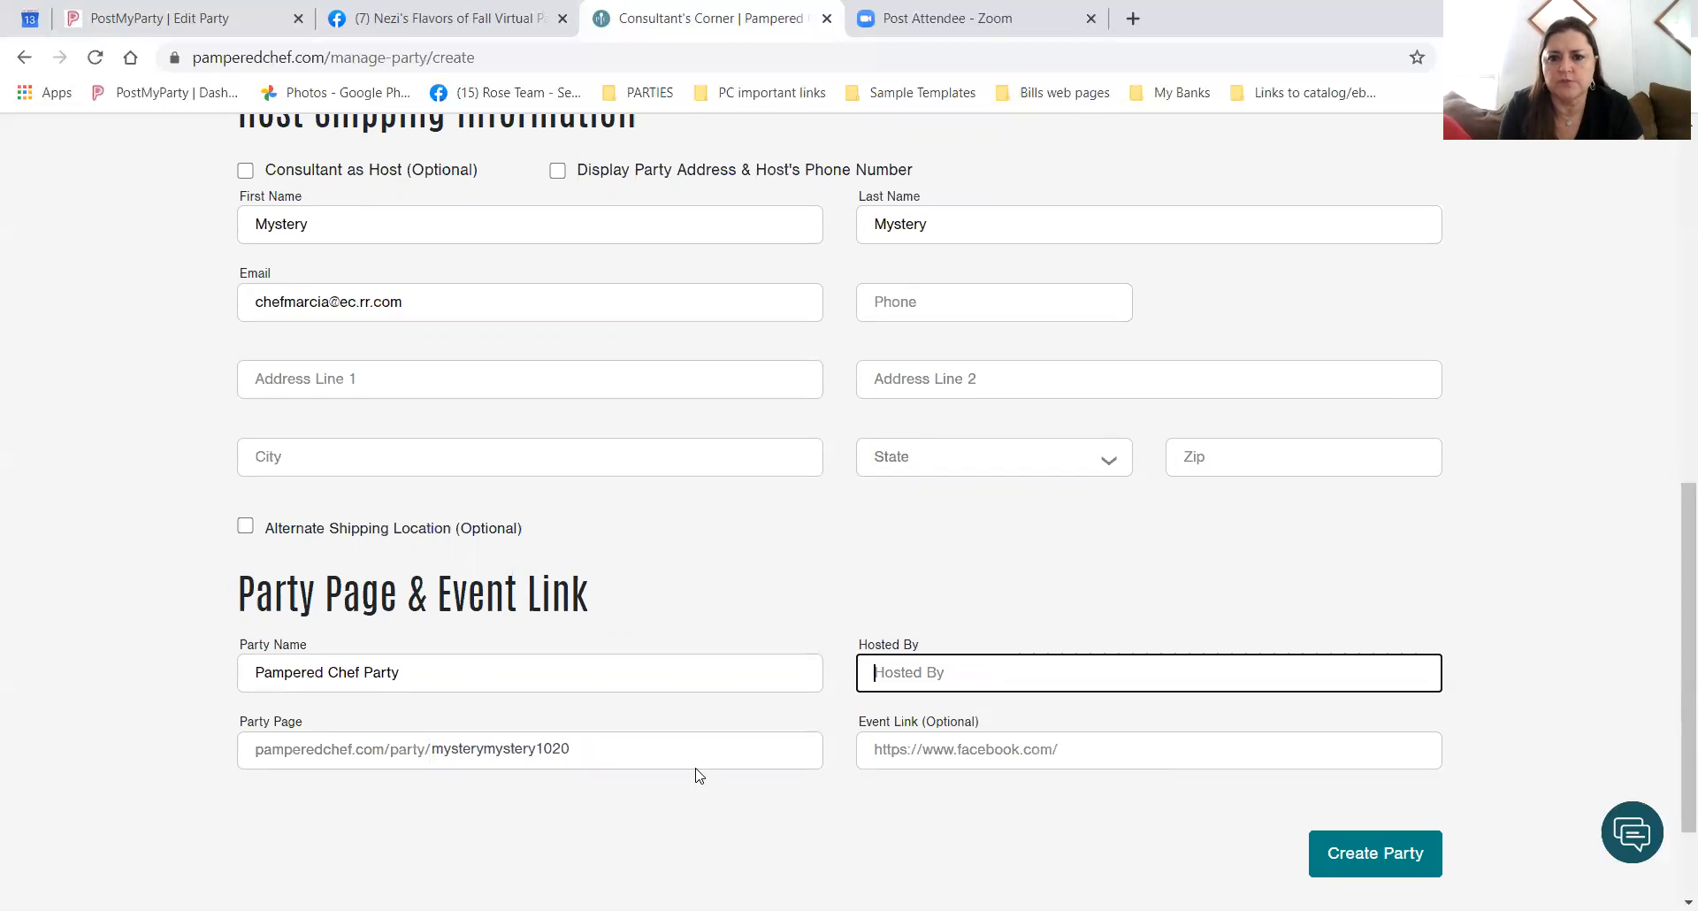
left_click(435, 678)
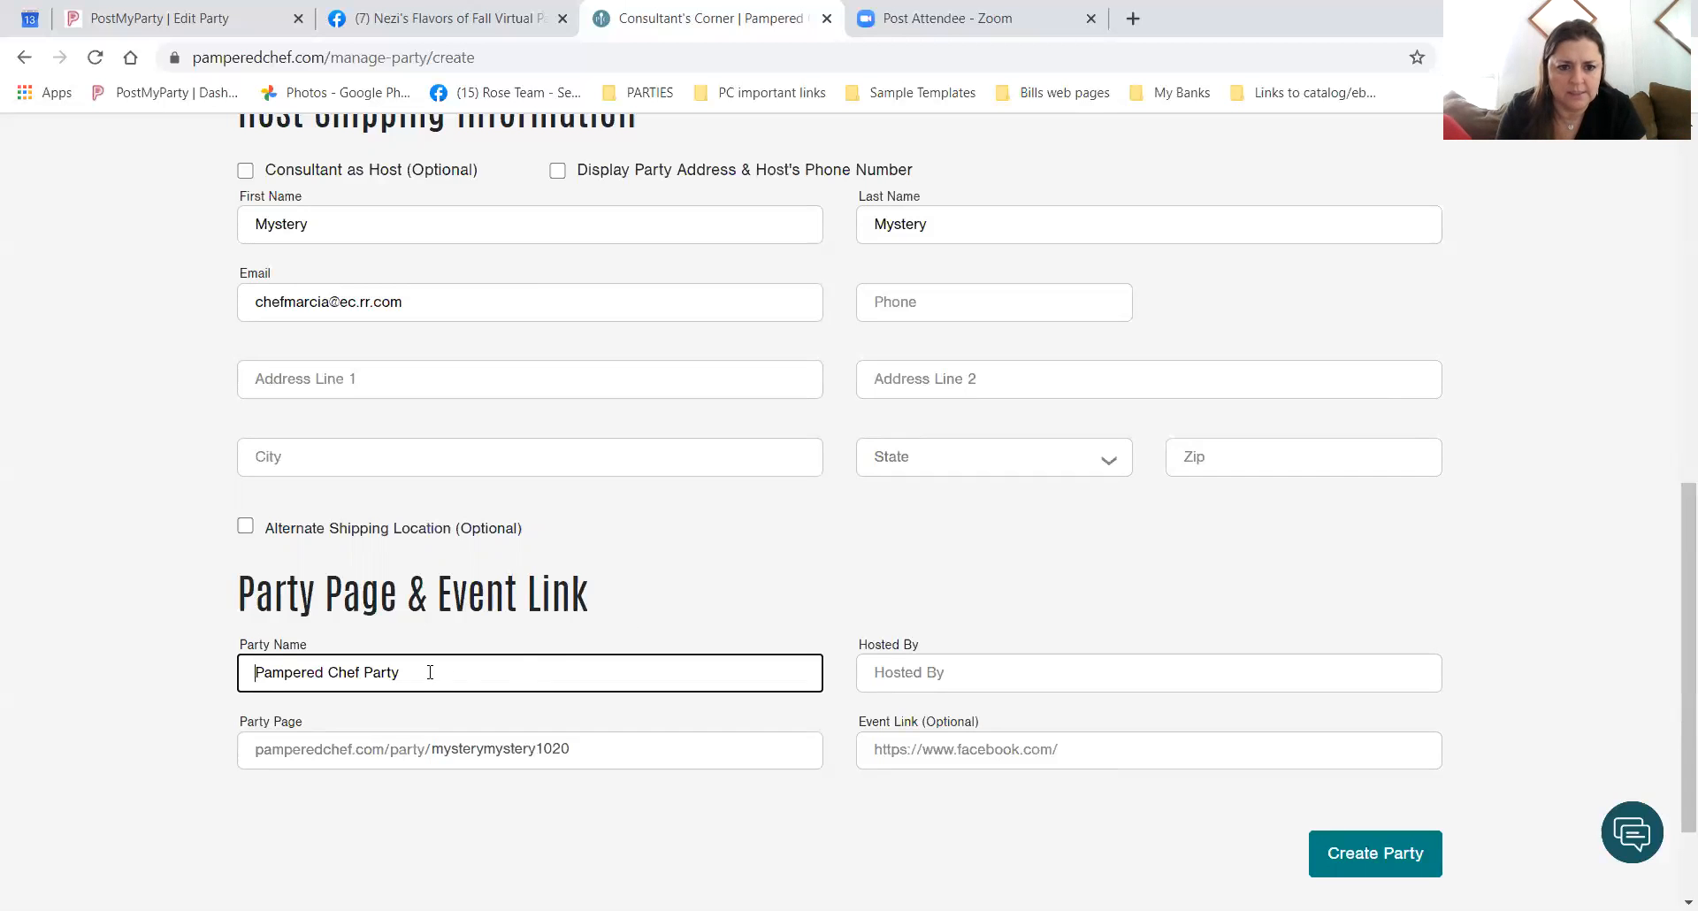
type("!")
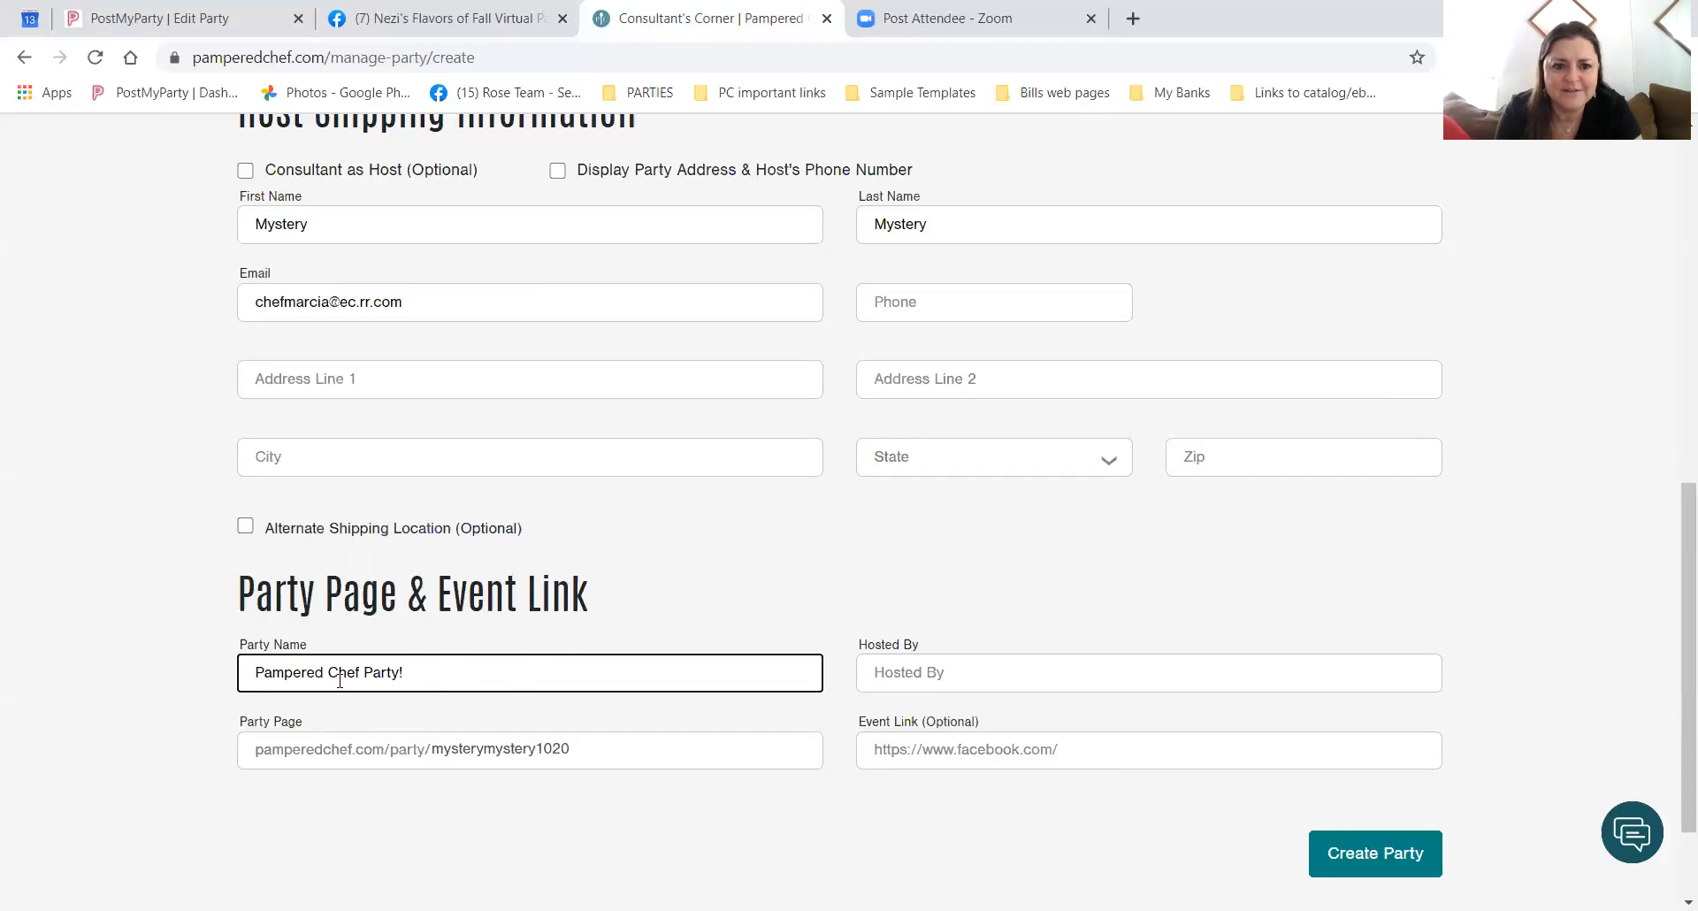
left_click(256, 678)
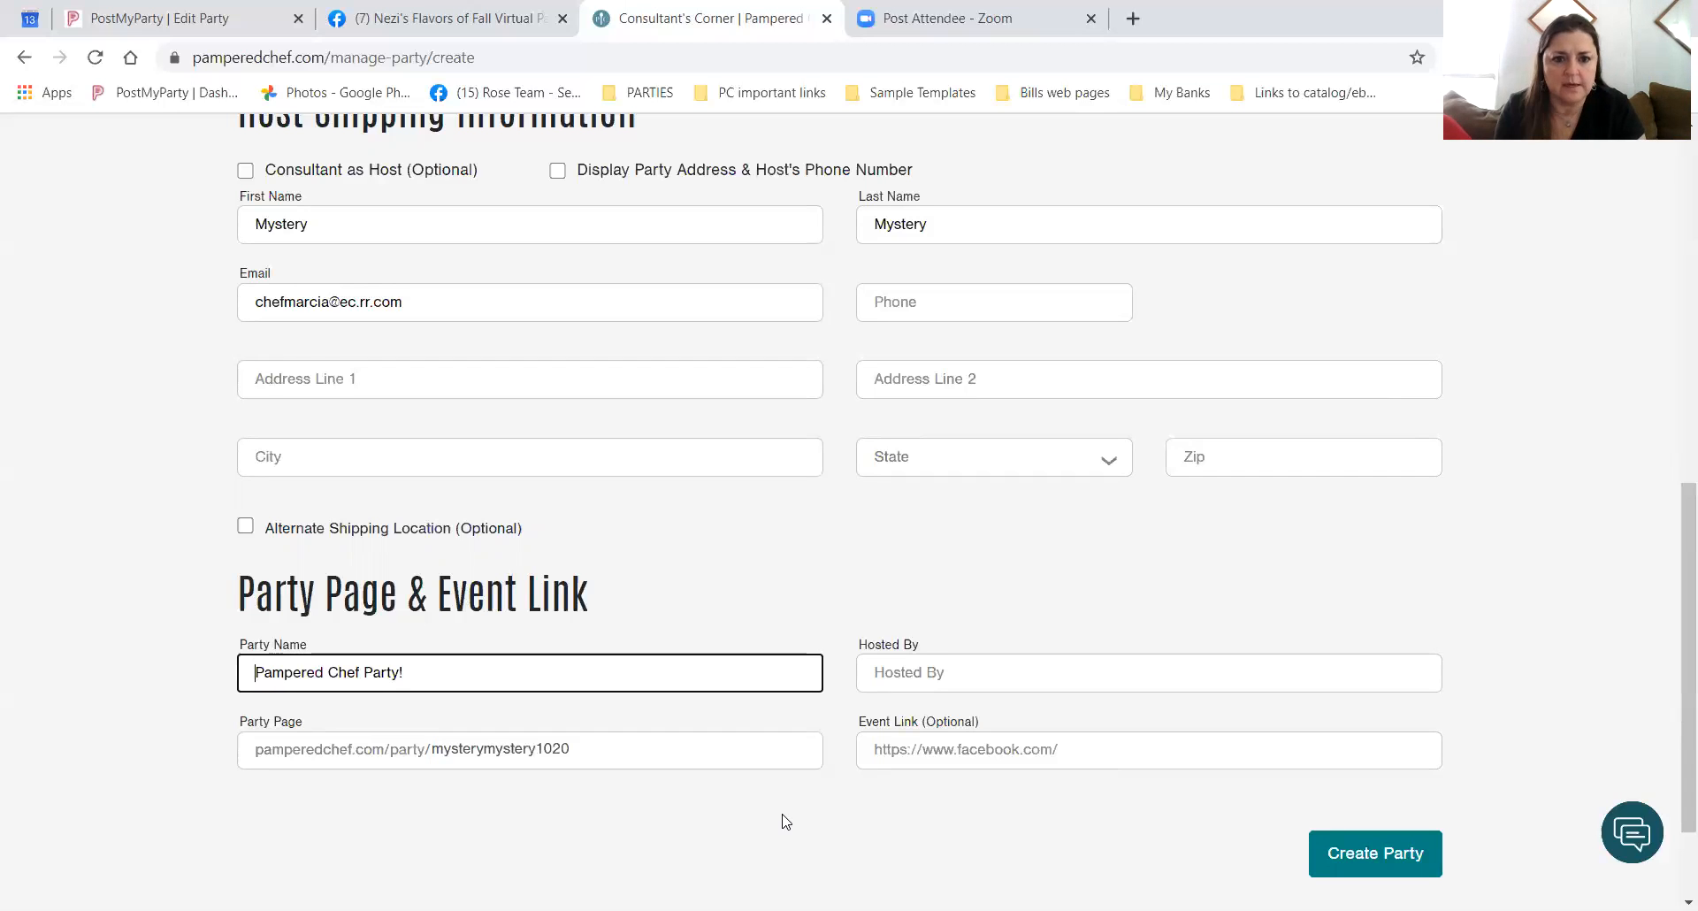
left_click(485, 750)
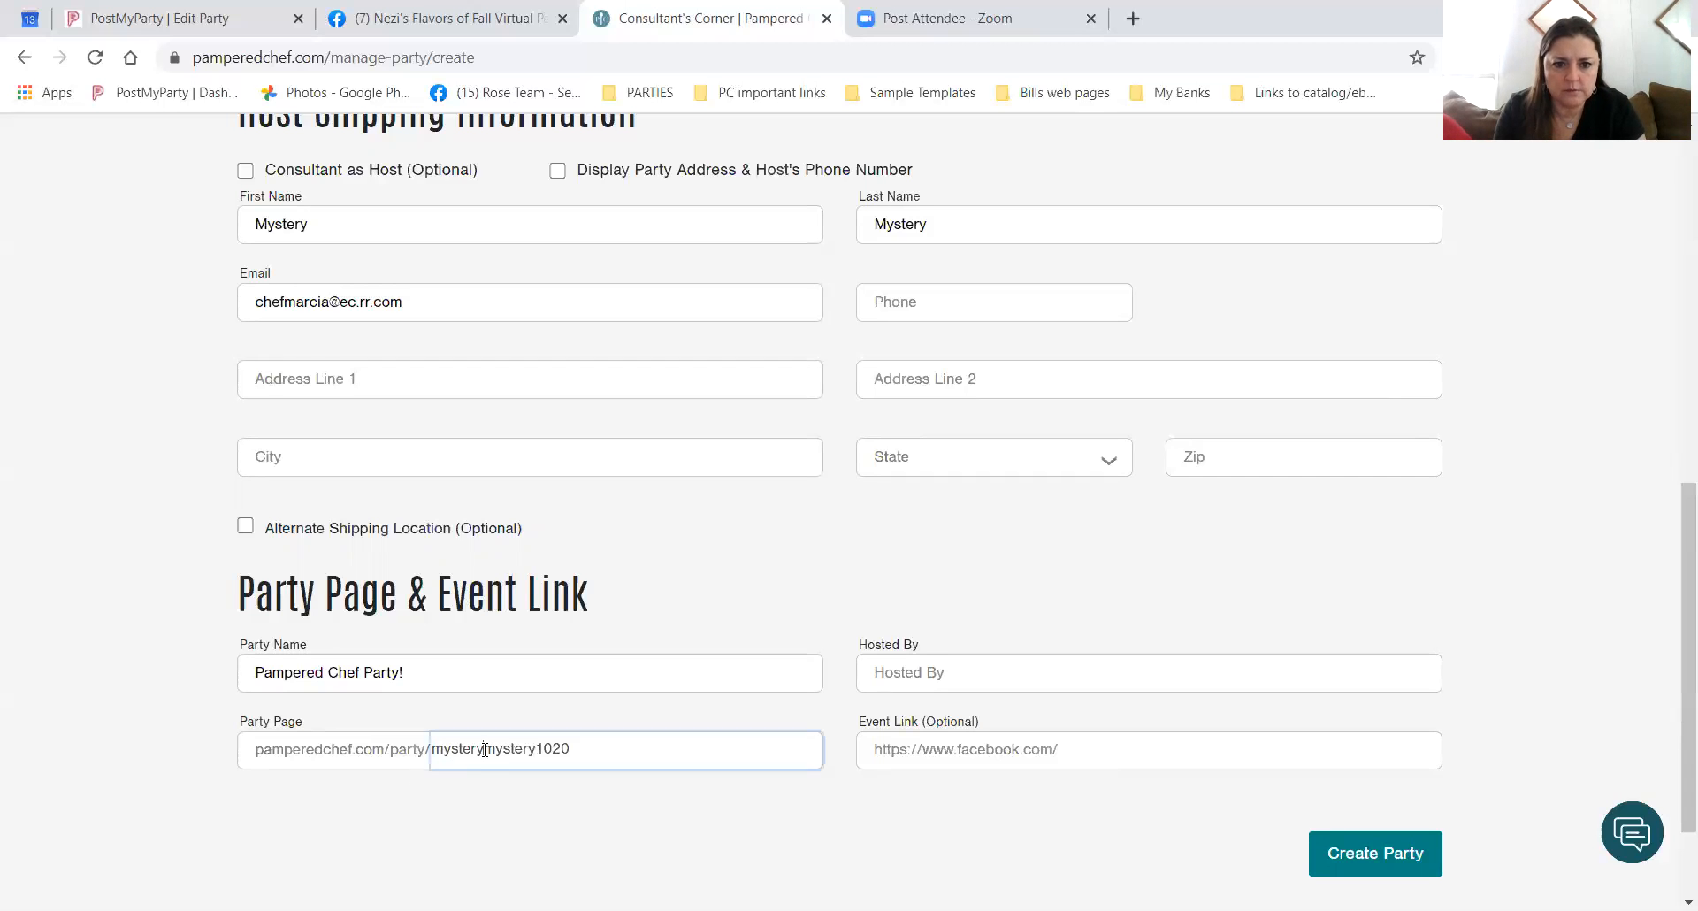
key("Delete")
key("Delete")
key("Delete")
key("Delete")
key("Delete")
key("Delete")
key("Delete")
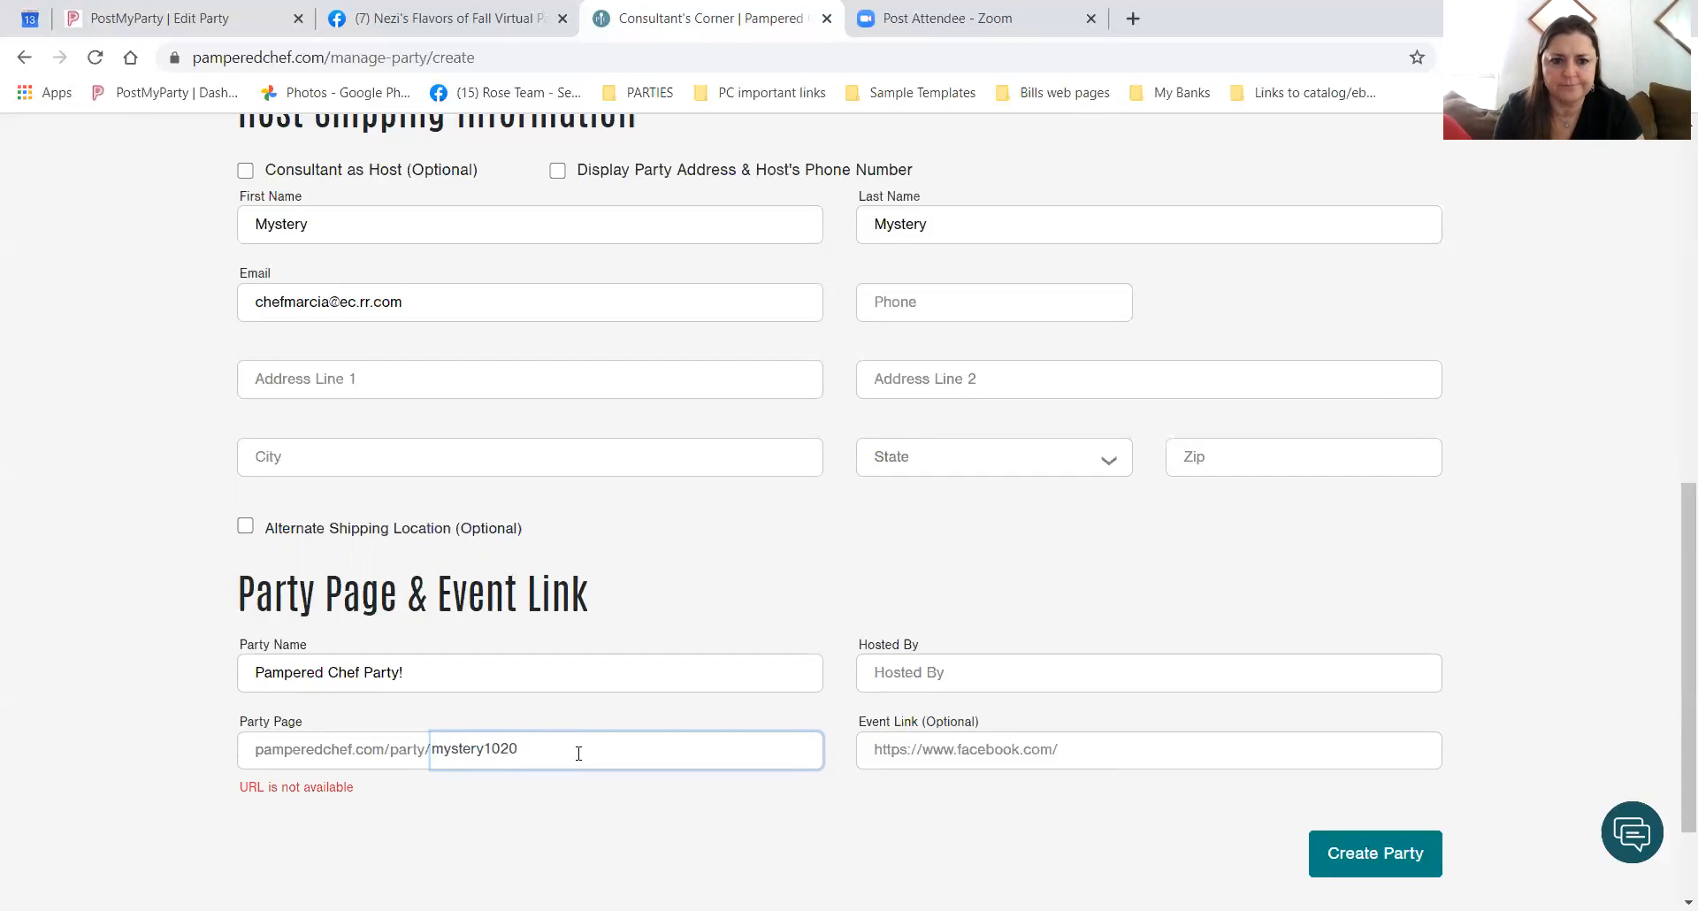
key("Left")
key("Left")
key("Left")
key("Left")
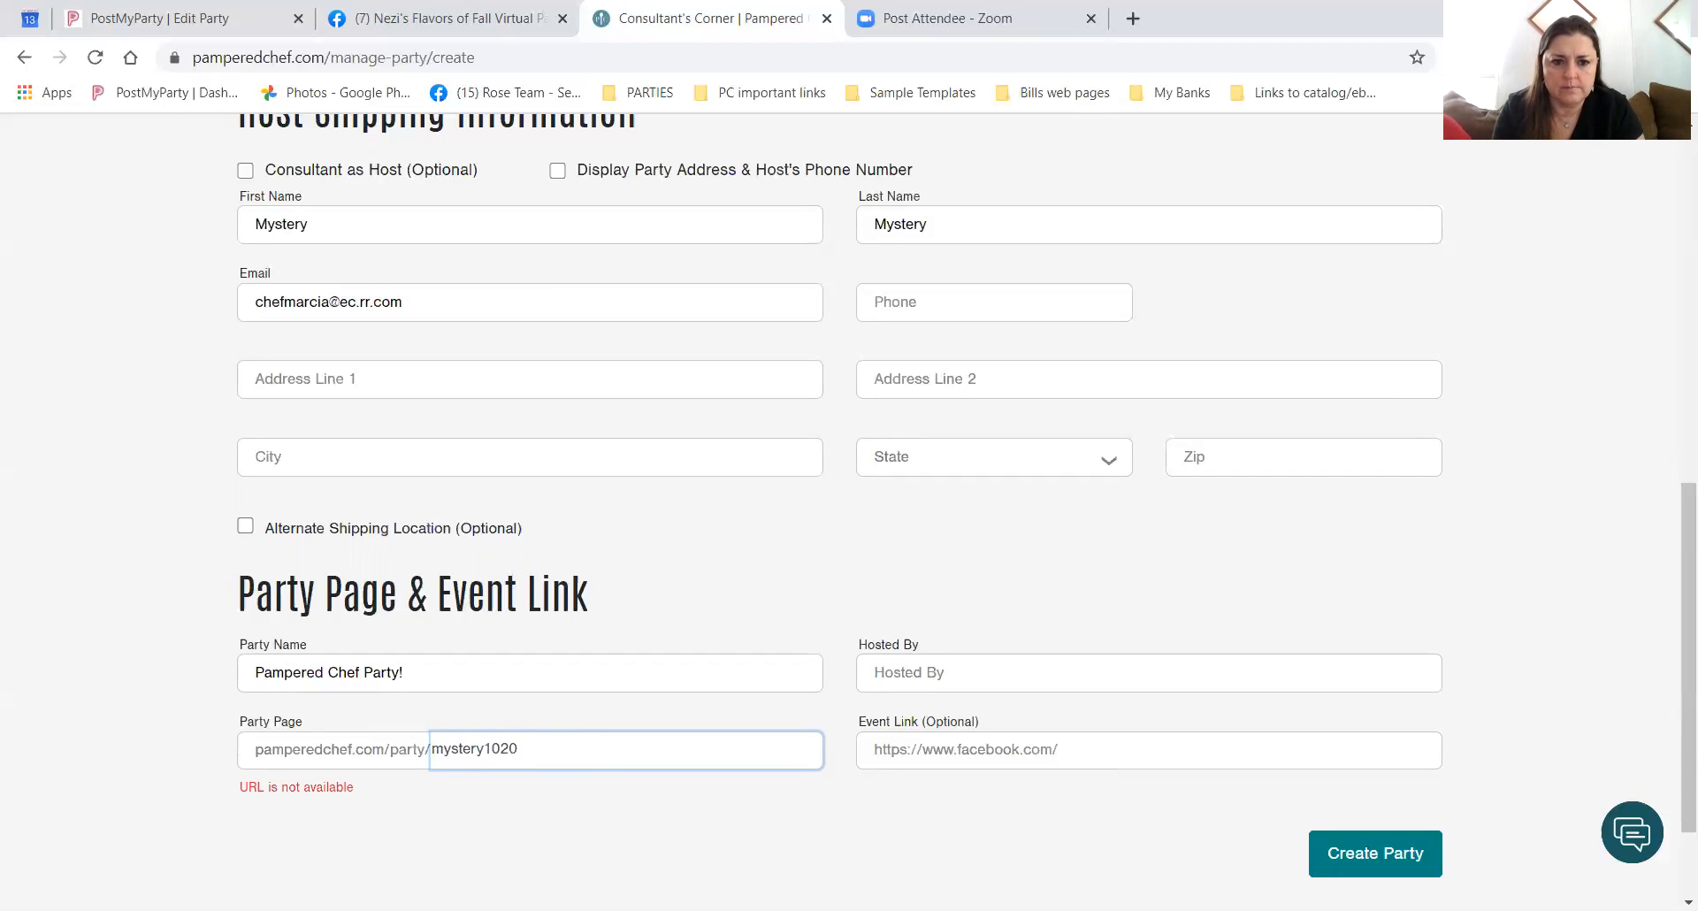
type("host")
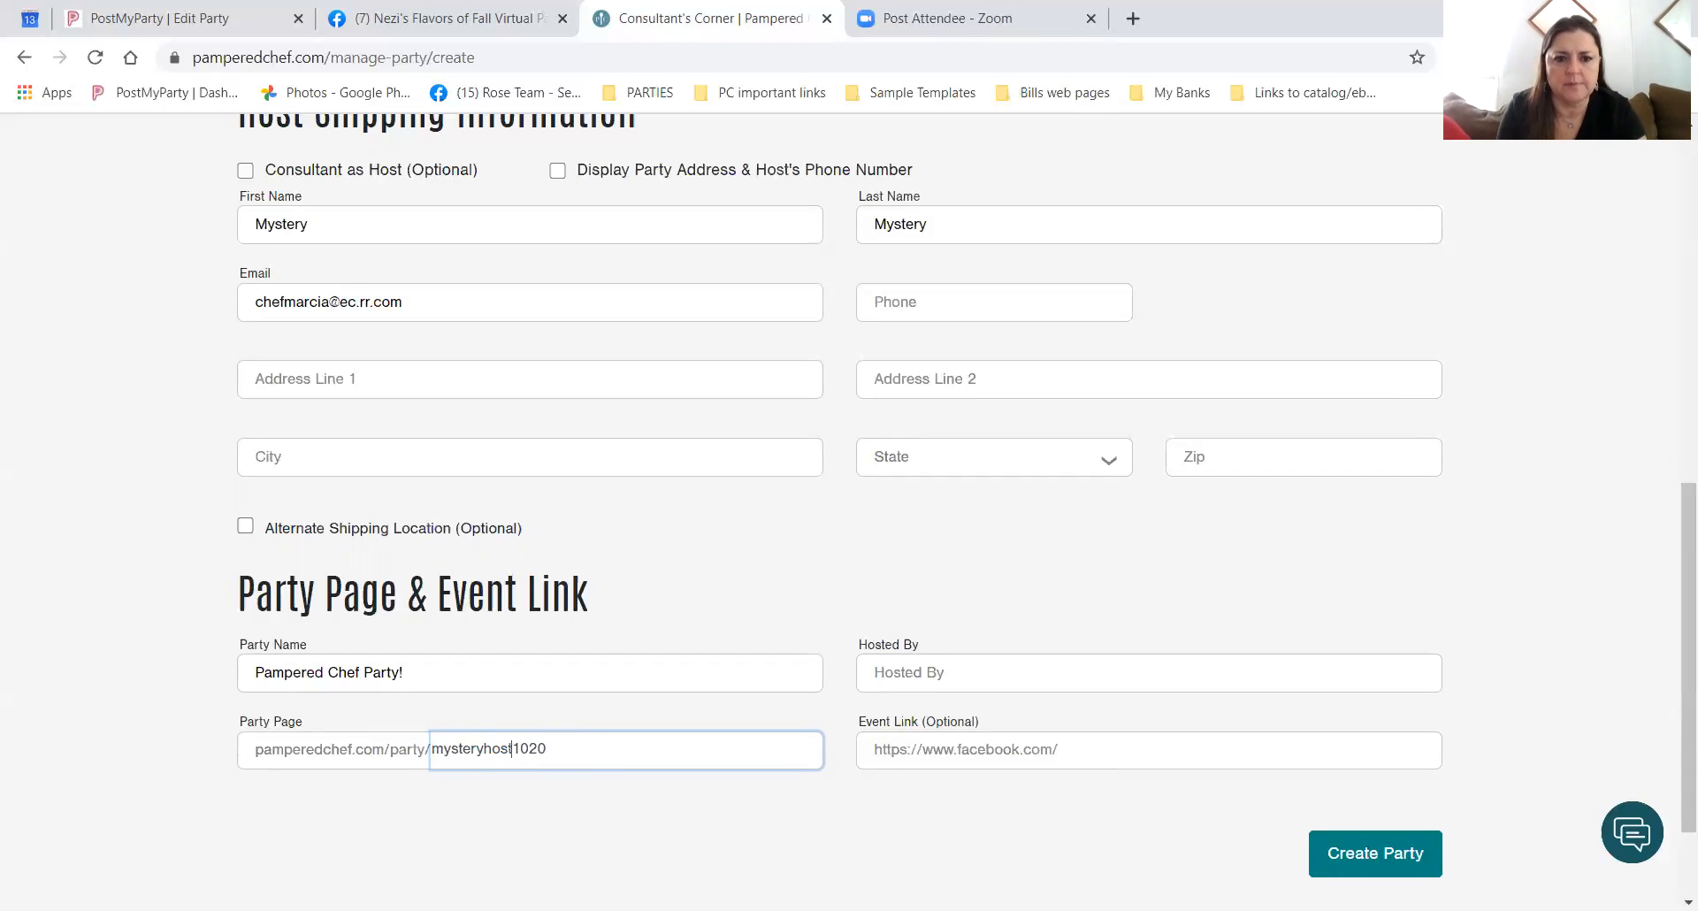
key("BackSpace")
key("BackSpace")
key("BackSpace")
key("BackSpace")
type("mystery")
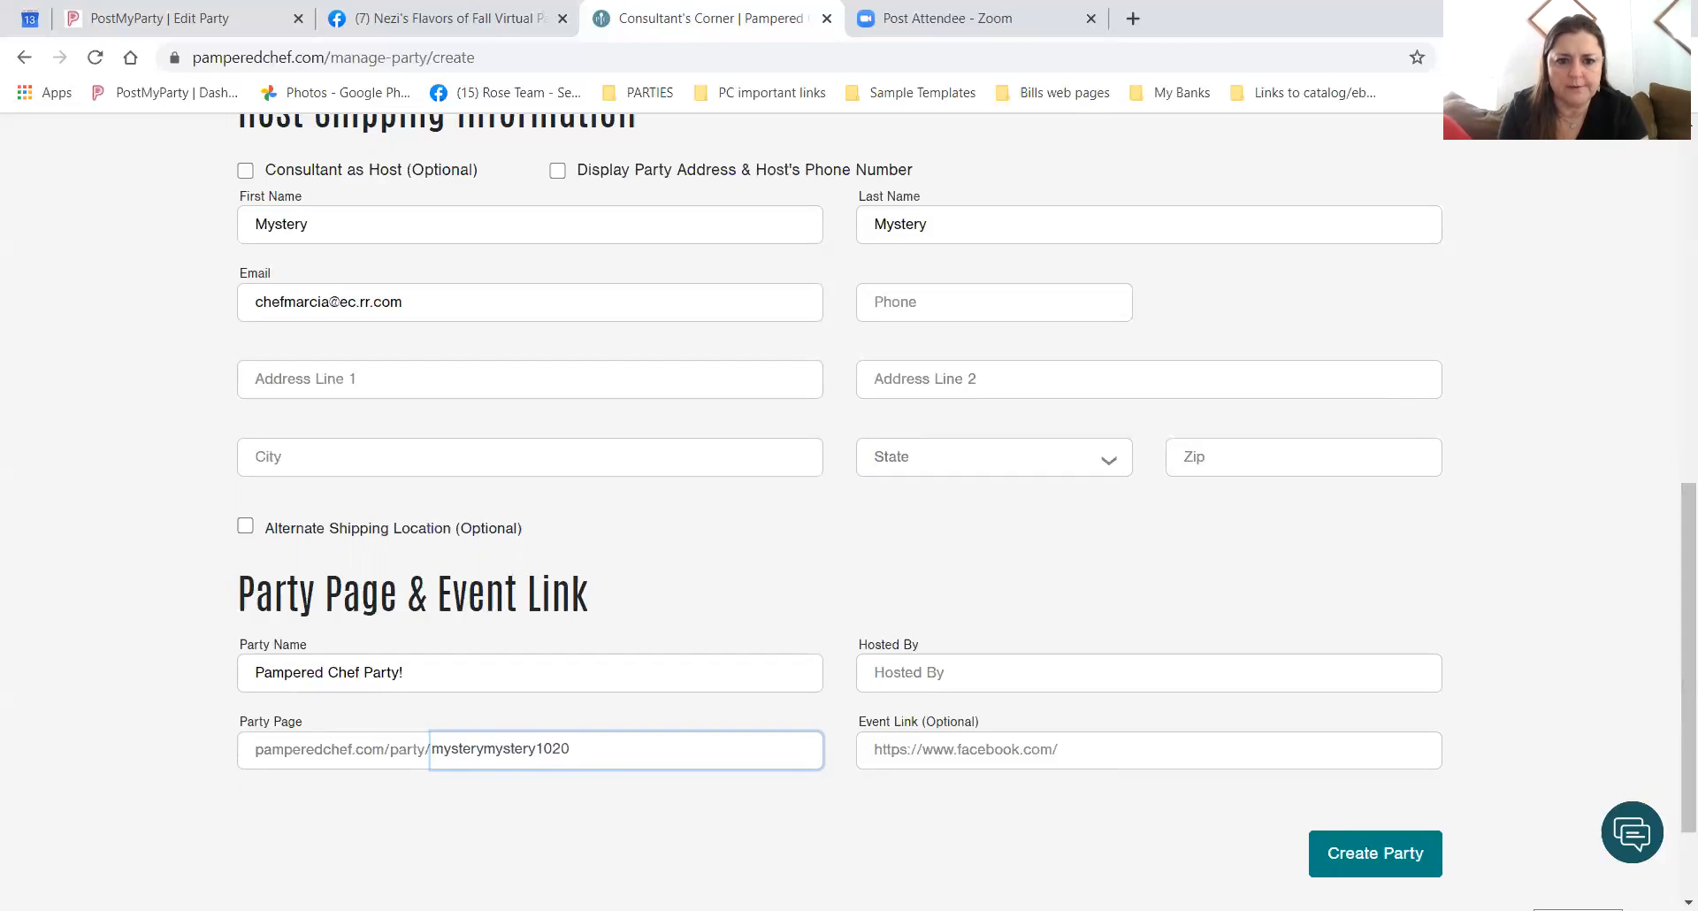
left_click(565, 855)
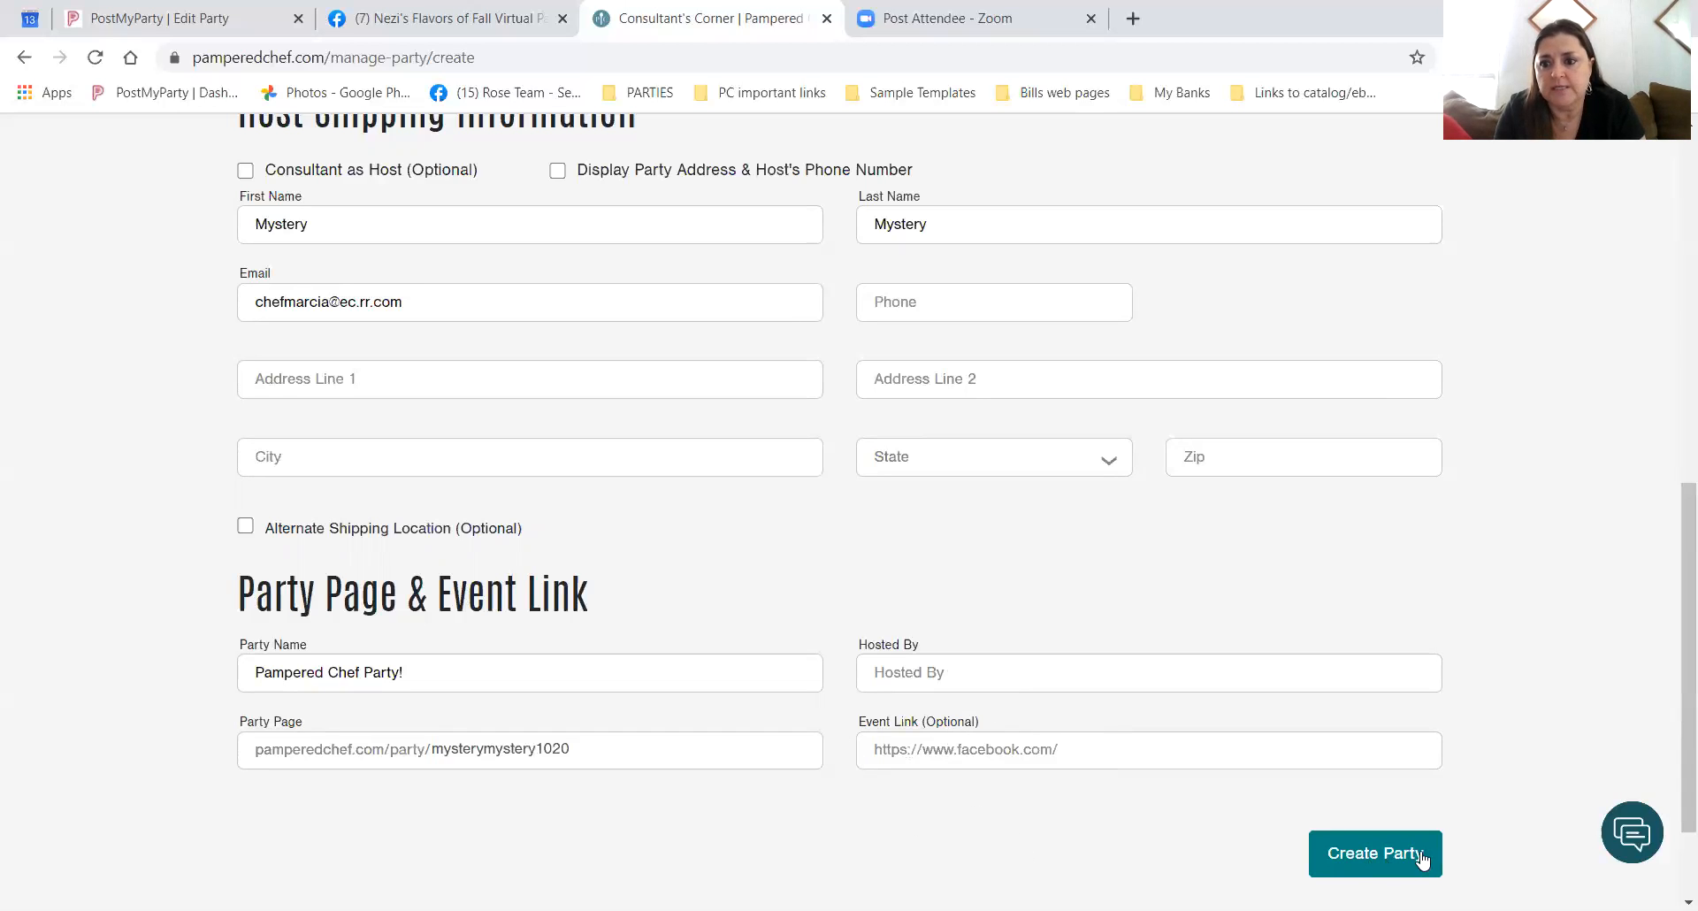
Attempt to create the party, then fill the host's shipping address from a saved entry.
left_click(1388, 858)
scroll(1388, 860, "up", 2)
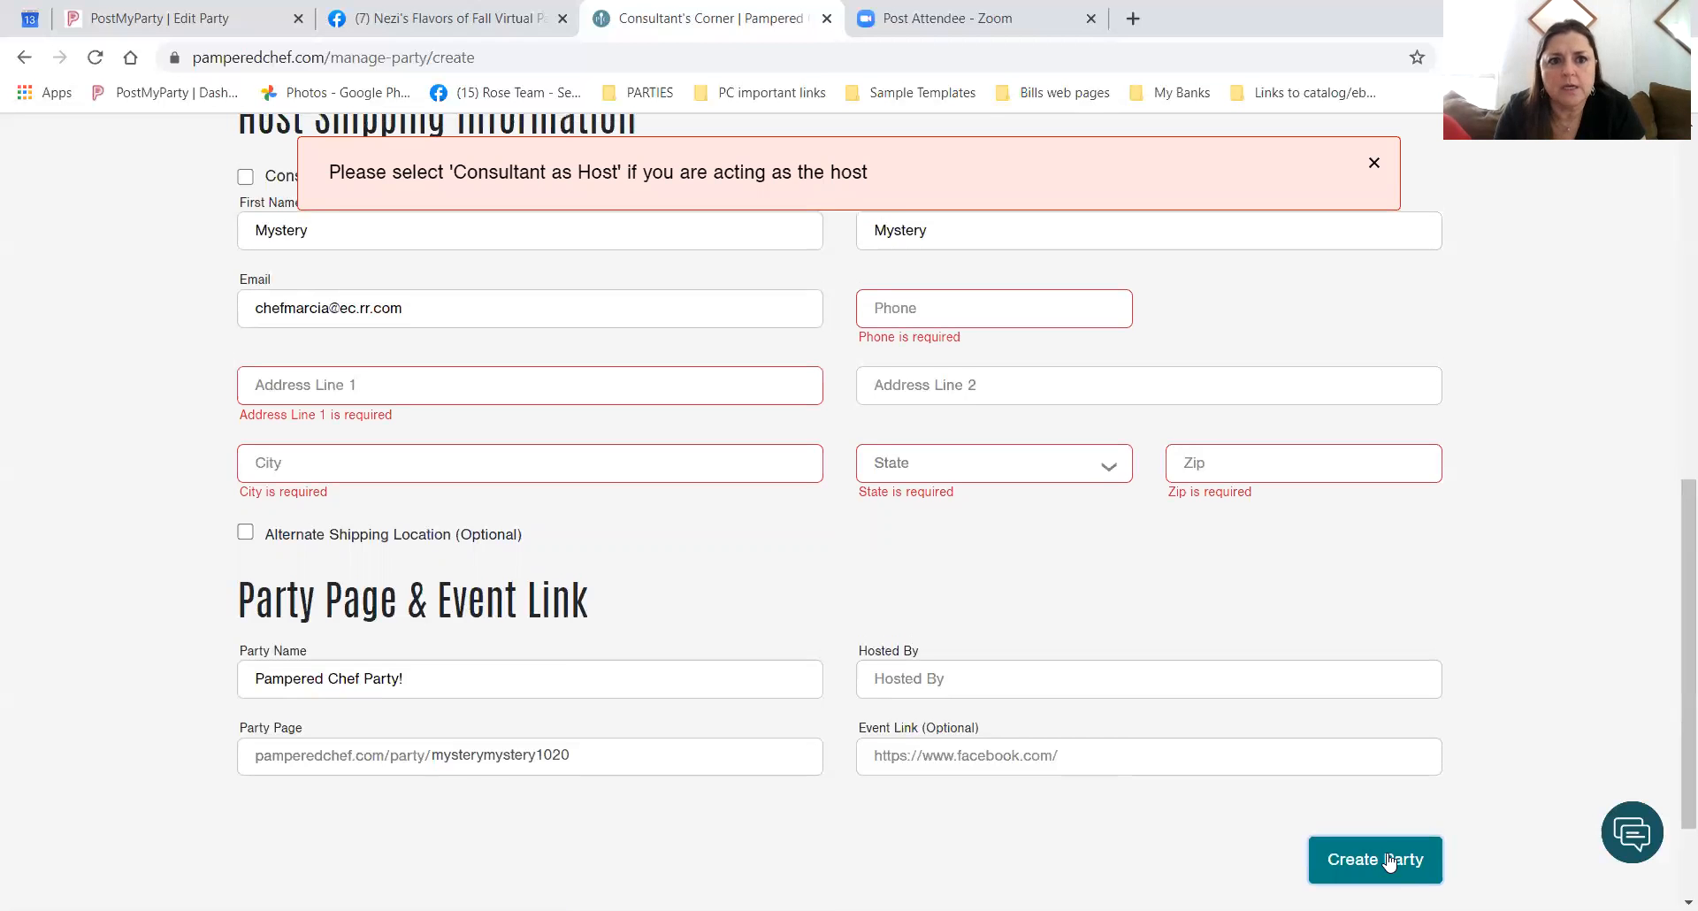
scroll(495, 566, "down", 1)
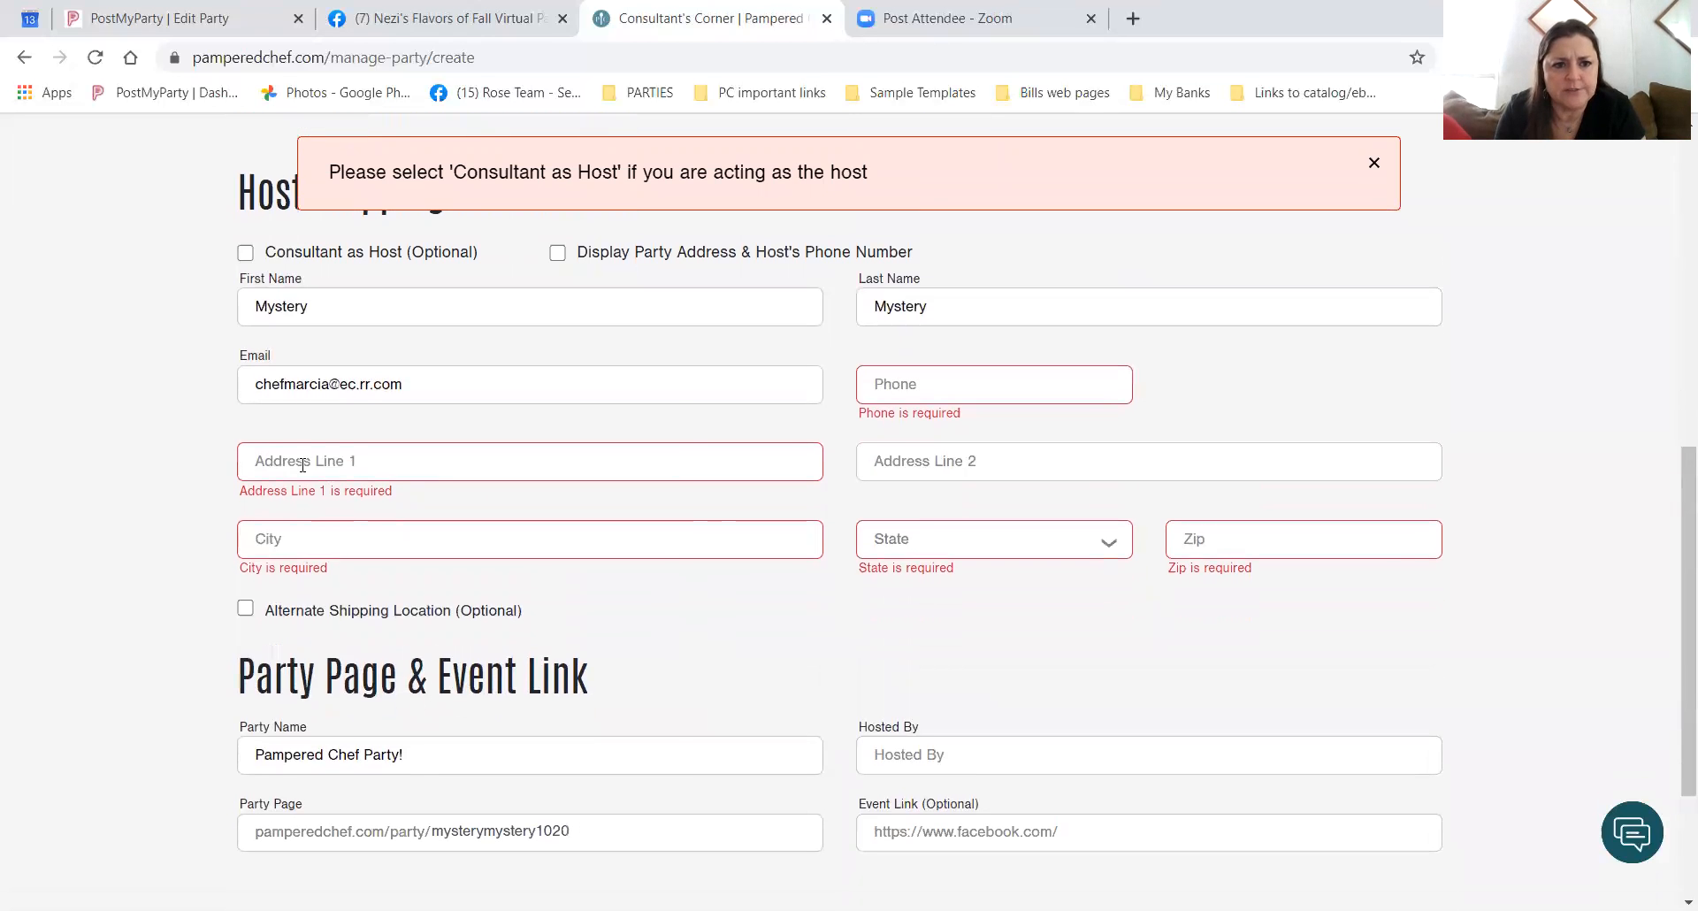
left_click(295, 460)
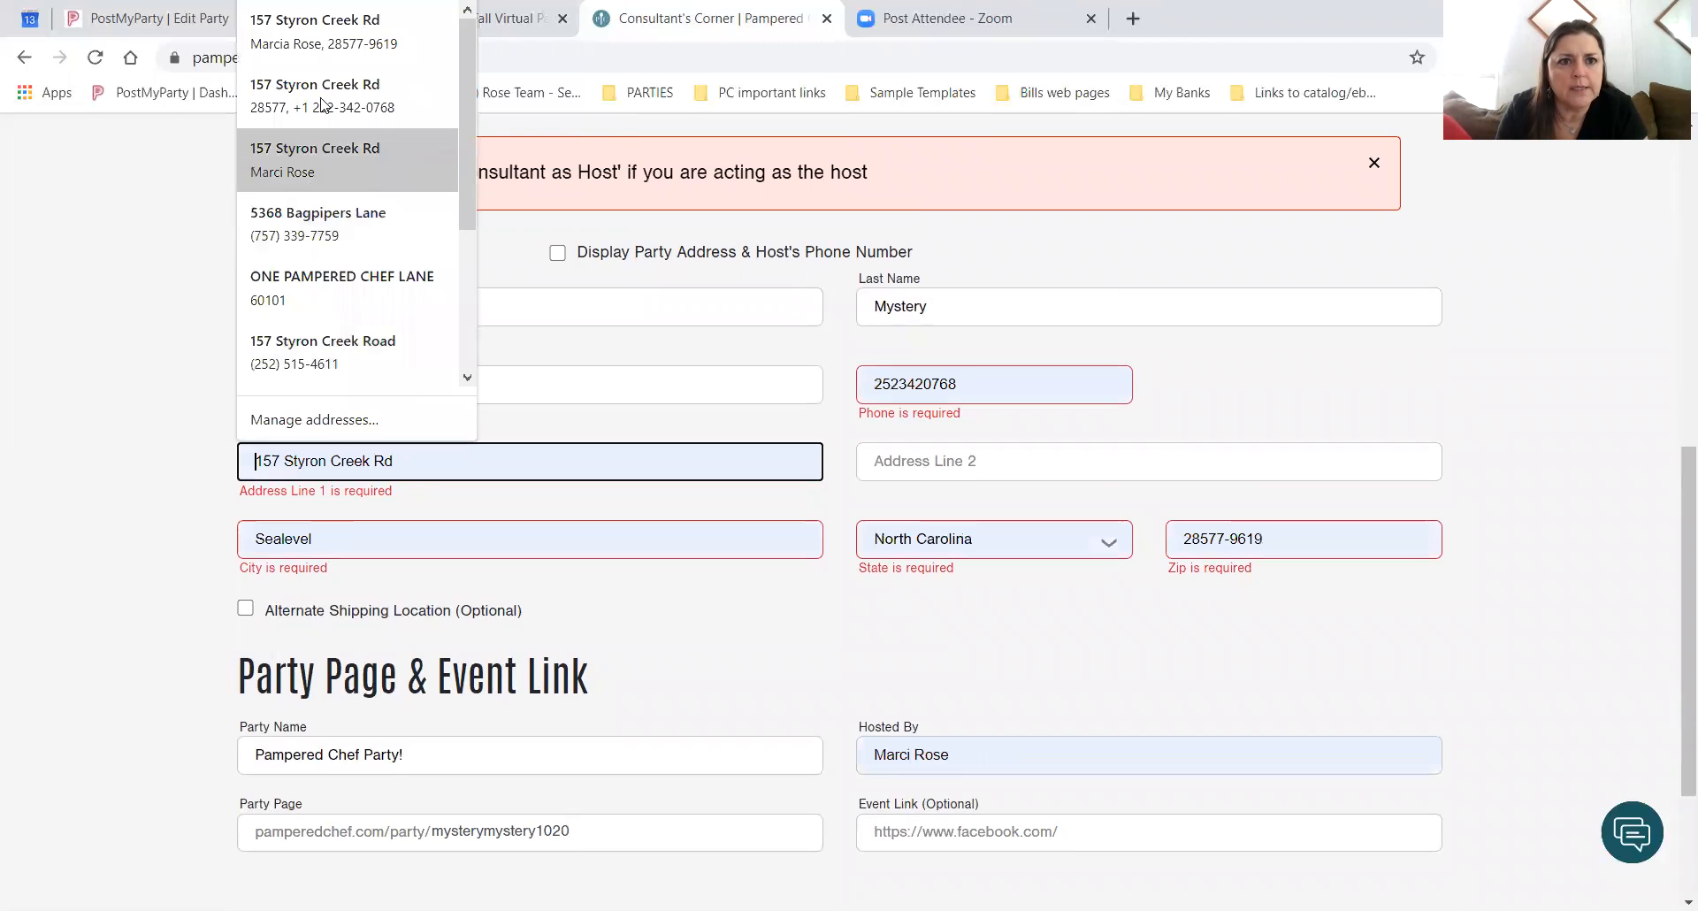
left_click(323, 44)
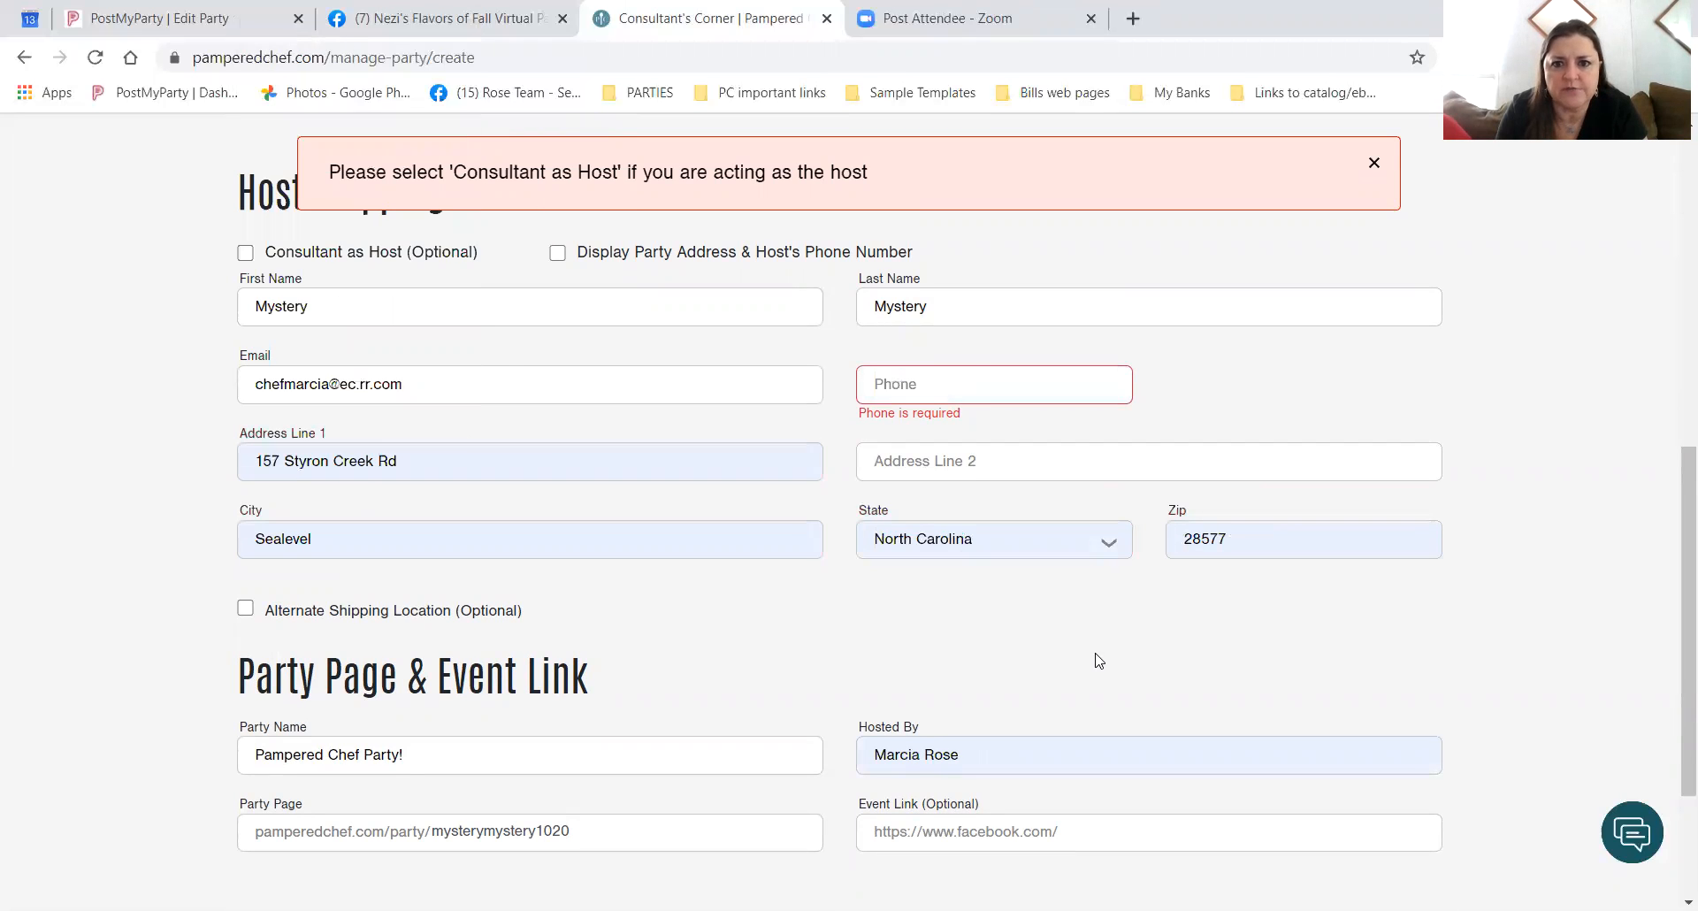
Refill the host's phone from the saved number and show the party address and phone.
left_click(897, 384)
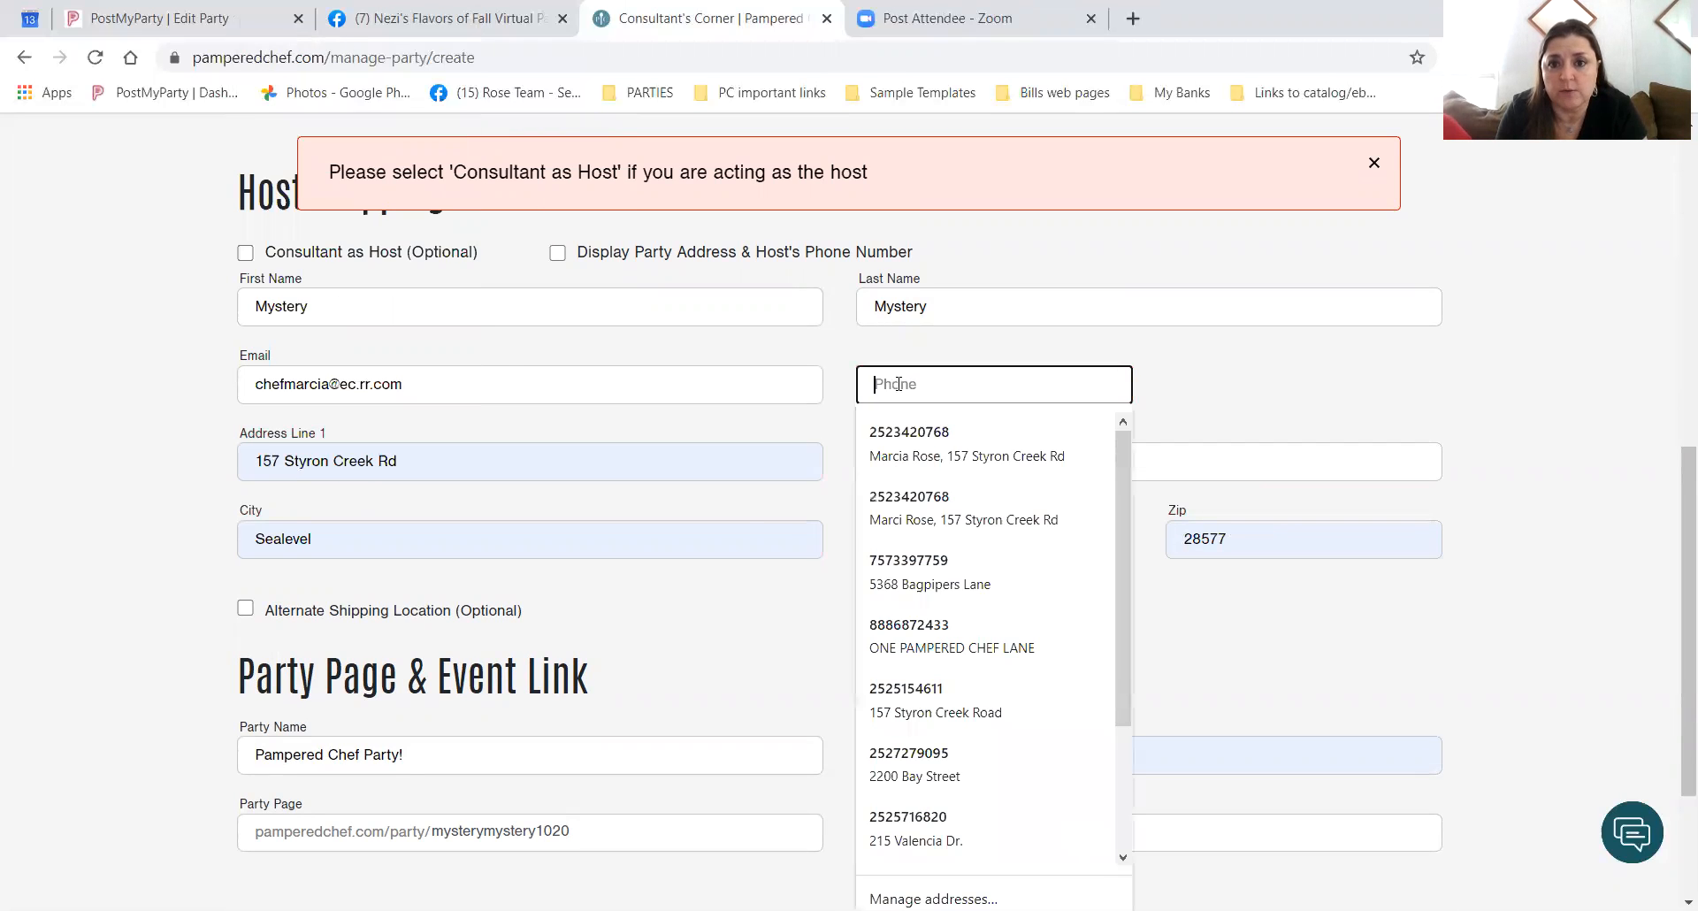
left_click(966, 451)
left_click(1312, 686)
scroll(1313, 686, "up", 2)
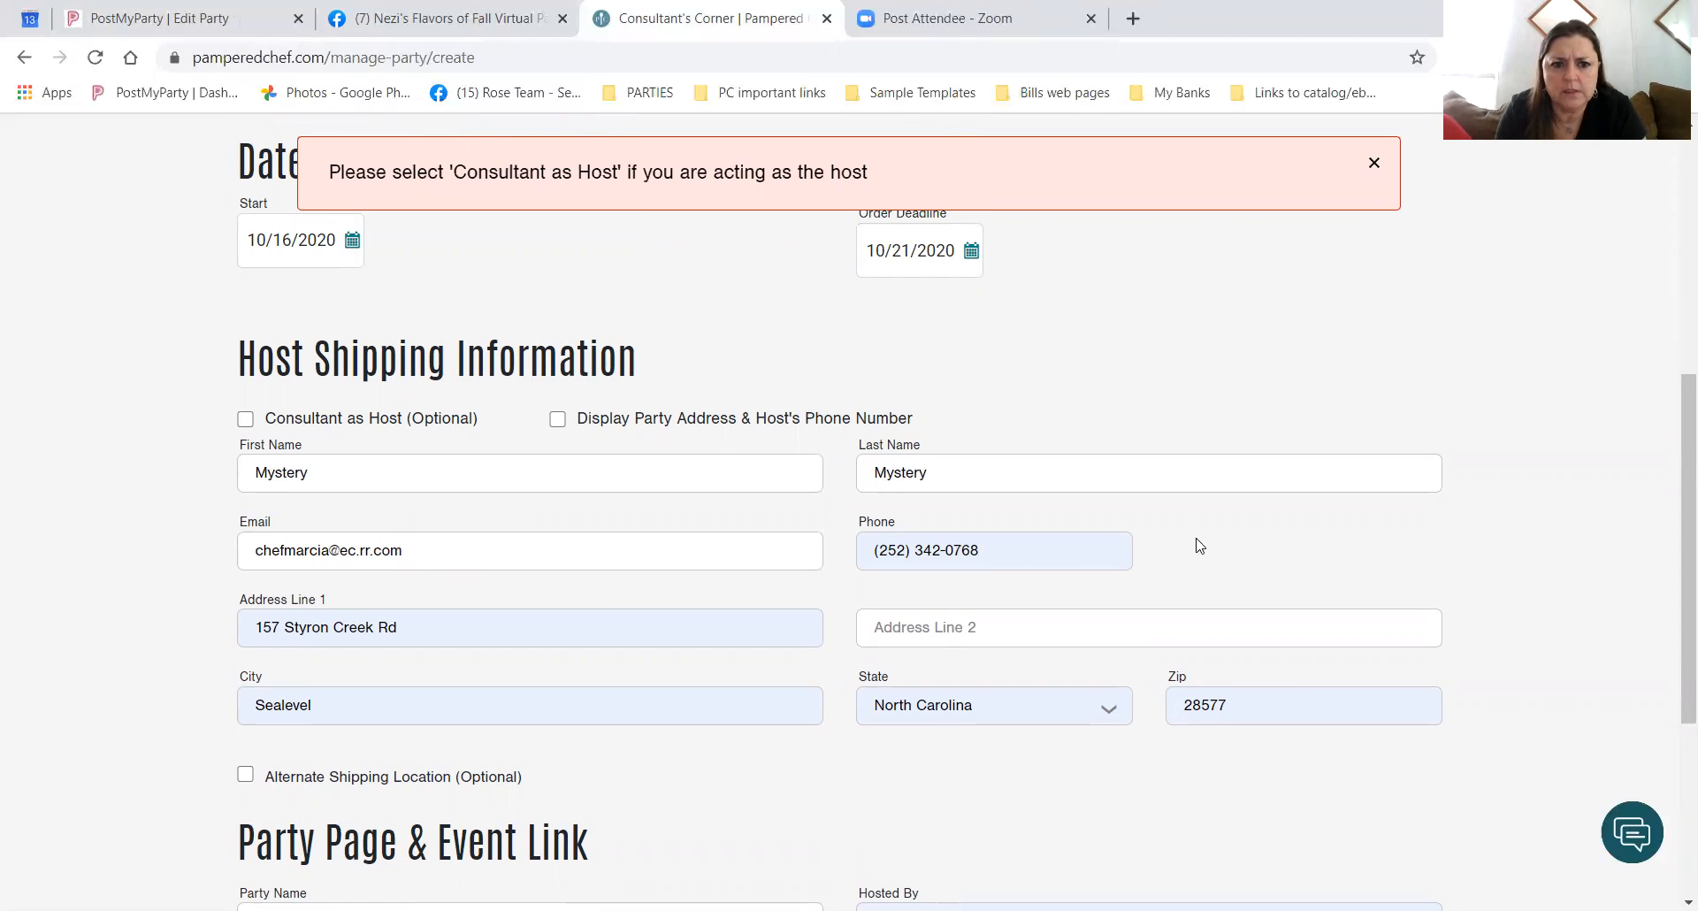
scroll(1332, 793, "down", 3)
scroll(1326, 792, "up", 5)
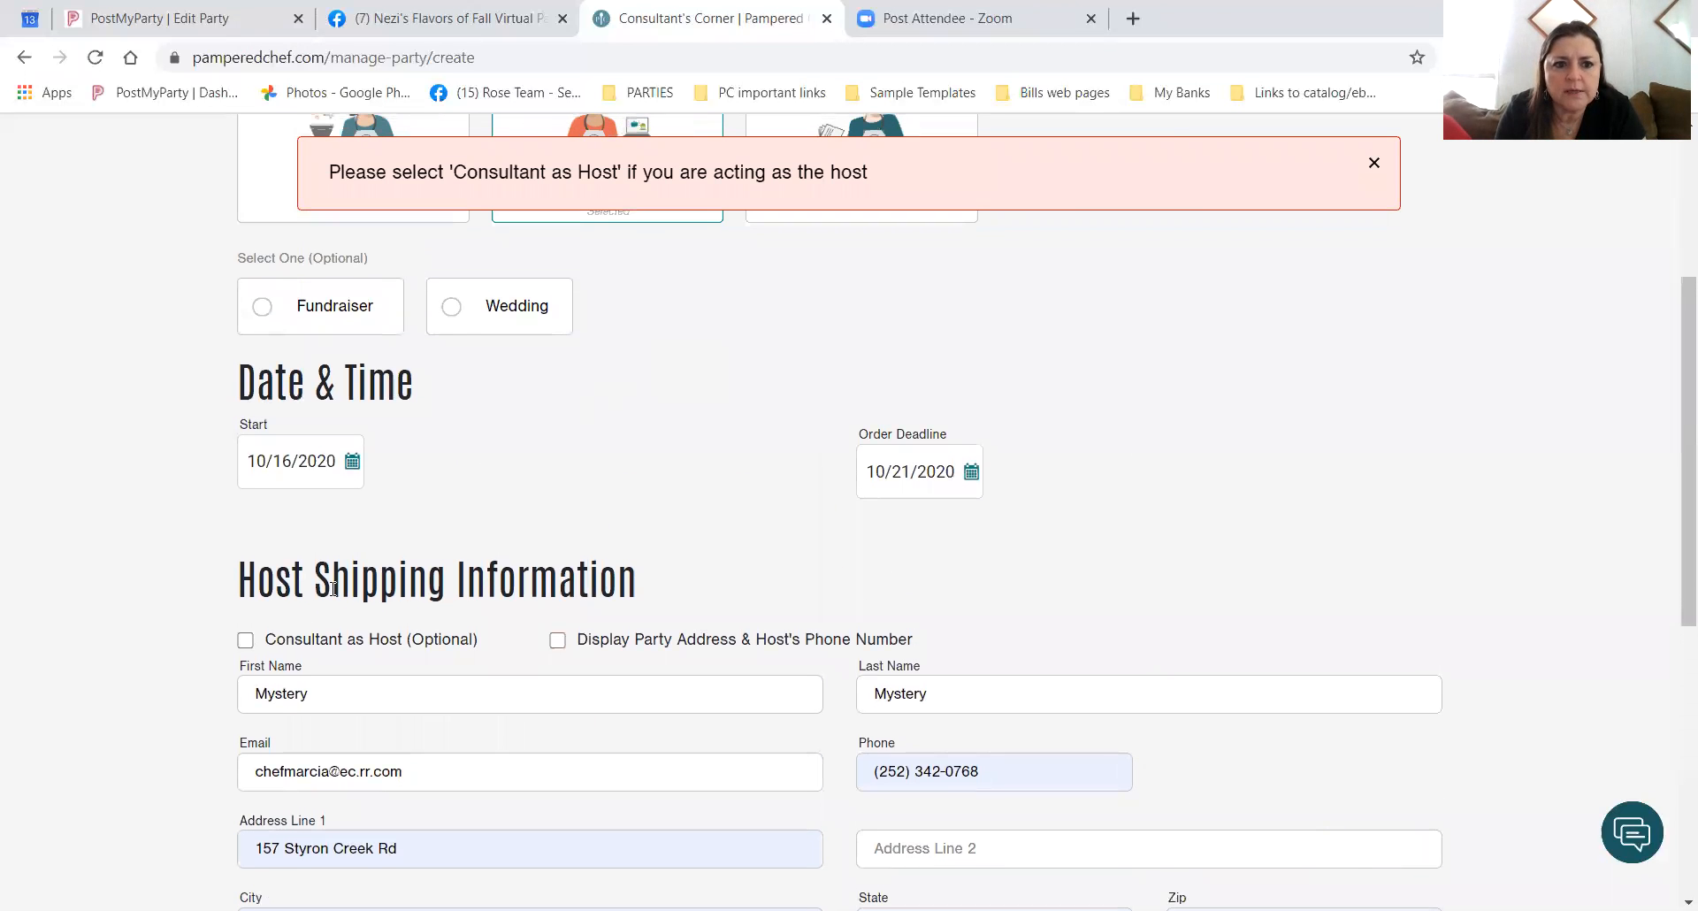
left_click(560, 648)
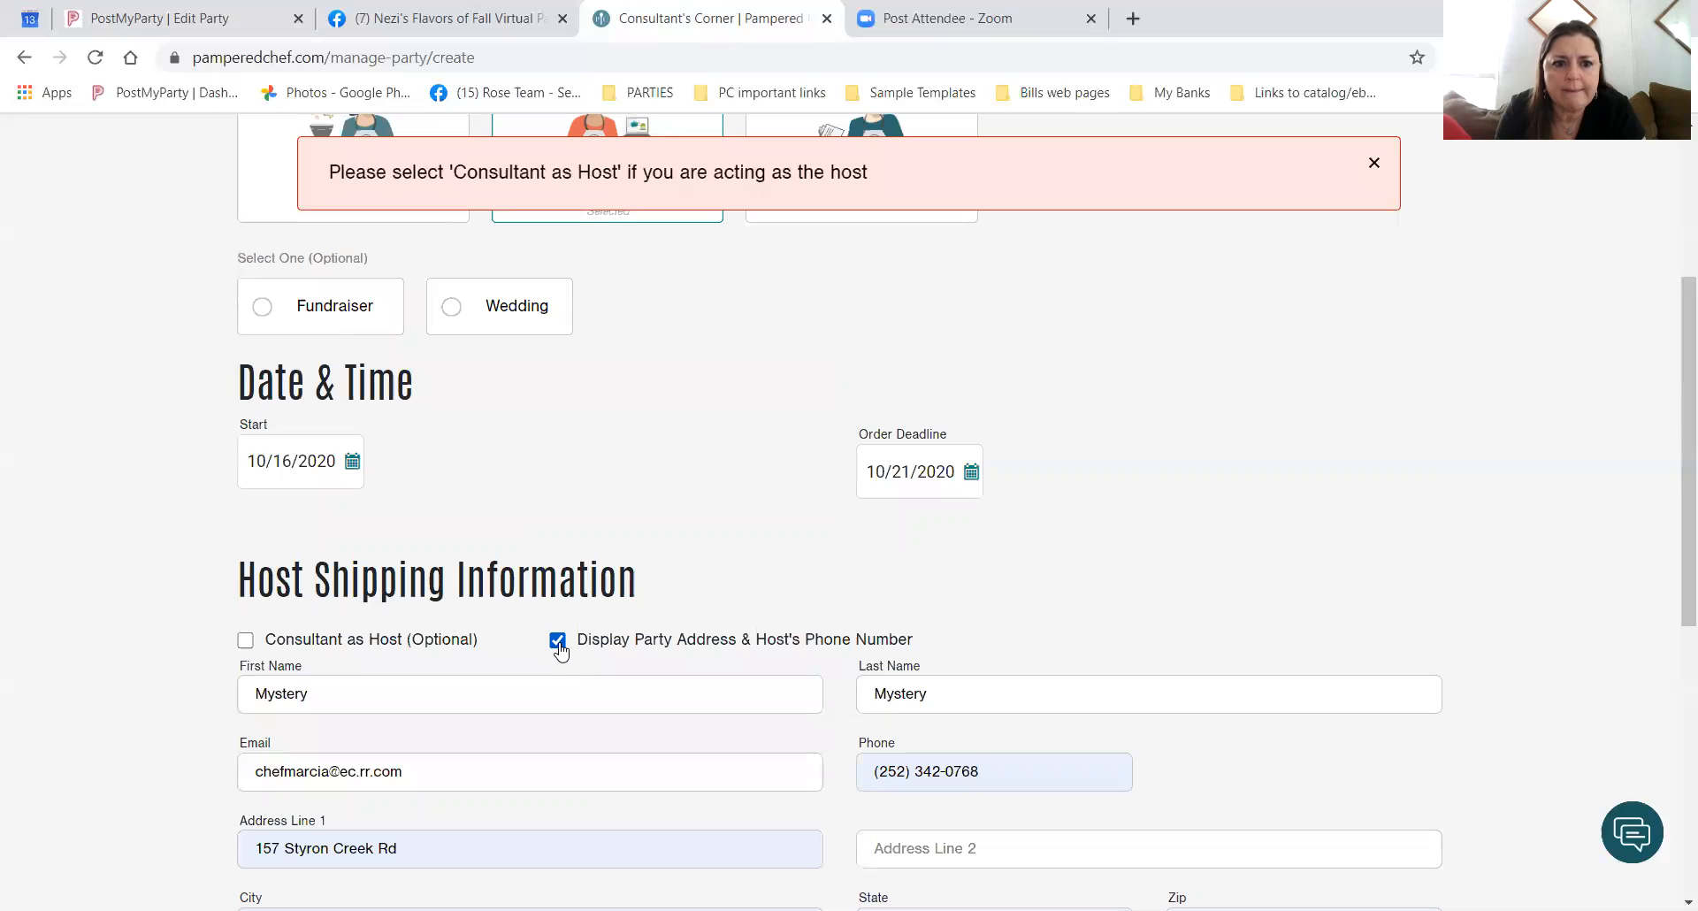
Fix the host's e-mail by editing its ending and choosing the saved autofill suggestion.
scroll(495, 630, "down", 2)
left_click(428, 580)
key("BackSpace")
key("BackSpace")
key("BackSpace")
key("BackSpace")
key("BackSpace")
key("BackSpace")
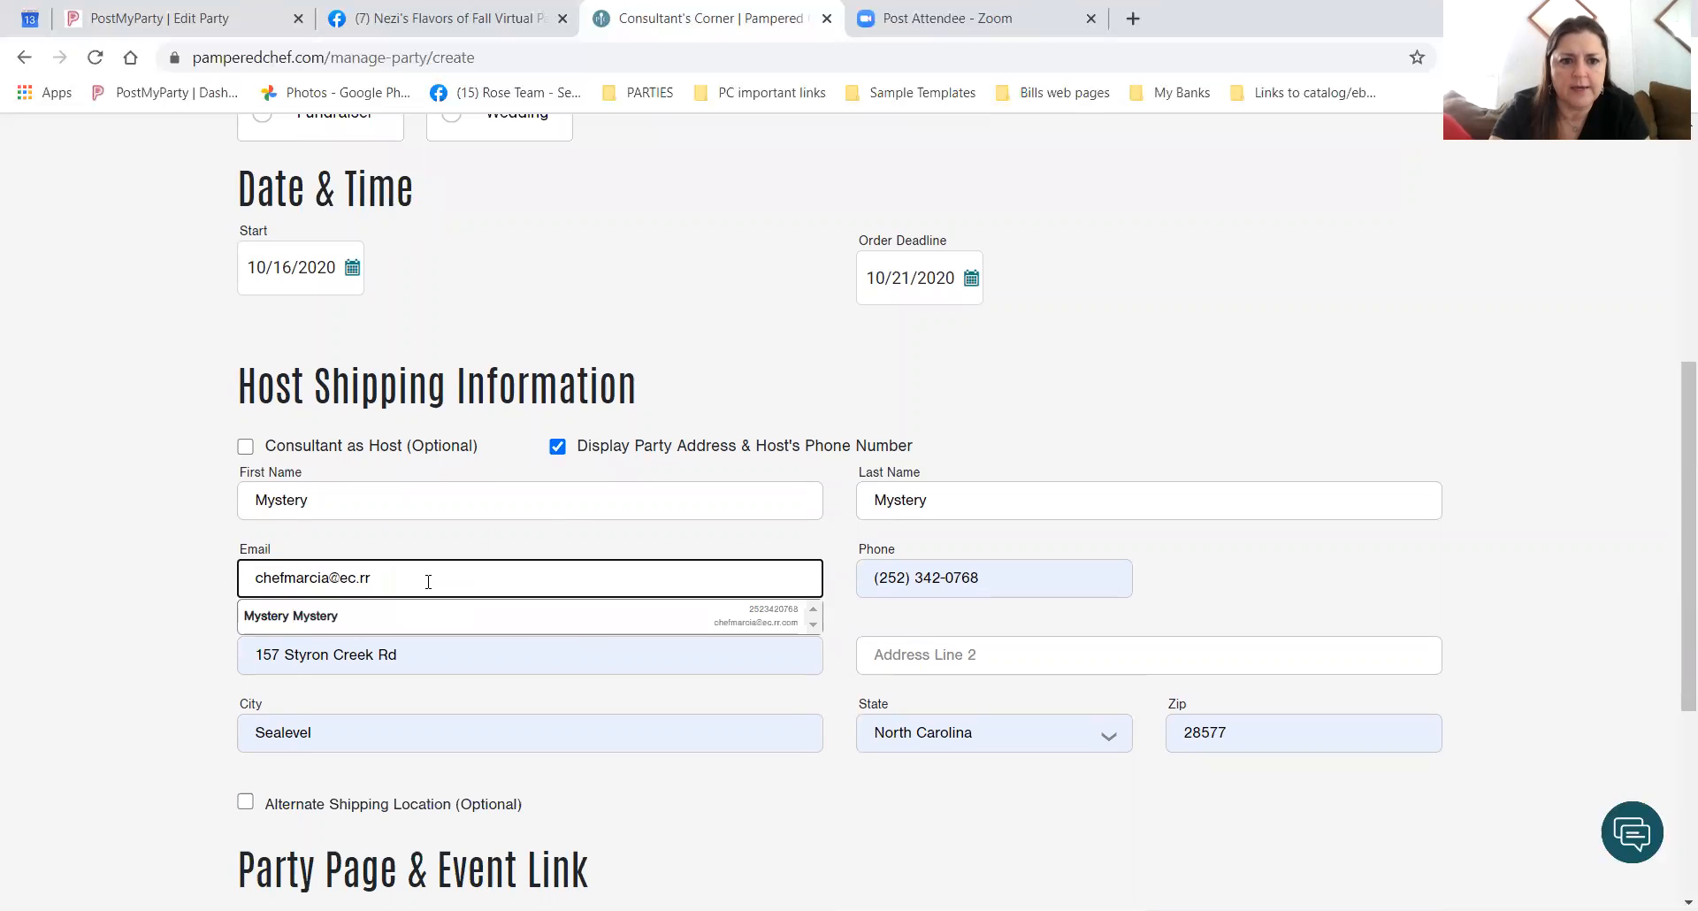
key("BackSpace")
key("BackSpace")
key("BackSpace")
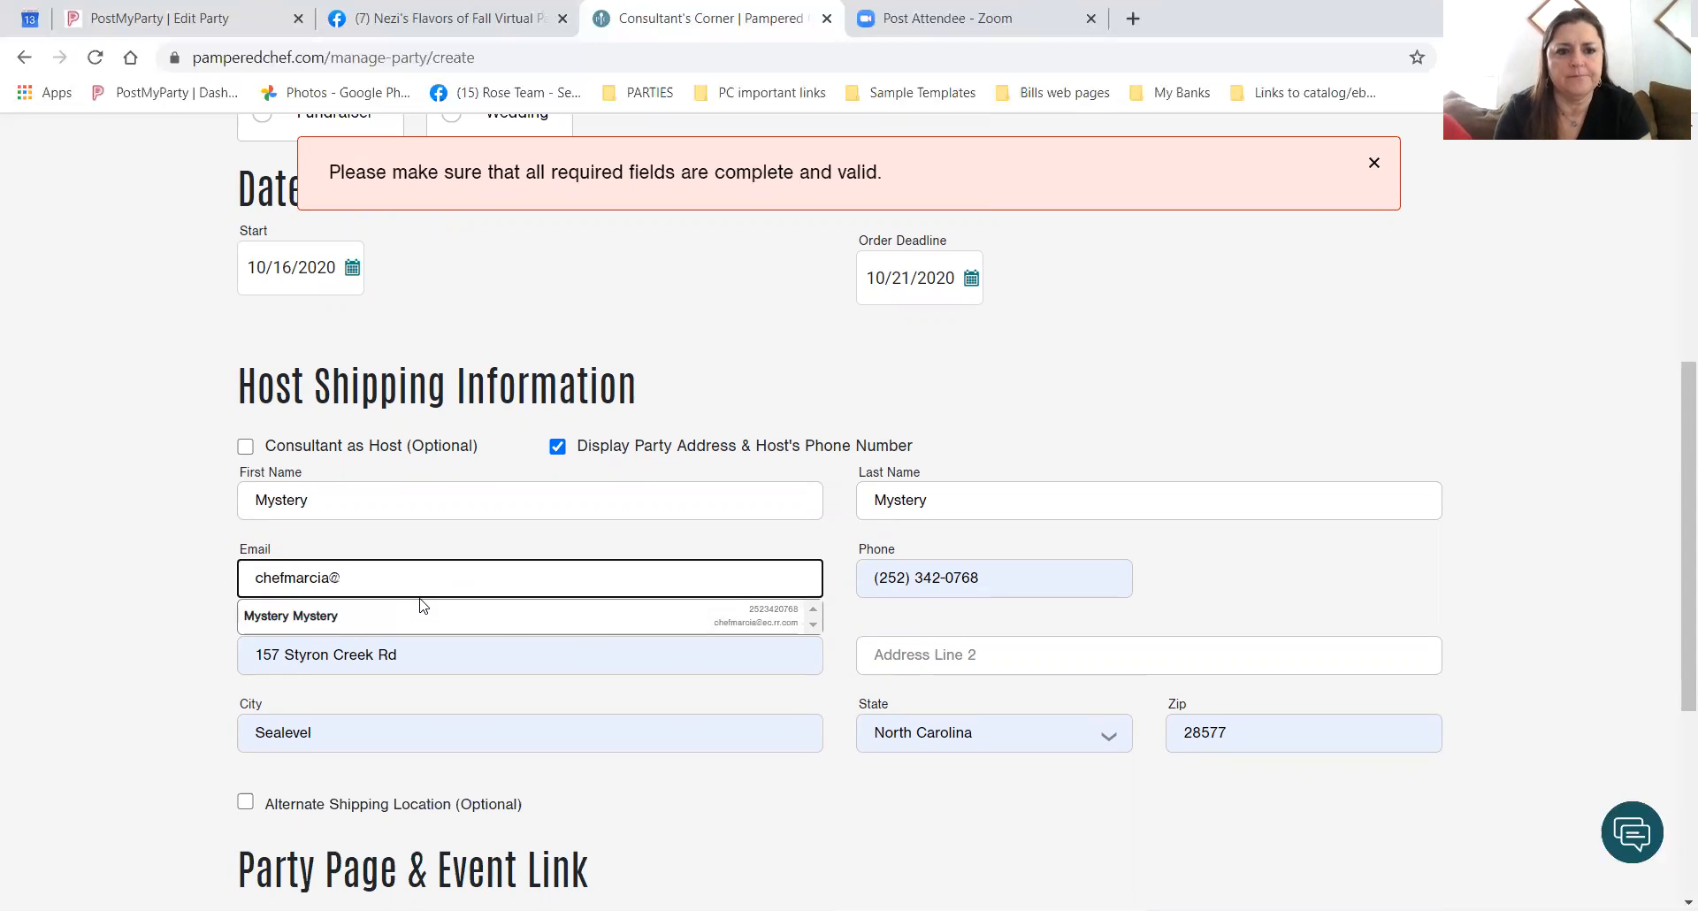
left_click(325, 578)
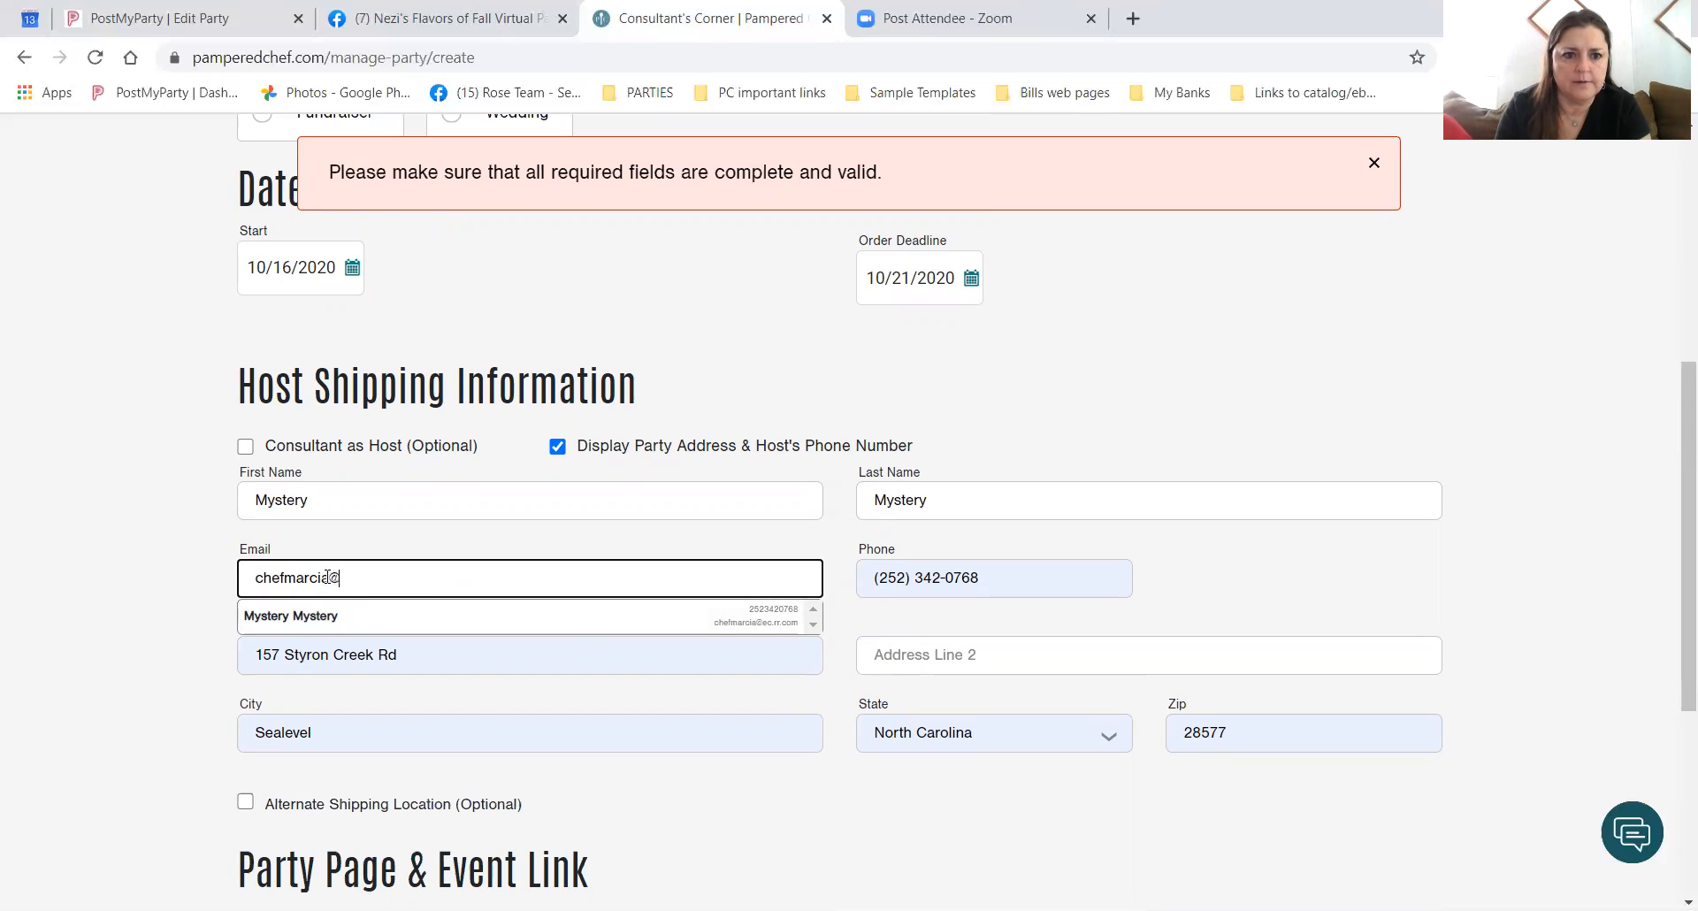
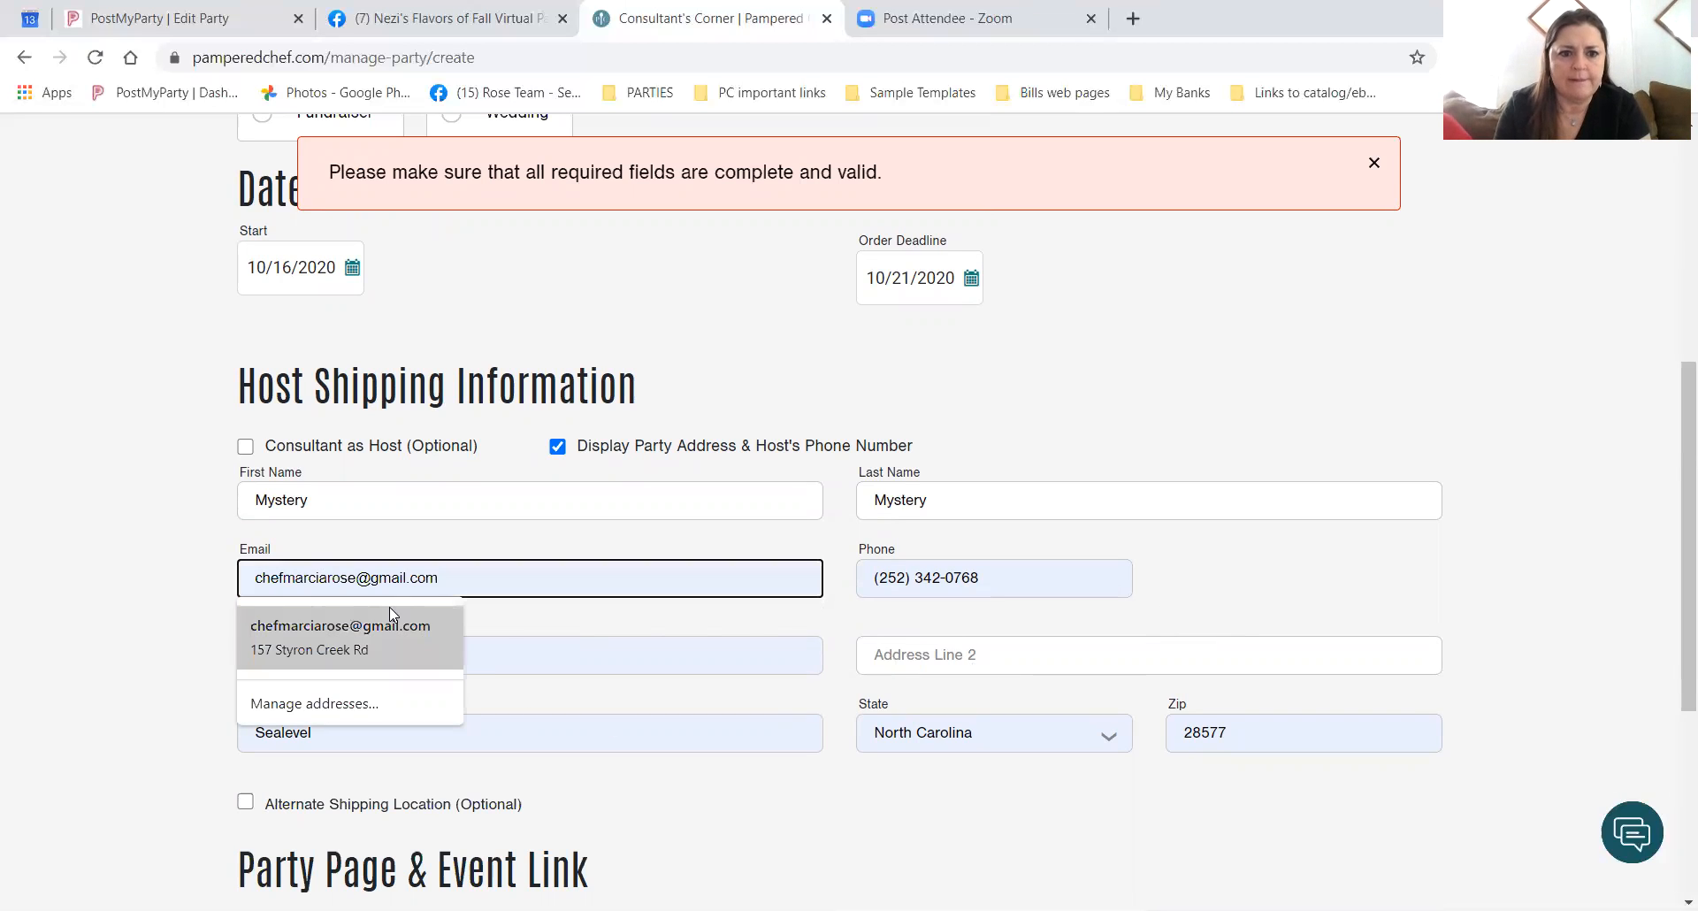
left_click(377, 634)
left_click(1544, 669)
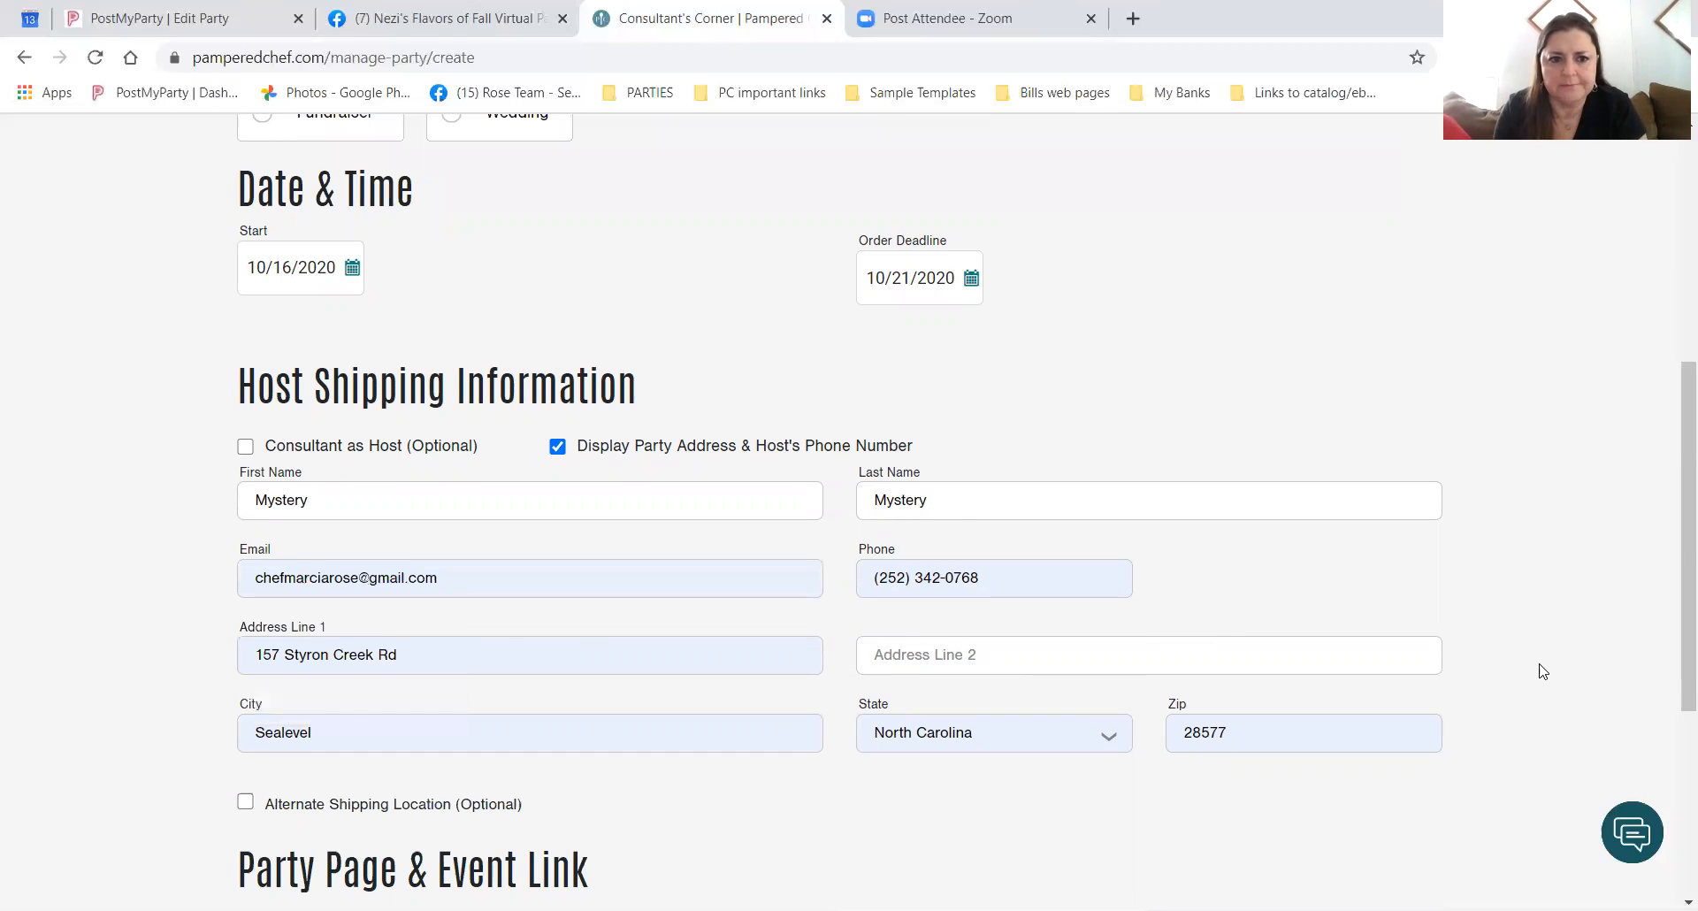
scroll(1544, 670, "down", 5)
Create the Pampered Chef Party! and look over its new overview page.
left_click(1397, 714)
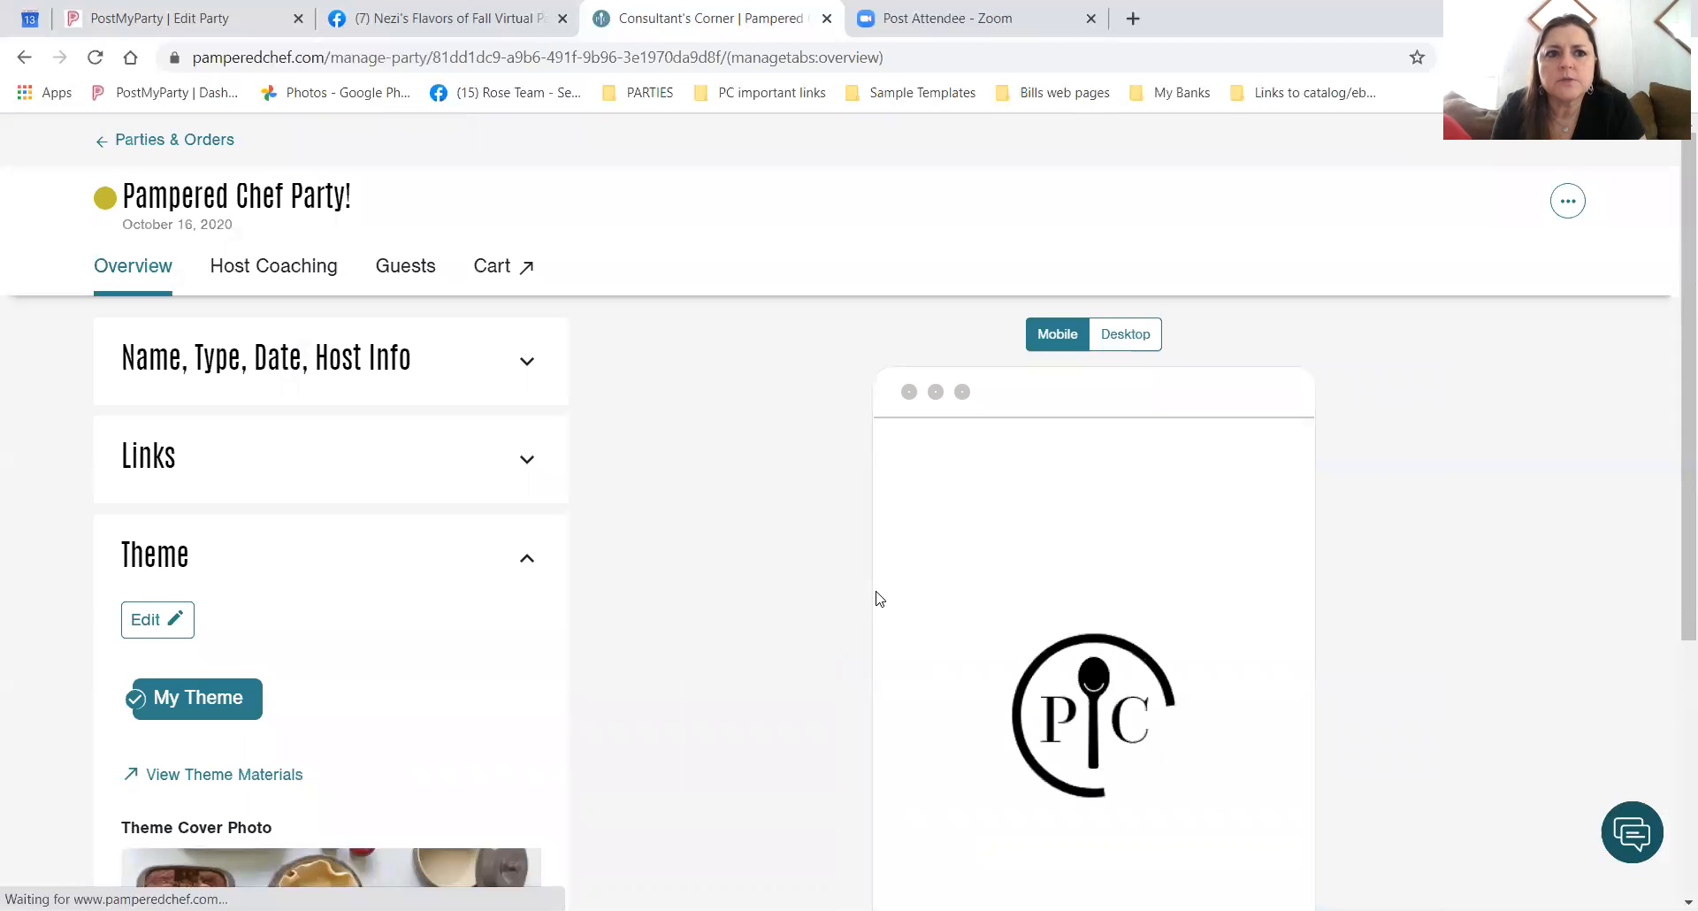
scroll(731, 588, "down", 4)
scroll(731, 591, "up", 4)
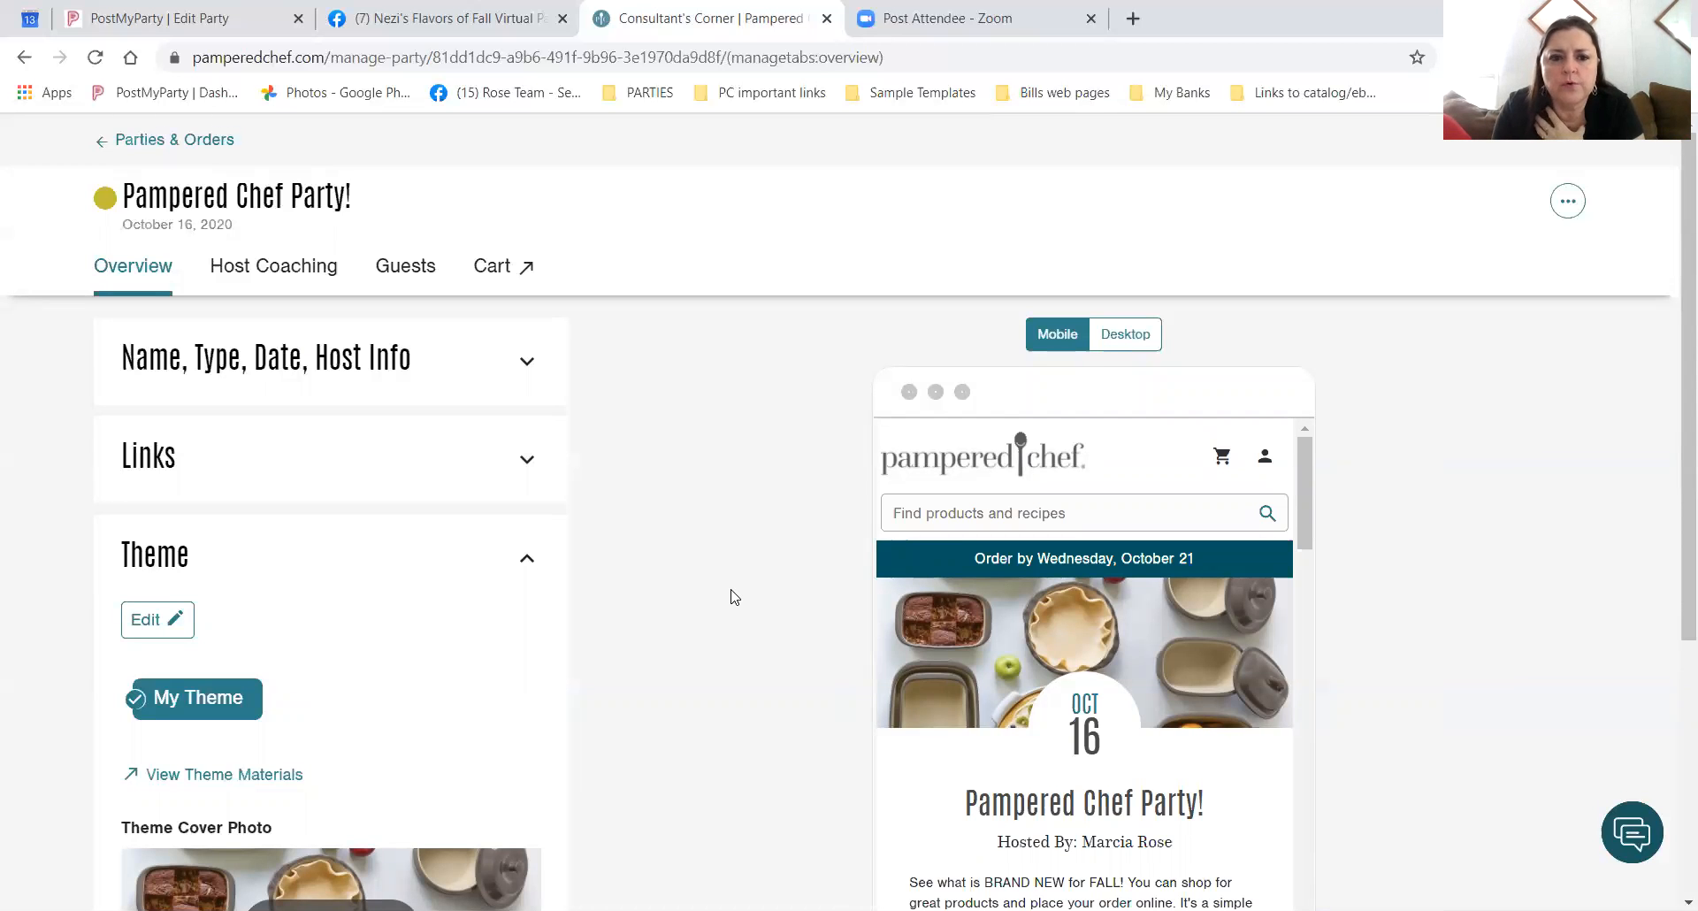
scroll(731, 595, "down", 2)
scroll(462, 366, "up", 2)
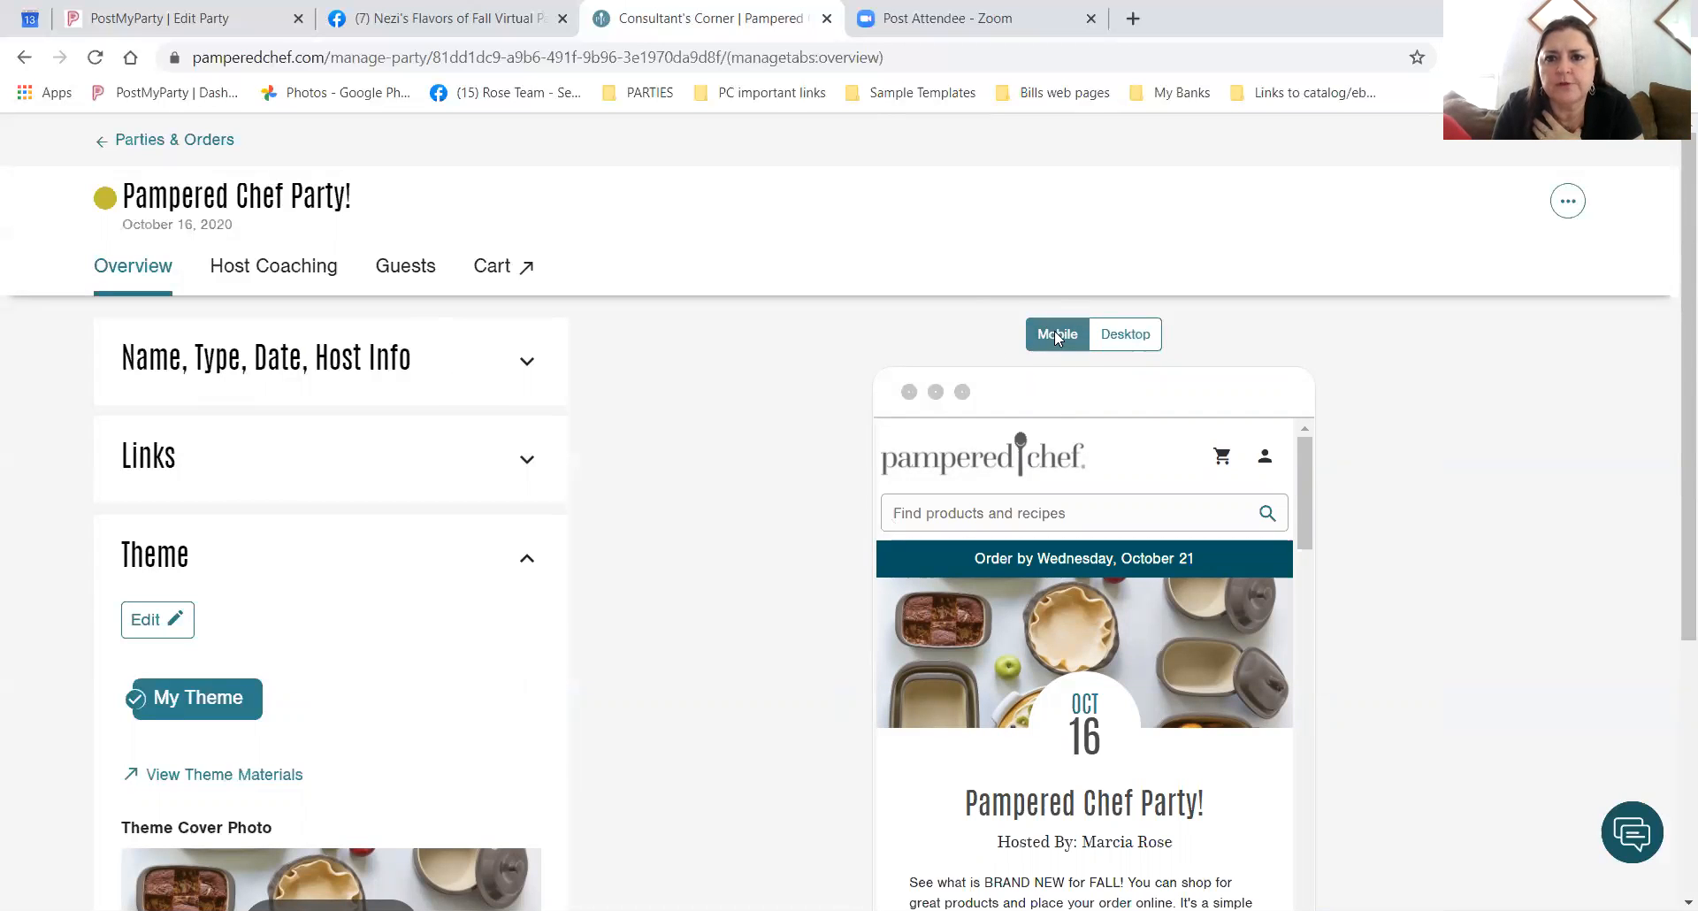
Switch the party page preview to Desktop width and back to Mobile.
left_click(1121, 336)
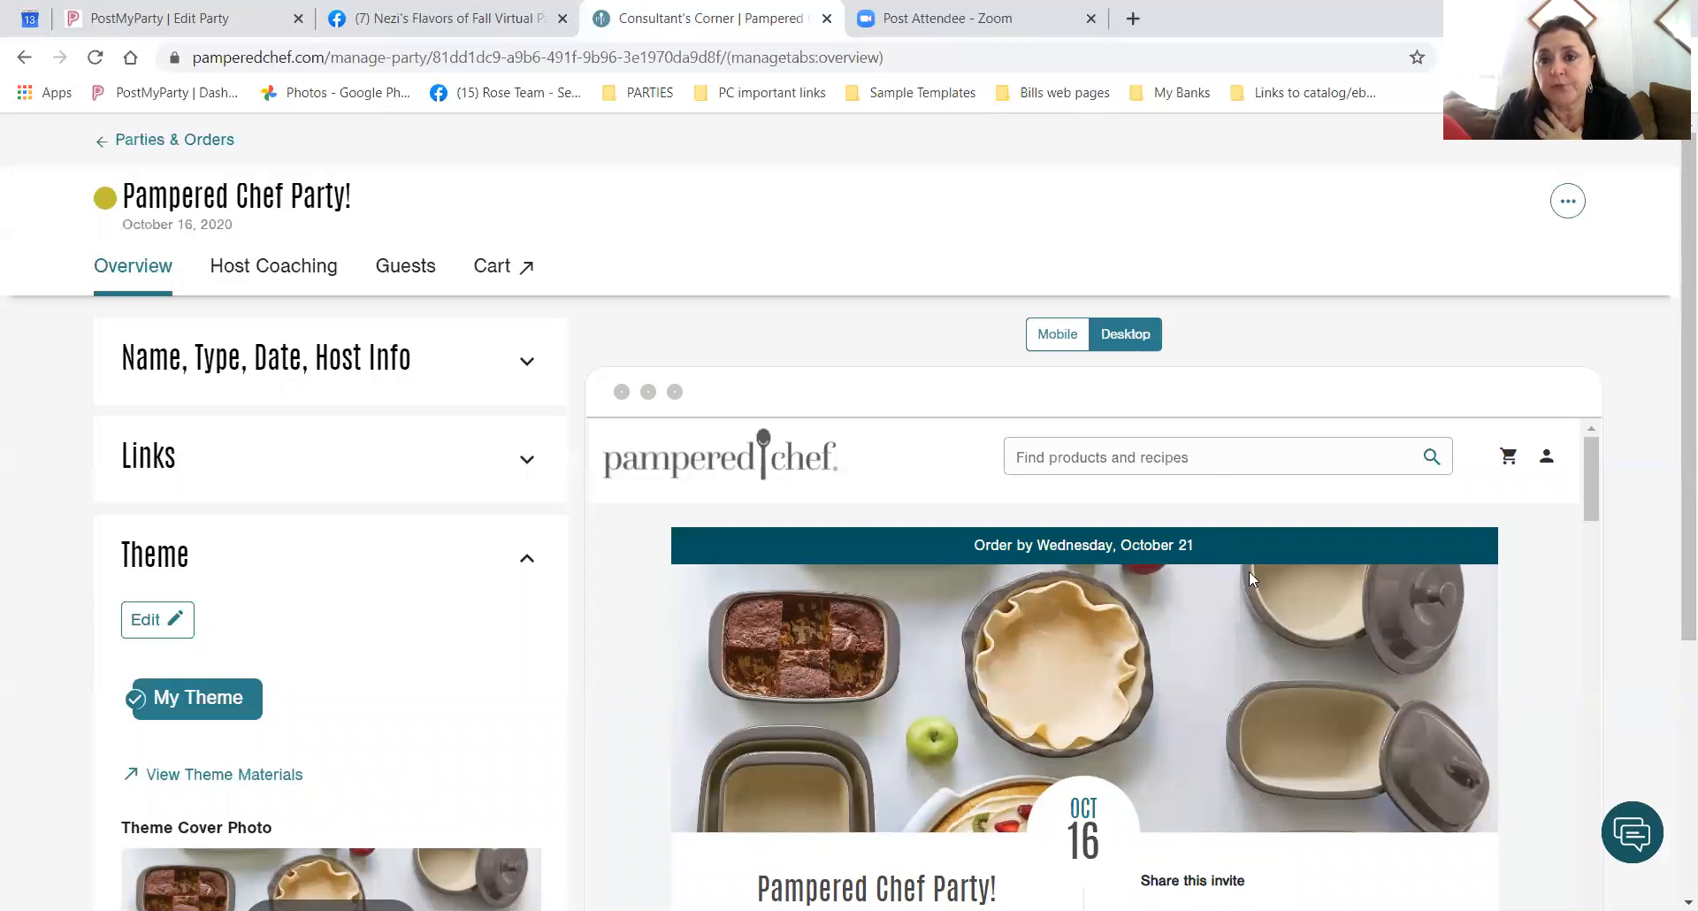
left_click(1061, 334)
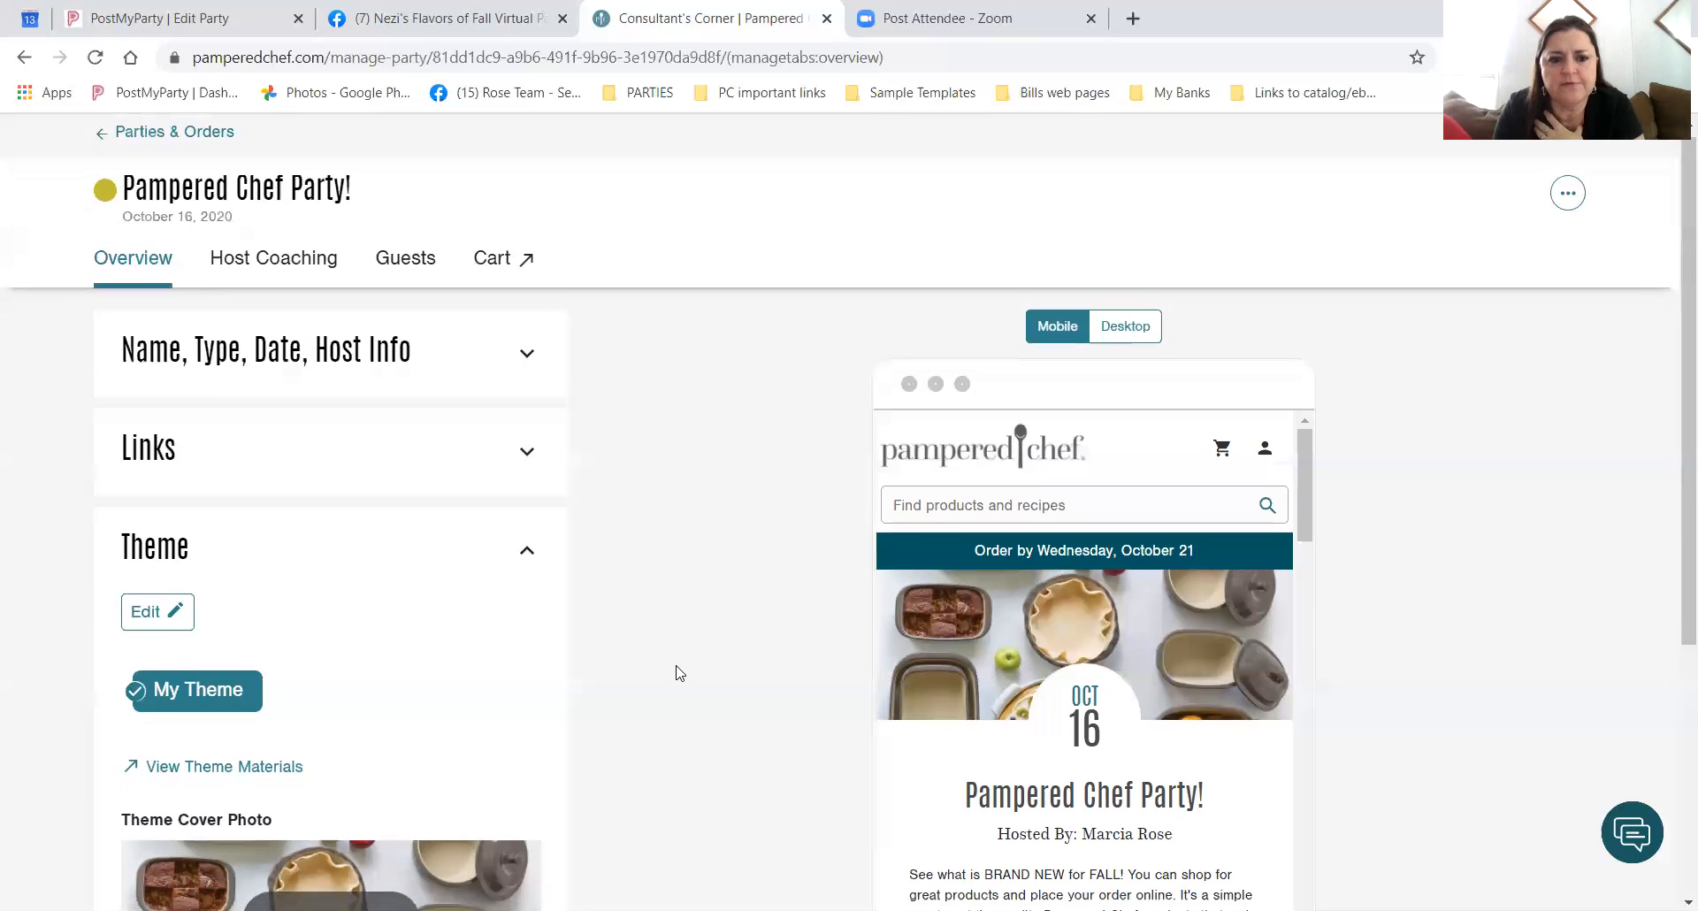
scroll(676, 672, "down", 4)
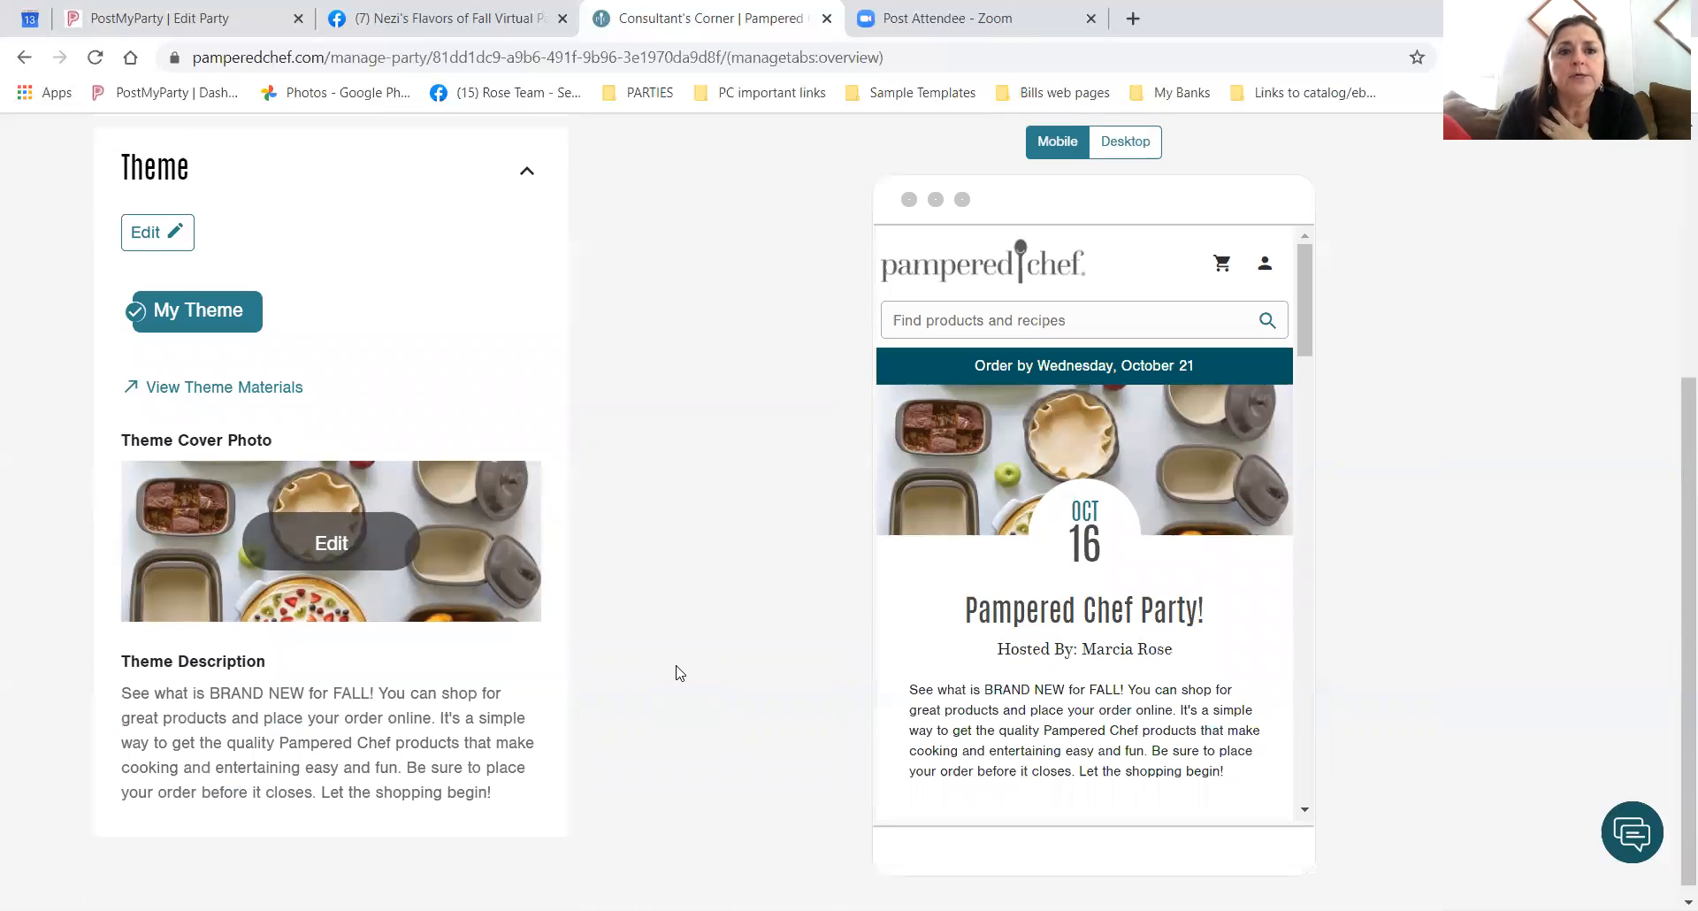
scroll(504, 444, "up", 7)
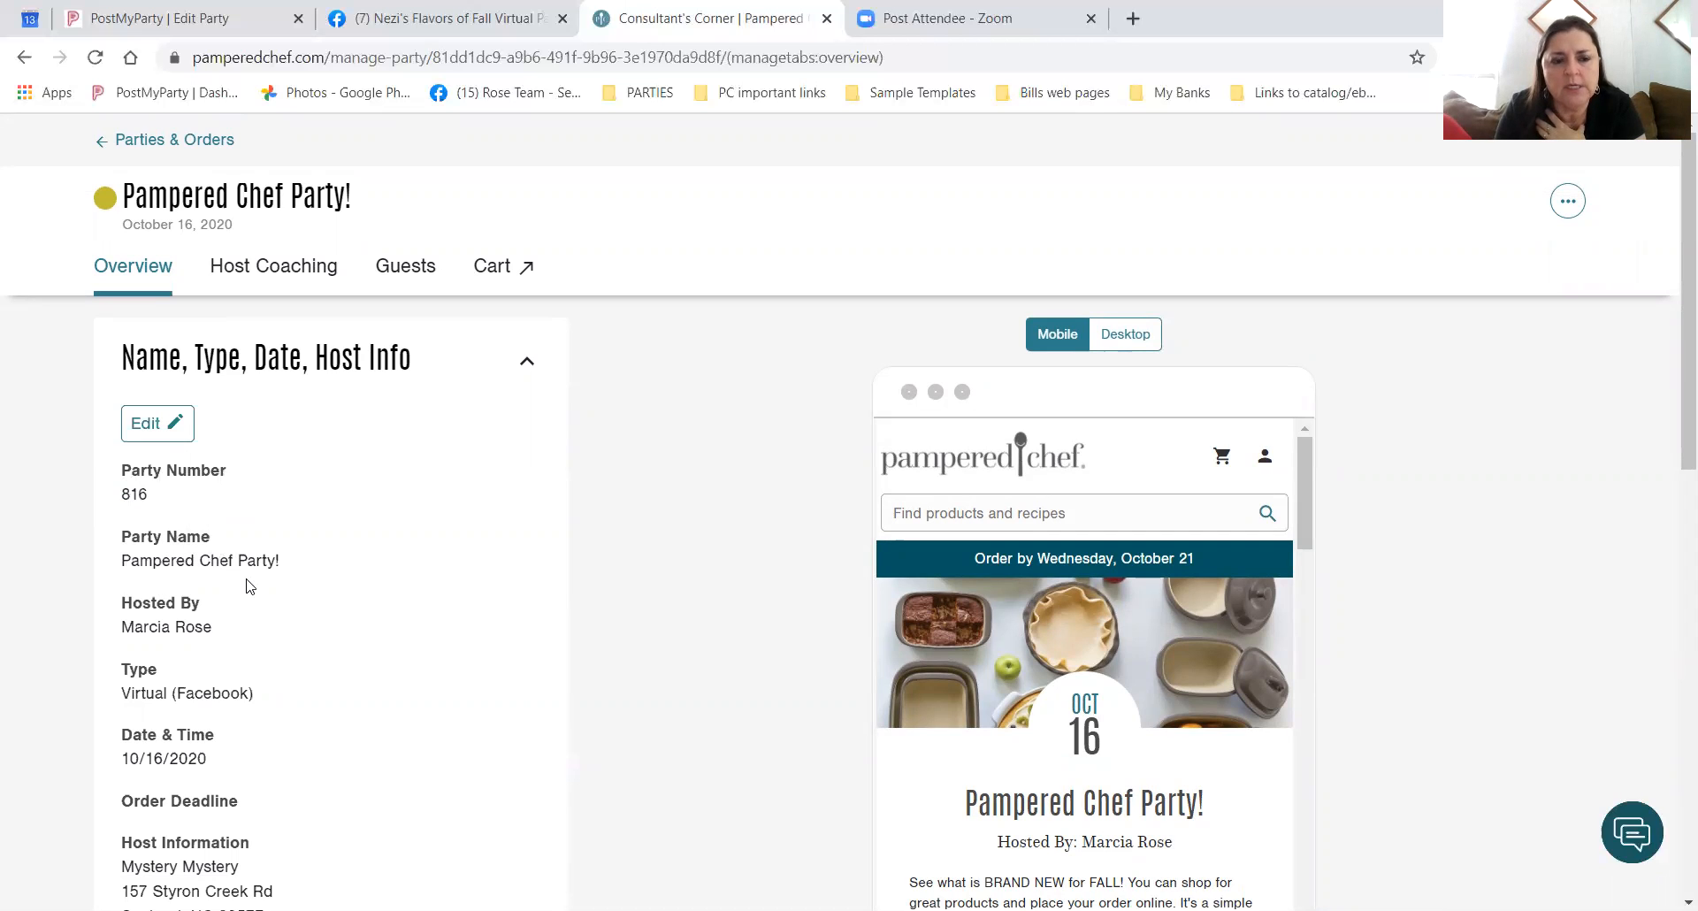
scroll(285, 566, "down", 2)
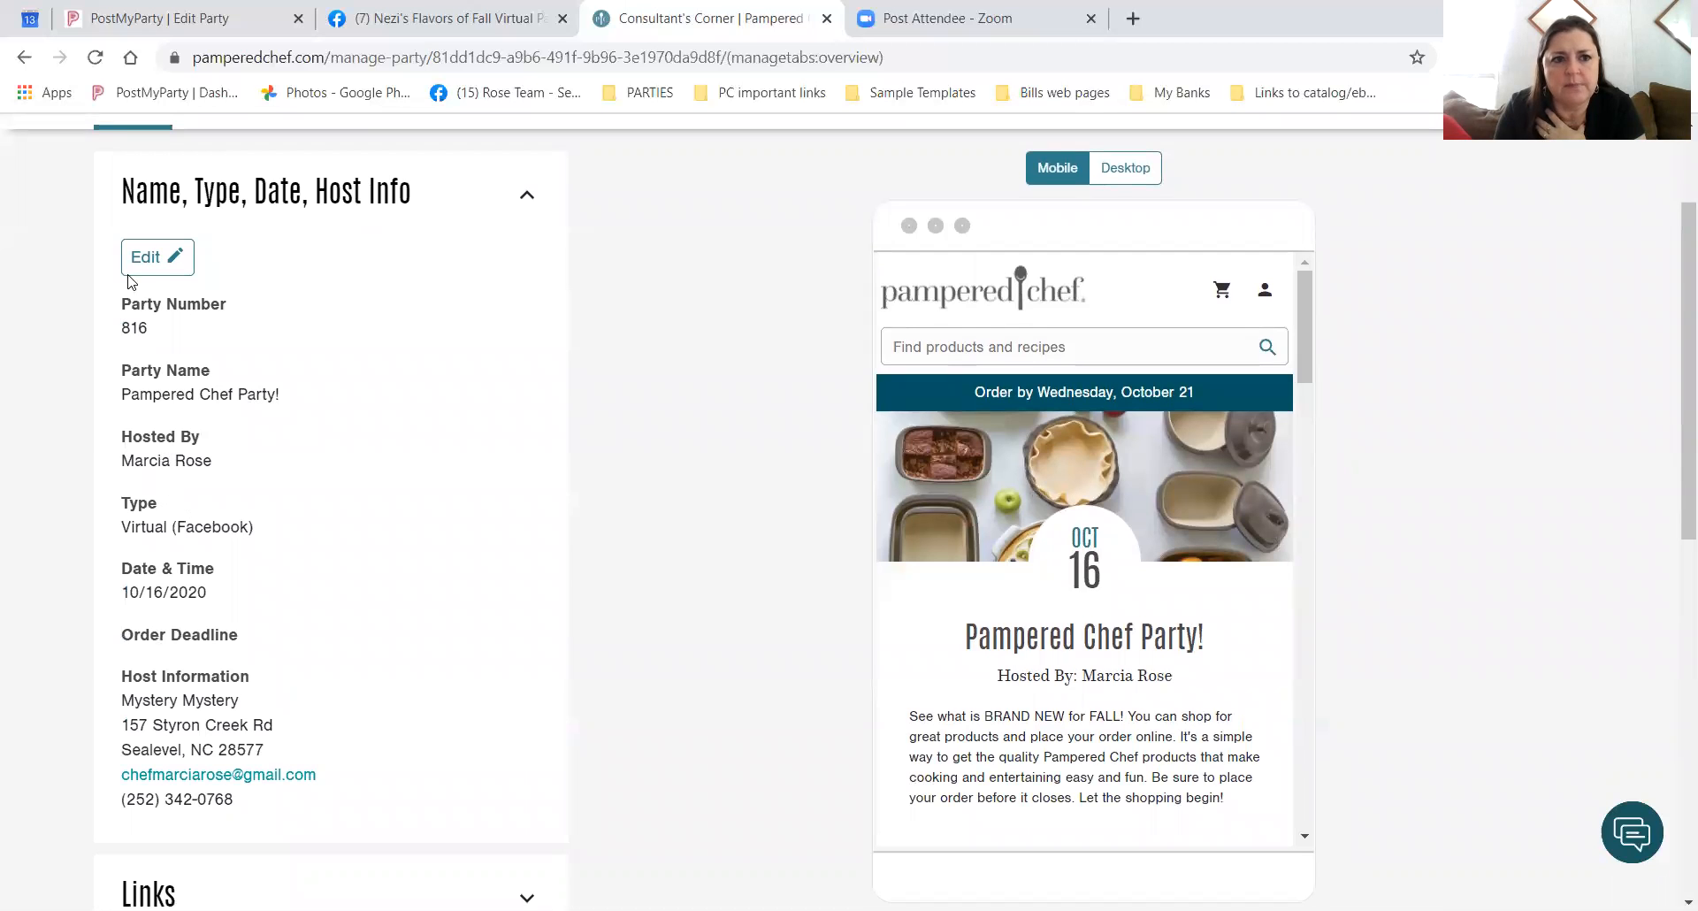
Clear the Hosted By name in the party details and save.
left_click(152, 263)
left_click_drag(228, 320, 8, 323)
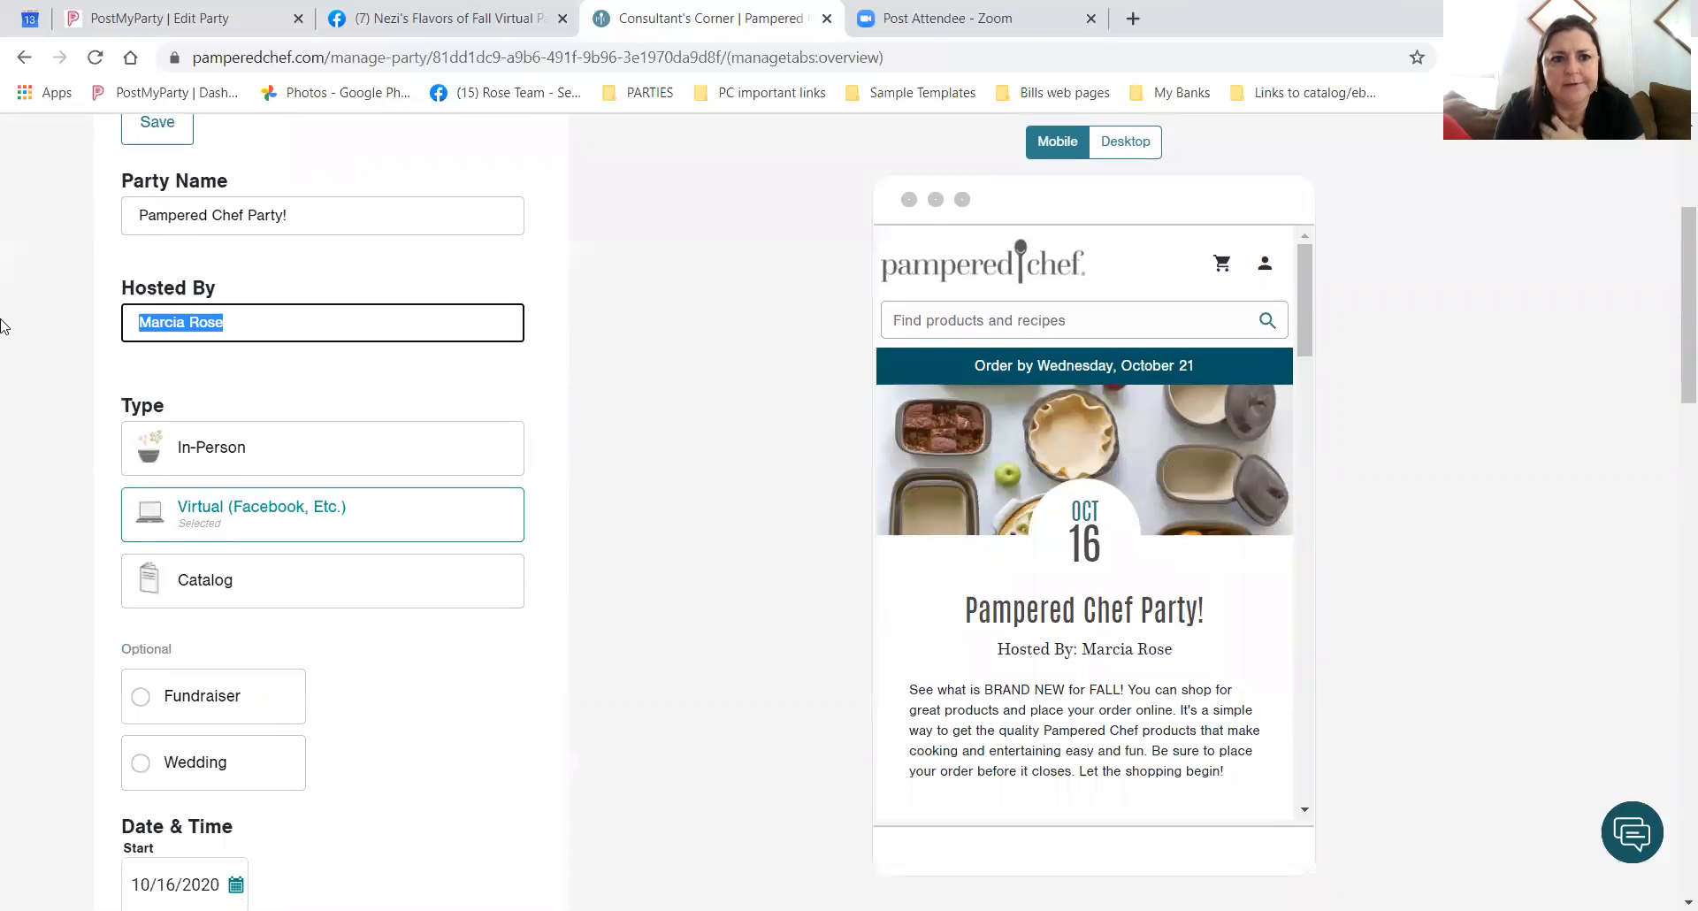
key("BackSpace")
scroll(221, 363, "up", 3)
left_click(166, 372)
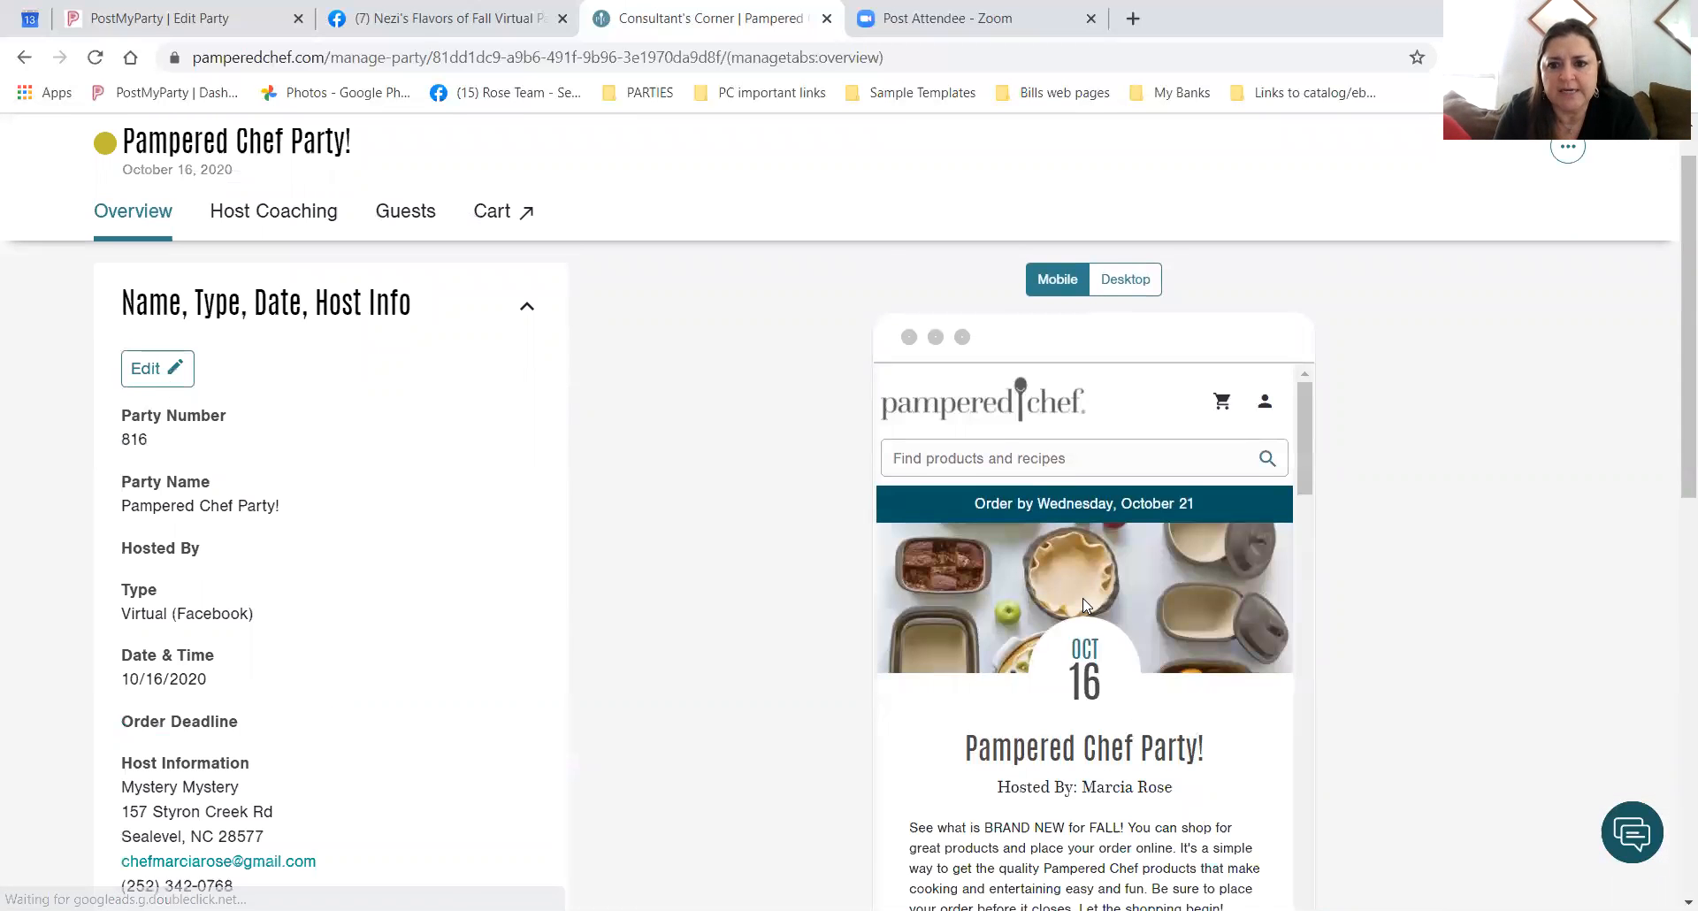
Reload the party page and expand the 'Name, Type, Date, Host Info' section.
scroll(1090, 815, "down", 1)
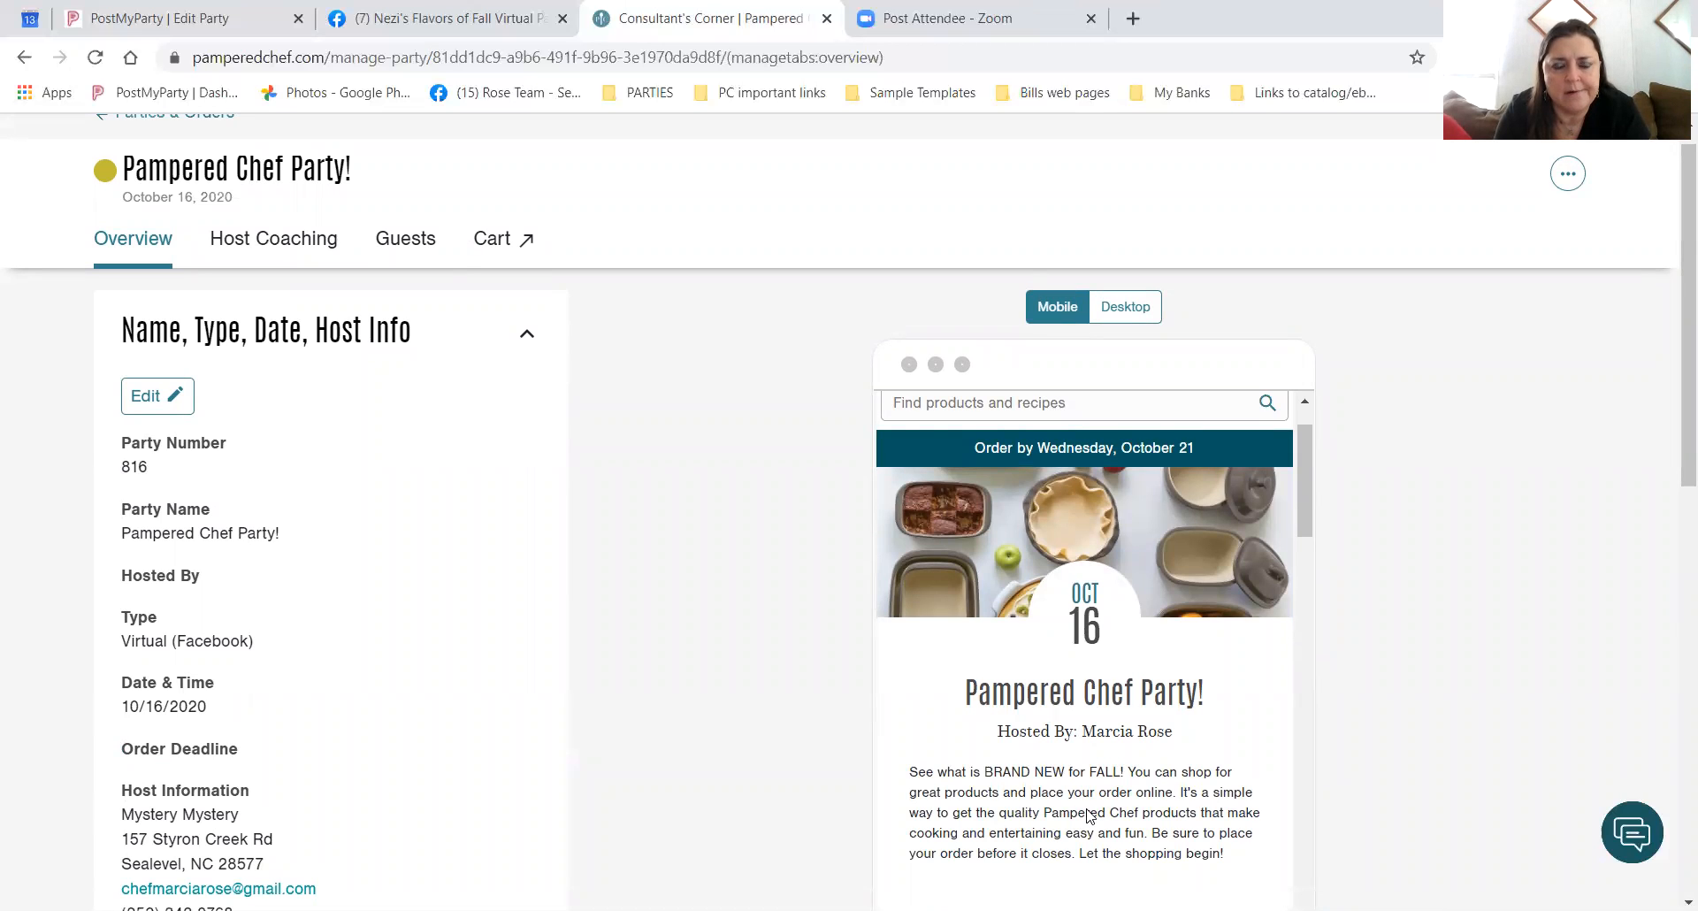
scroll(1090, 814, "down", 2)
right_click(502, 512)
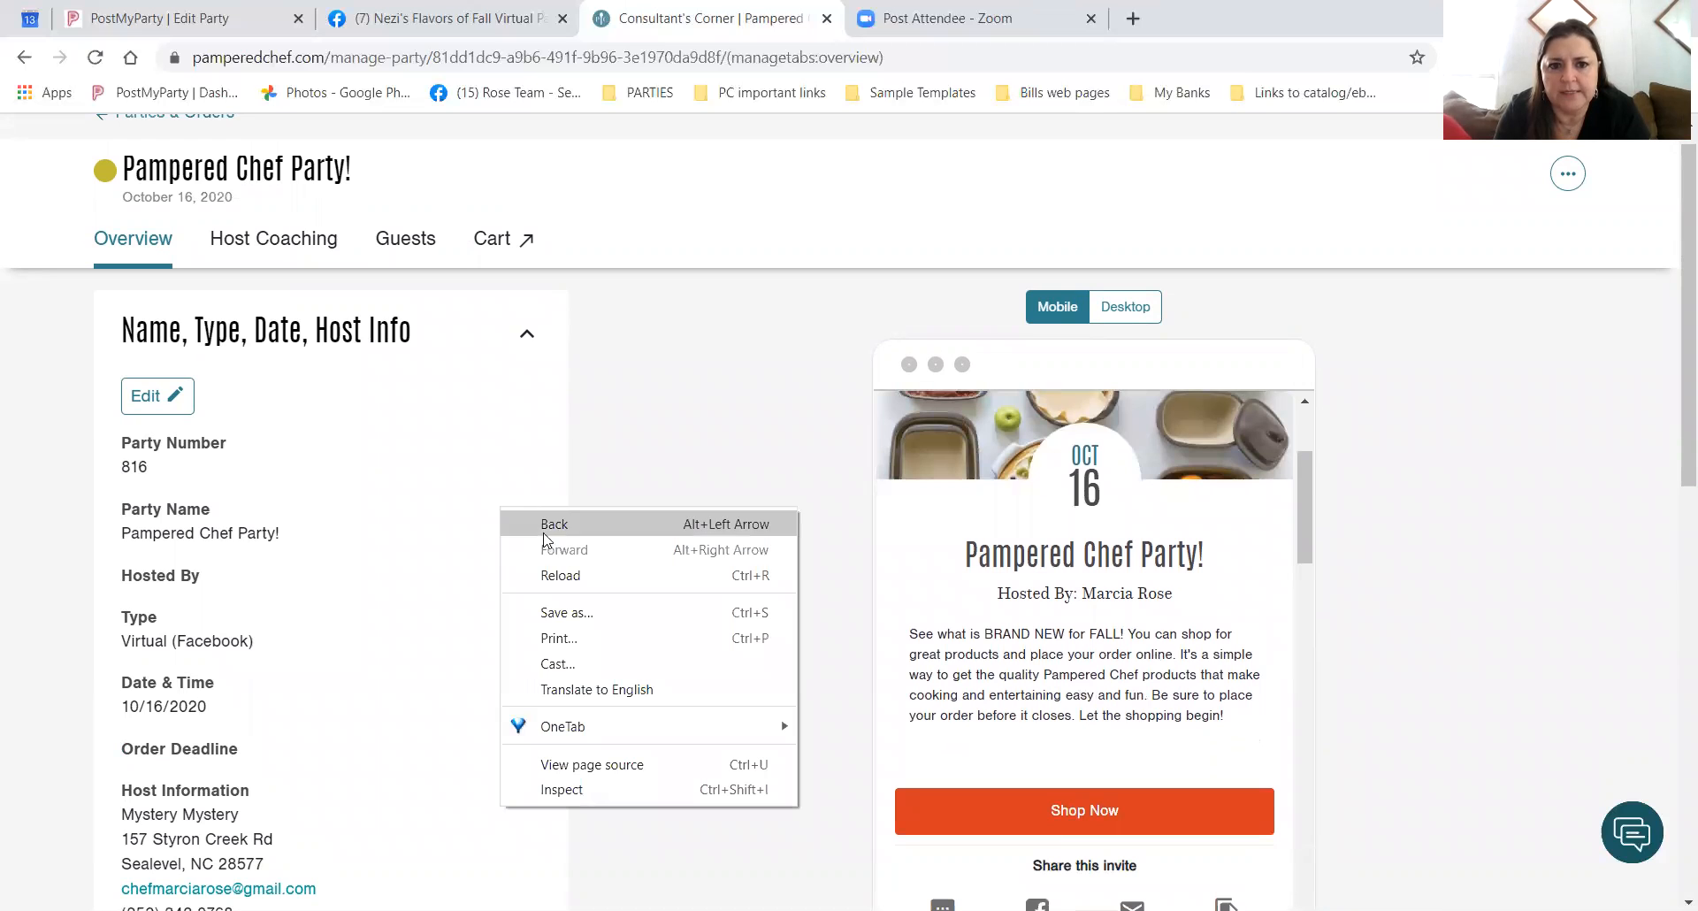
left_click(582, 575)
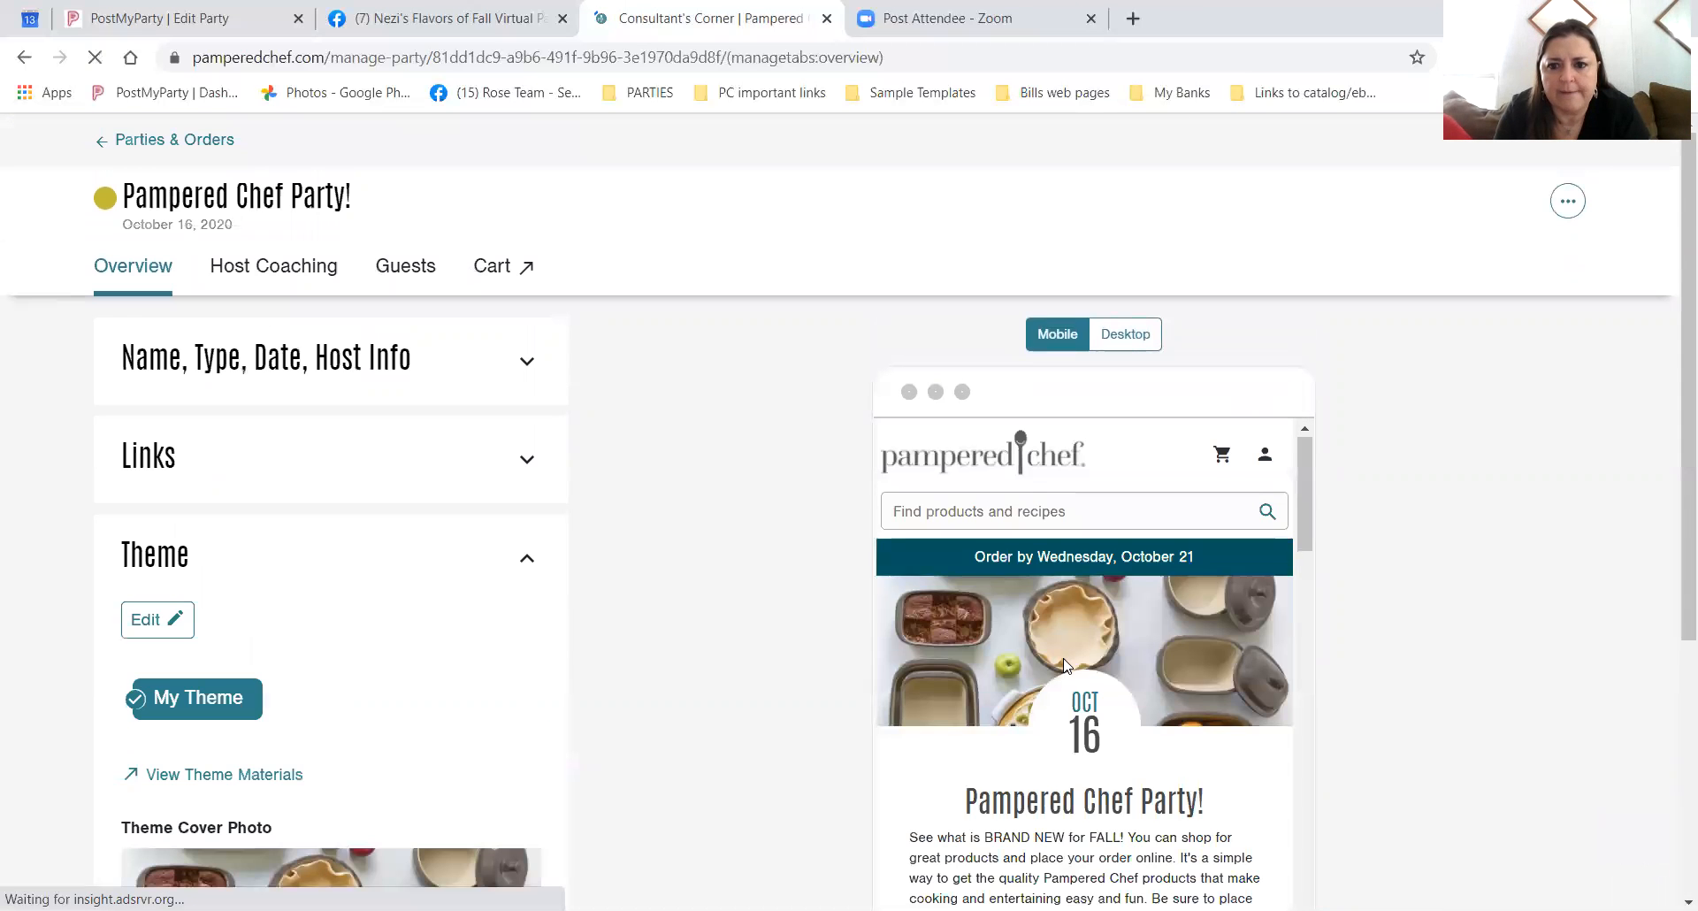
scroll(1065, 663, "down", 5)
scroll(1068, 663, "up", 5)
scroll(1085, 649, "down", 1)
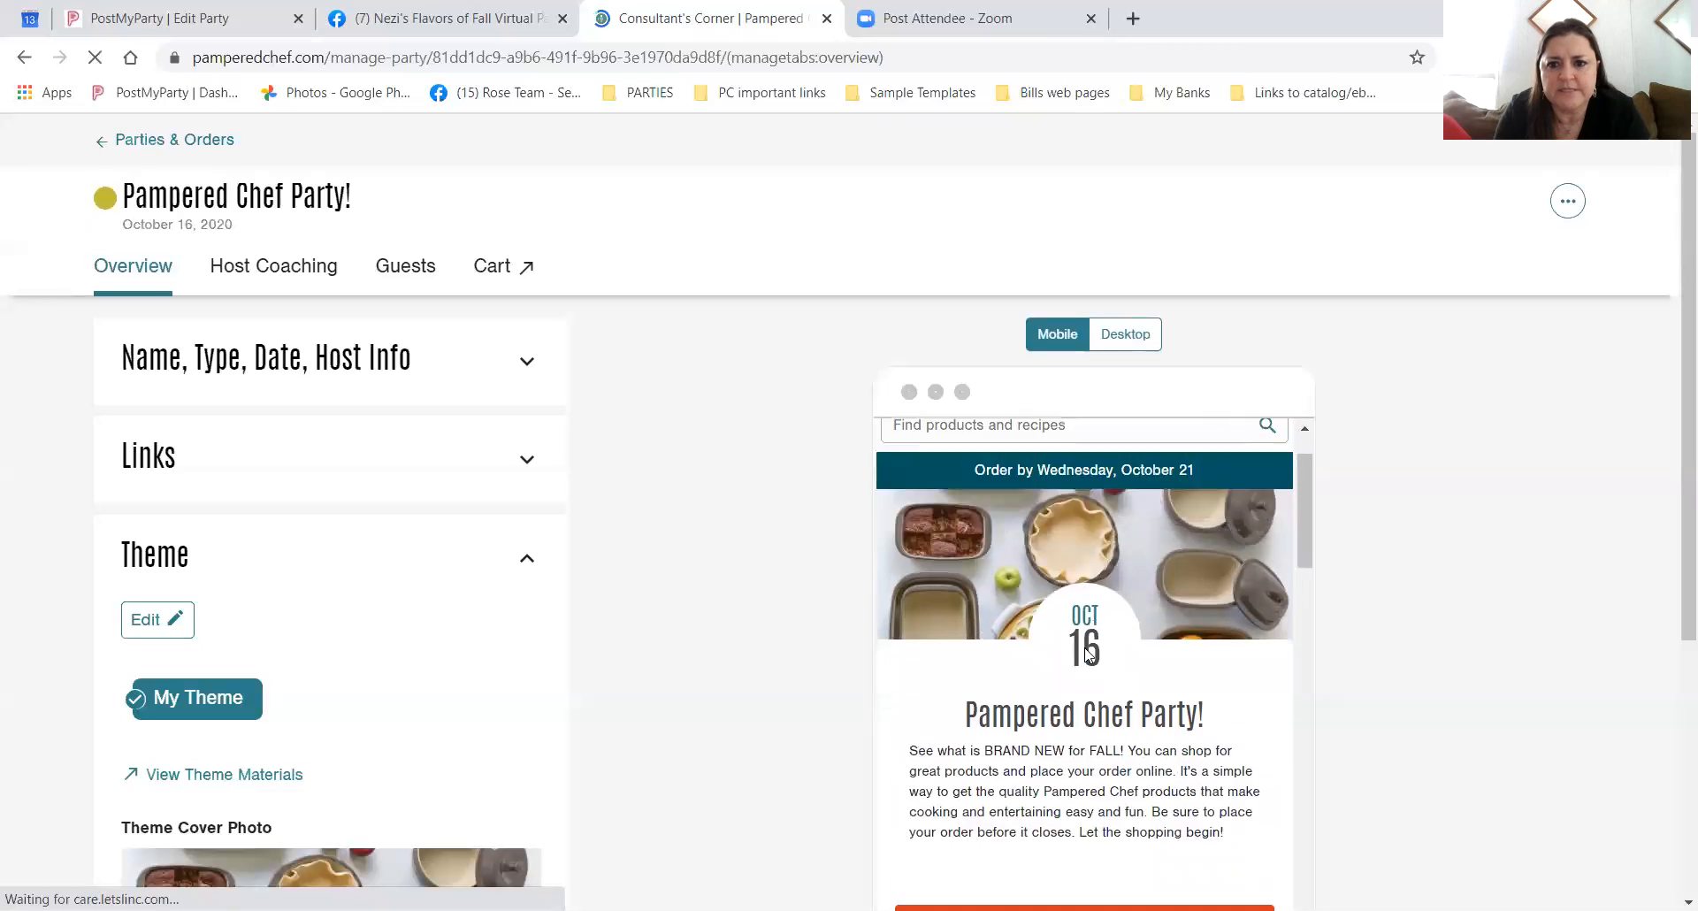
scroll(1087, 651, "down", 1)
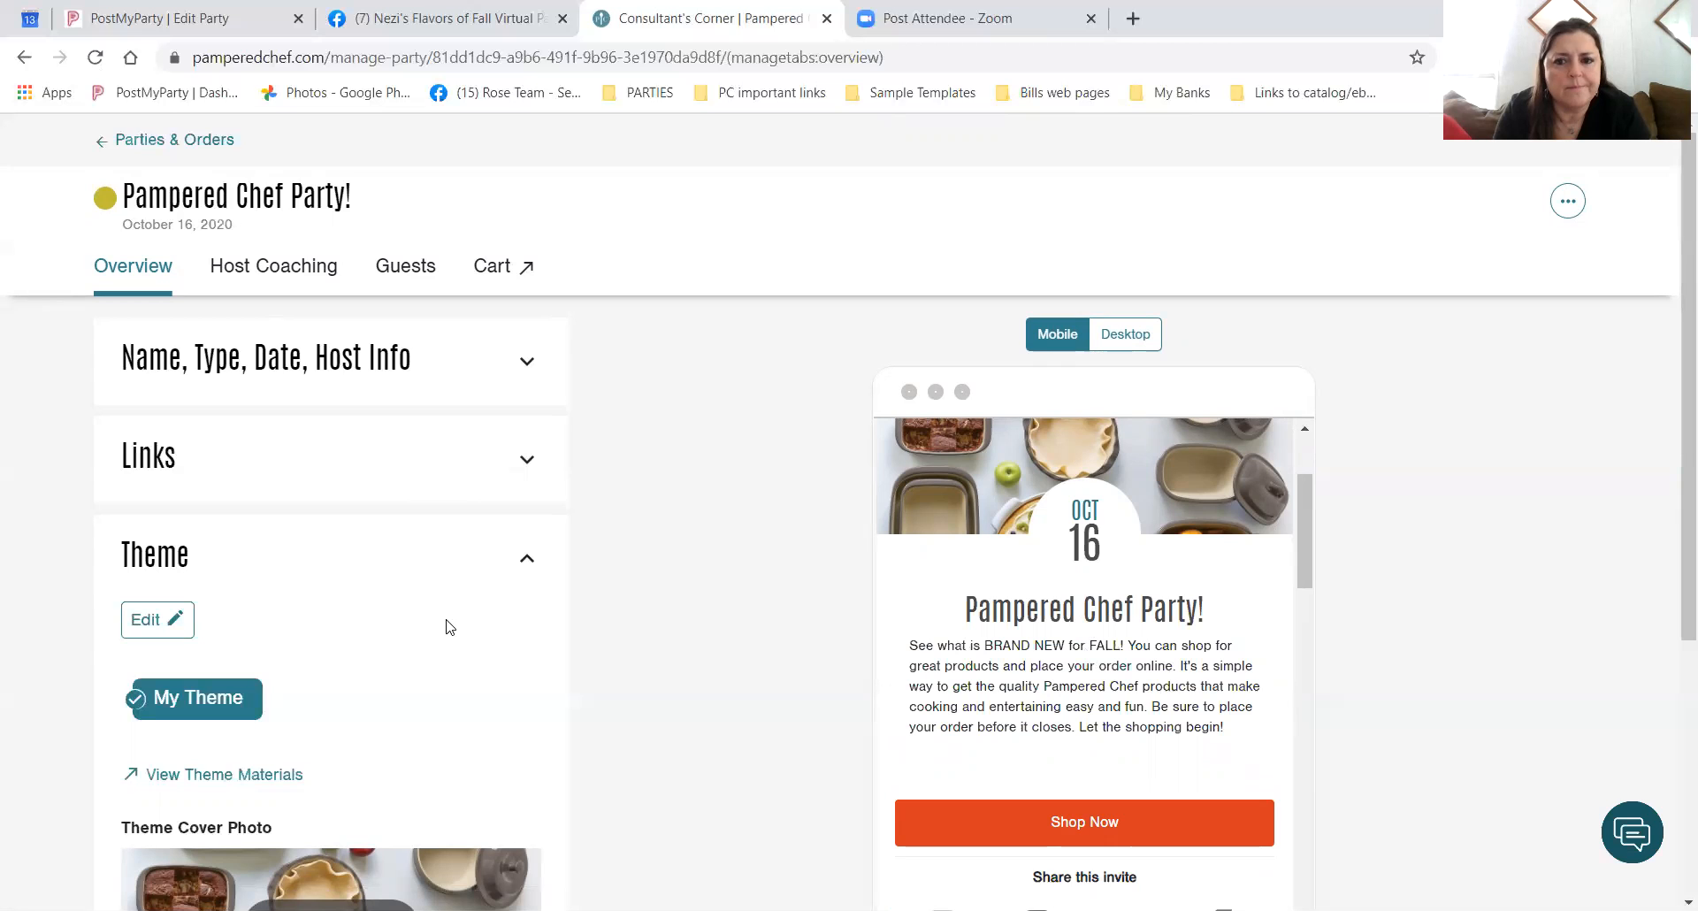
left_click(310, 367)
Edit the party details again and enter the host's full name in Hosted By.
left_click(147, 430)
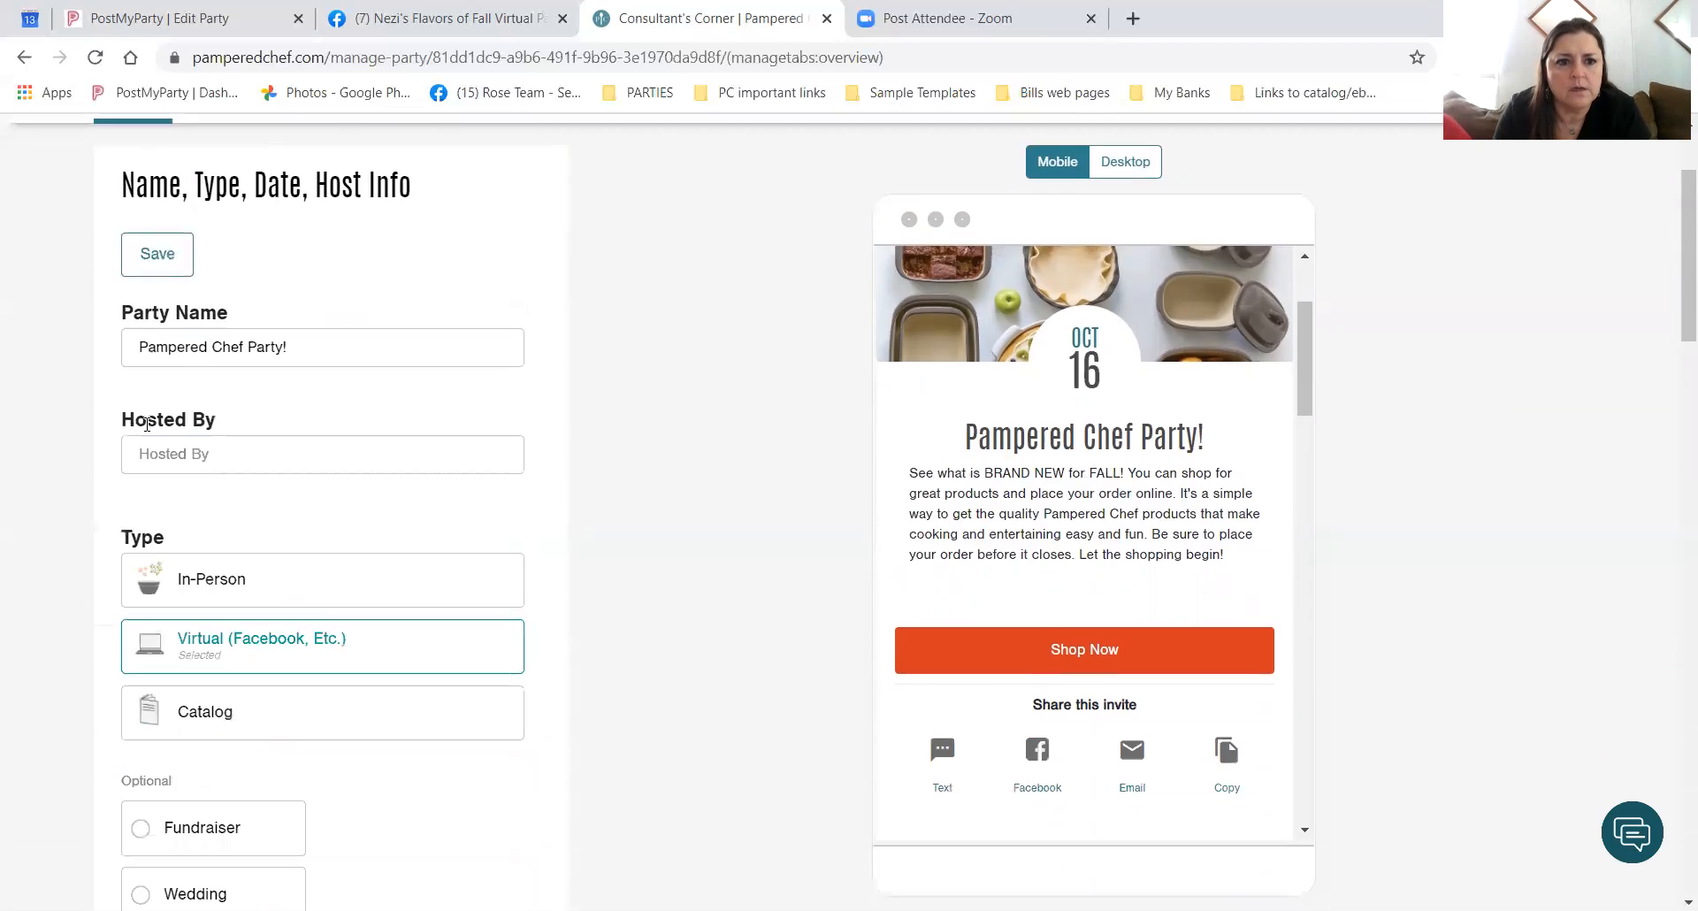
left_click(193, 336)
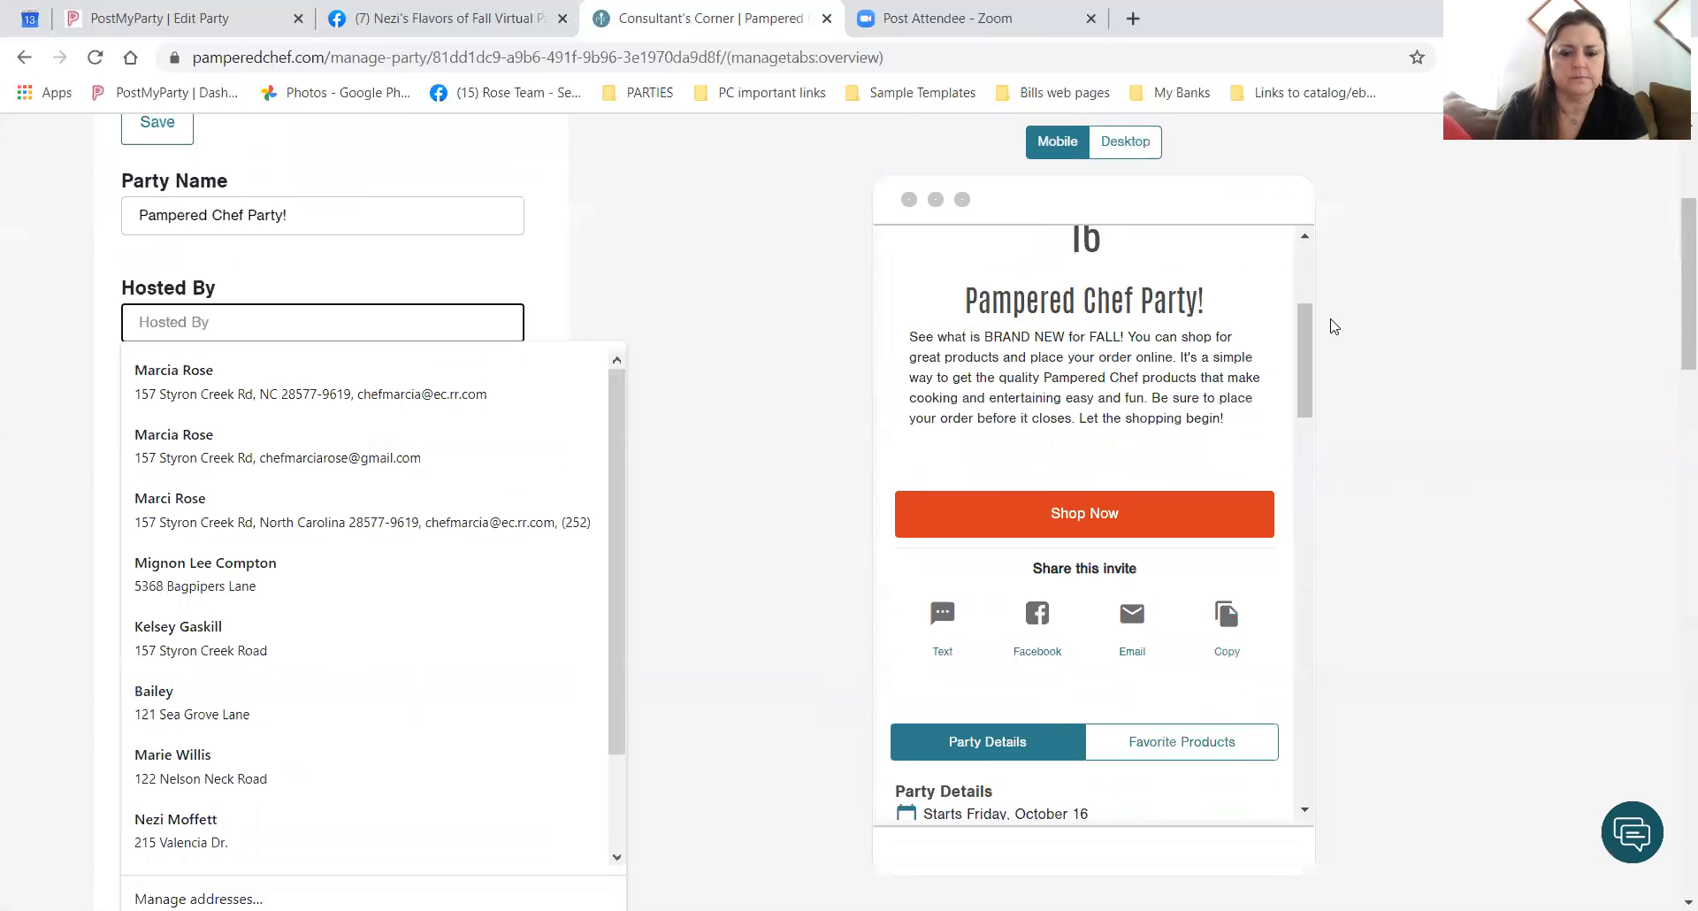
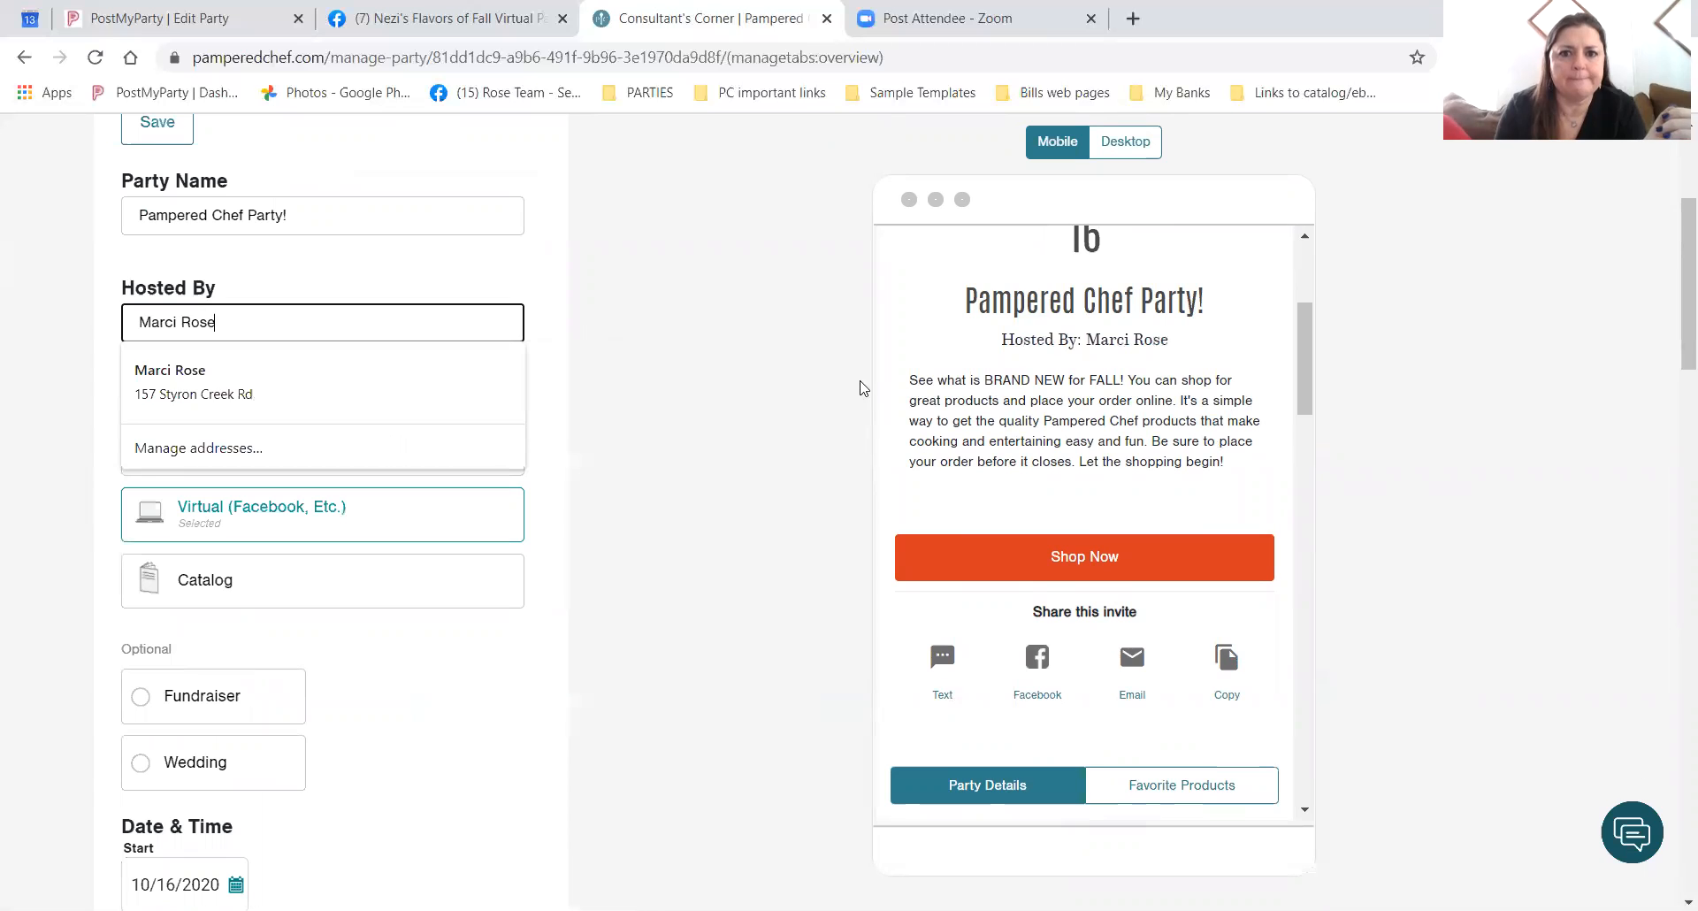
left_click(683, 432)
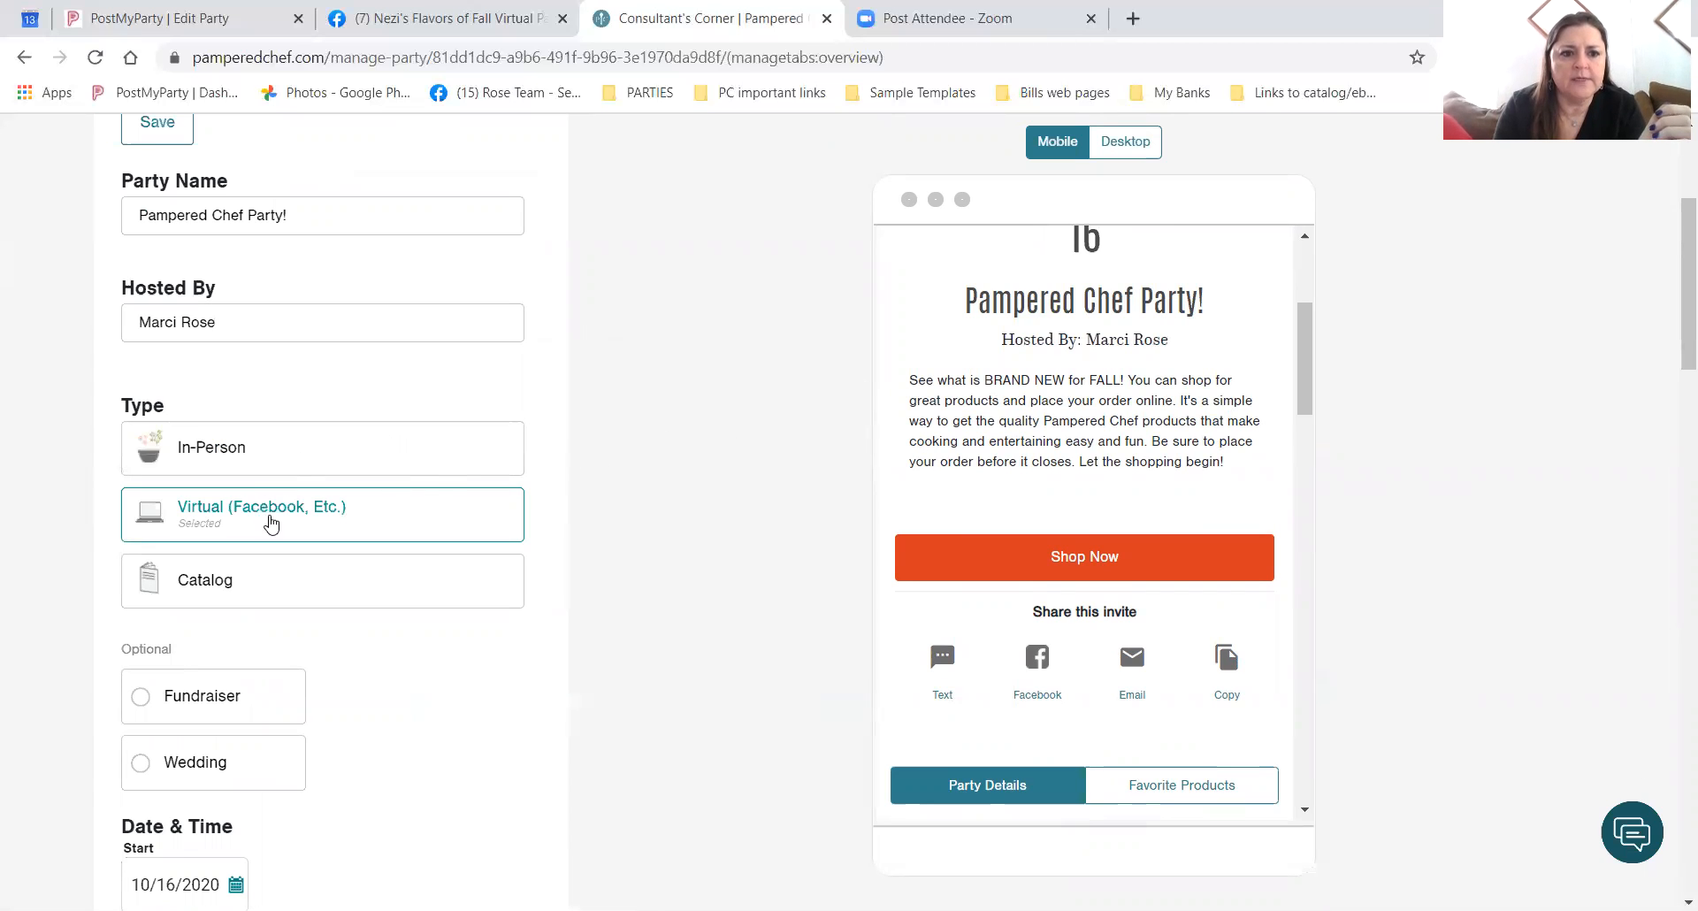
Turn off address-and-phone display and Alternate Shipping Location, then save the details.
scroll(409, 752, "down", 1)
scroll(409, 751, "down", 3)
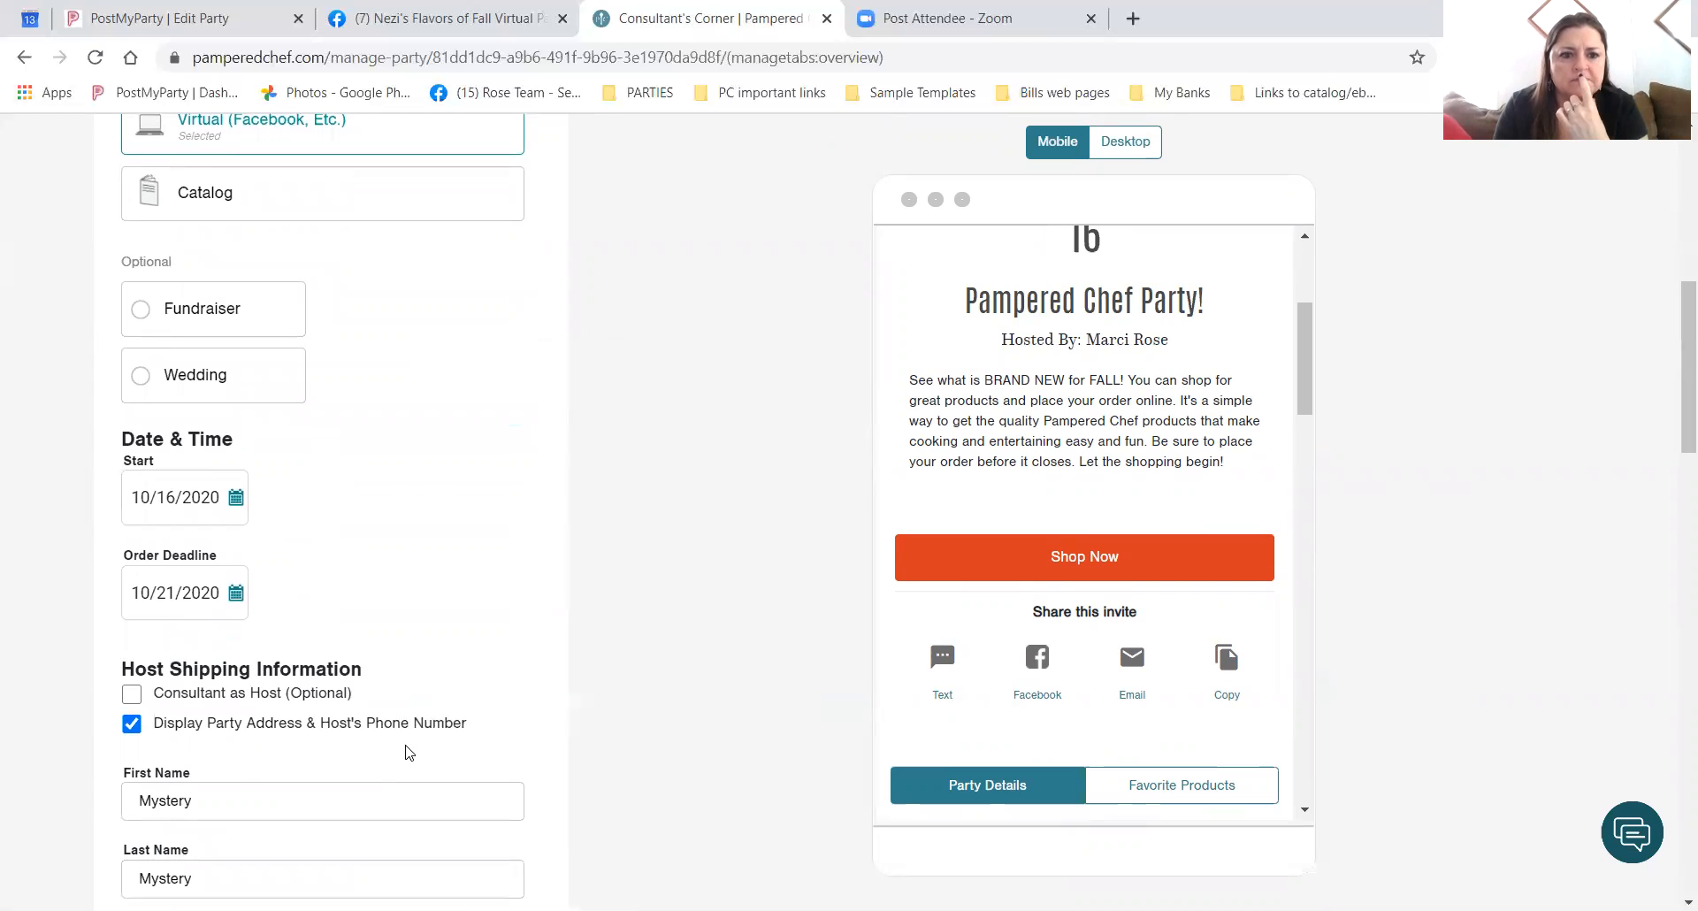
scroll(408, 752, "down", 1)
left_click(401, 643)
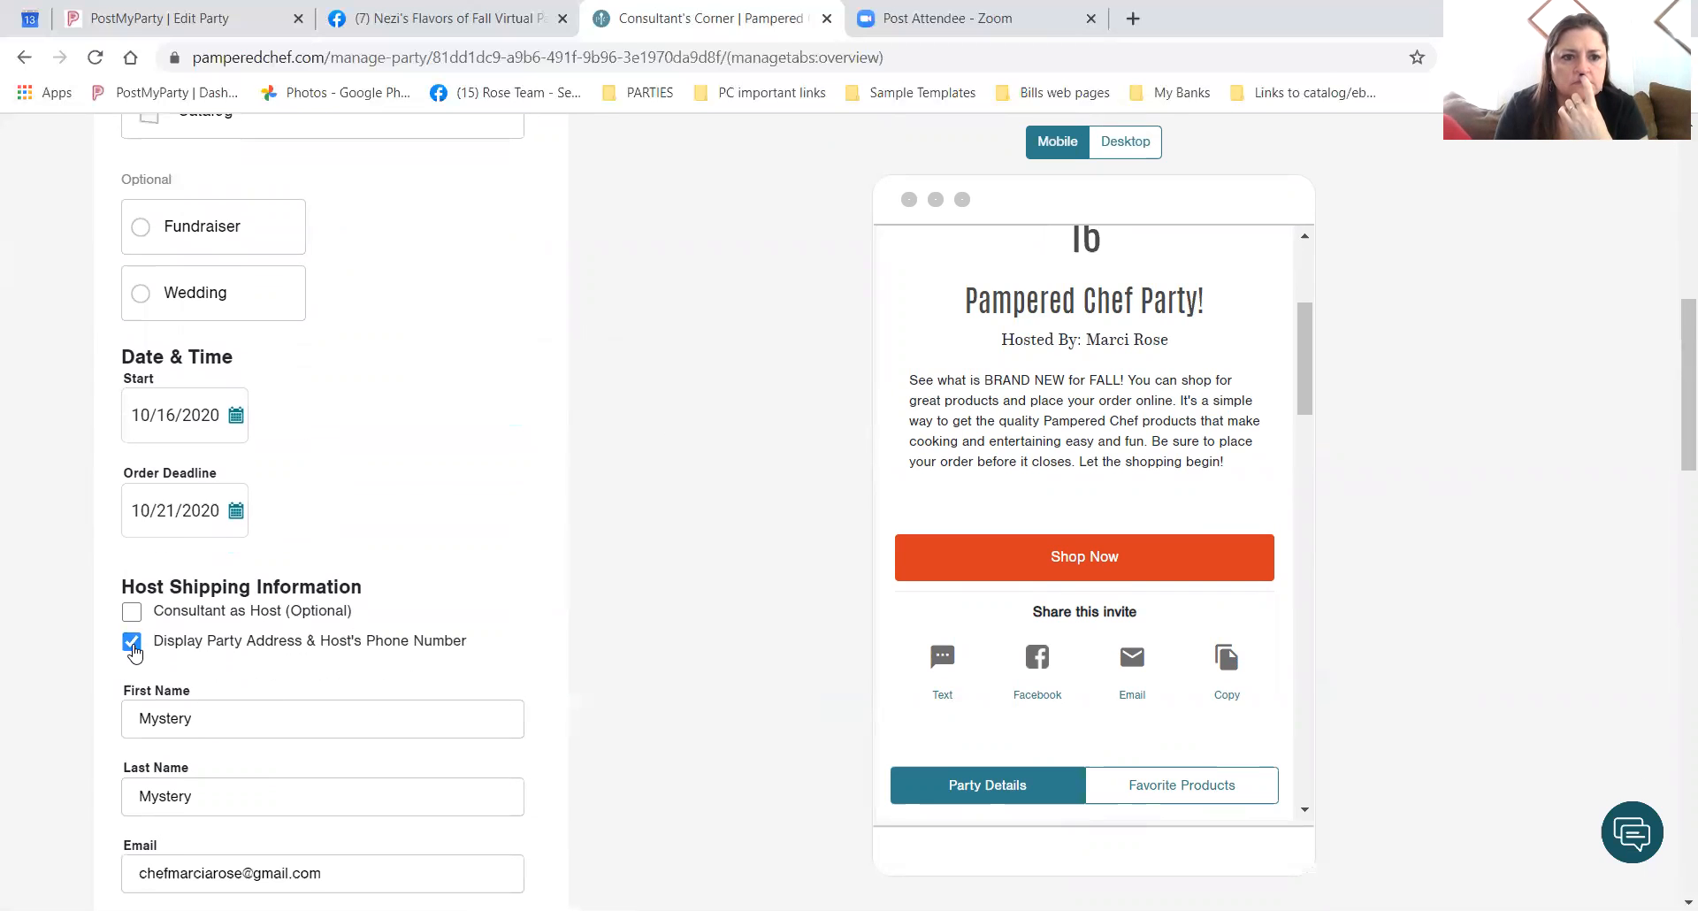
scroll(400, 644, "down", 3)
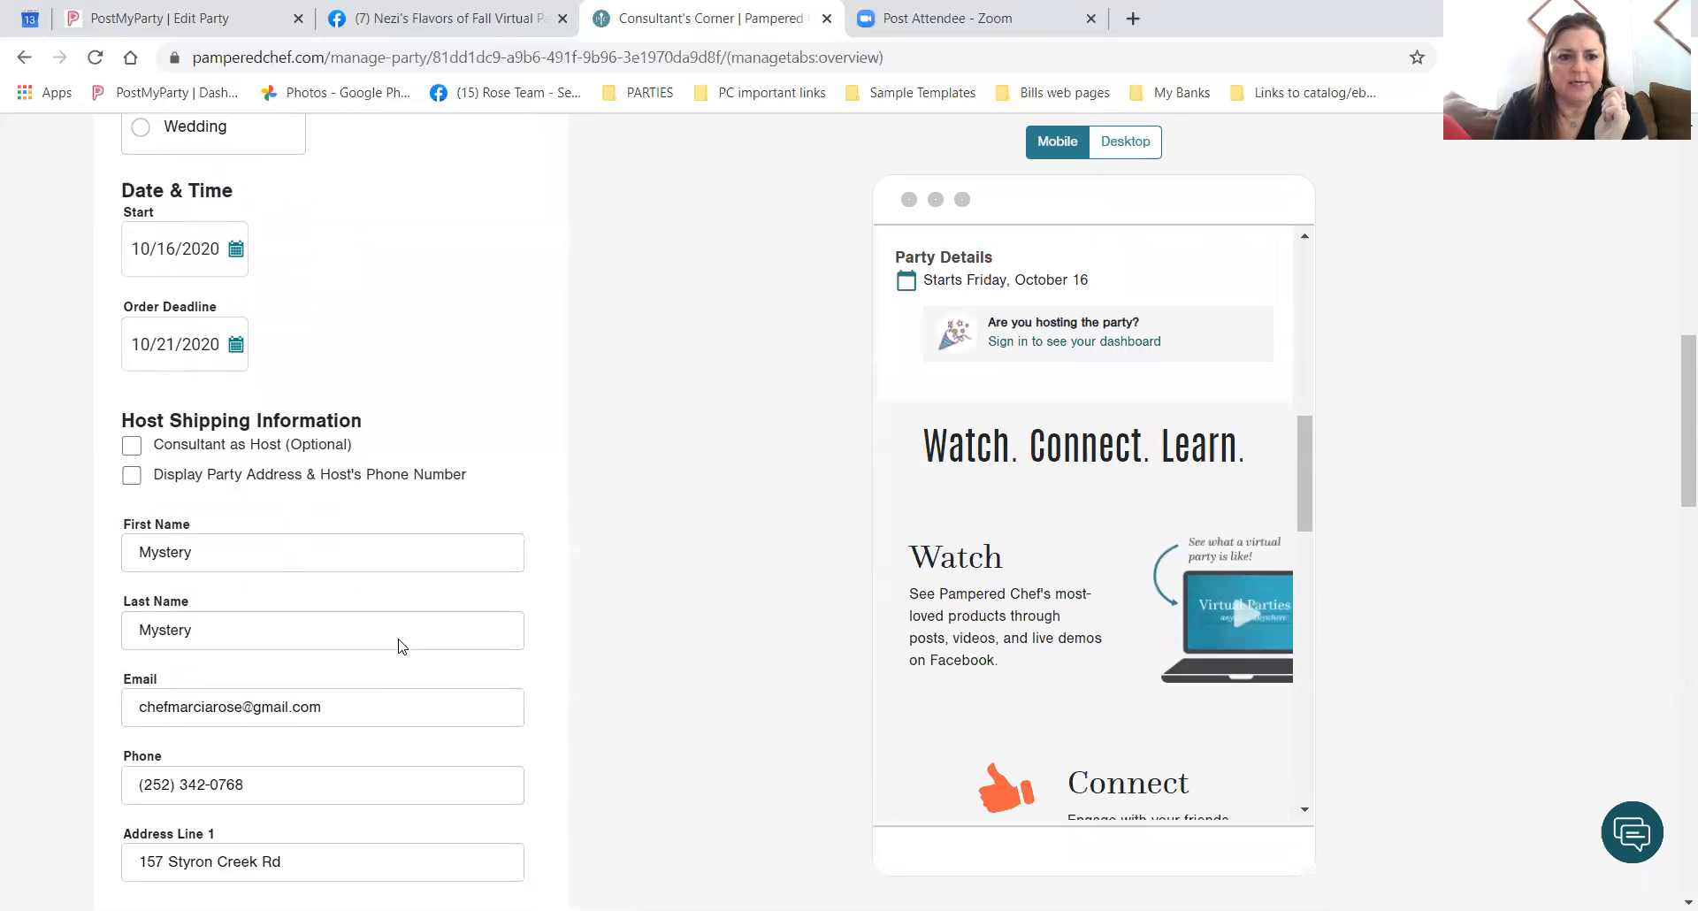
scroll(401, 640, "down", 5)
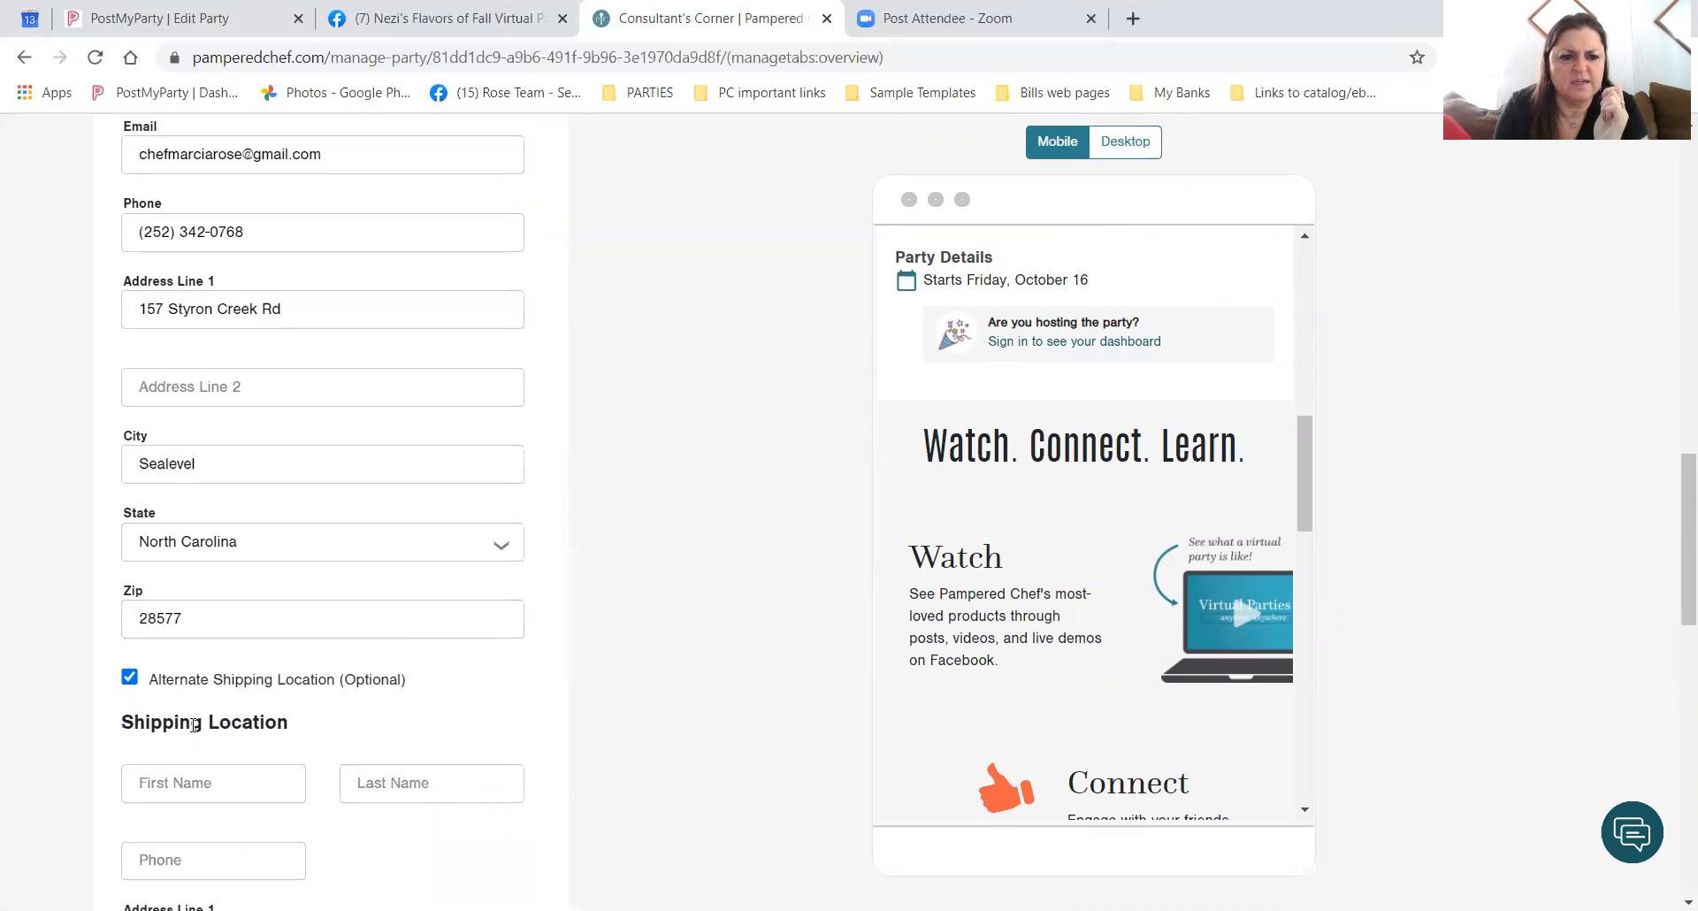
left_click(130, 676)
scroll(312, 793, "down", 3)
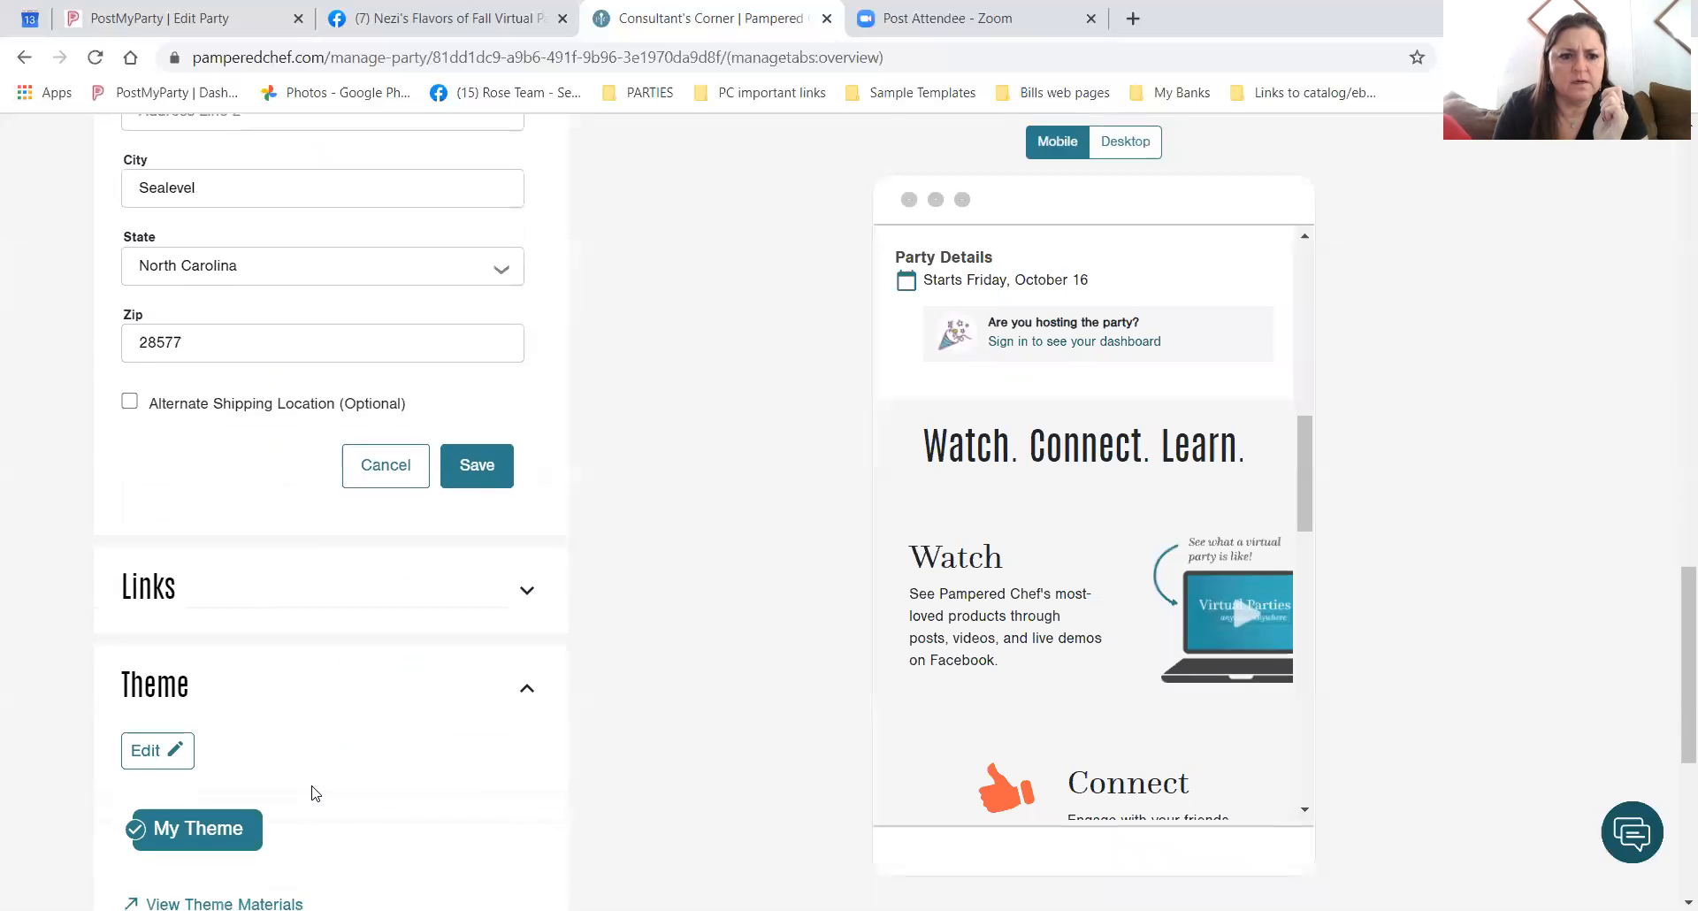
left_click(482, 467)
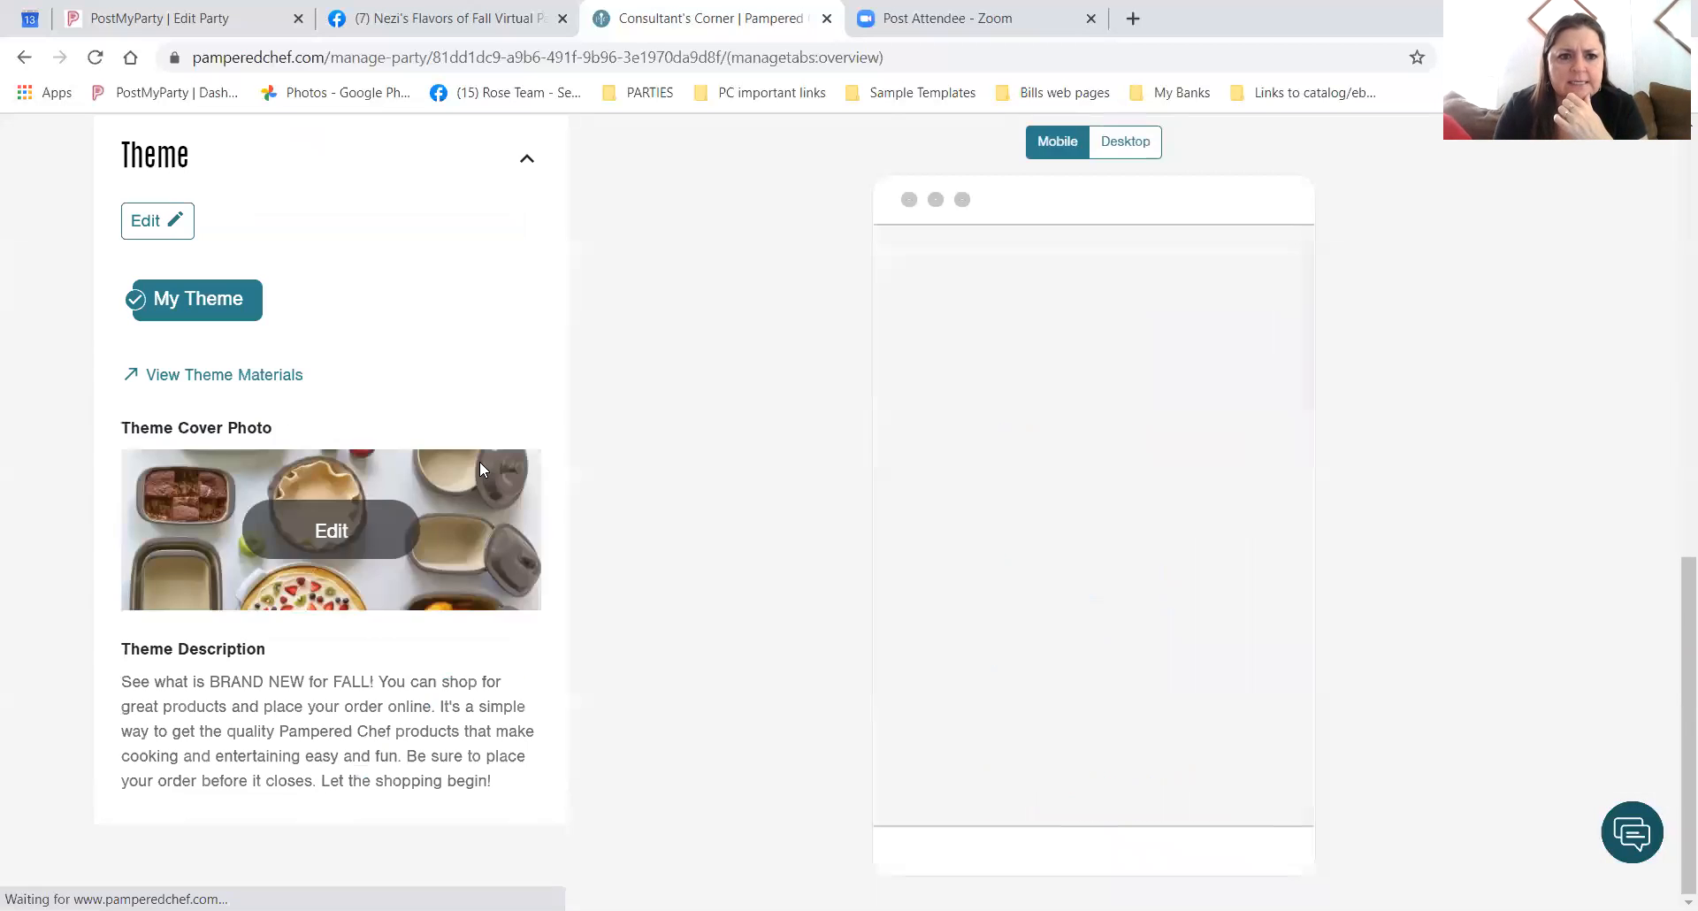
Expand the party's Links section to show the Party Page, Host Dashboard and host training video links.
scroll(523, 531, "down", 2)
left_click(527, 529)
scroll(387, 637, "down", 3)
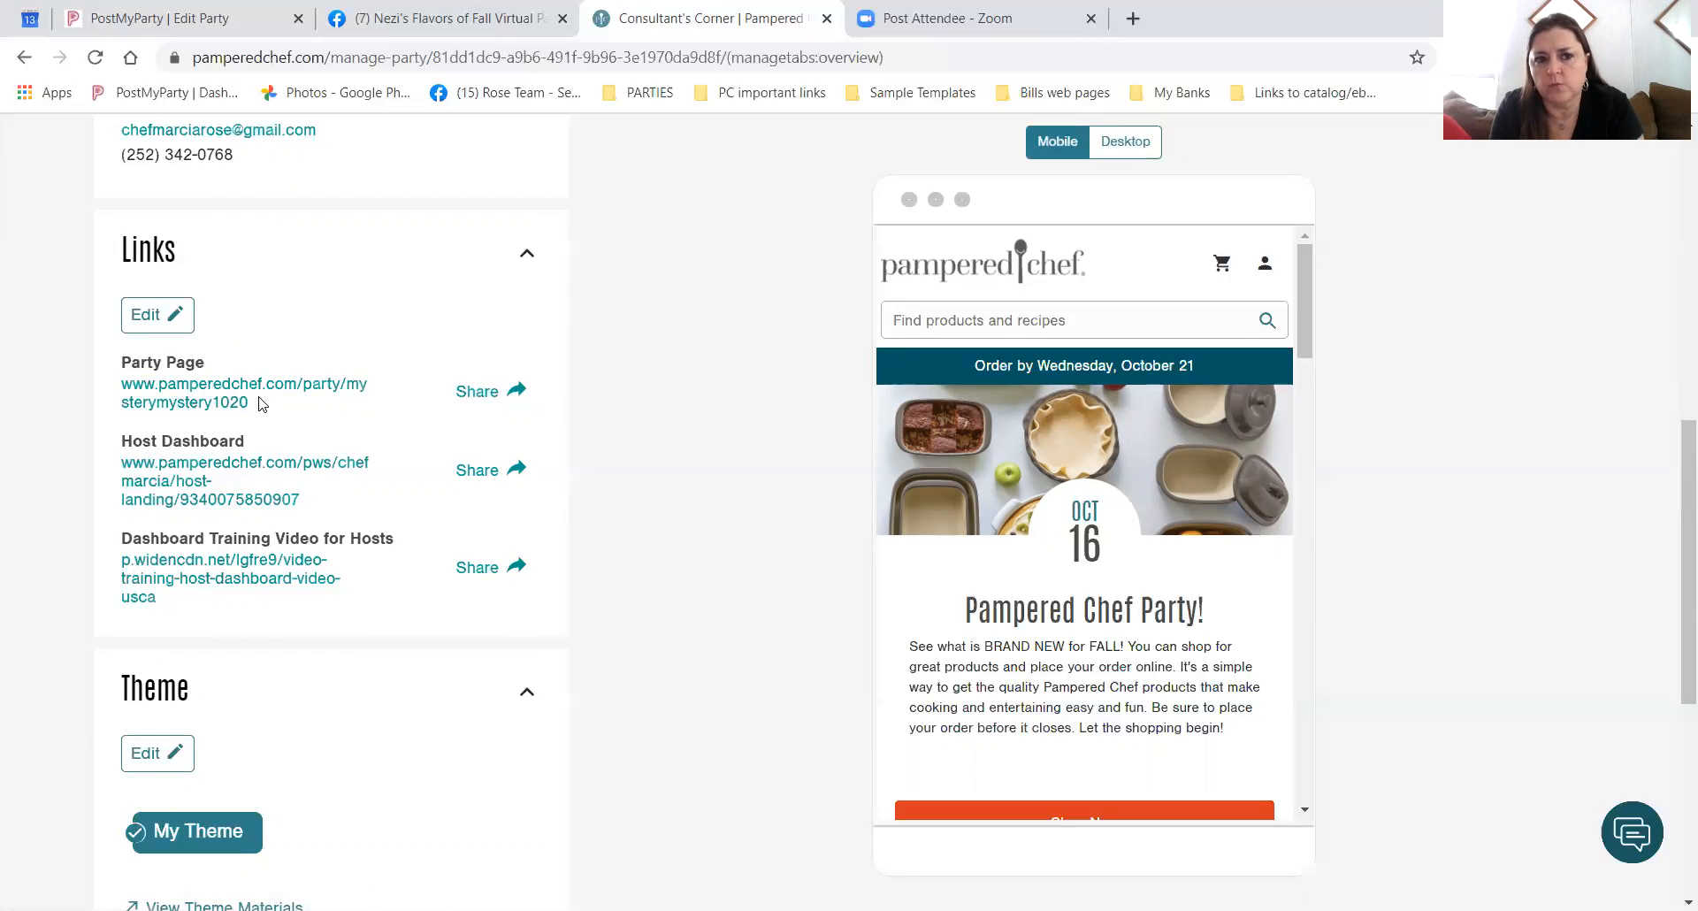
left_click(484, 391)
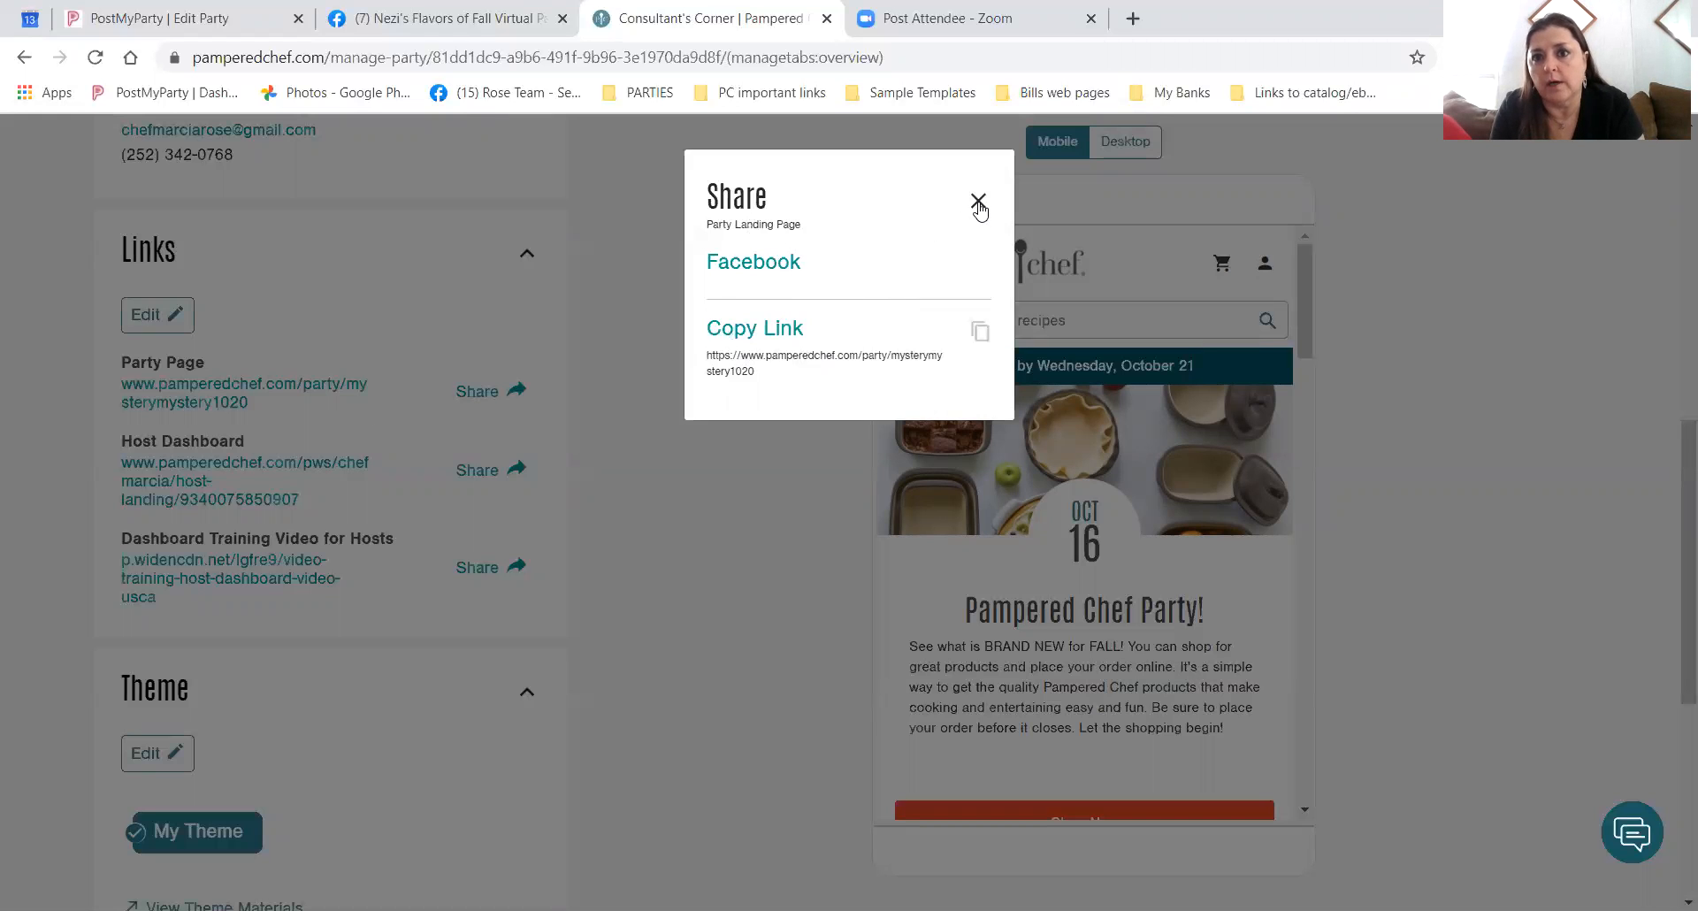
left_click(978, 203)
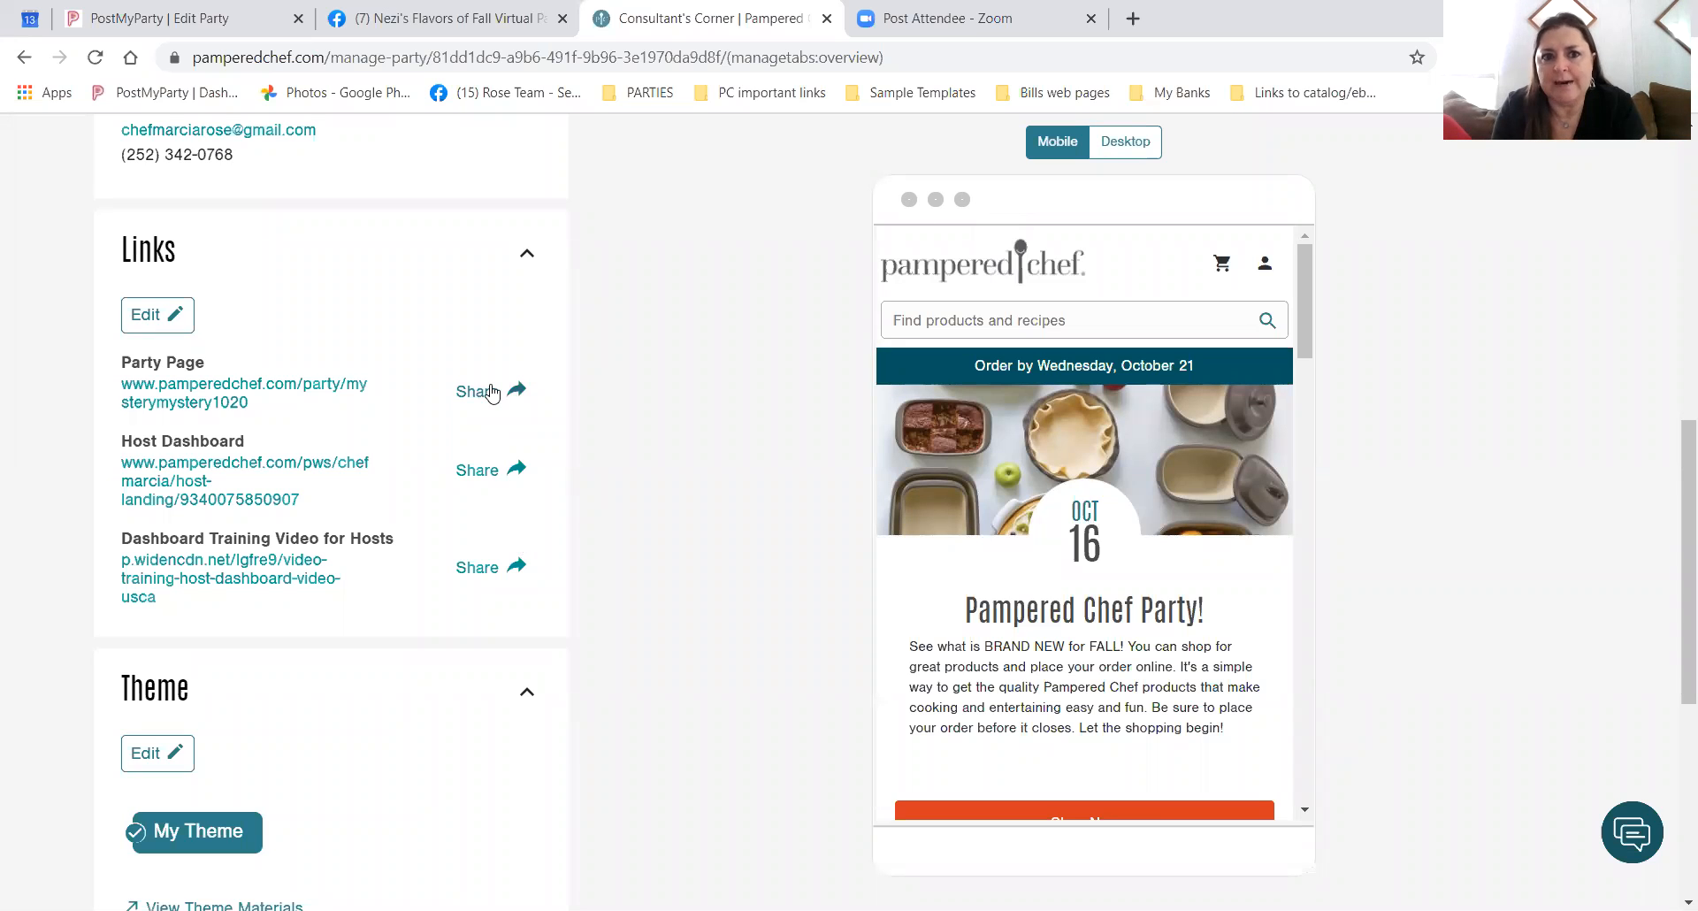
scroll(408, 526, "down", 2)
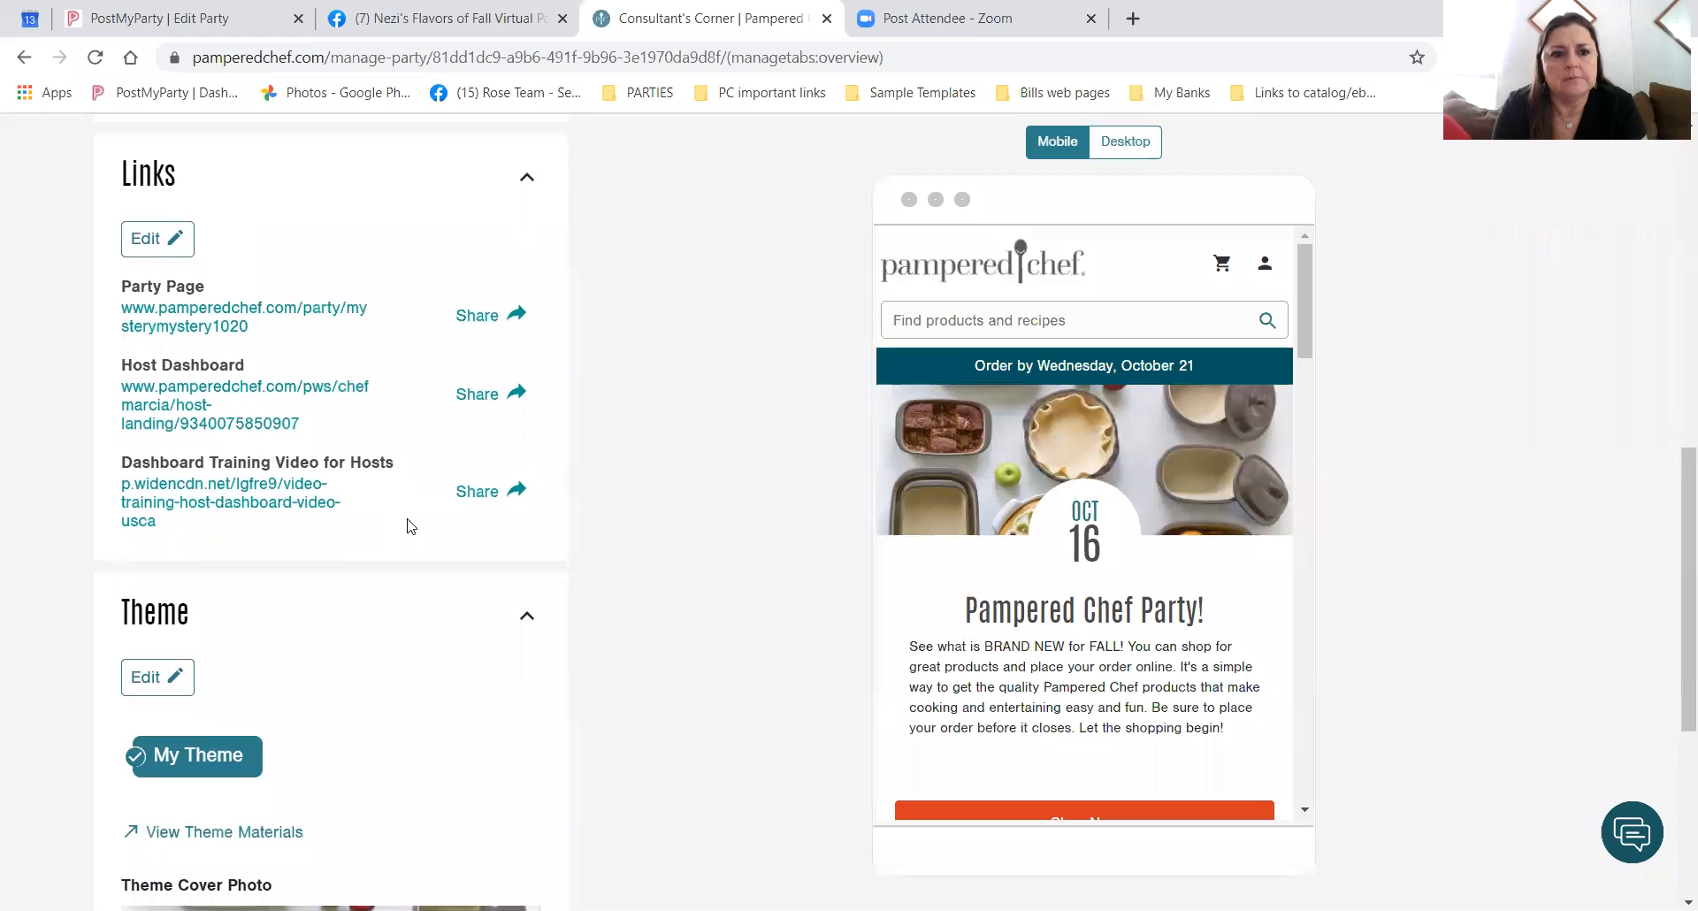
scroll(408, 528, "down", 2)
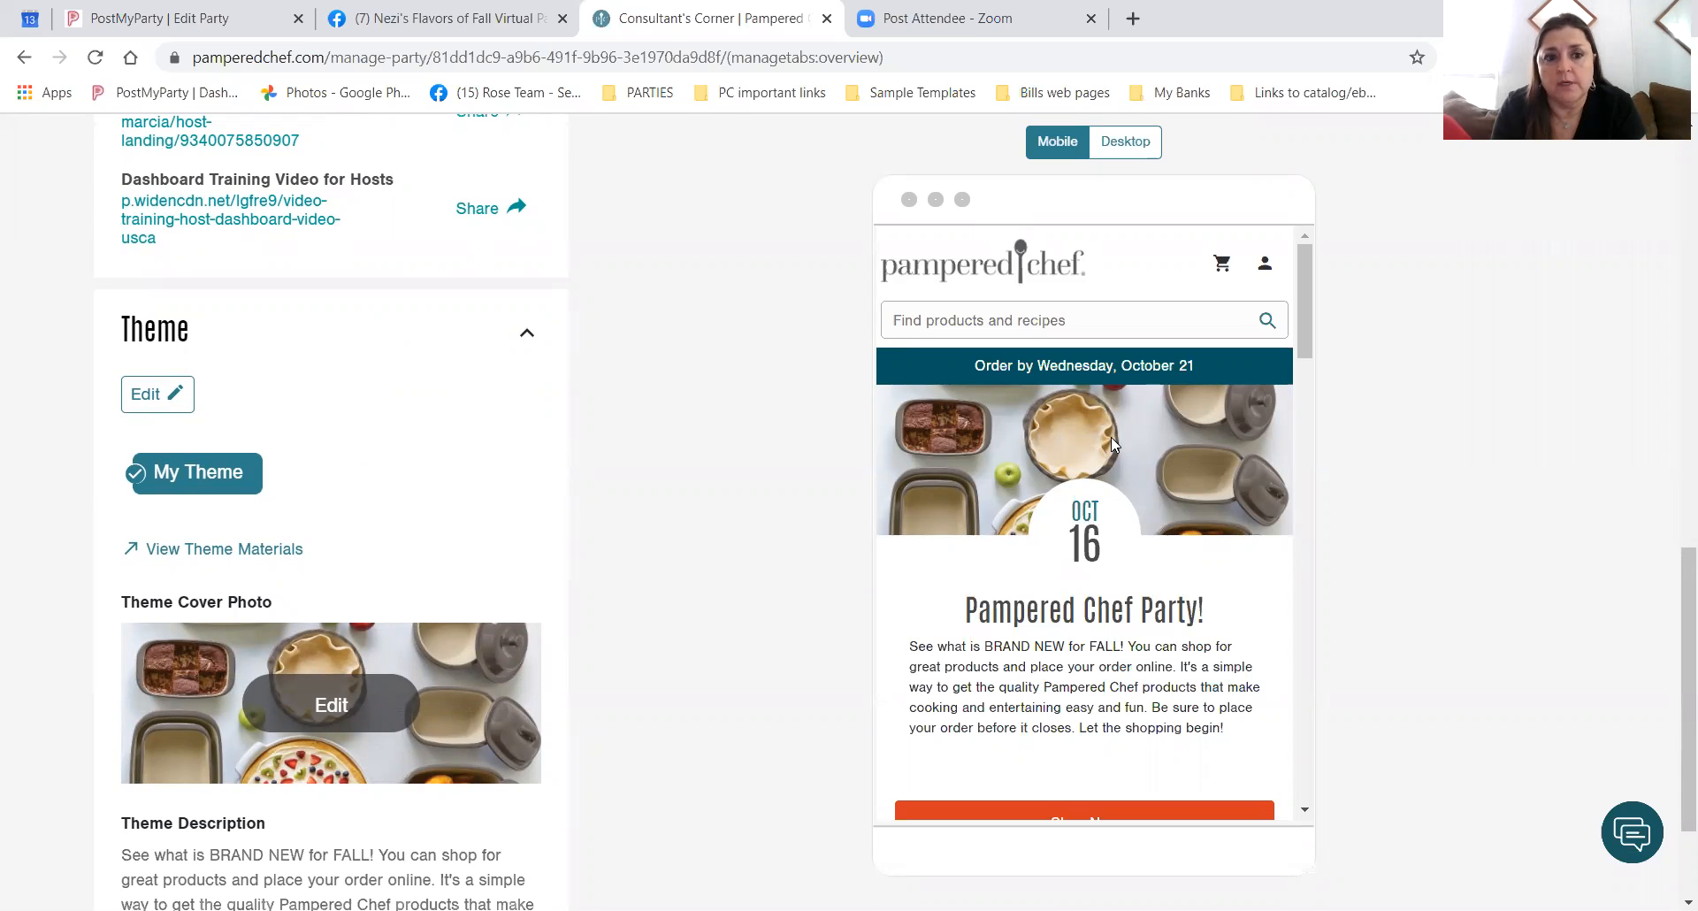
scroll(283, 640, "down", 1)
scroll(283, 641, "down", 1)
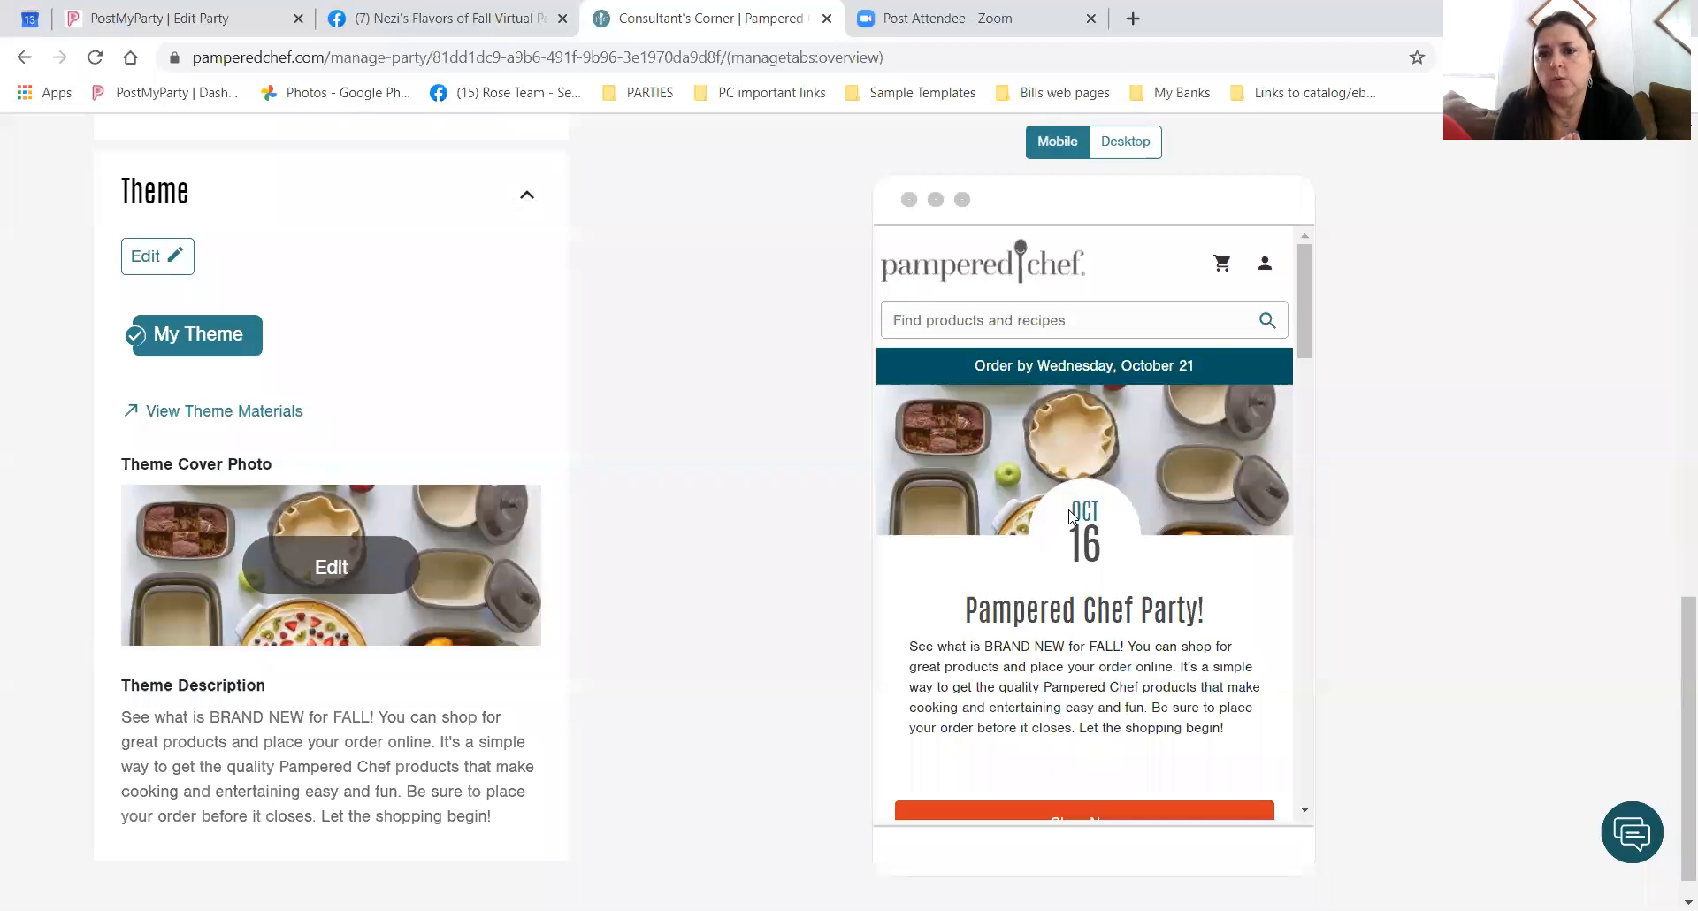
left_click(333, 583)
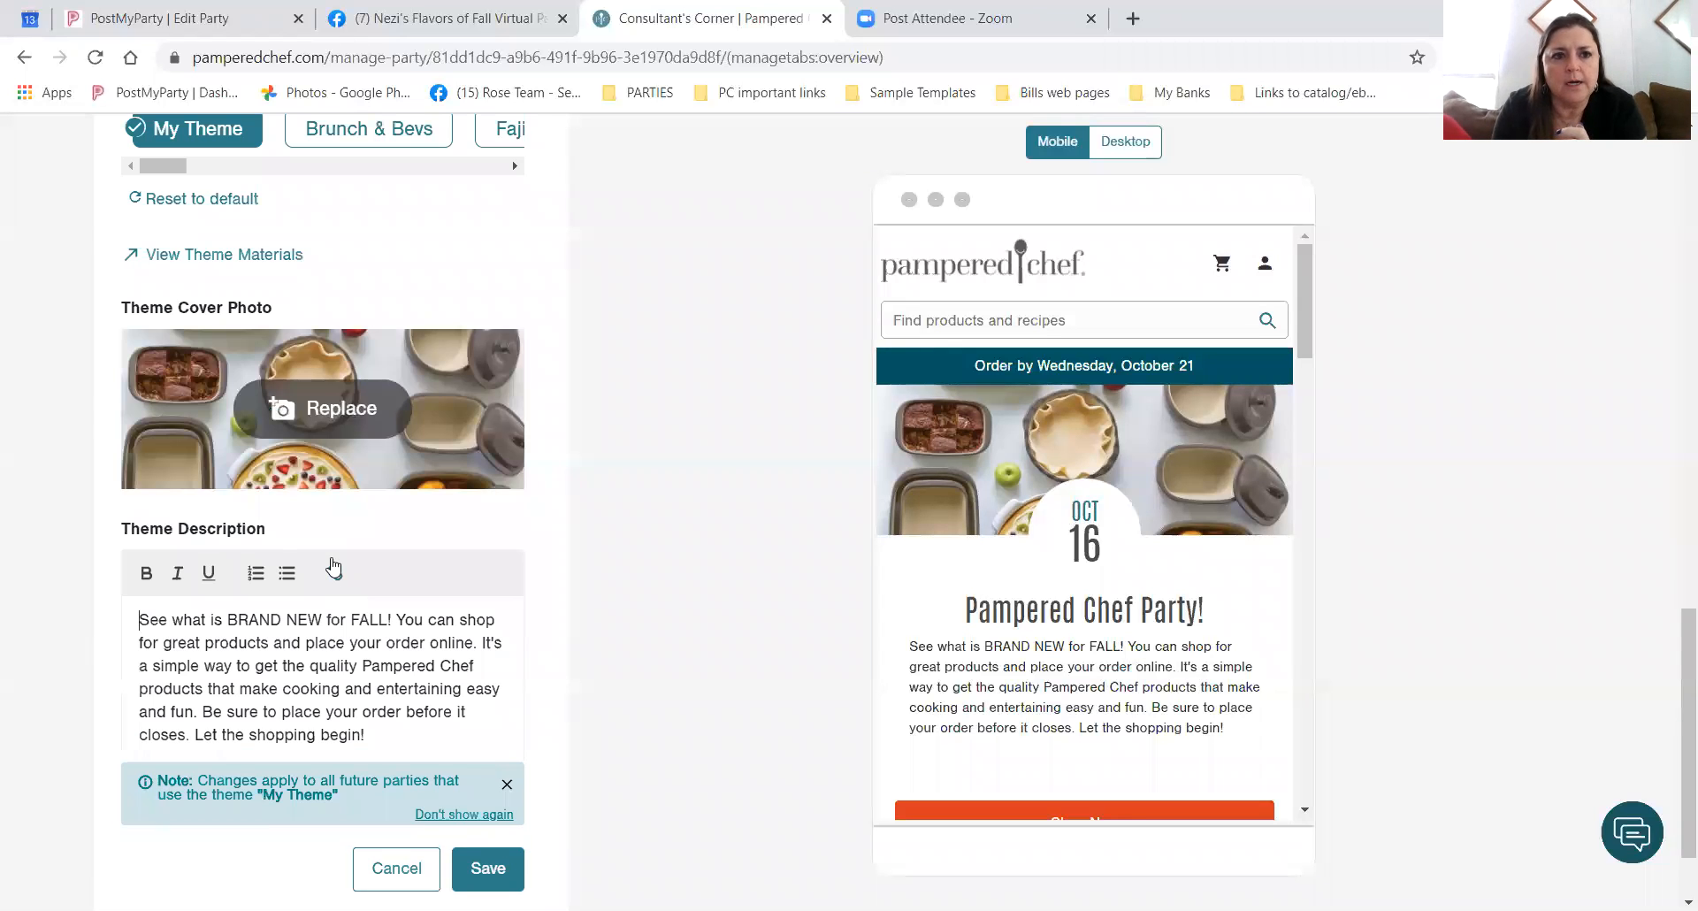
scroll(333, 566, "up", 1)
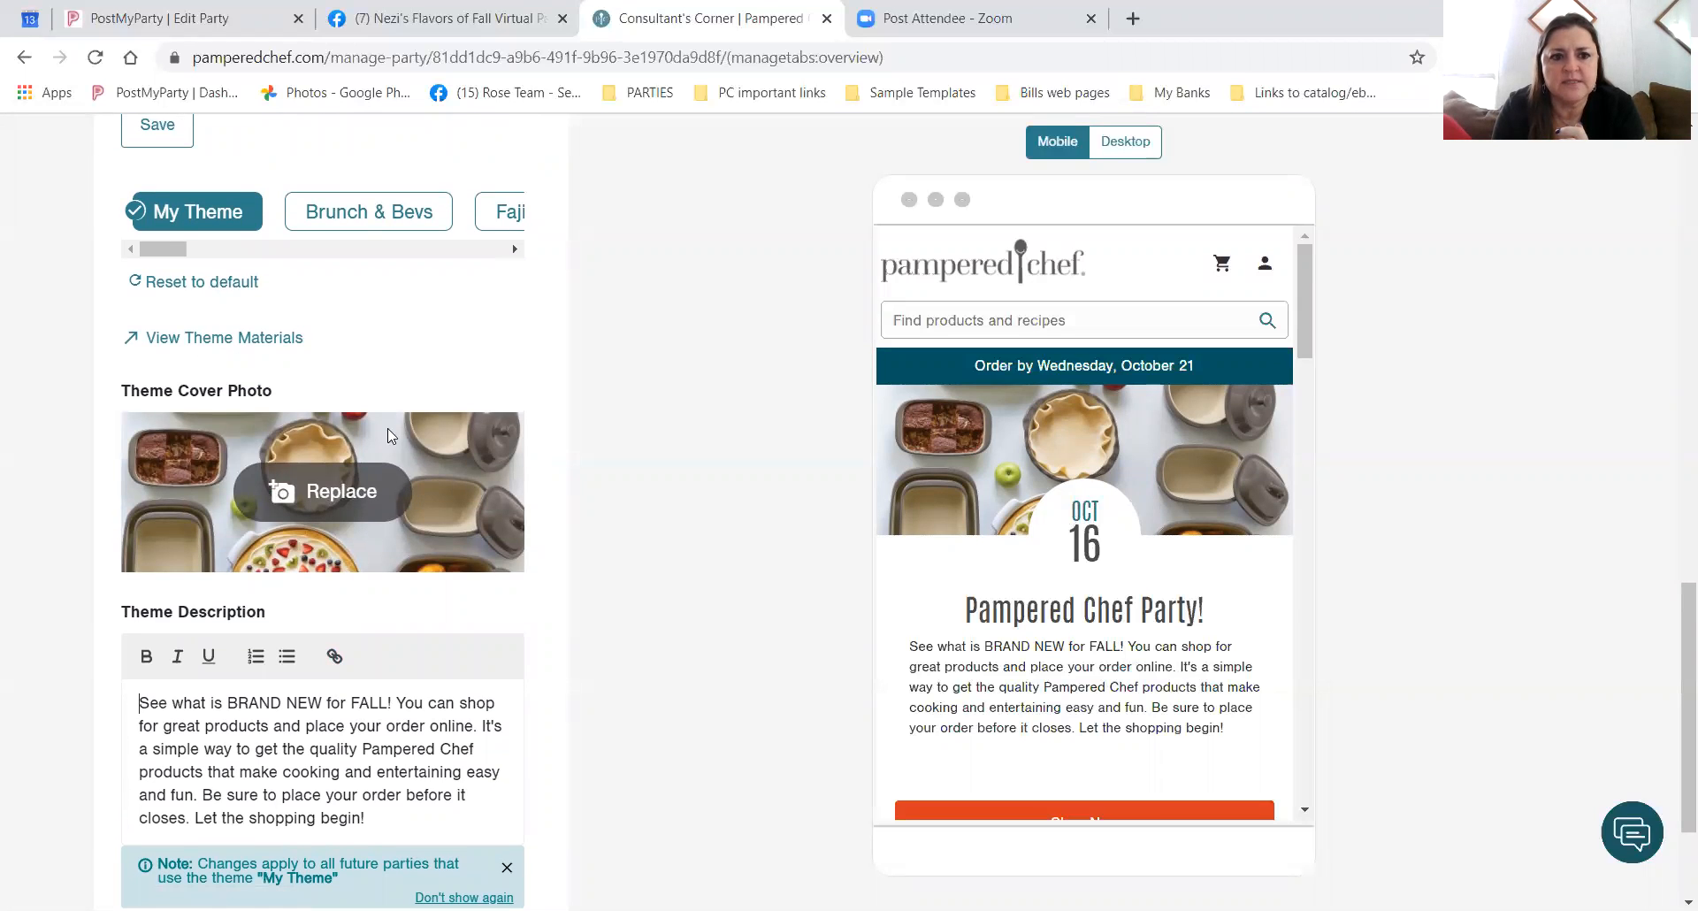
scroll(377, 731, "down", 2)
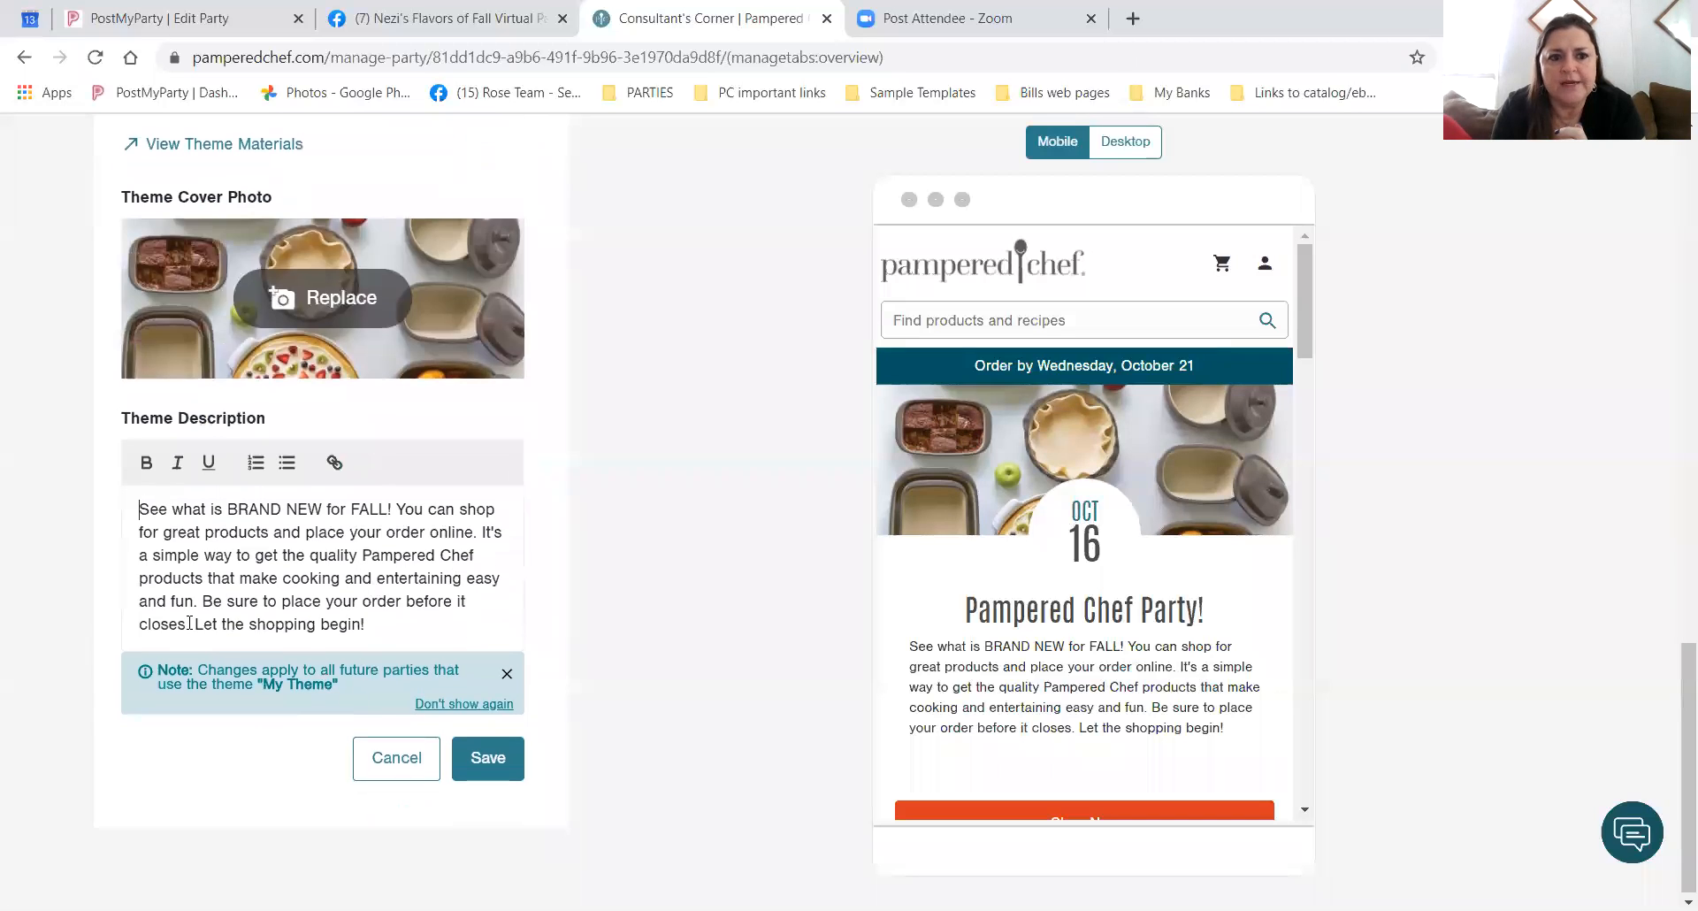
left_click(382, 761)
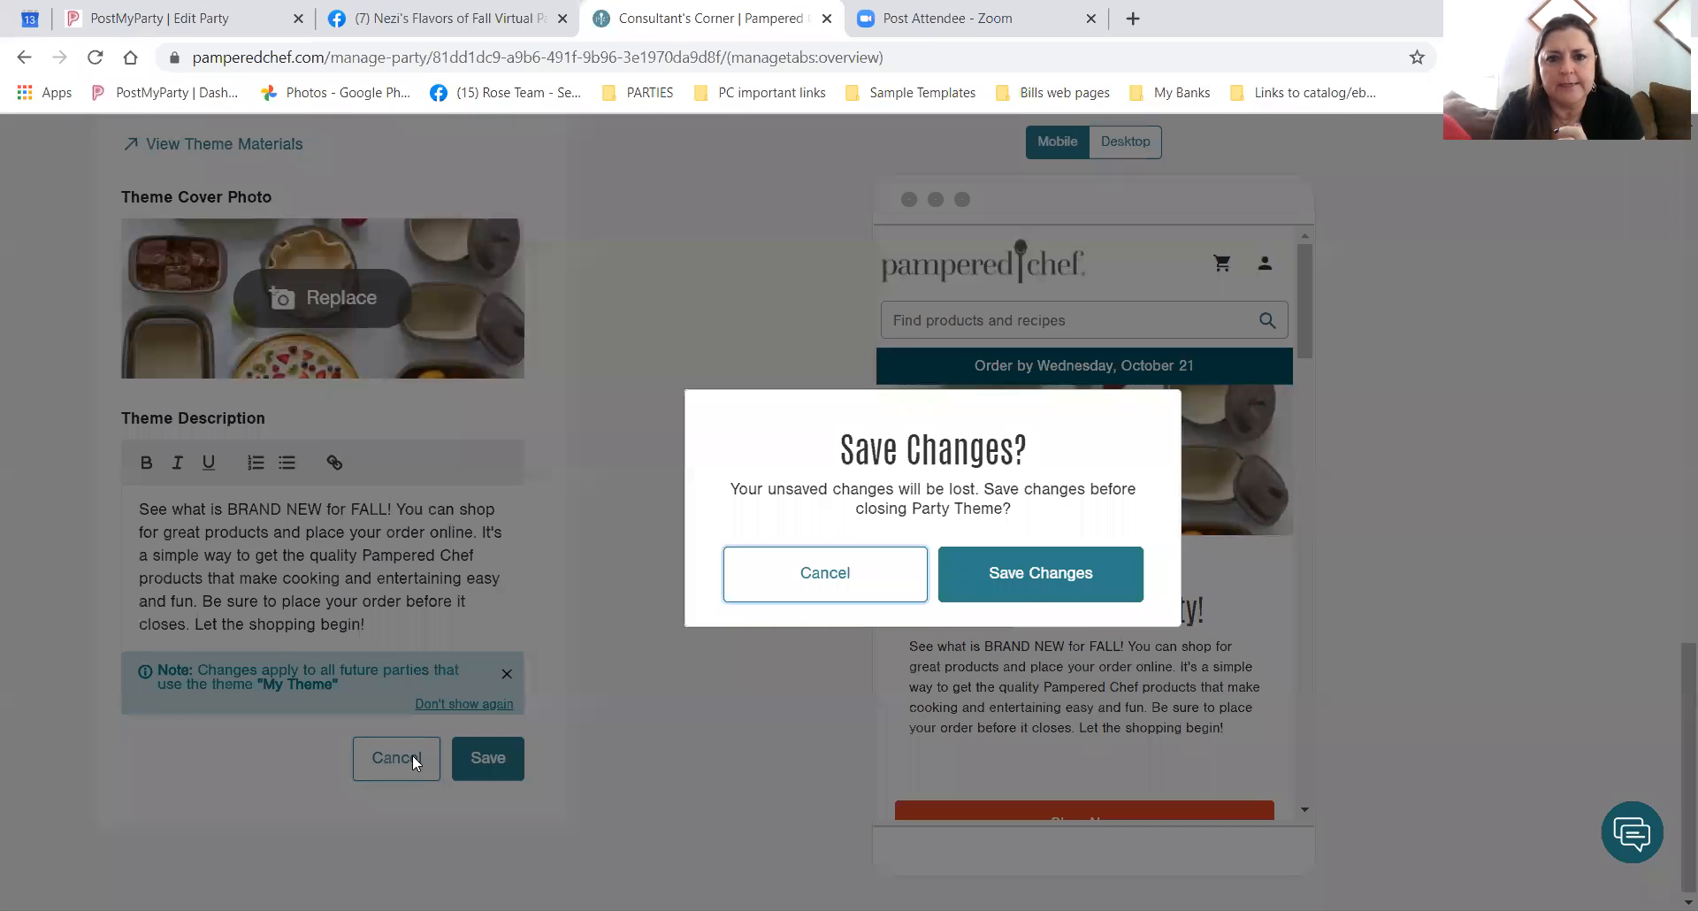
left_click(840, 596)
scroll(382, 703, "up", 3)
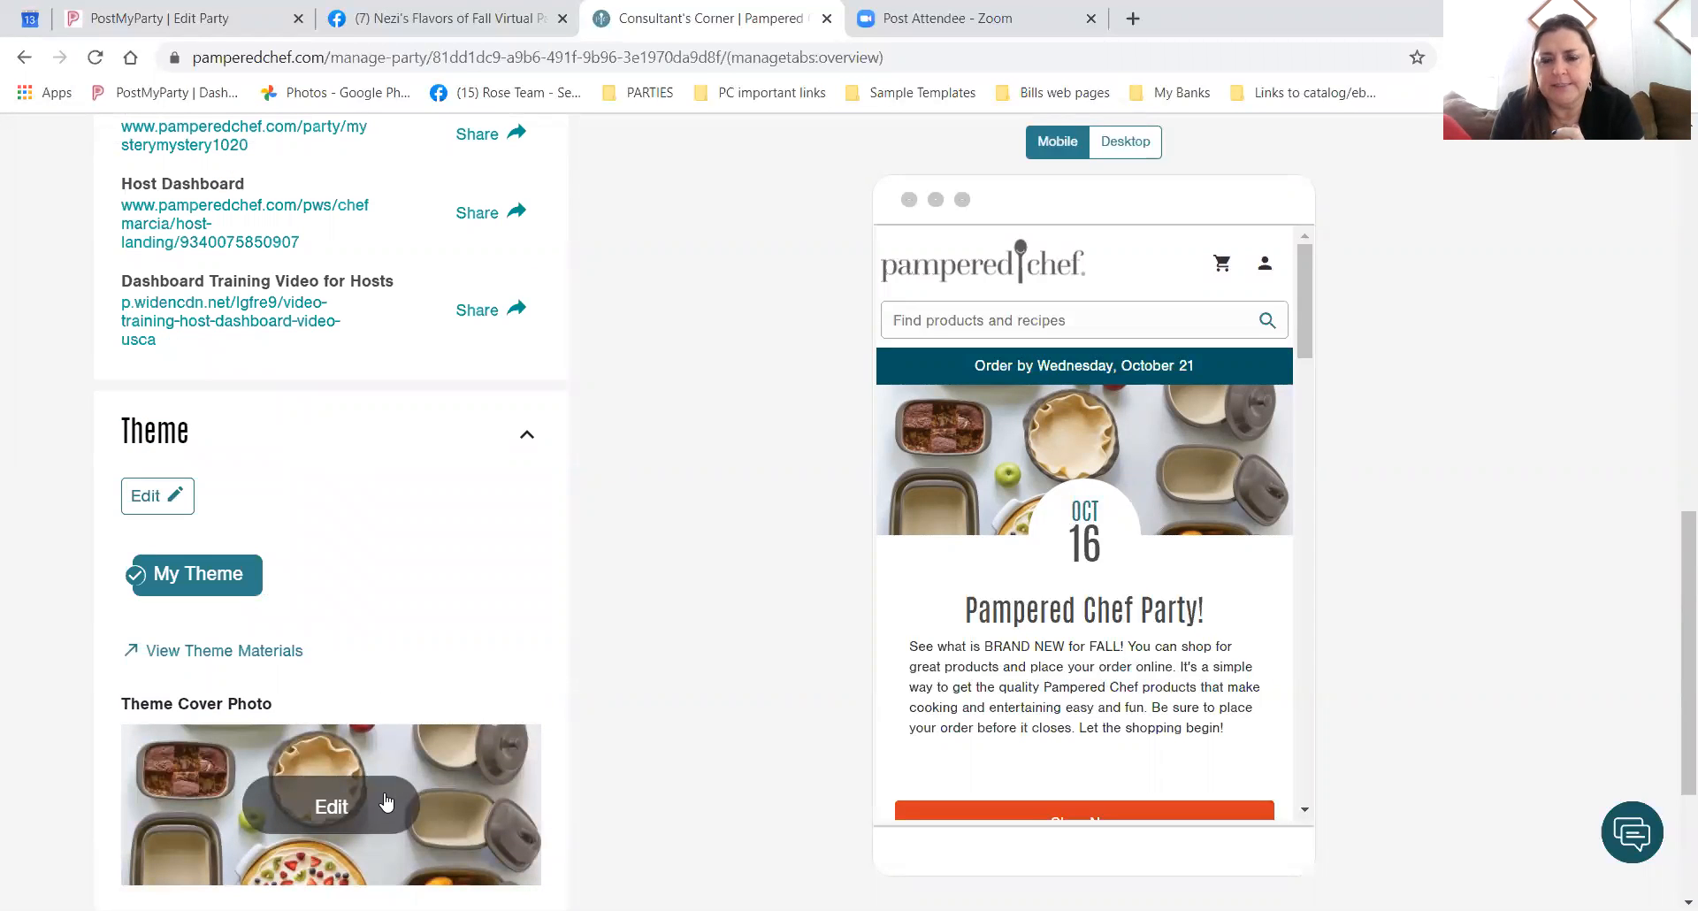
scroll(386, 801, "down", 3)
scroll(386, 801, "up", 14)
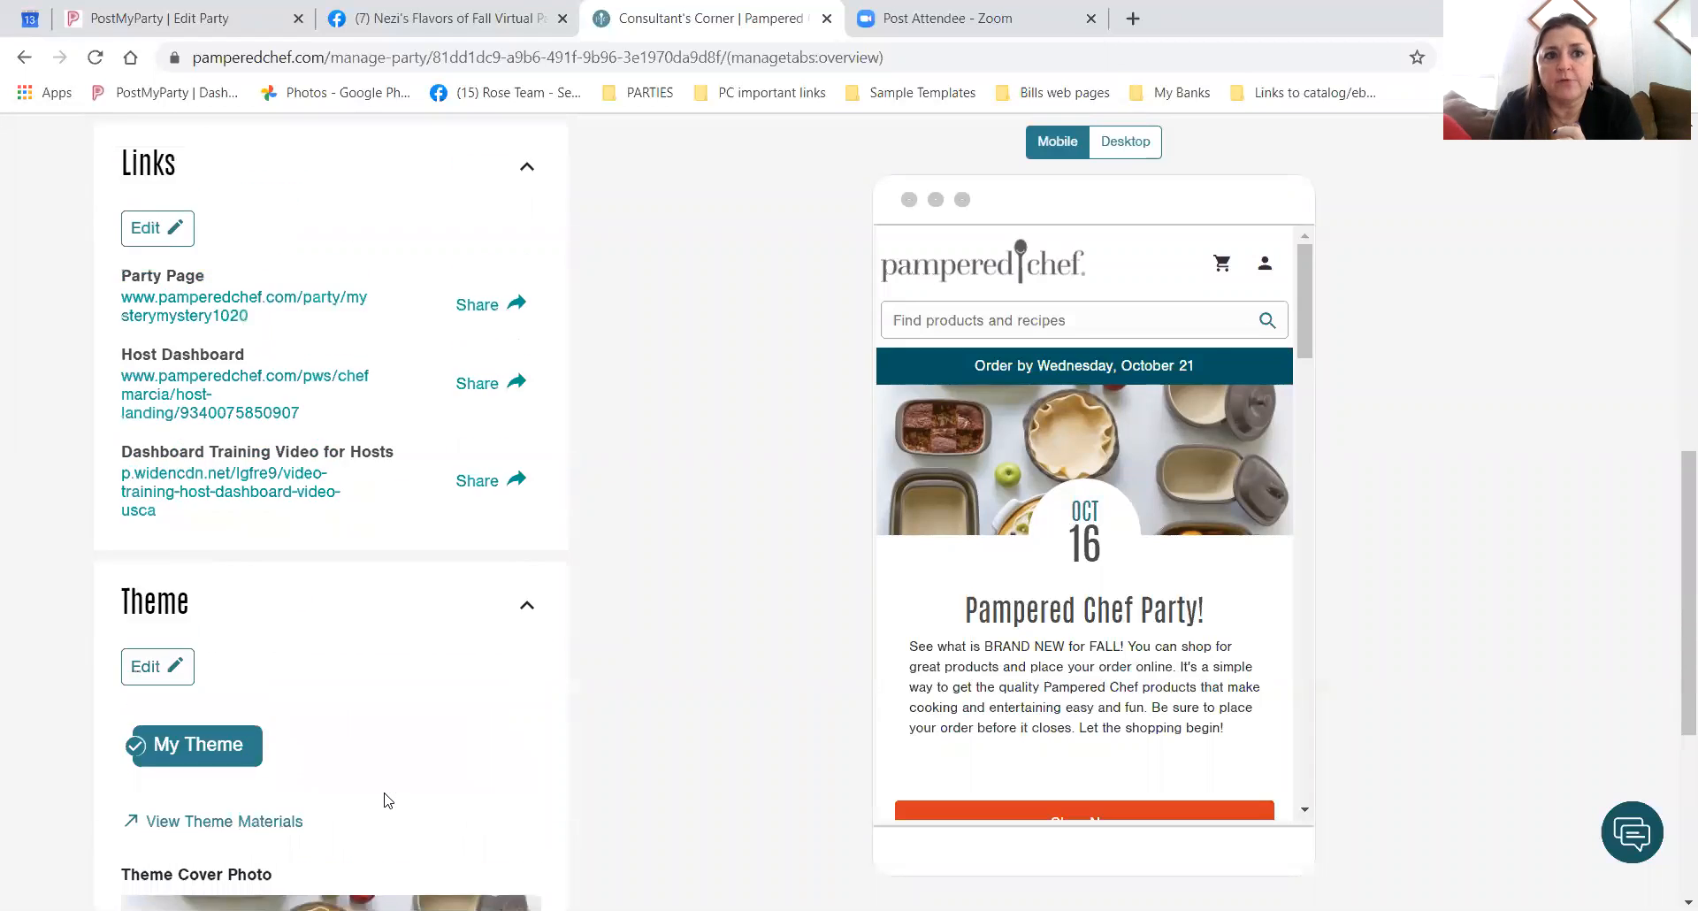
scroll(386, 800, "up", 1)
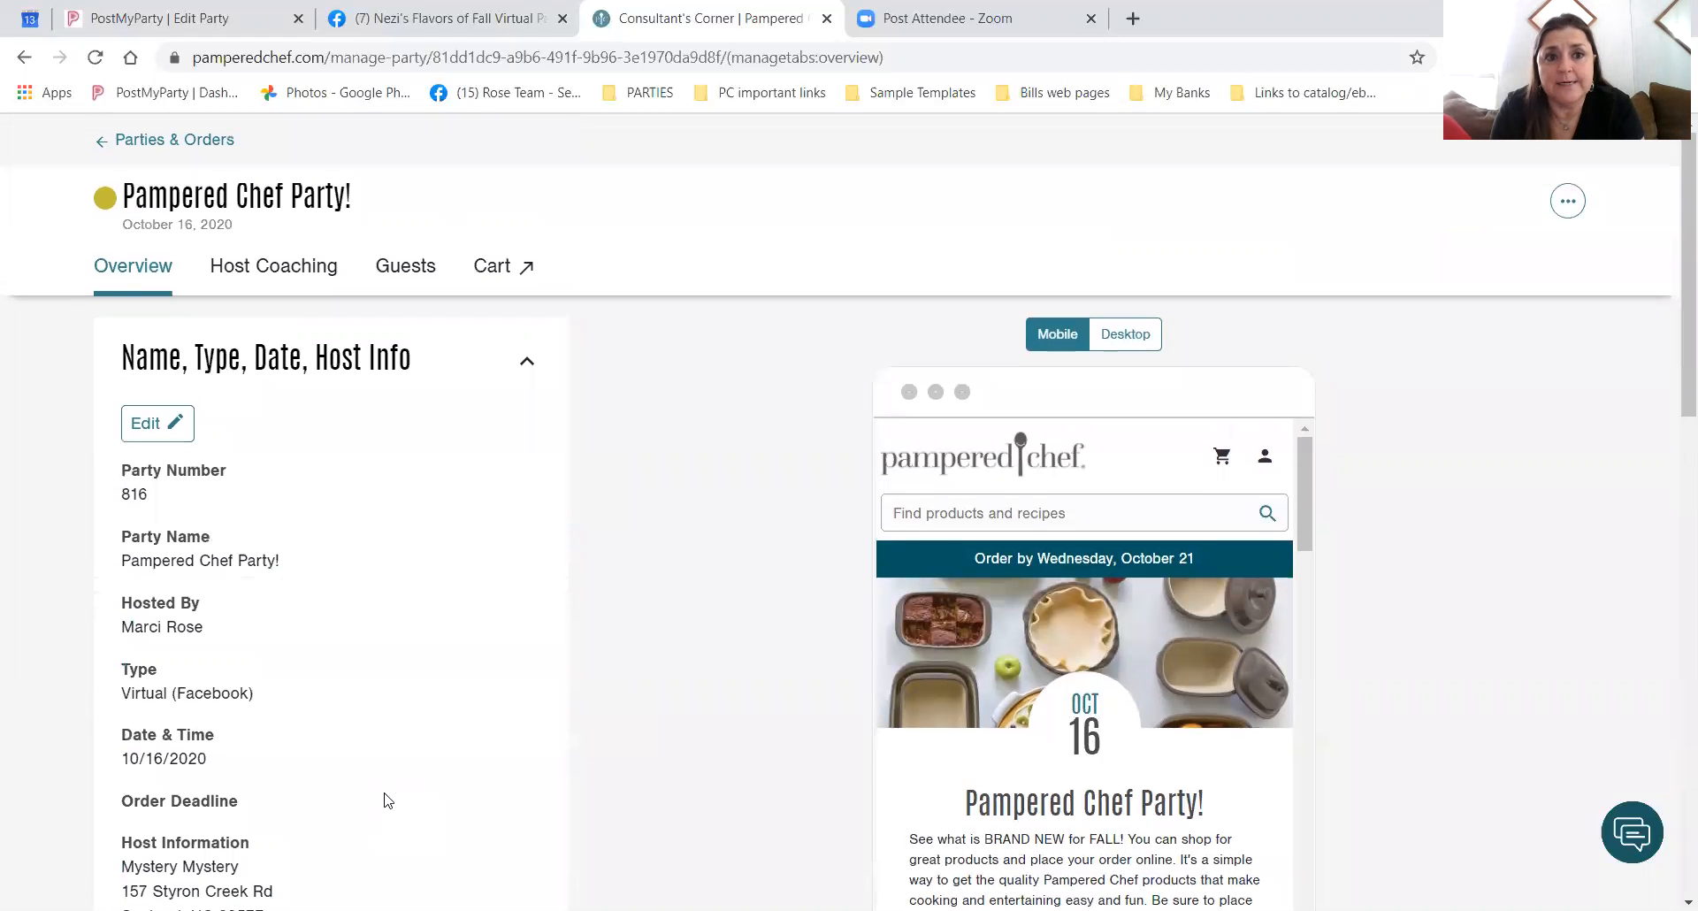
left_click(274, 277)
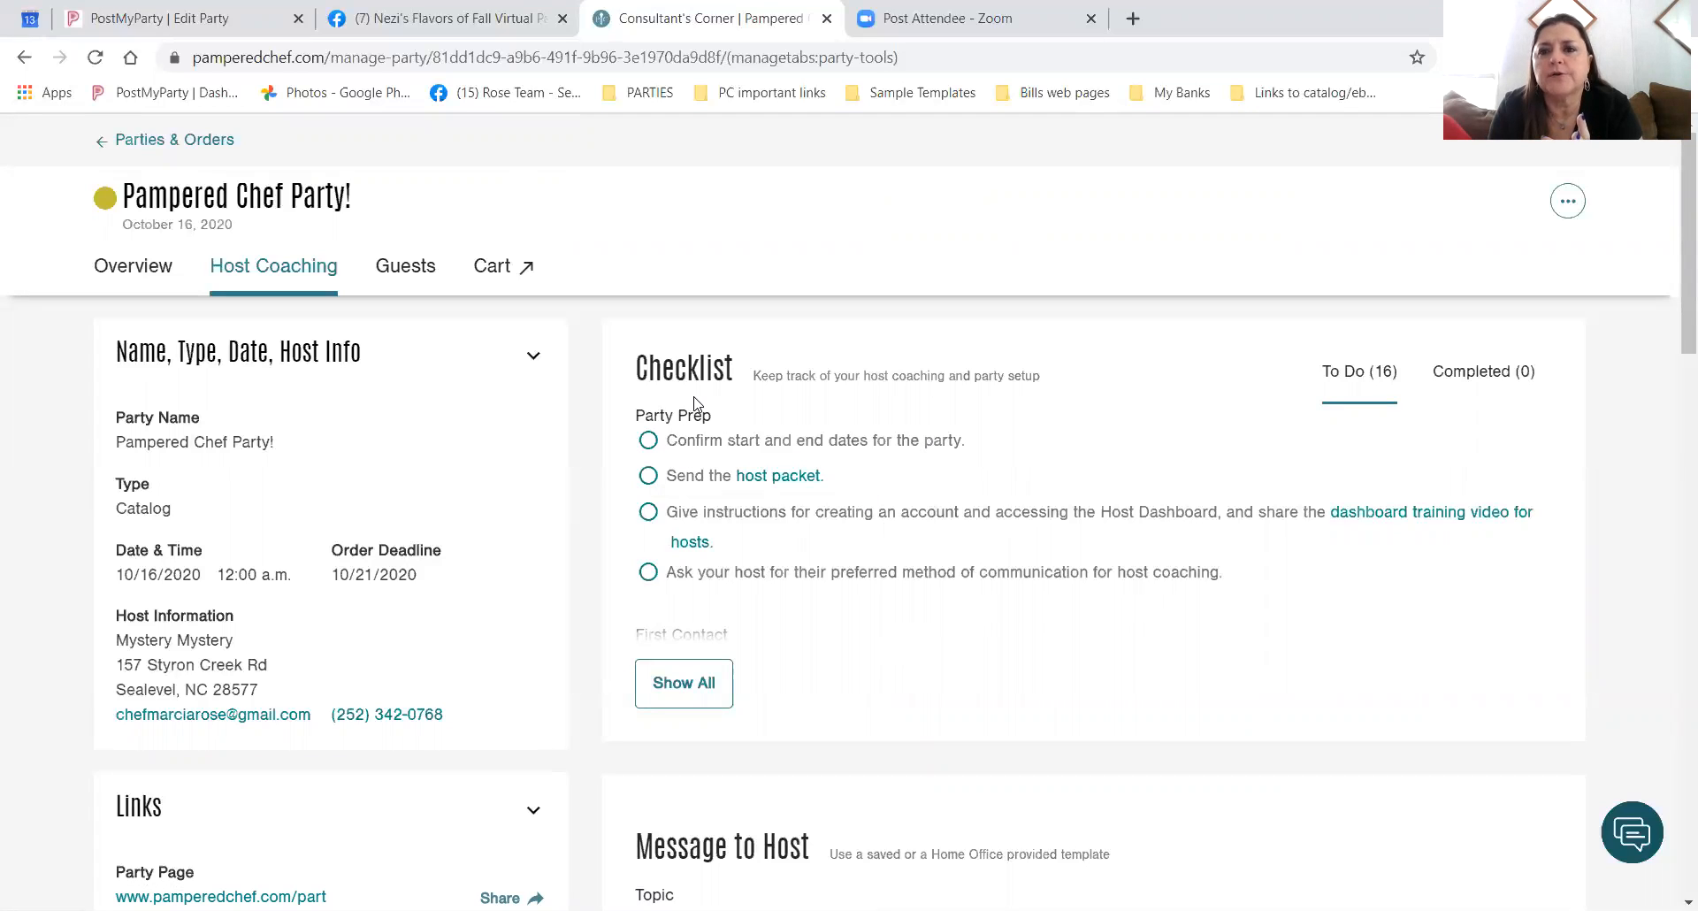
scroll(1238, 698, "down", 4)
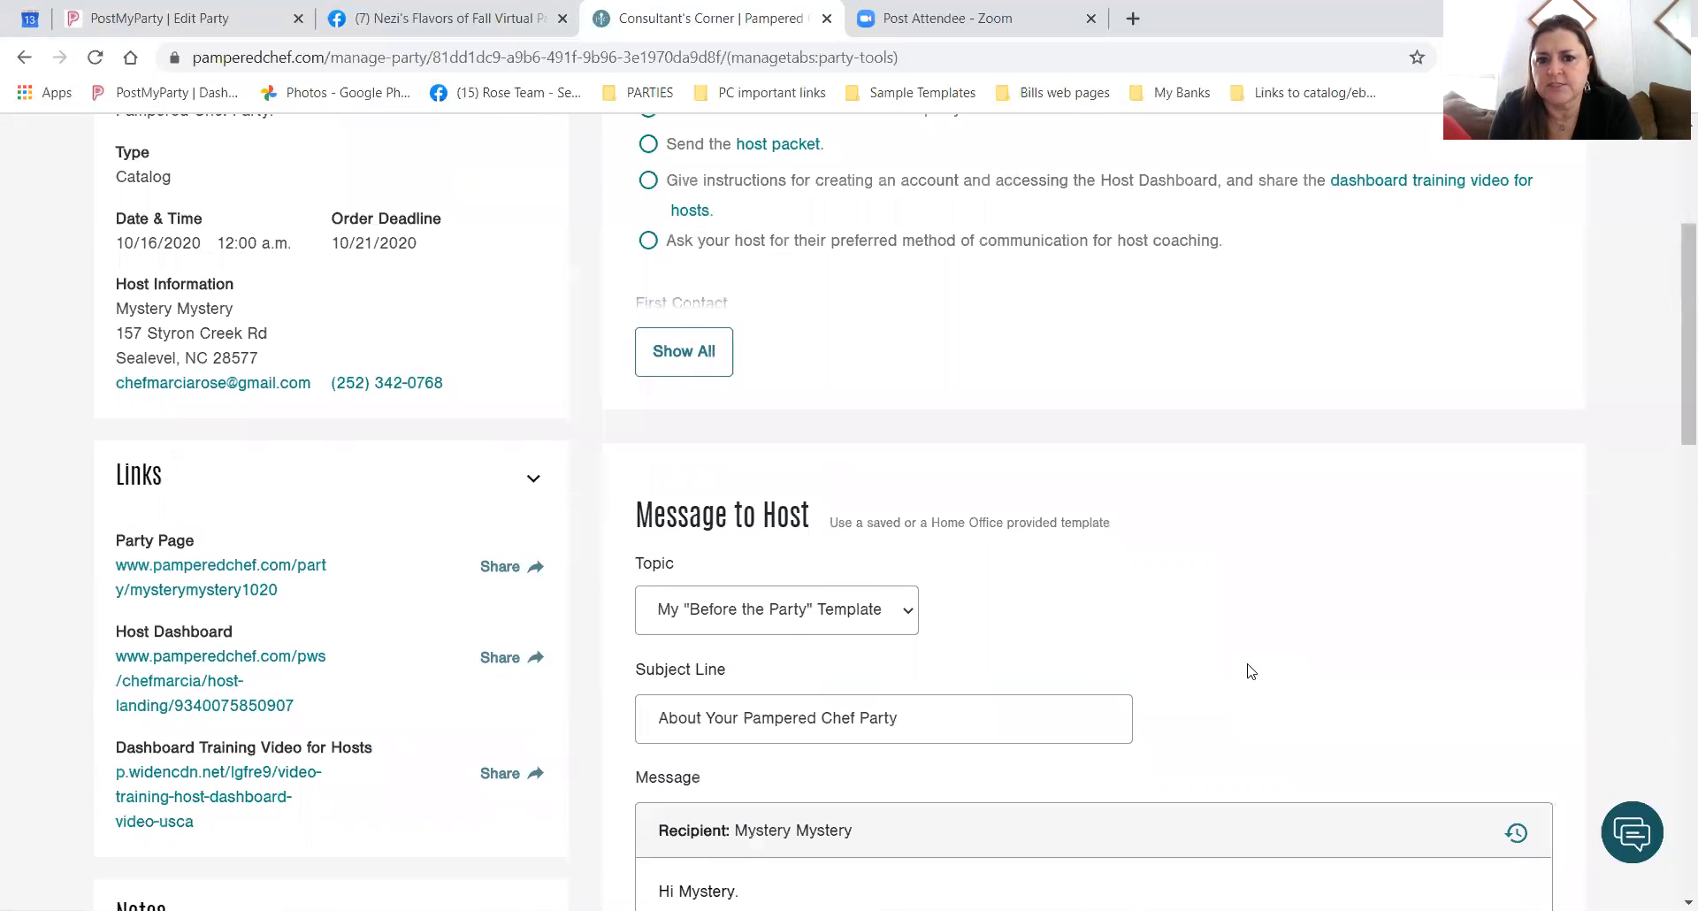
scroll(1250, 672, "down", 3)
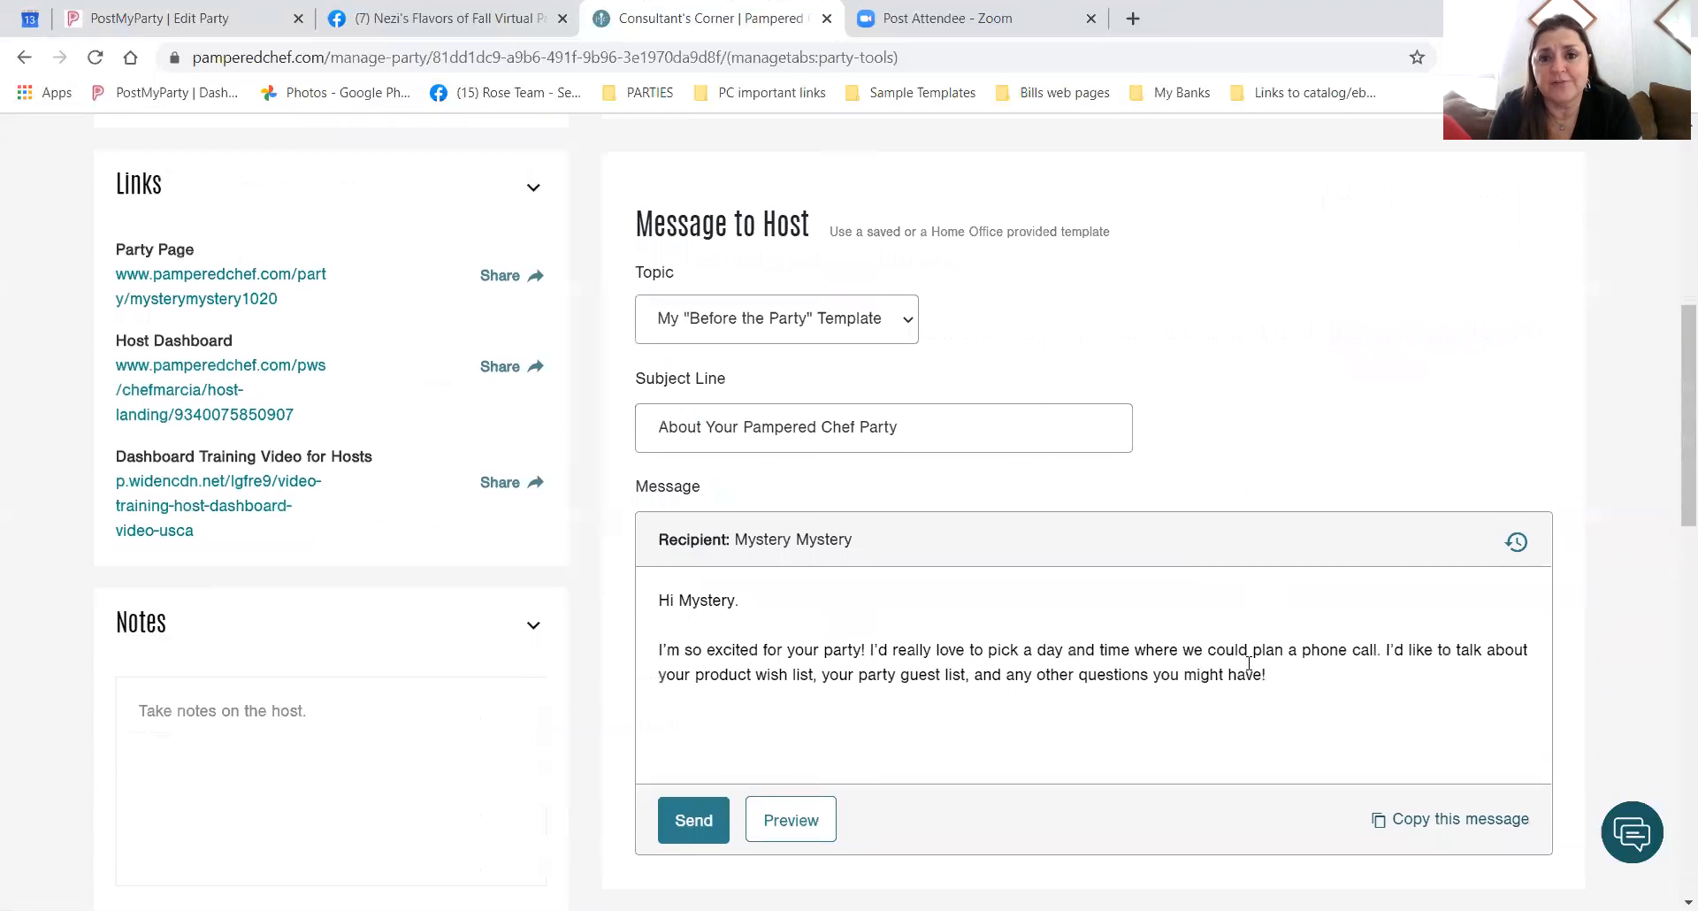
scroll(1248, 663, "up", 3)
scroll(1248, 663, "up", 2)
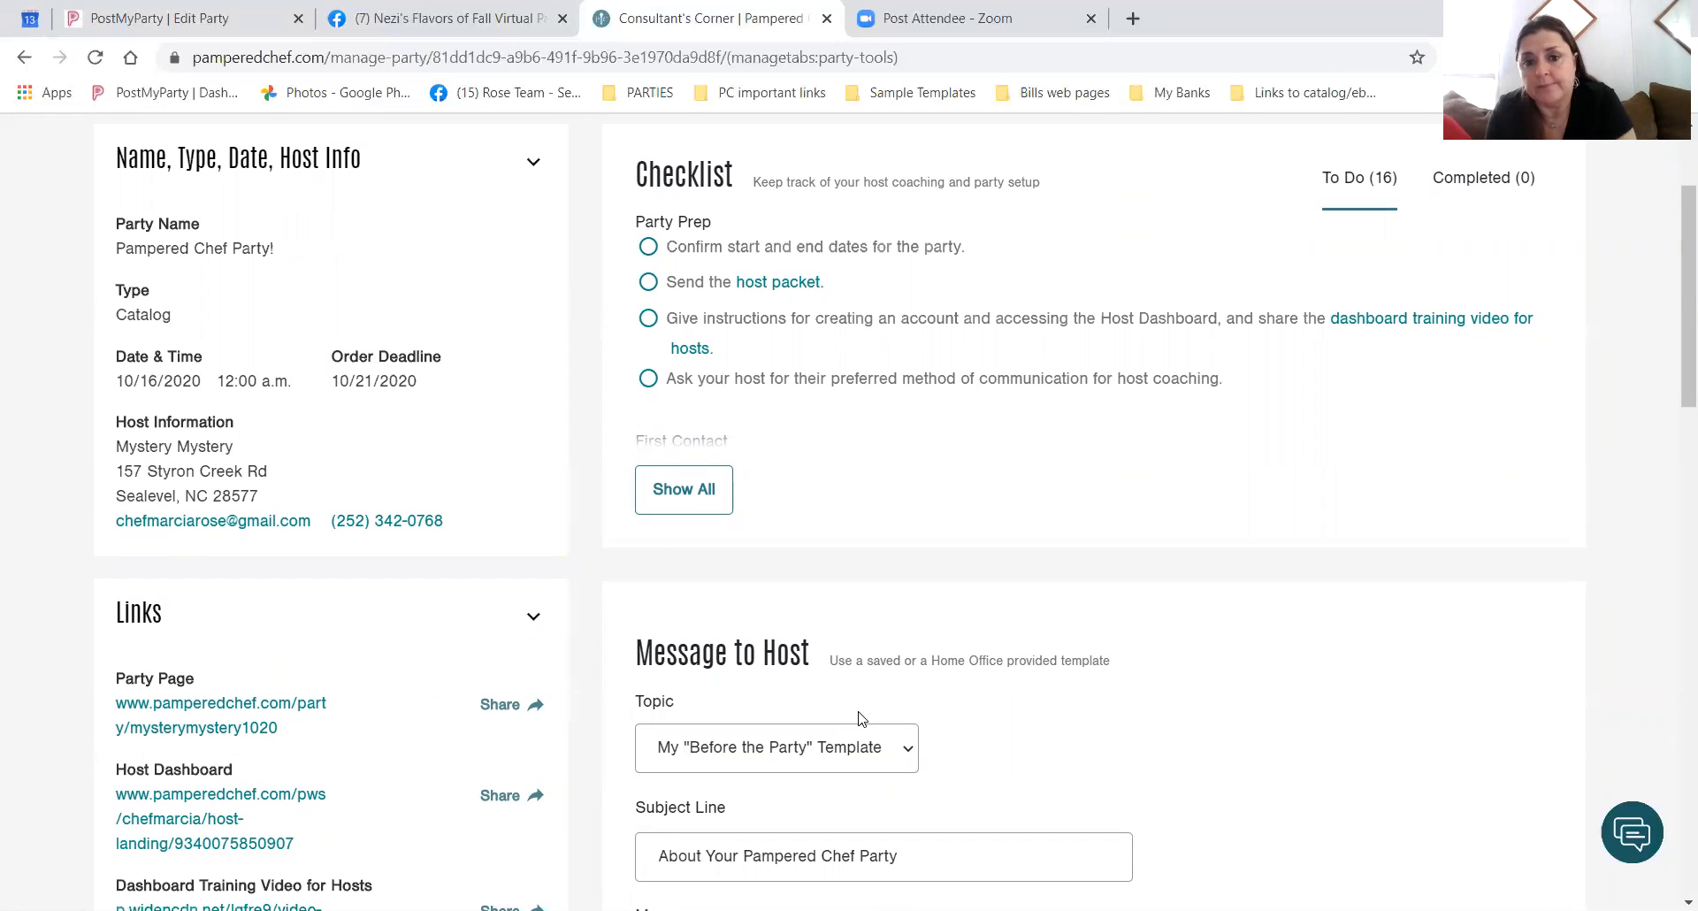
scroll(962, 665, "down", 2)
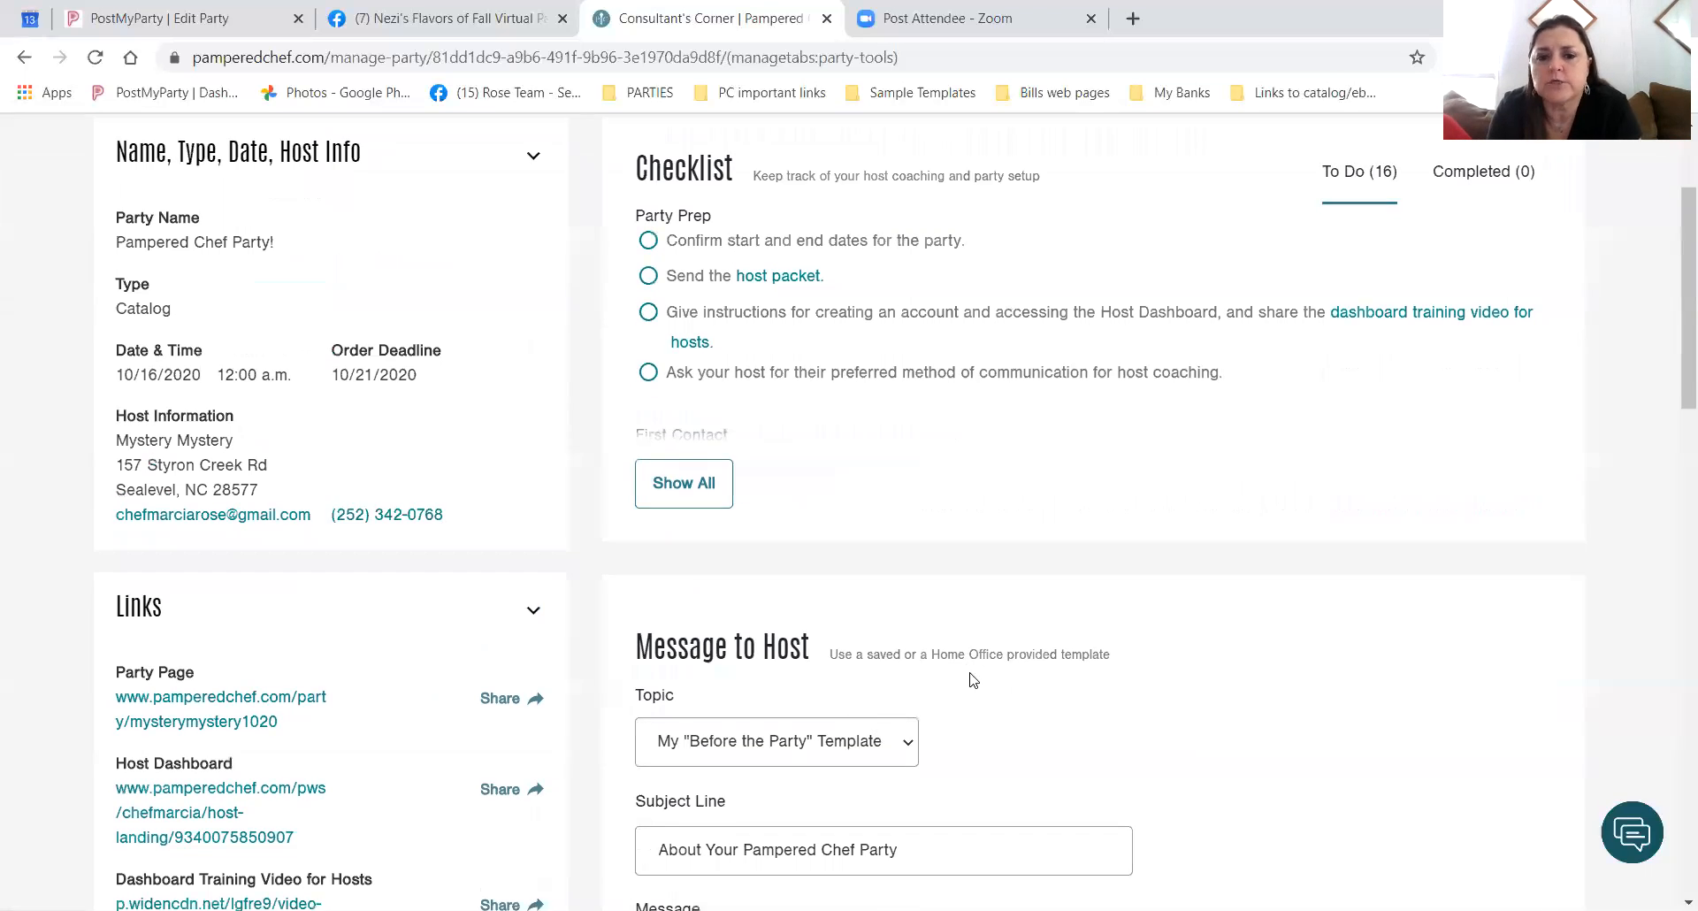
scroll(973, 679, "down", 5)
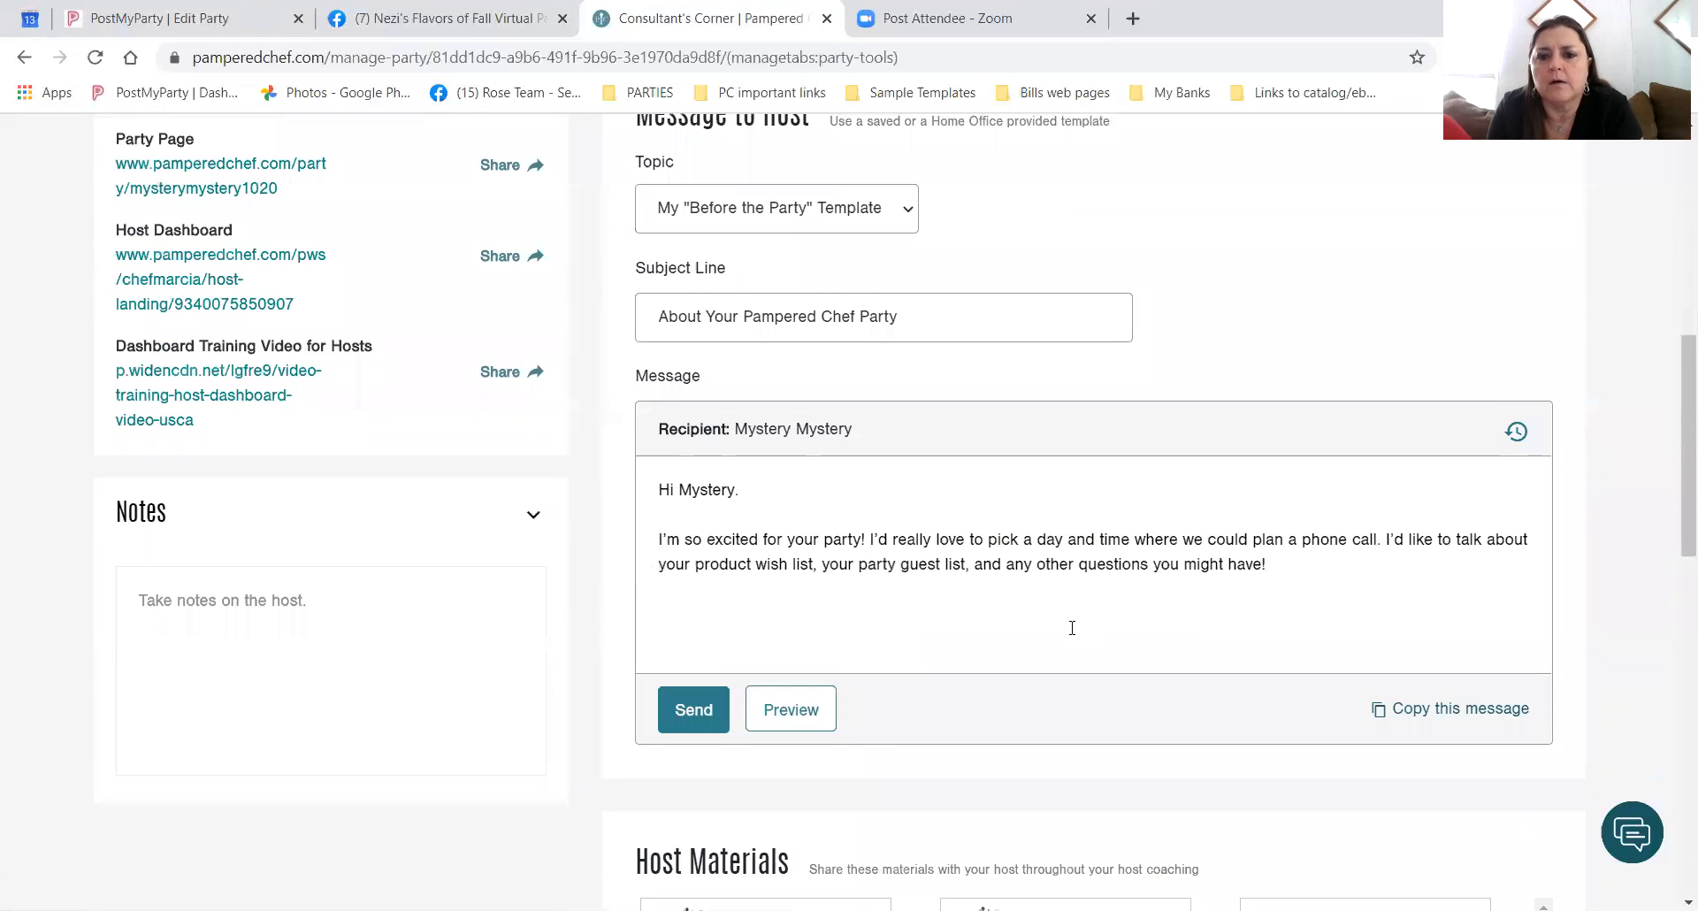
scroll(1072, 629, "down", 4)
scroll(1071, 633, "up", 12)
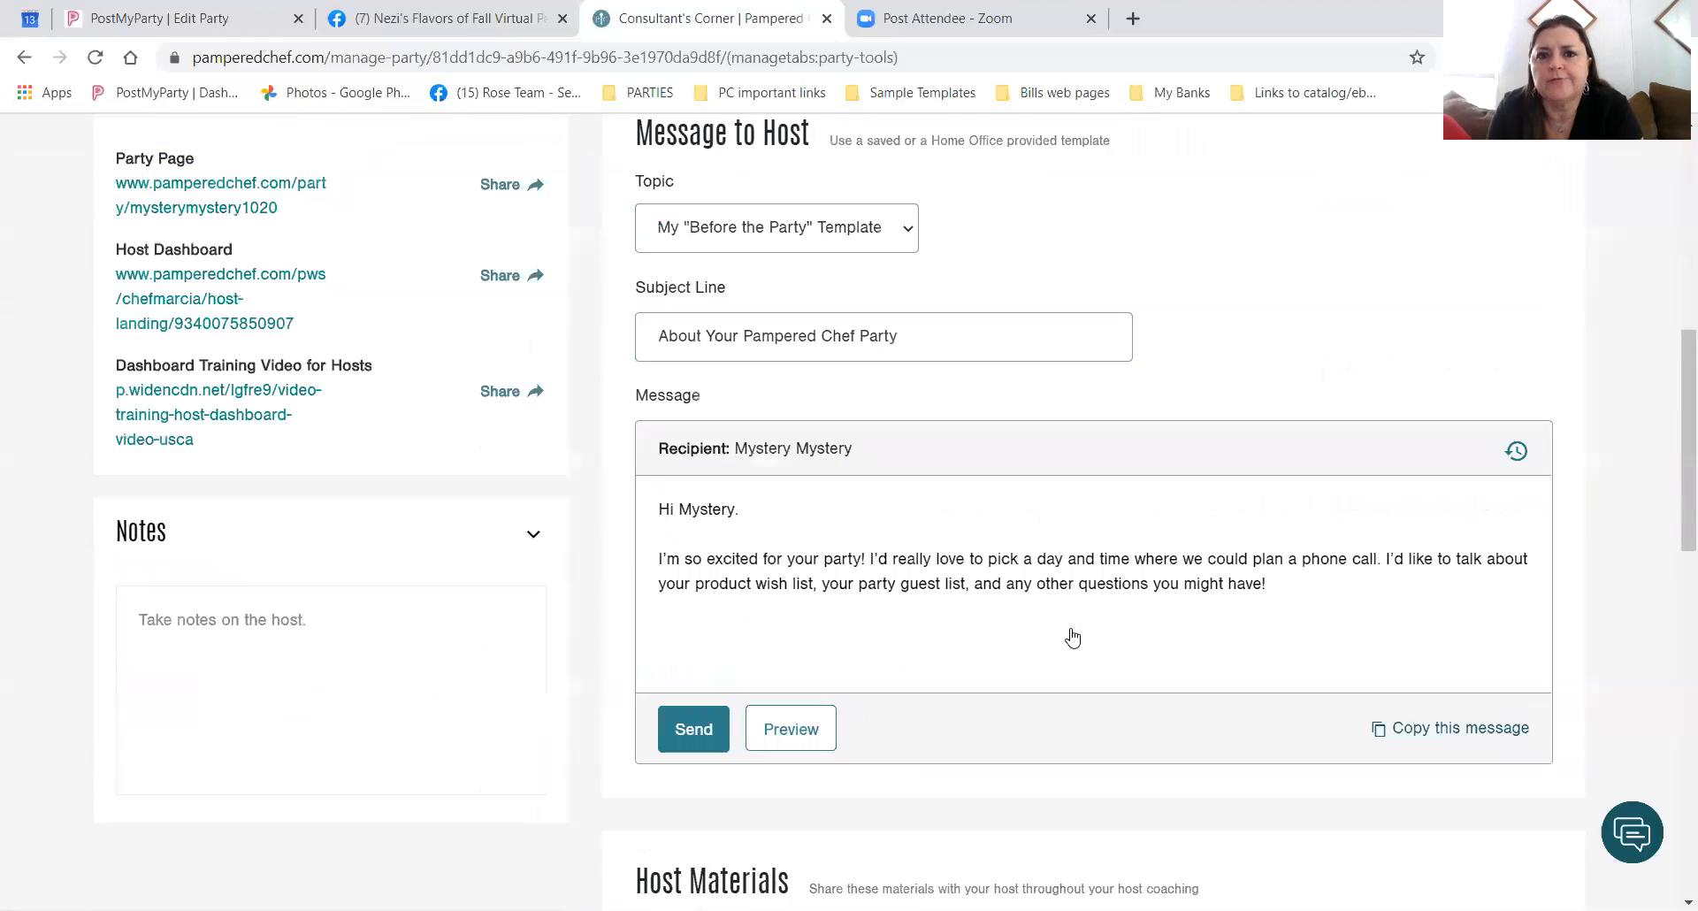
scroll(1072, 637, "up", 2)
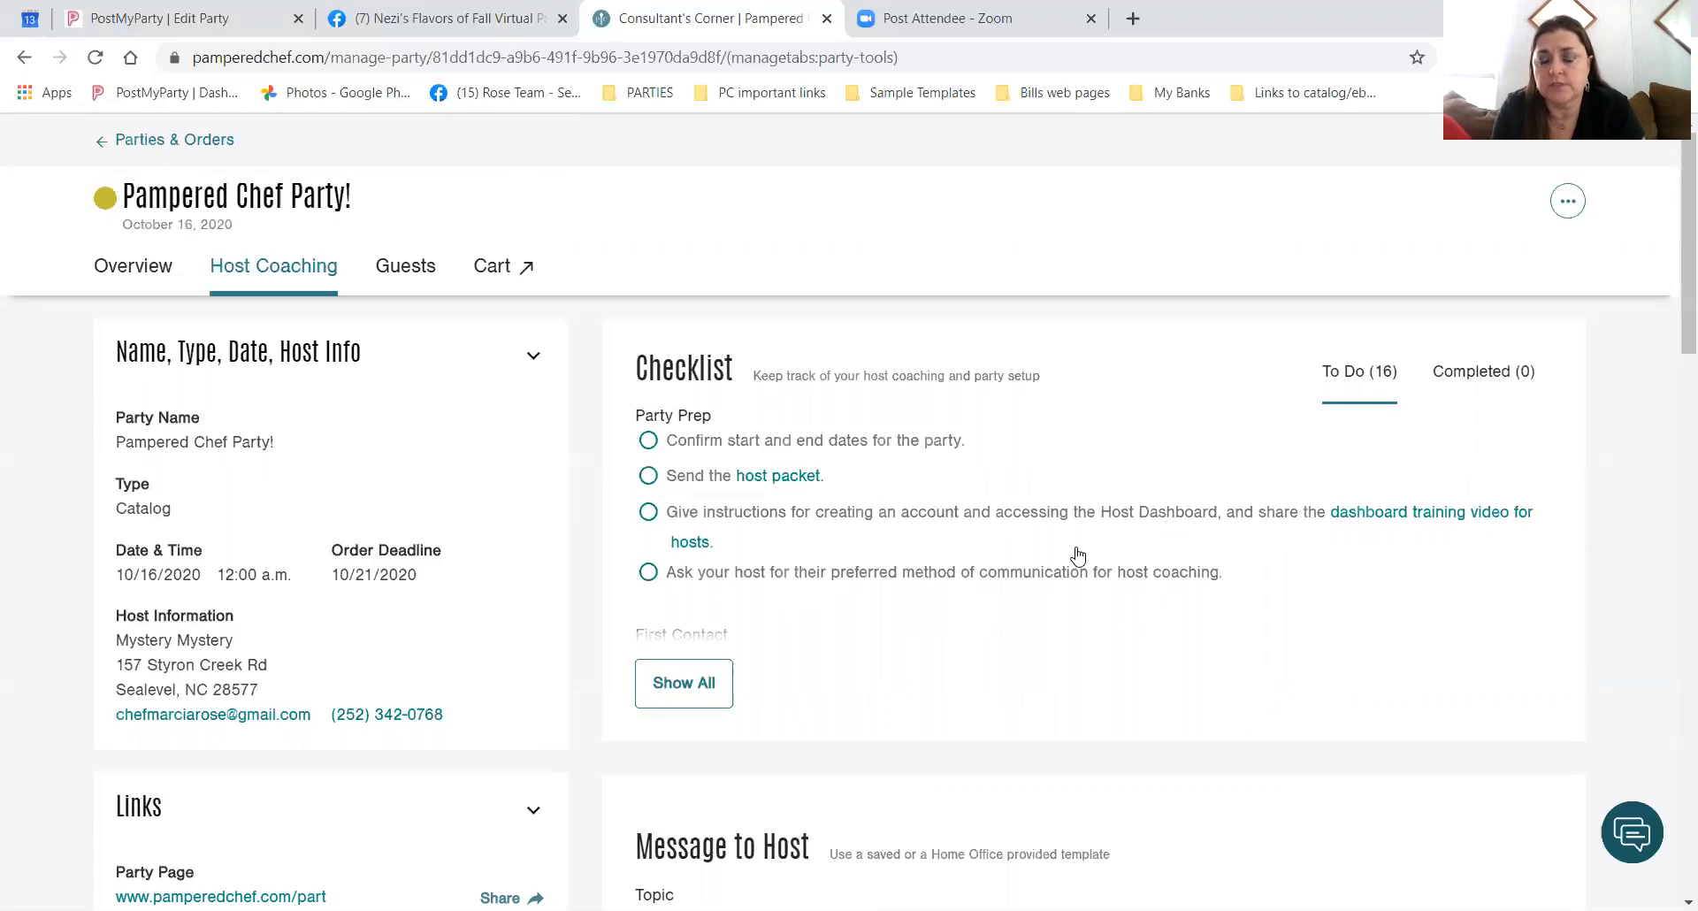
scroll(698, 470, "down", 2)
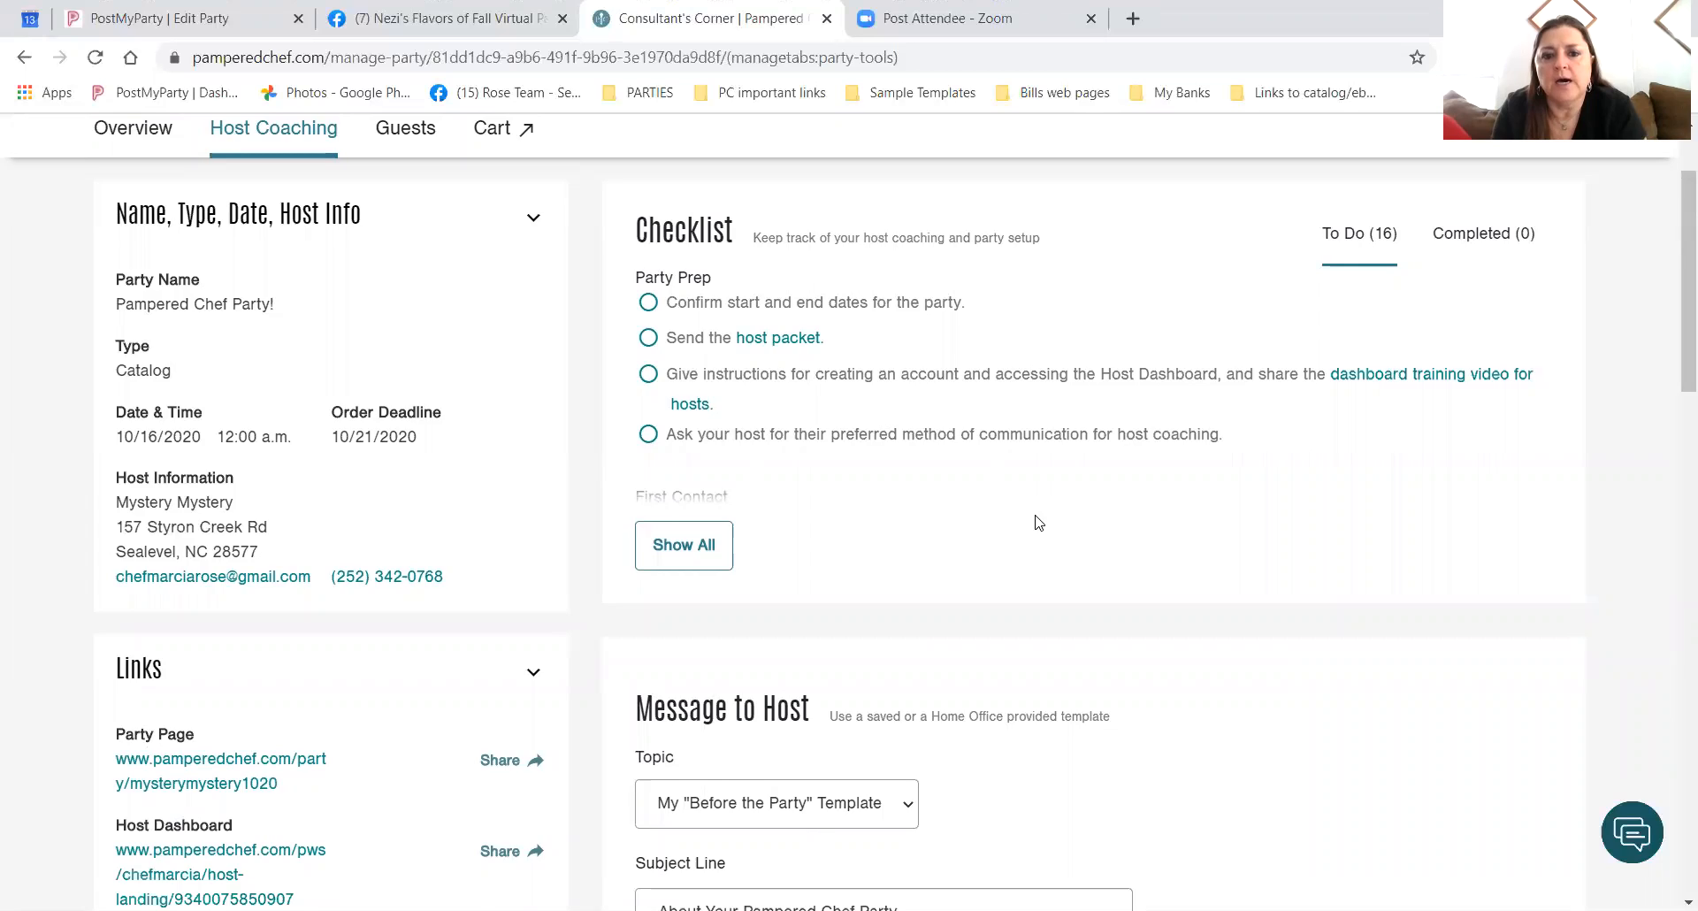
scroll(1036, 520, "down", 2)
left_click(688, 388)
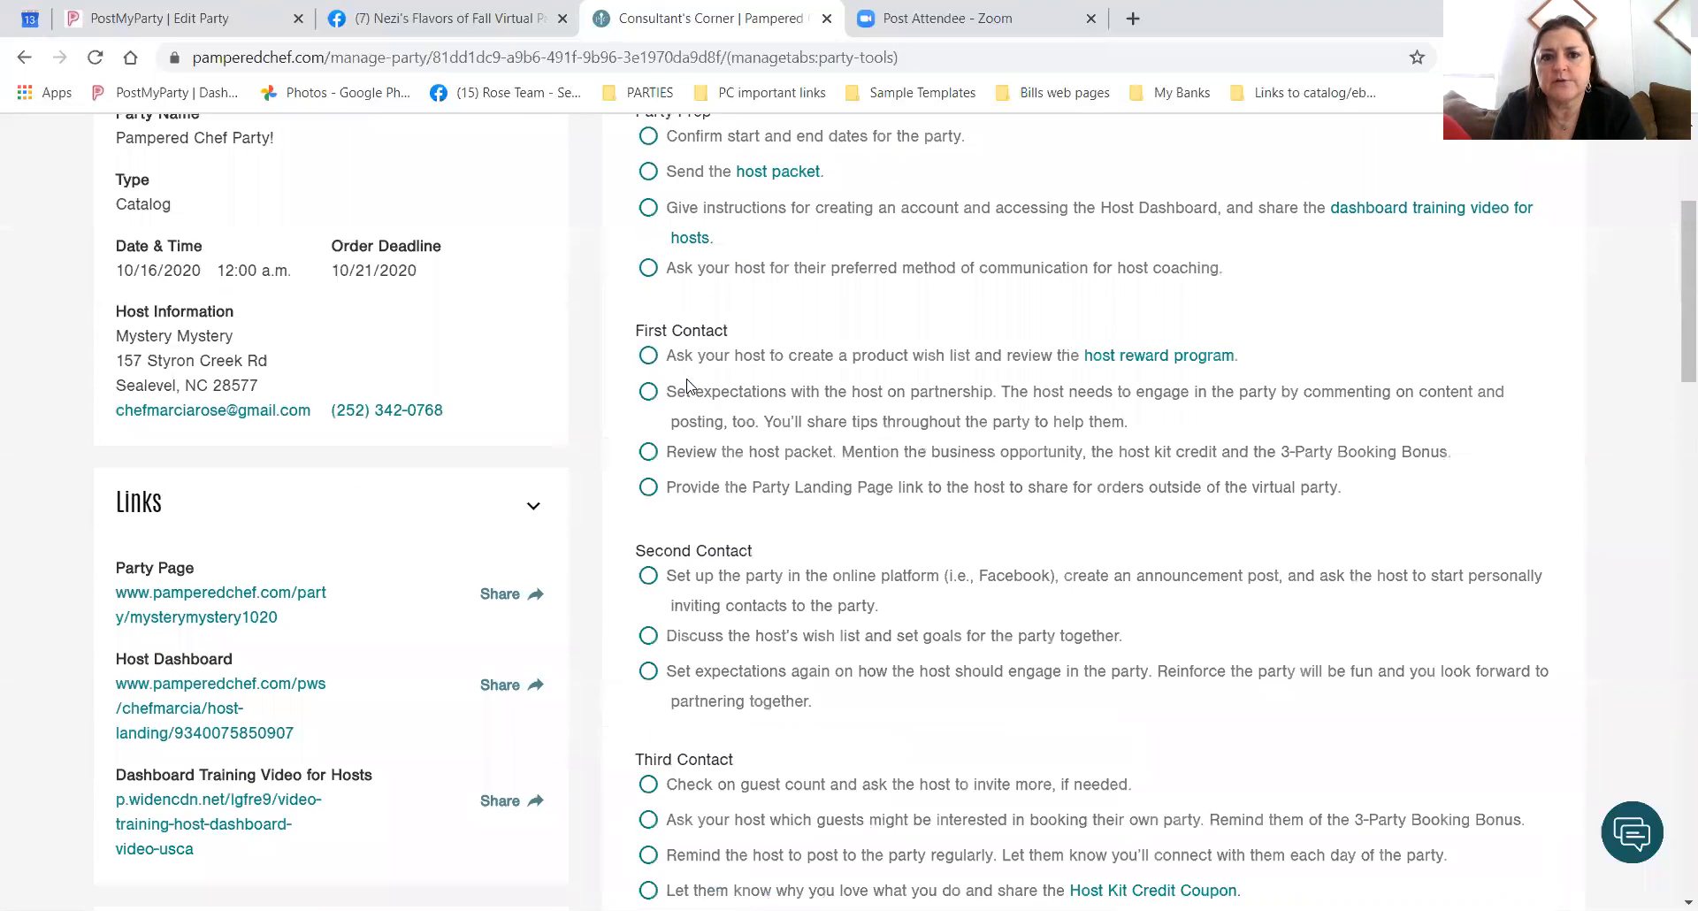
scroll(891, 482, "down", 5)
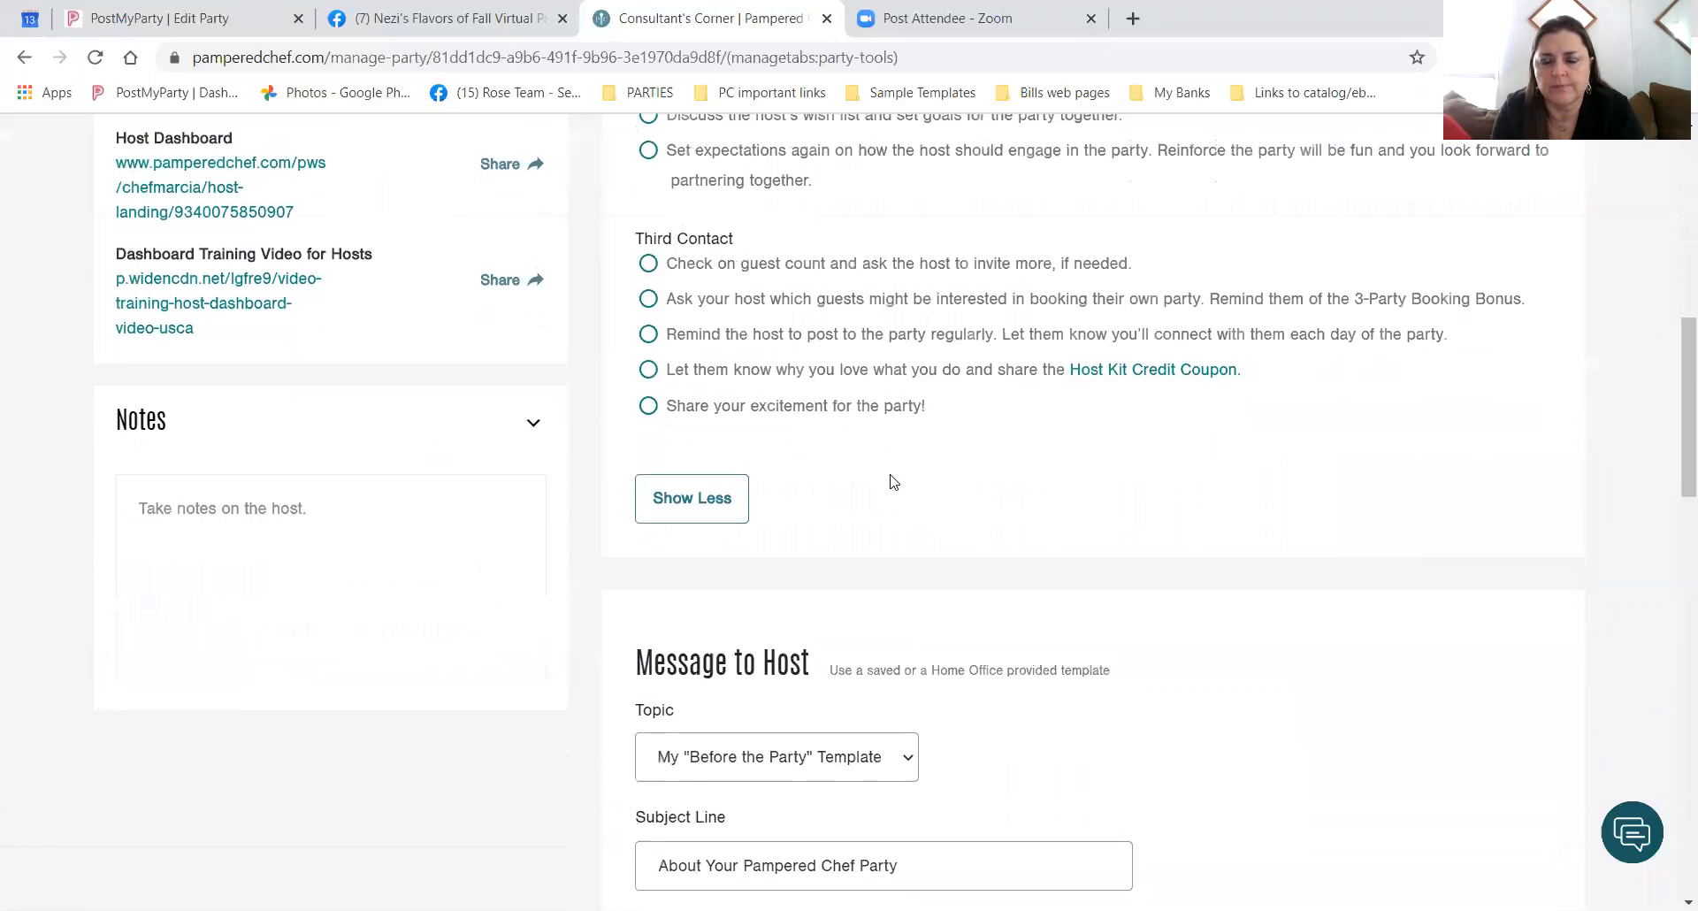
scroll(892, 482, "up", 8)
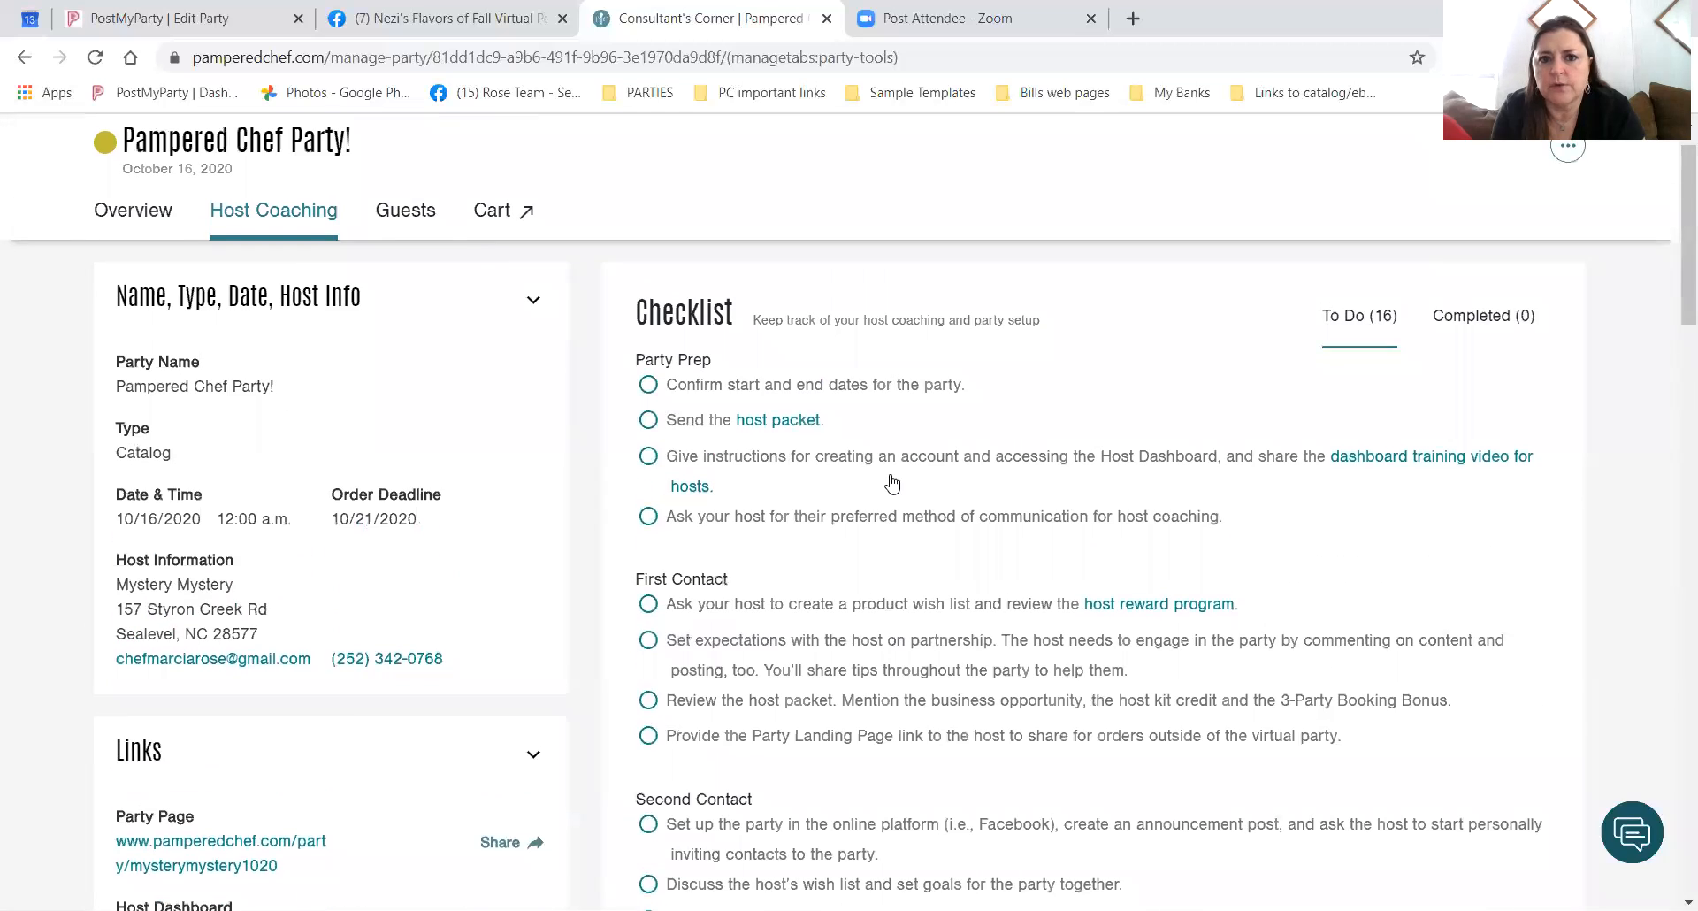
scroll(891, 484, "down", 6)
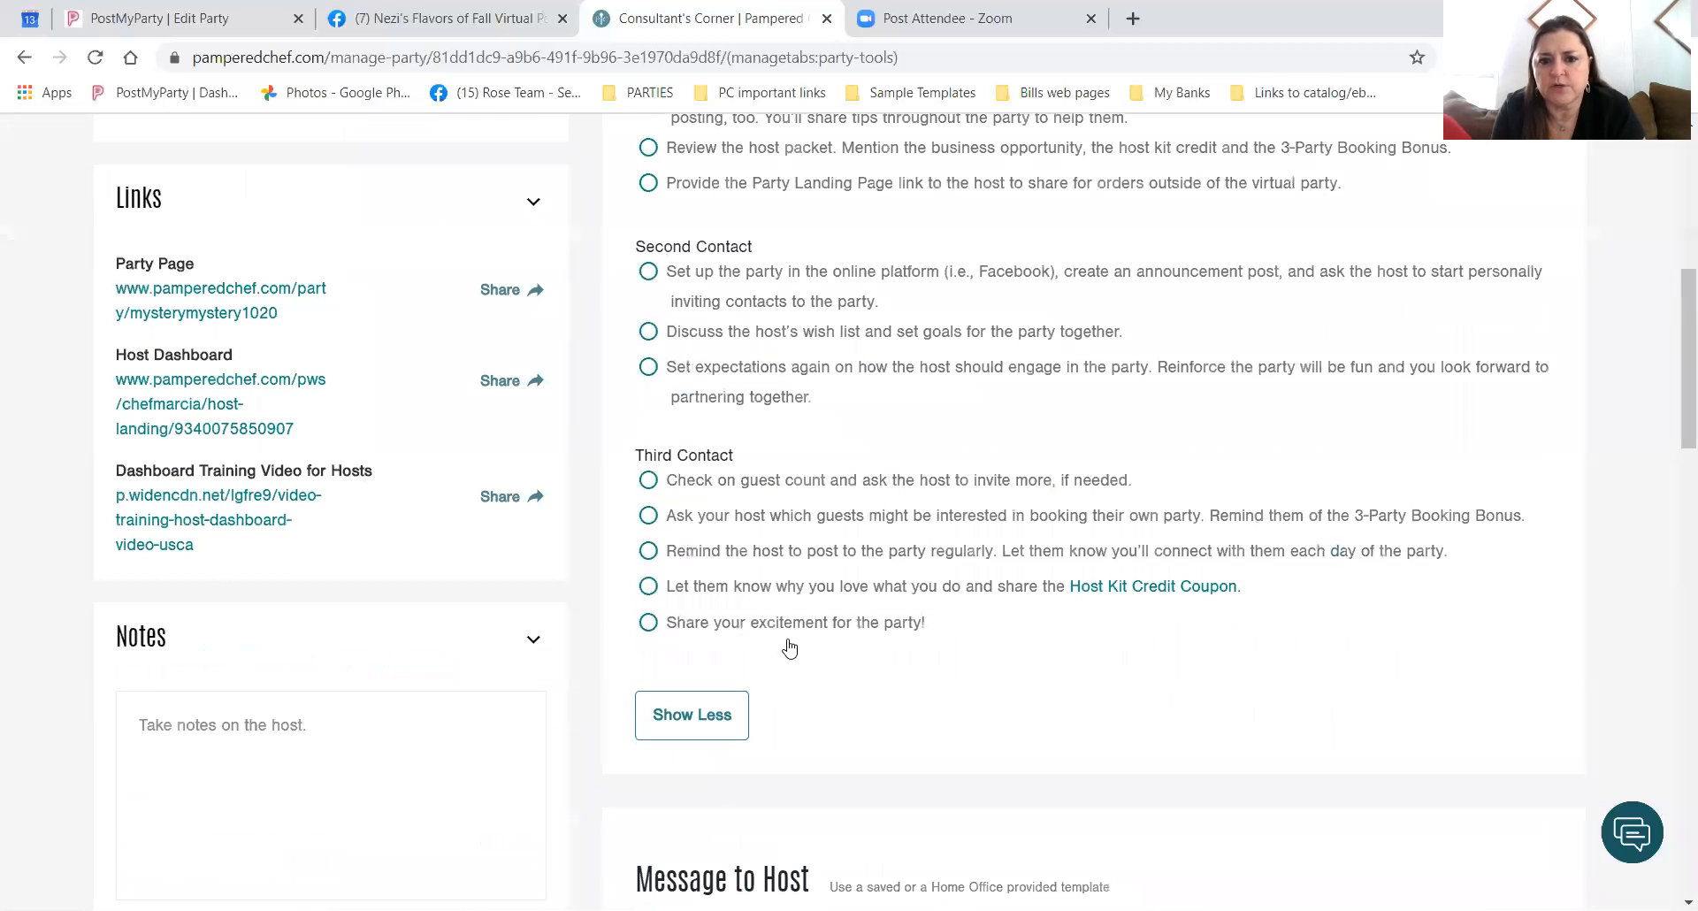
left_click(691, 715)
scroll(1185, 504, "down", 3)
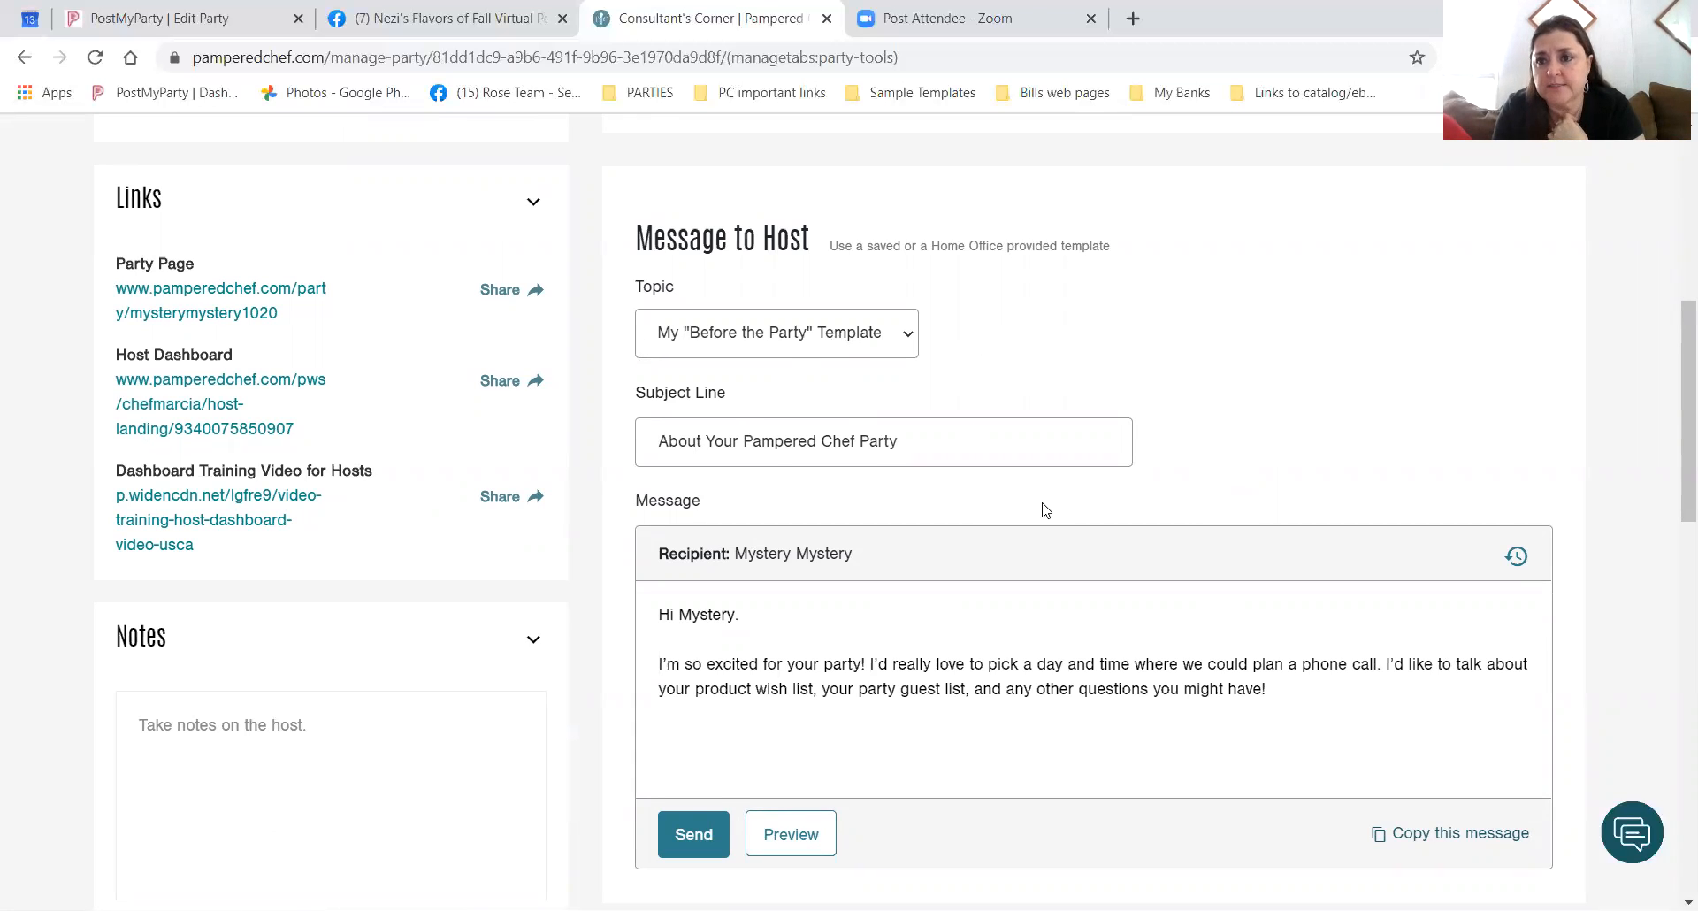
scroll(1044, 510, "down", 1)
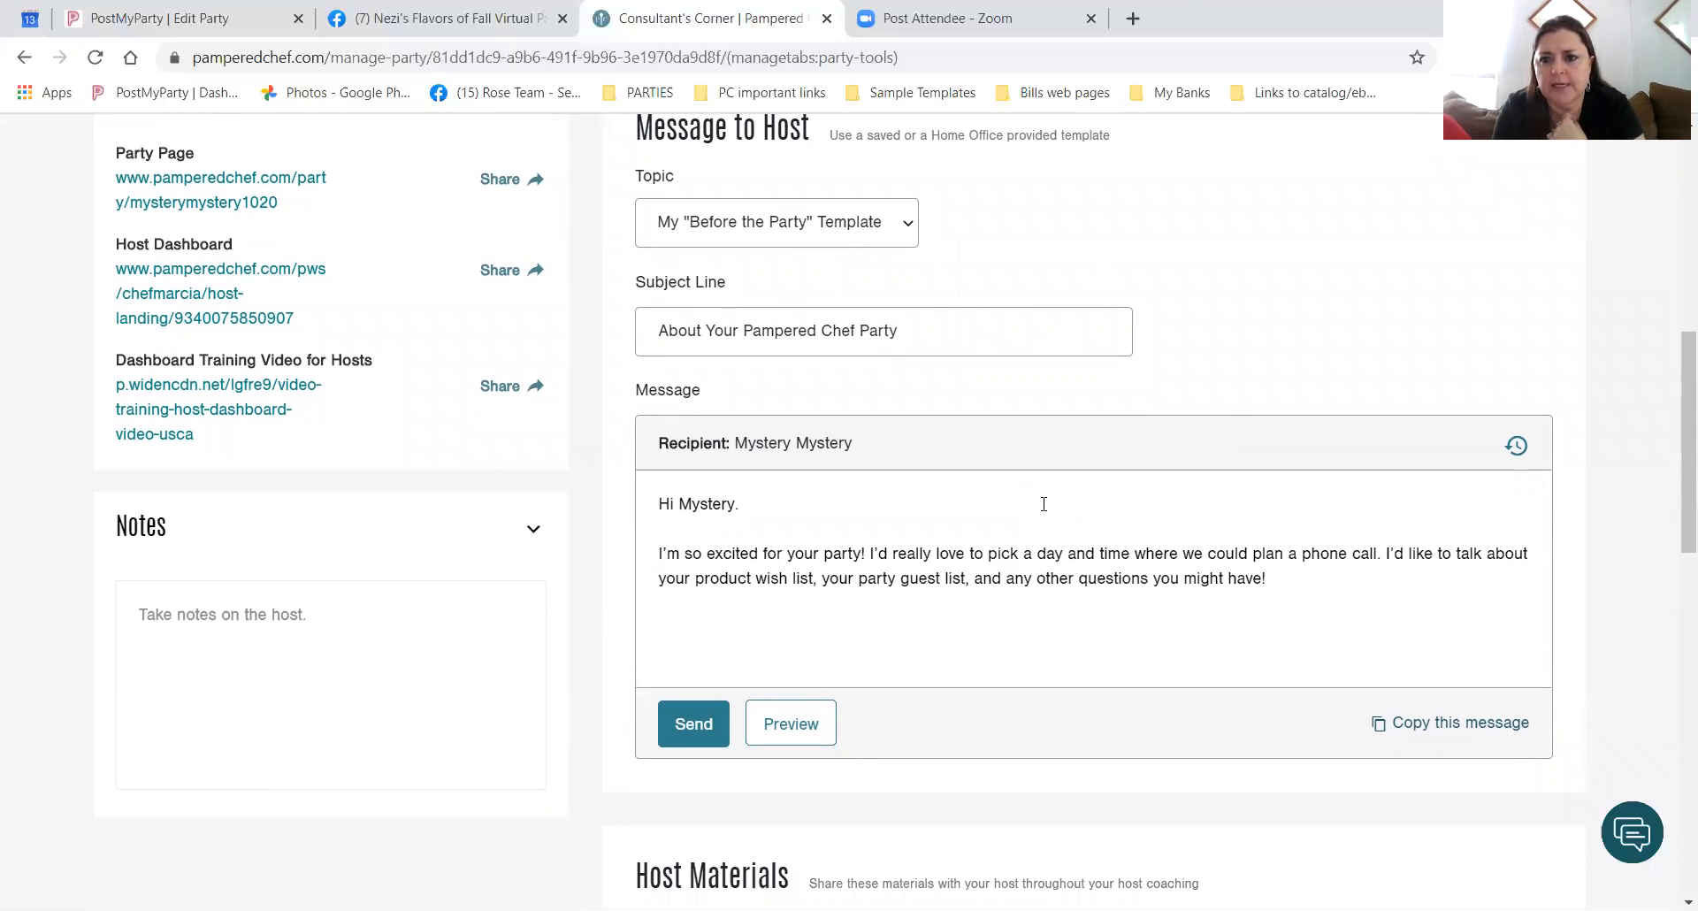
scroll(1245, 598, "down", 1)
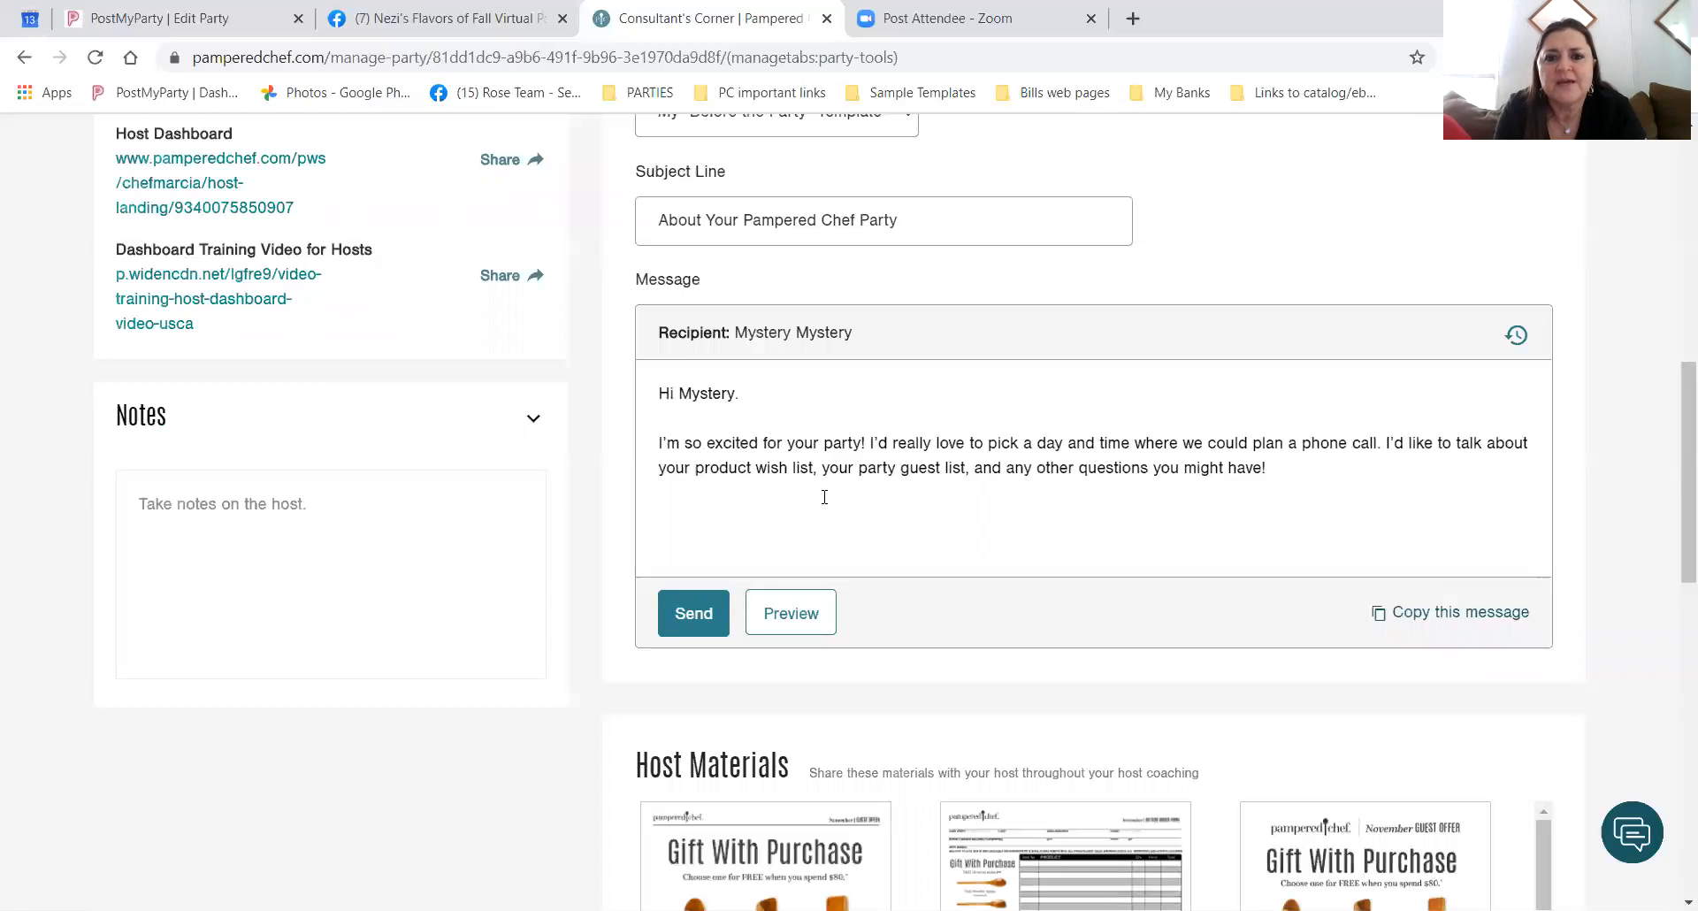
scroll(1050, 488, "up", 1)
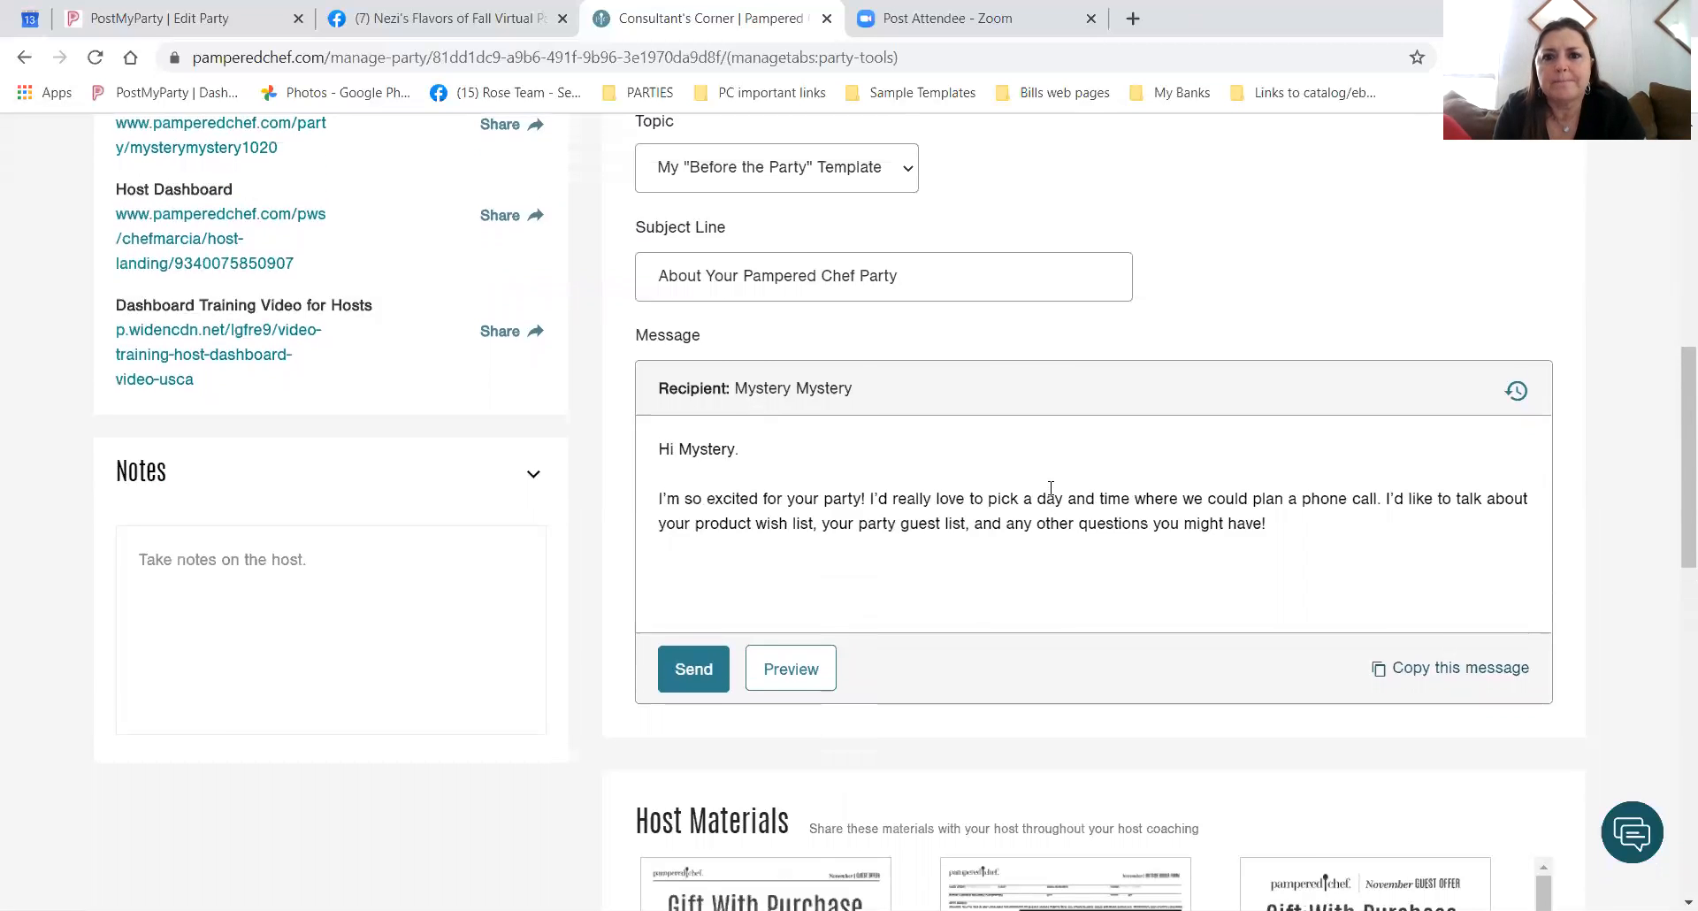
scroll(1013, 492, "down", 3)
scroll(1013, 492, "up", 4)
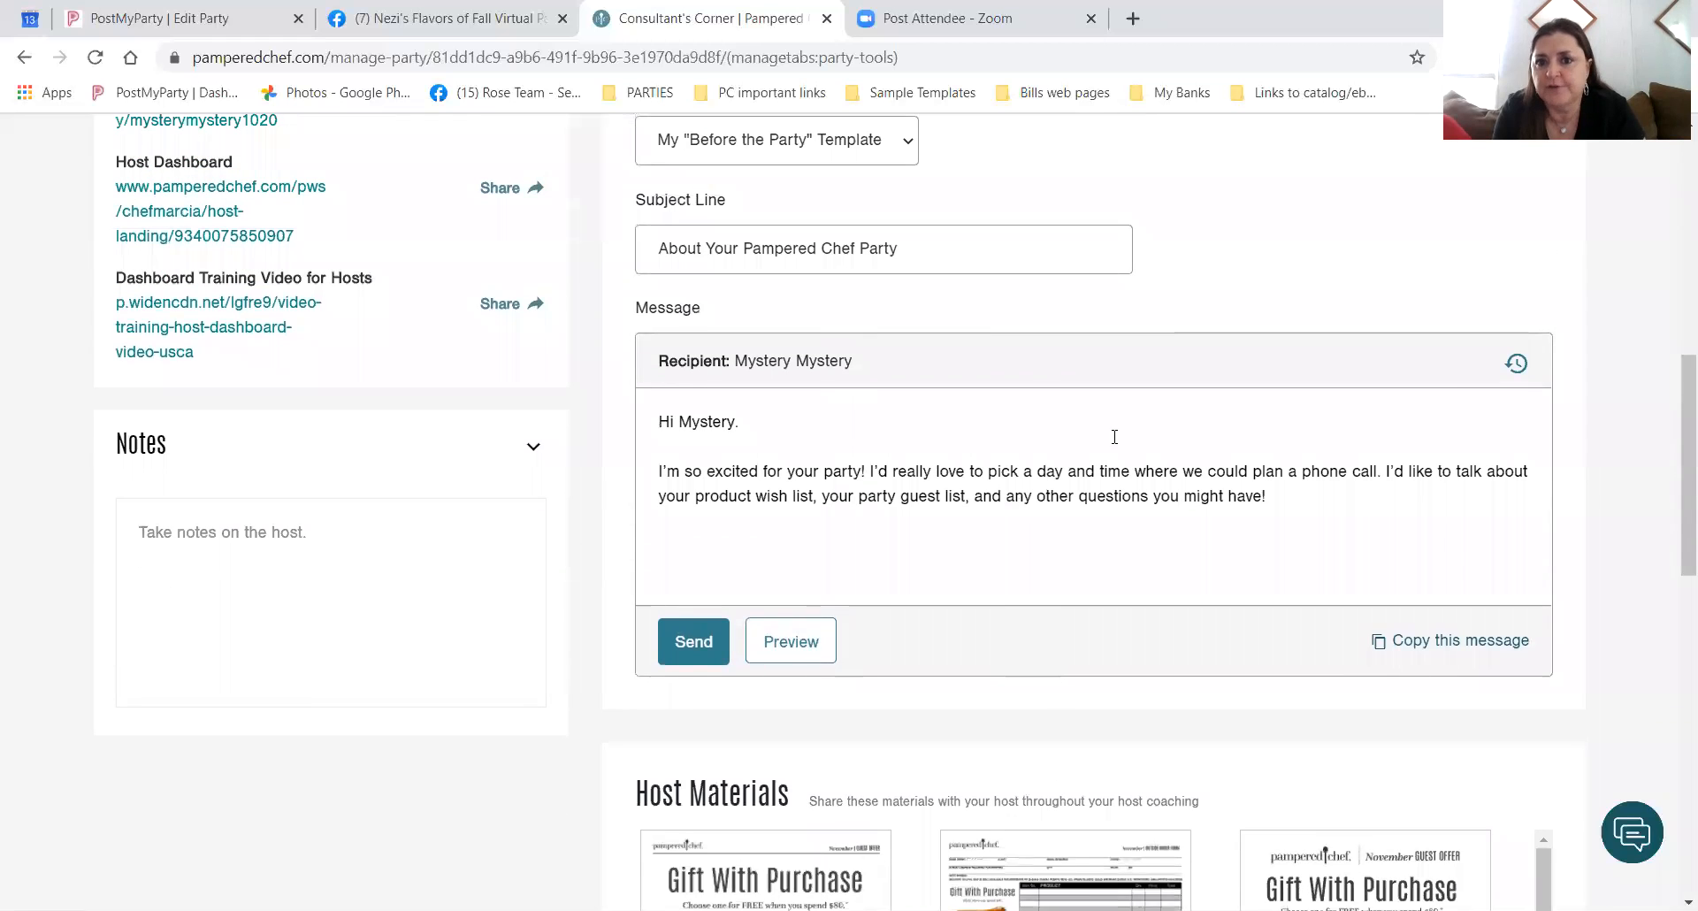
scroll(1074, 489, "down", 3)
scroll(1074, 489, "down", 1)
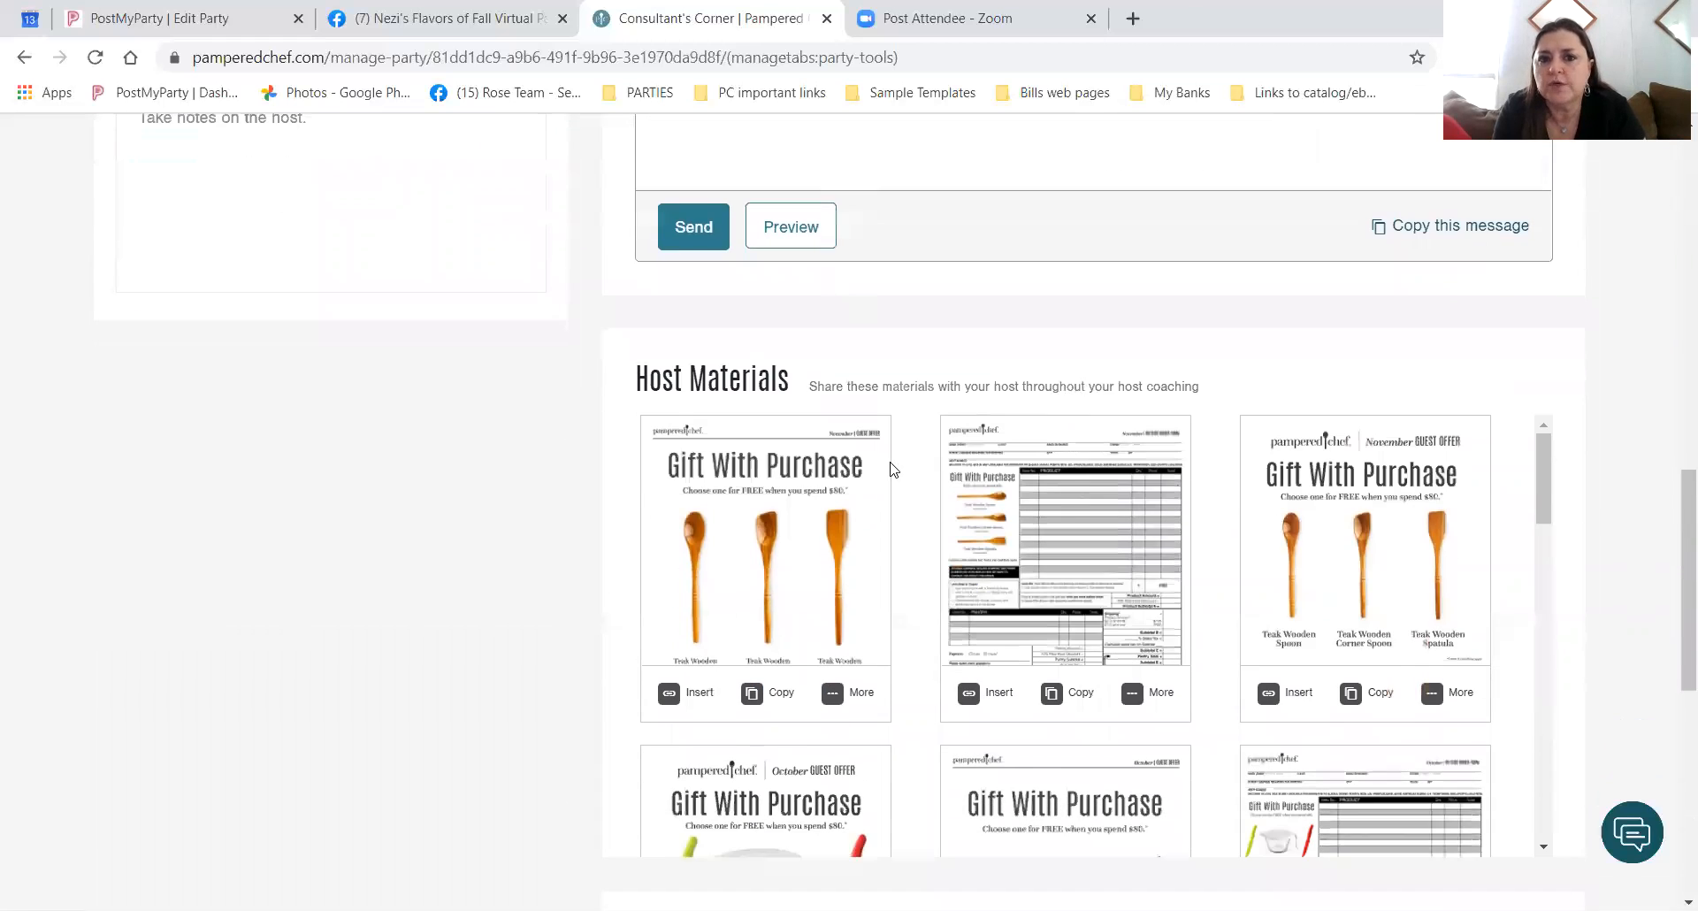
scroll(1161, 715, "down", 3)
scroll(1162, 715, "down", 5)
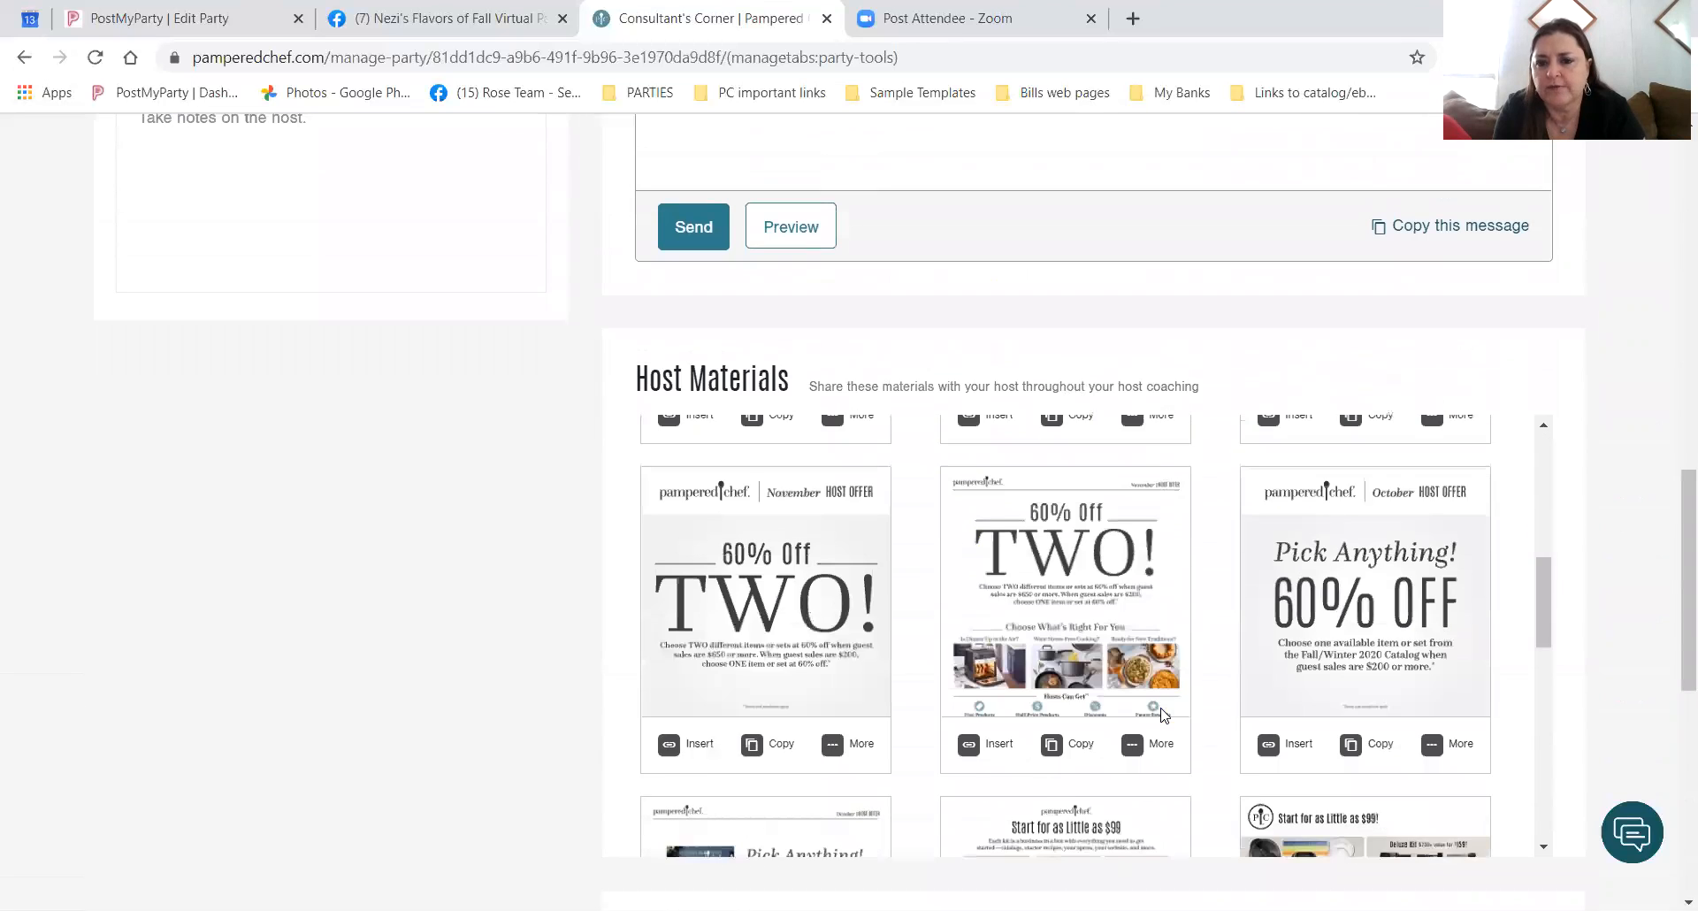
scroll(1161, 715, "down", 6)
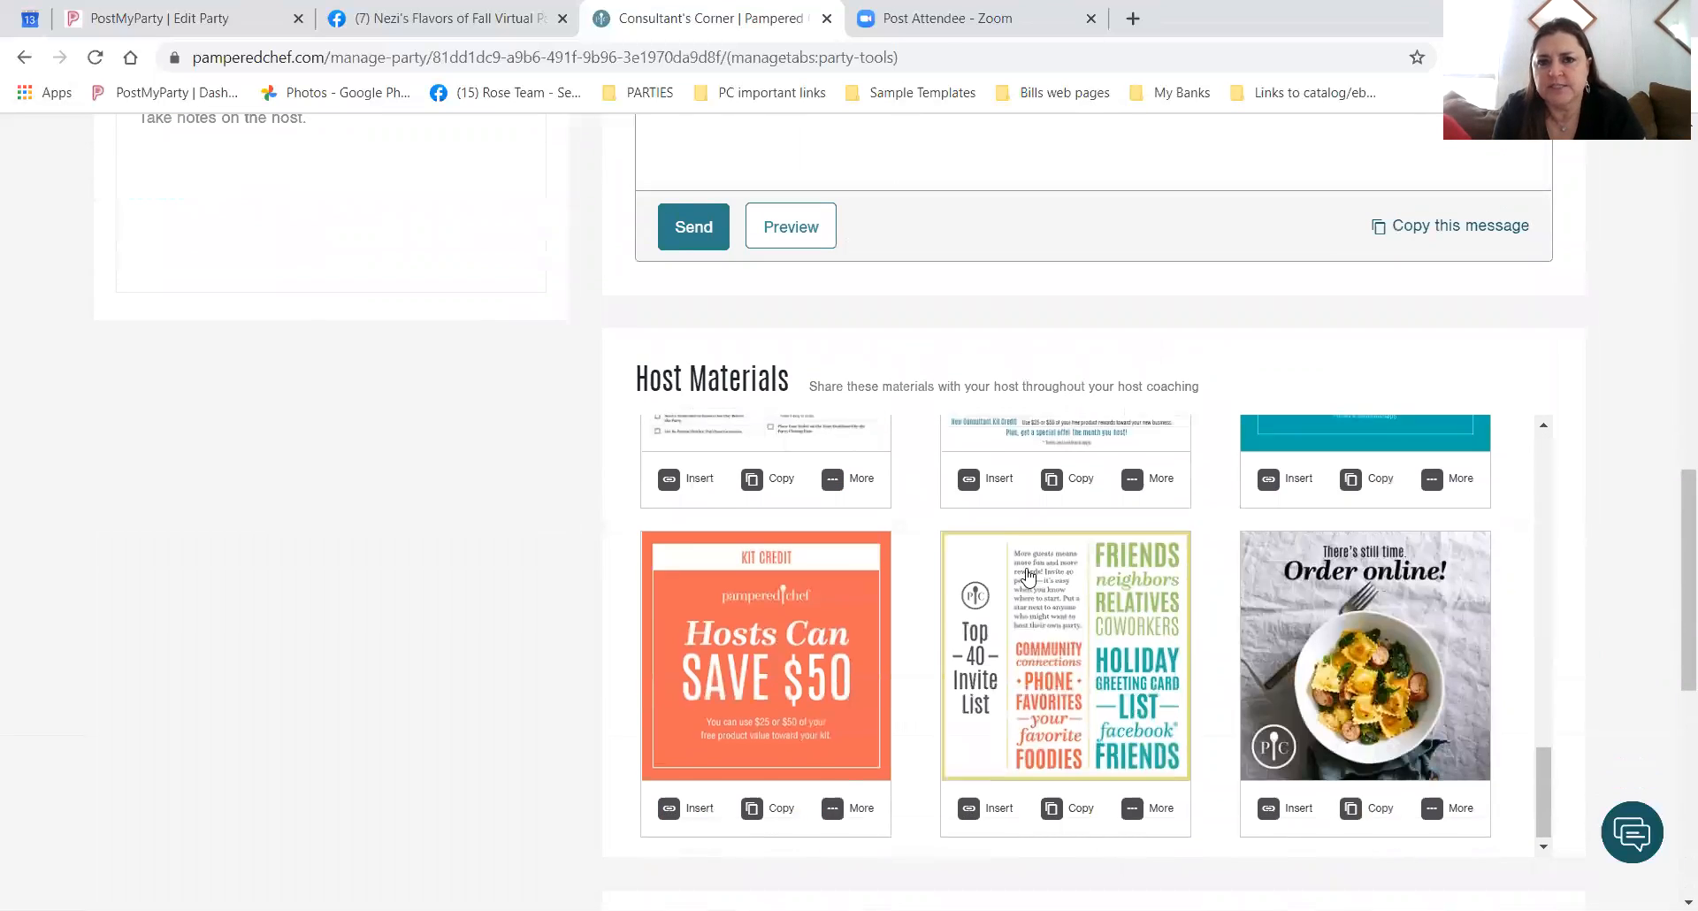
scroll(1219, 523, "up", 7)
scroll(879, 369, "up", 3)
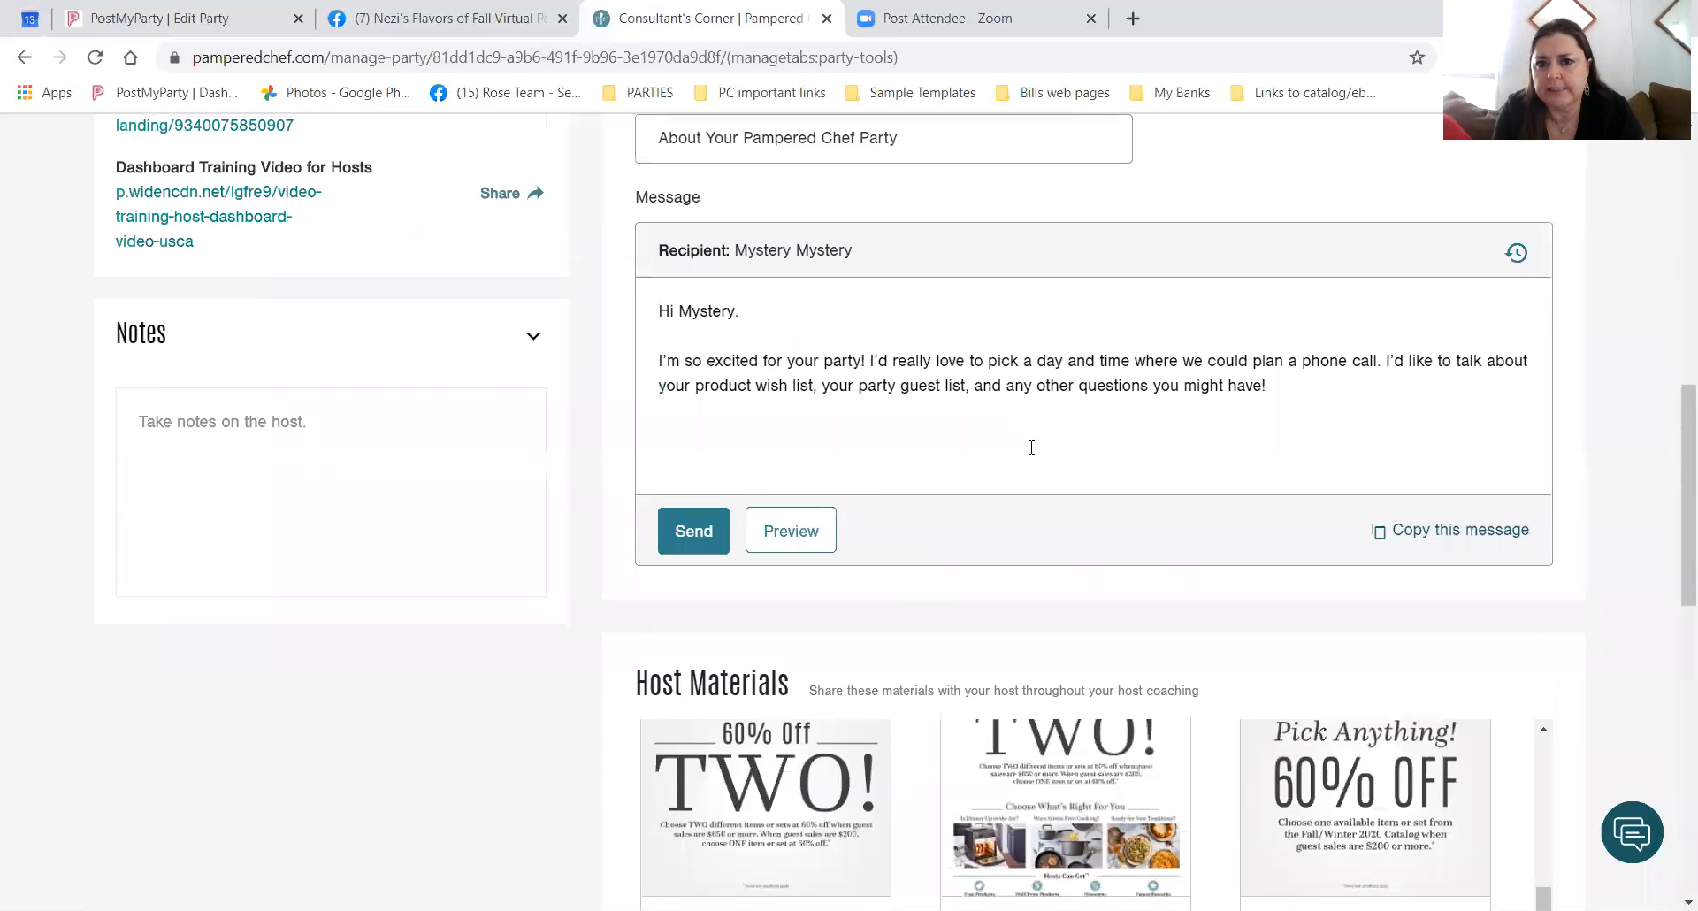
scroll(1183, 763, "down", 2)
scroll(1182, 763, "down", 5)
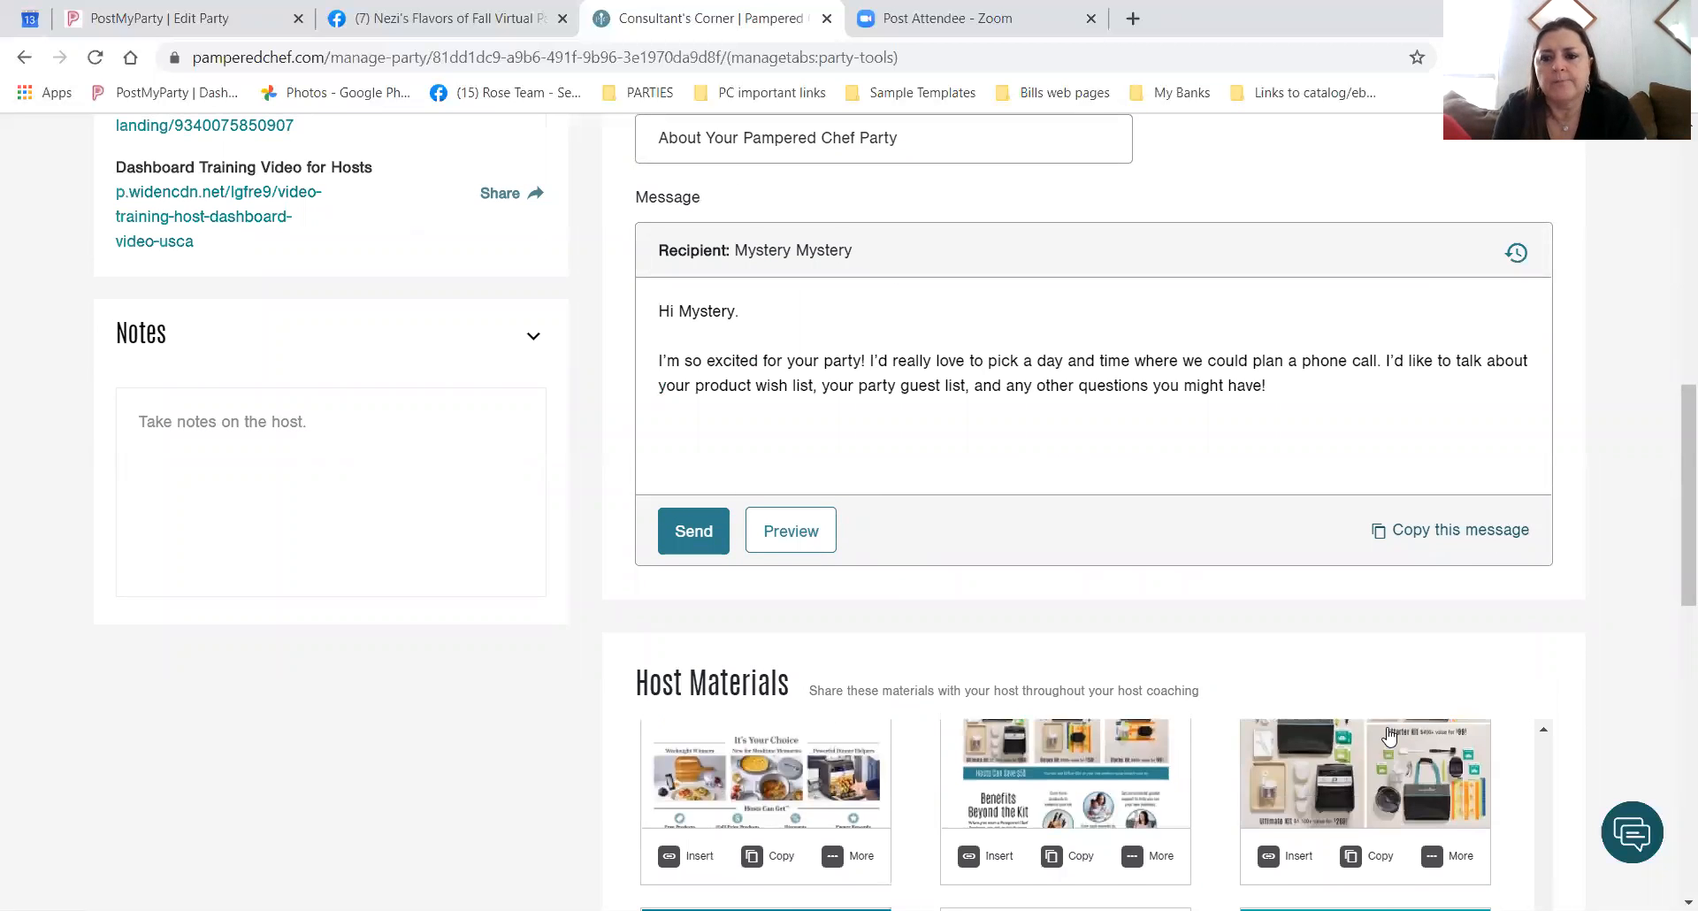
scroll(1575, 719, "down", 1)
scroll(1575, 719, "down", 10)
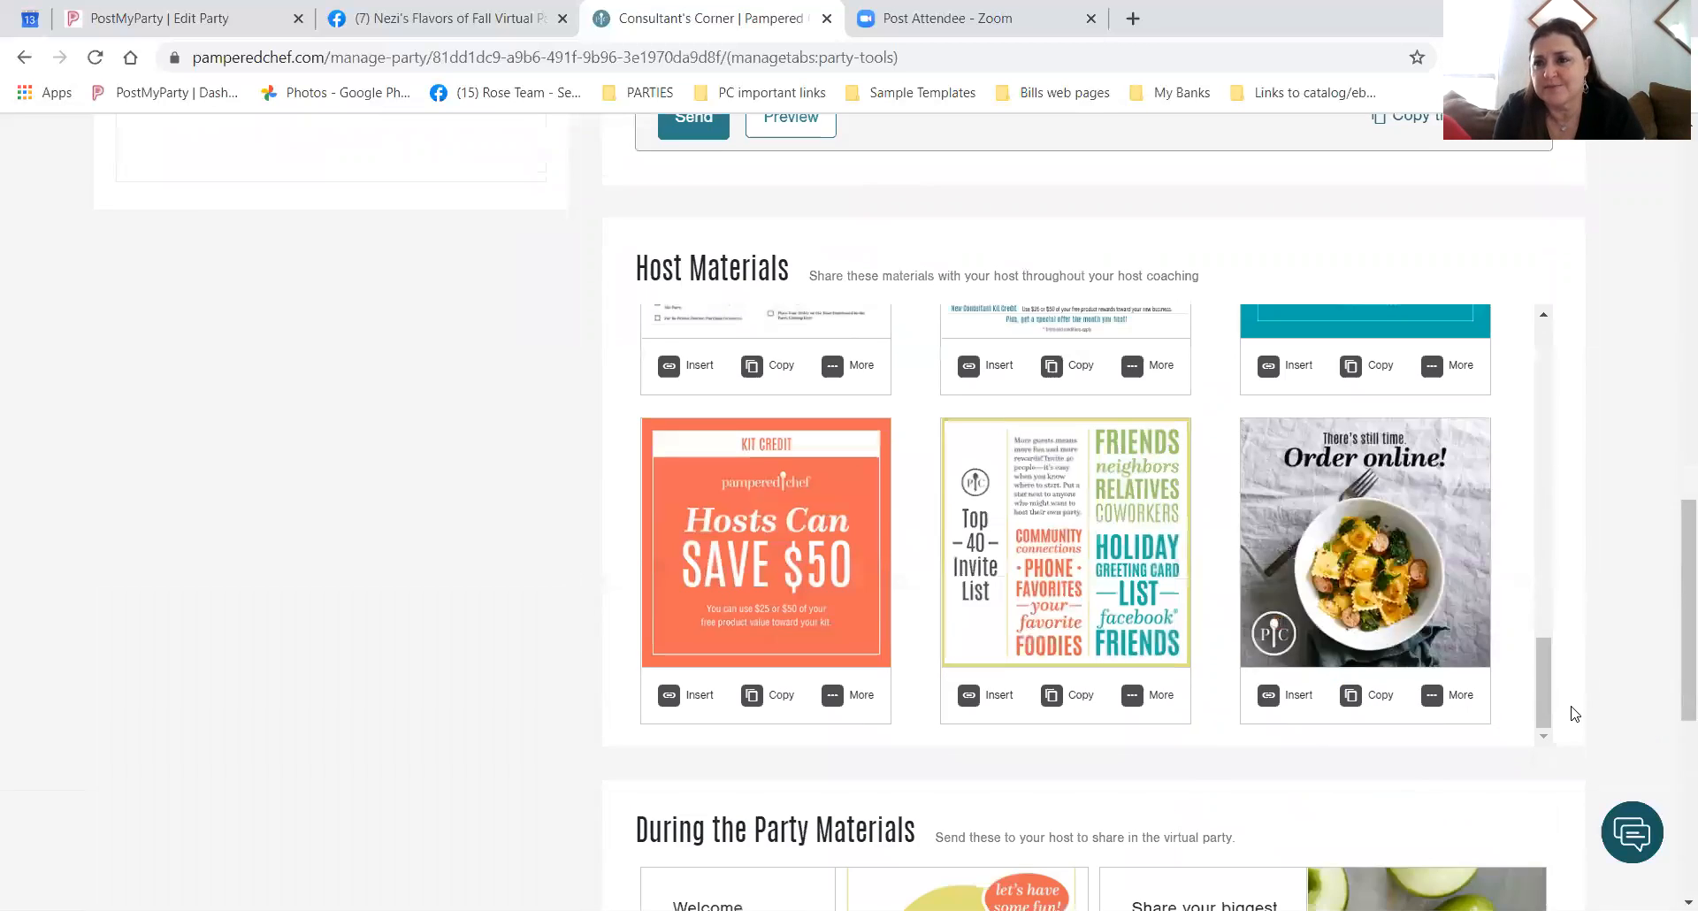
scroll(1233, 665, "up", 15)
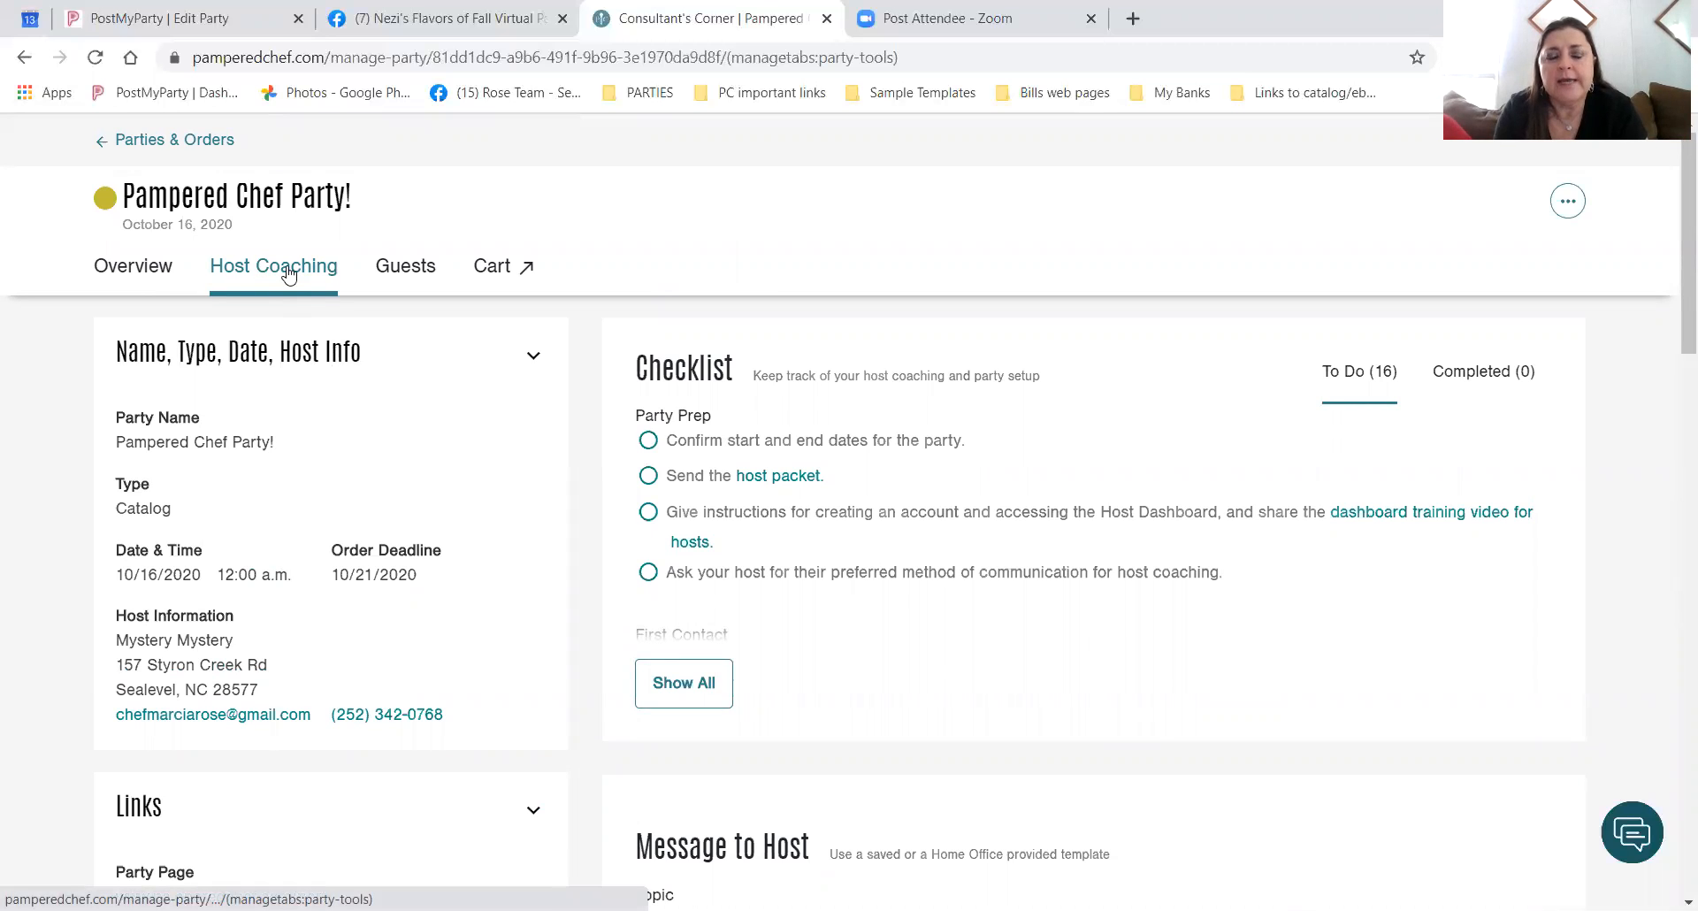
Check the Guest List, then return to Host Coaching and scroll to the 'About Your Pampered Chef Party' host message.
left_click(408, 275)
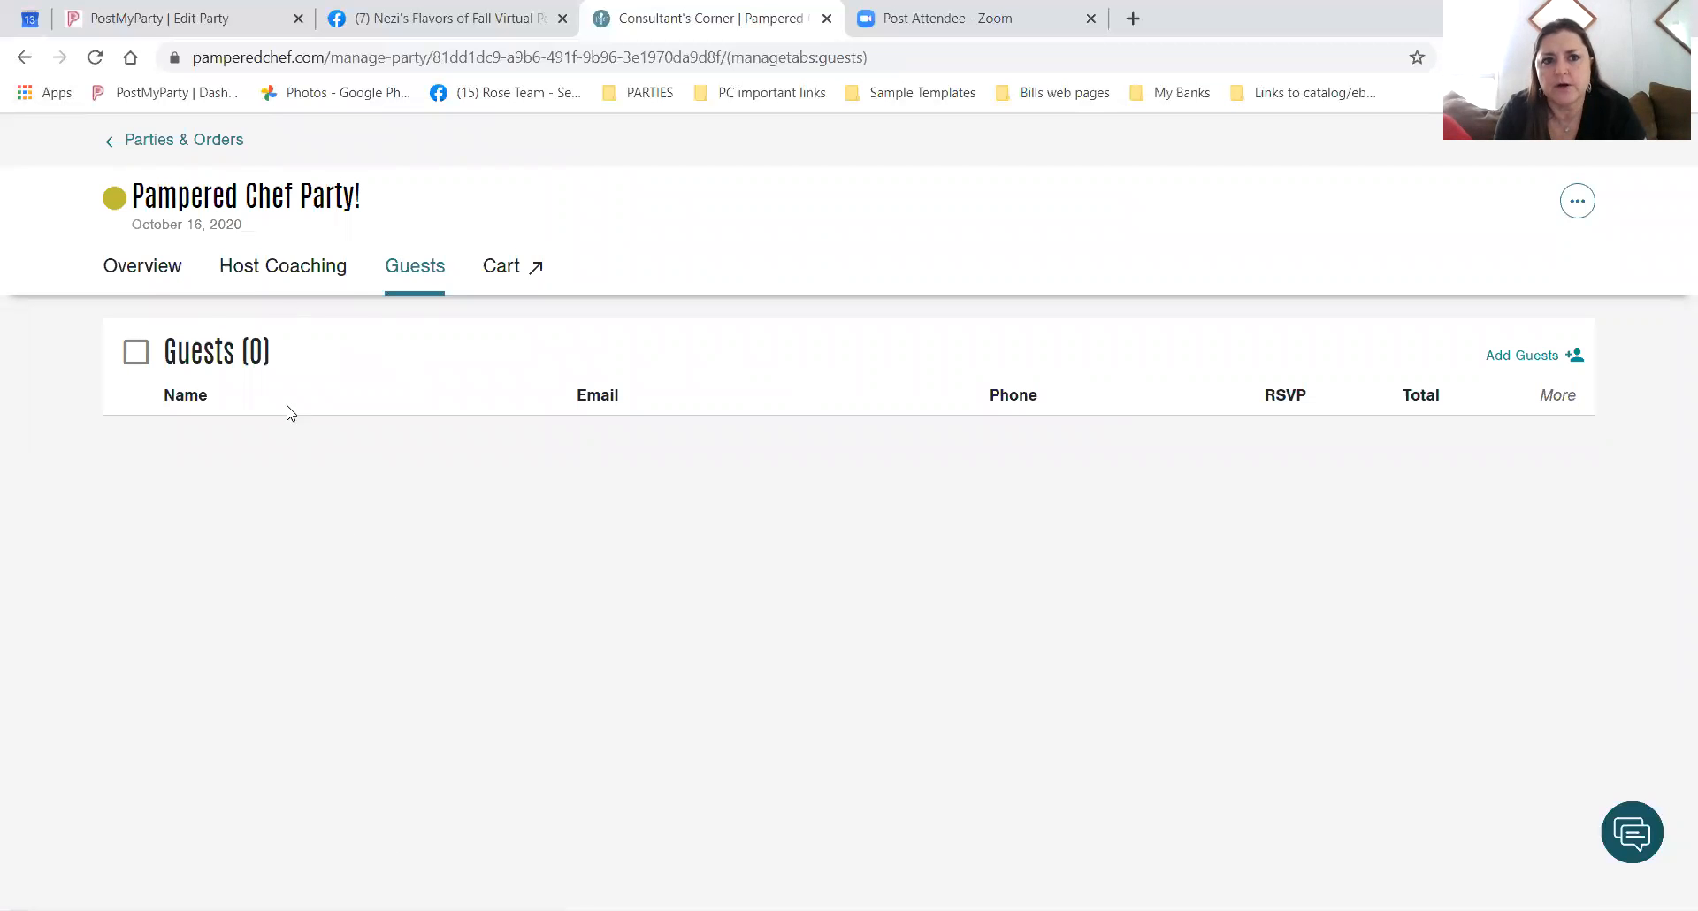
left_click(271, 272)
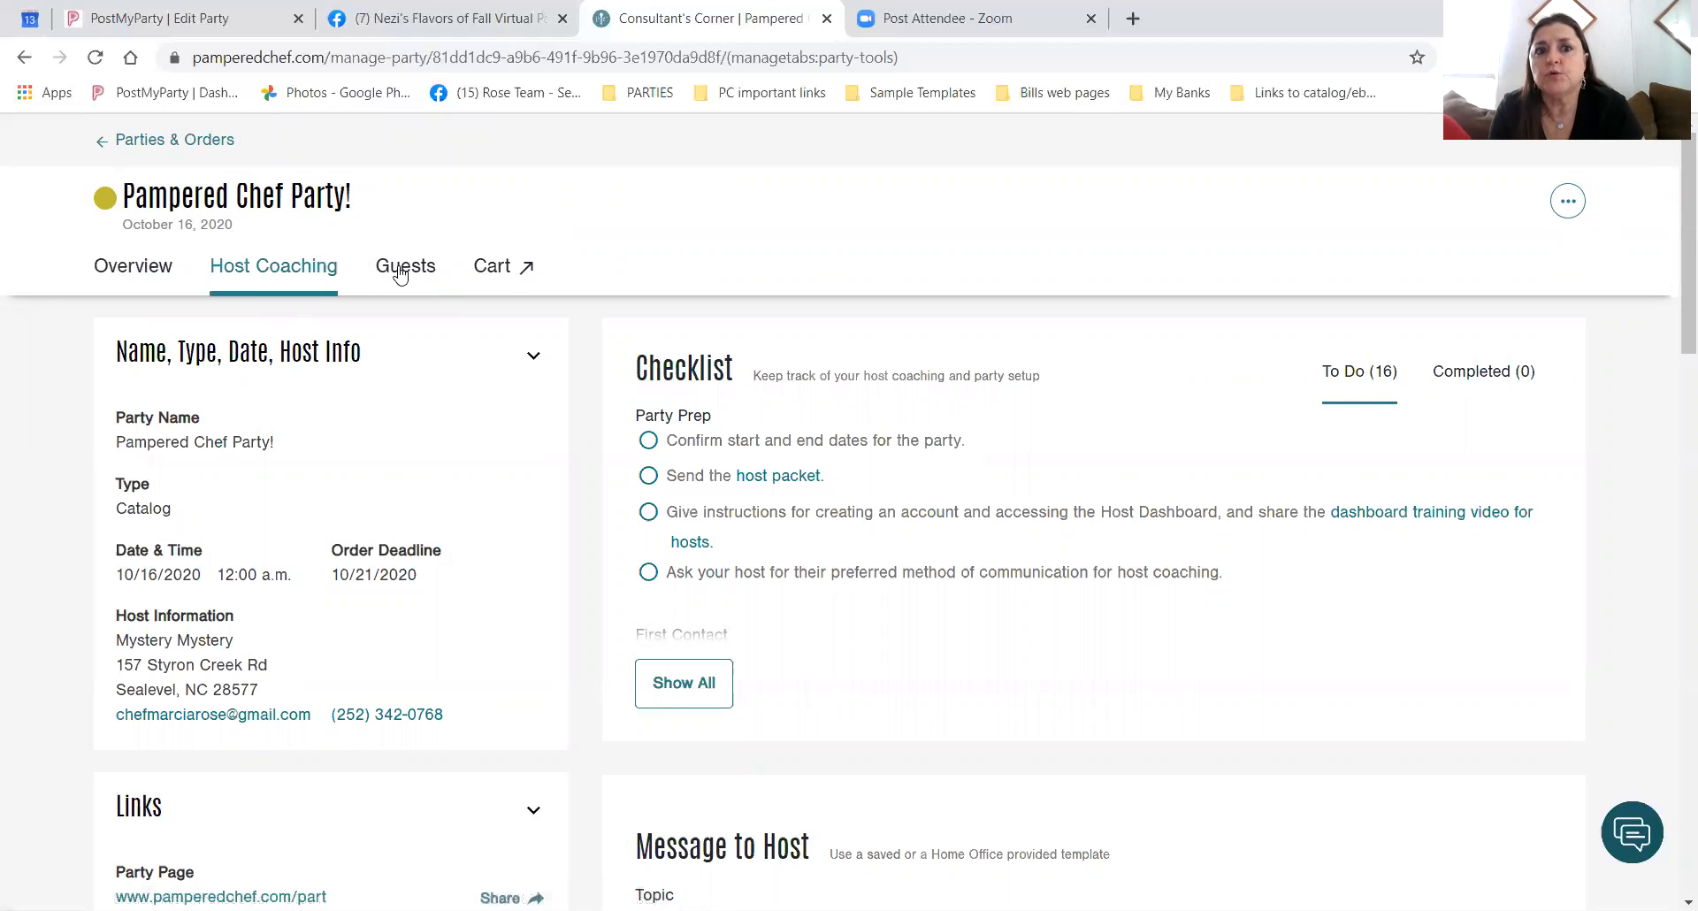
left_click(400, 272)
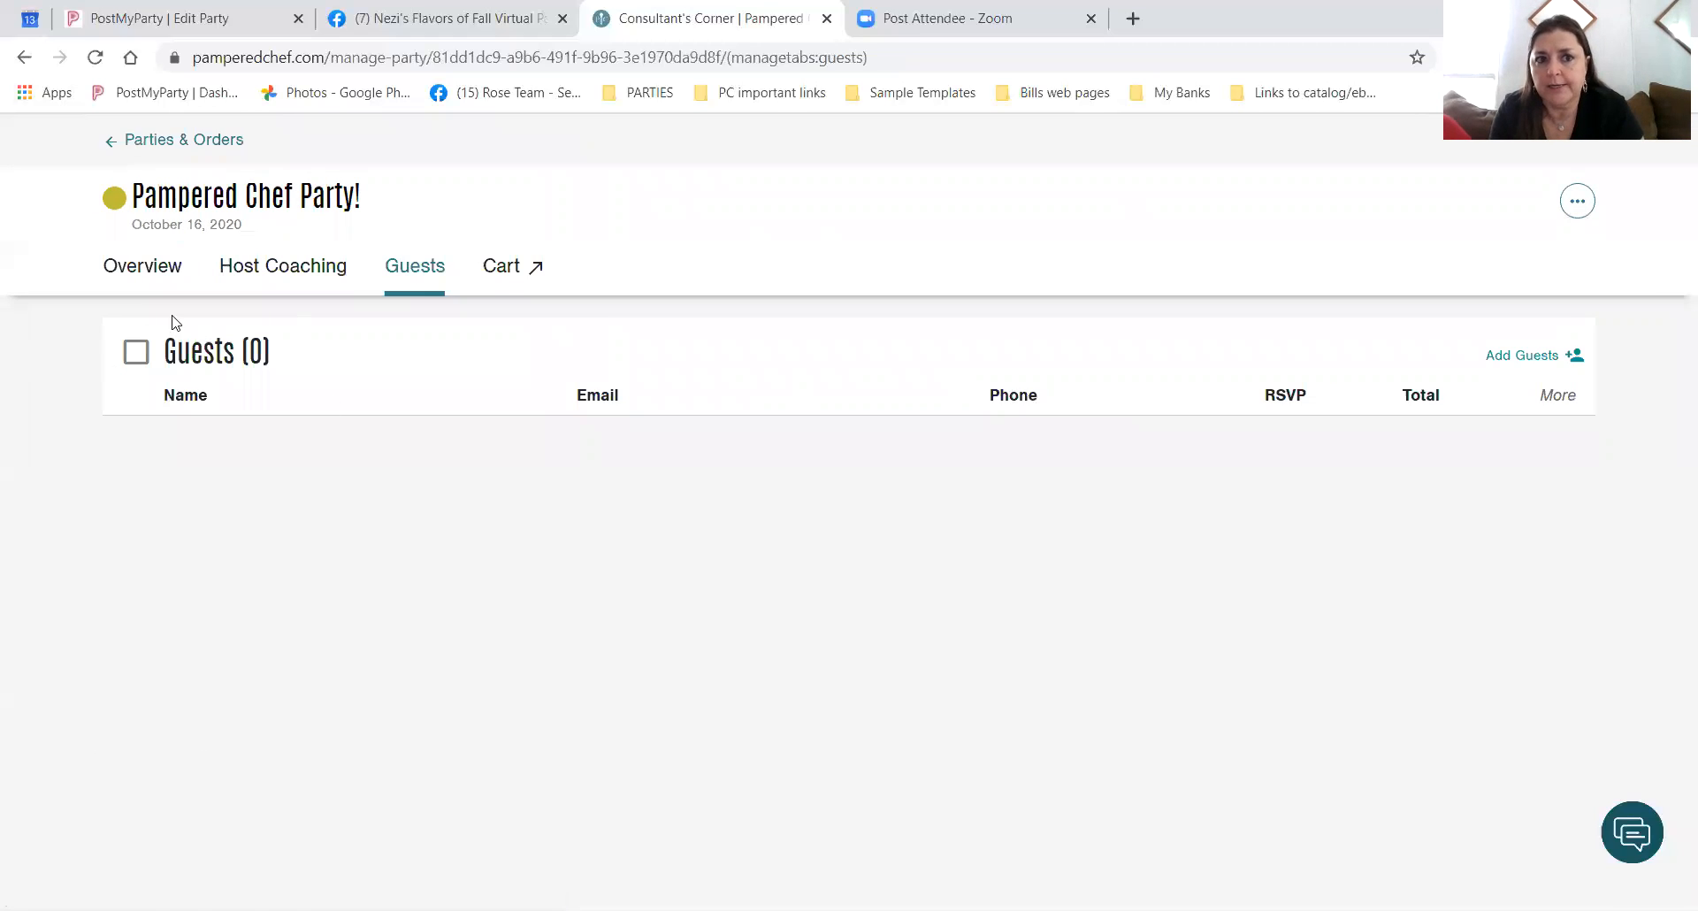
left_click(251, 279)
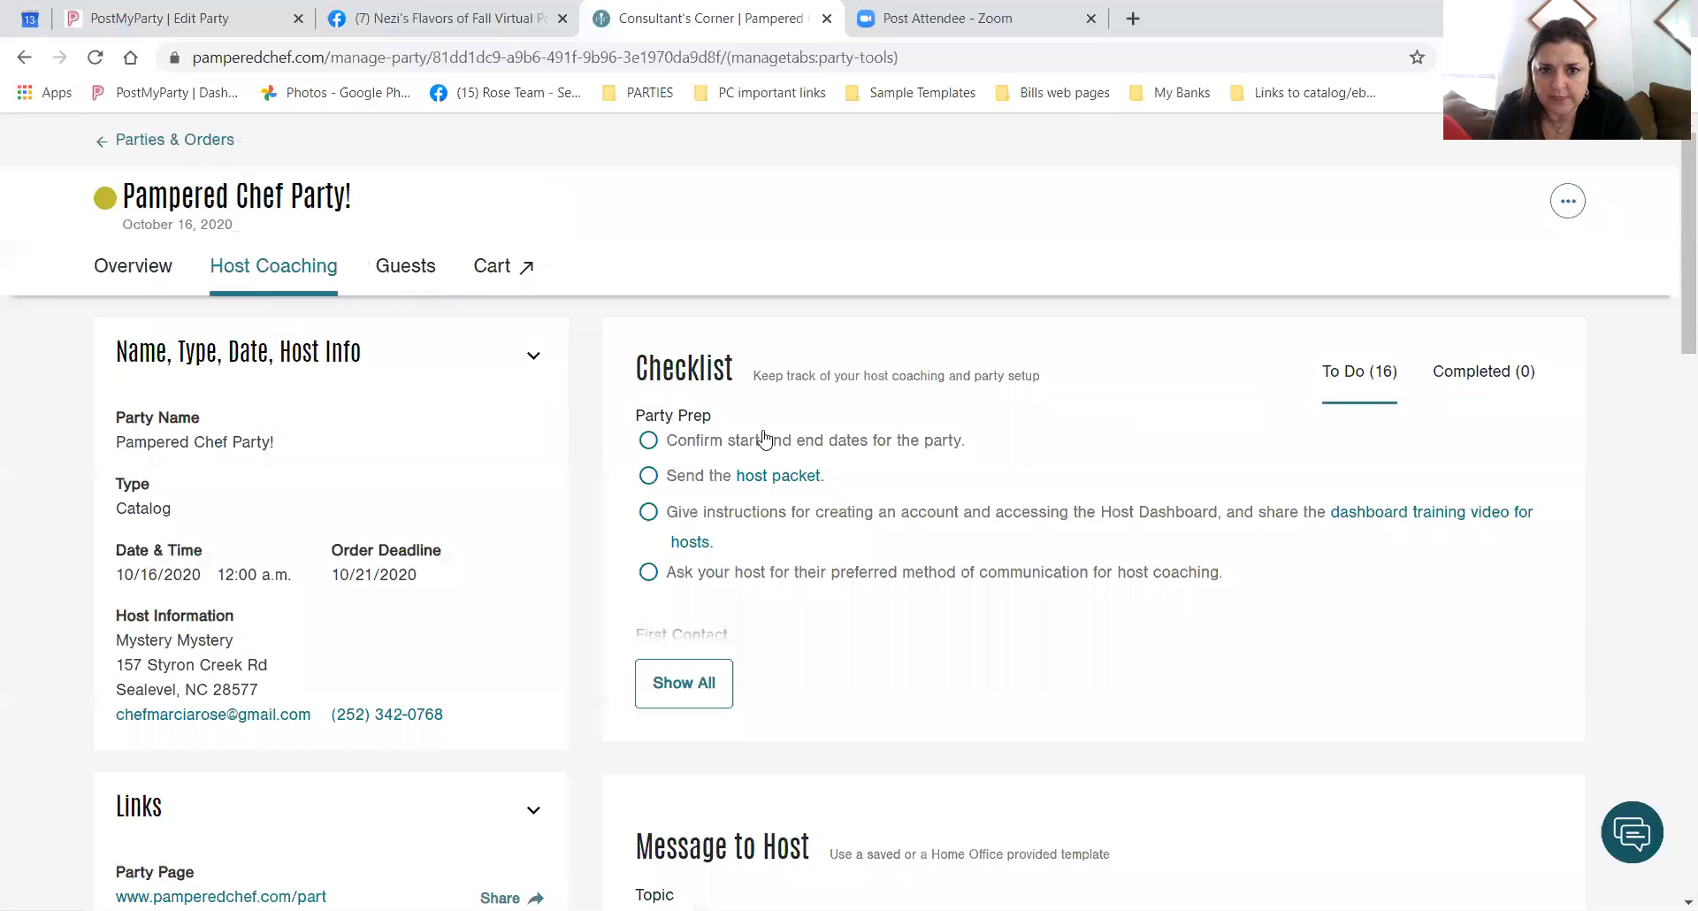
scroll(891, 664, "down", 4)
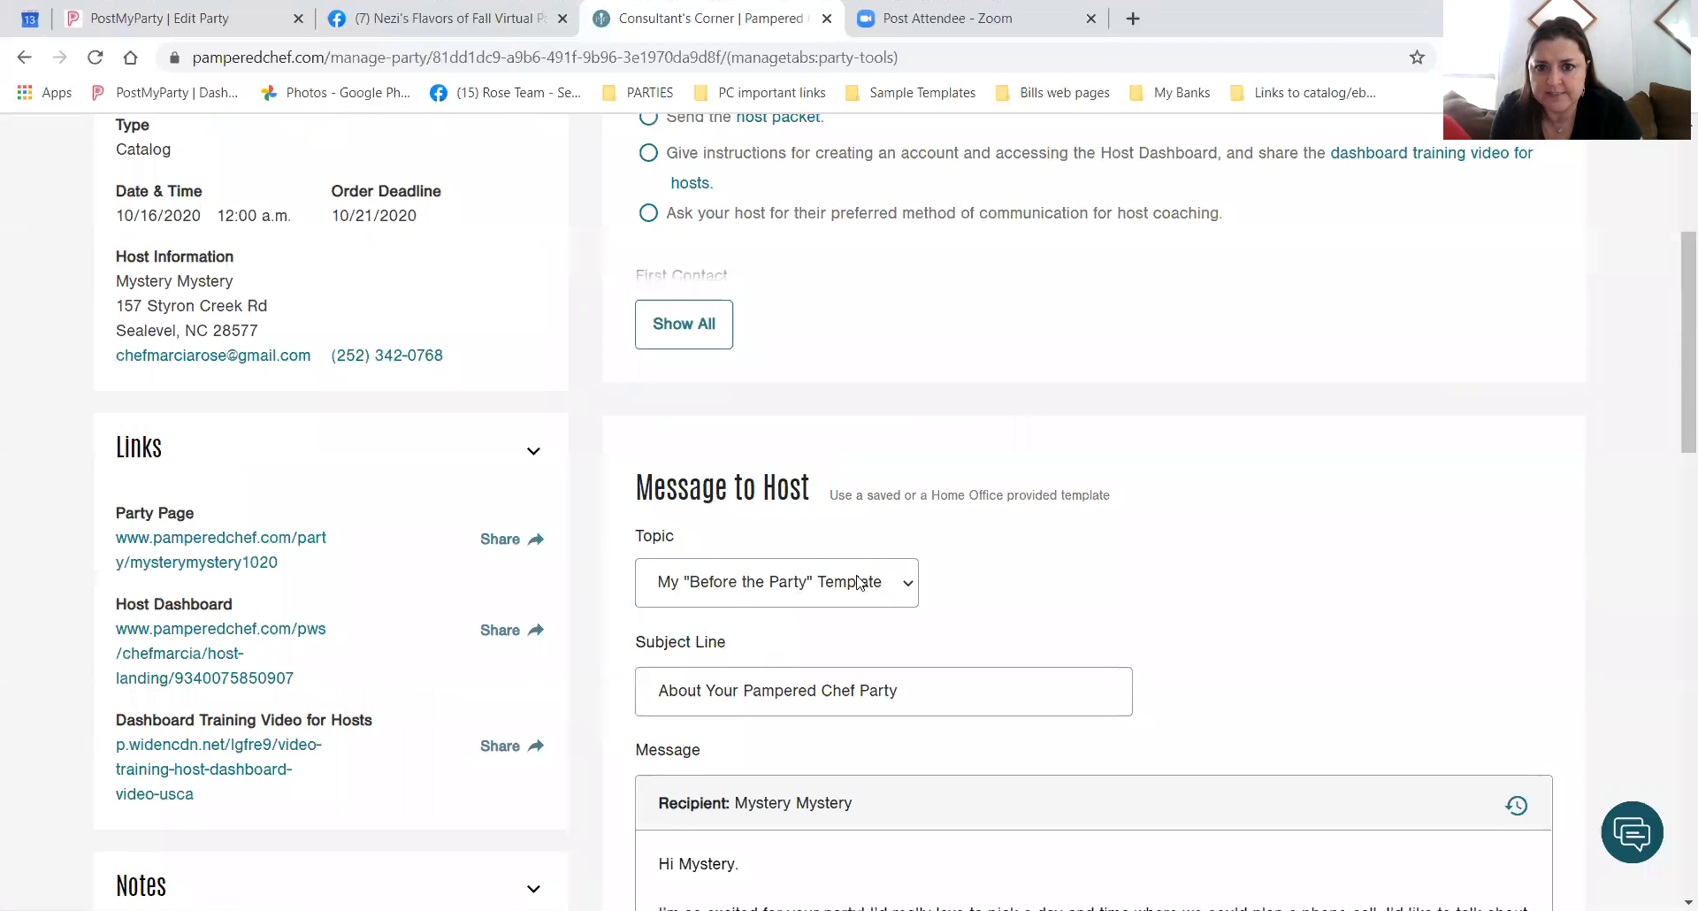
left_click(916, 588)
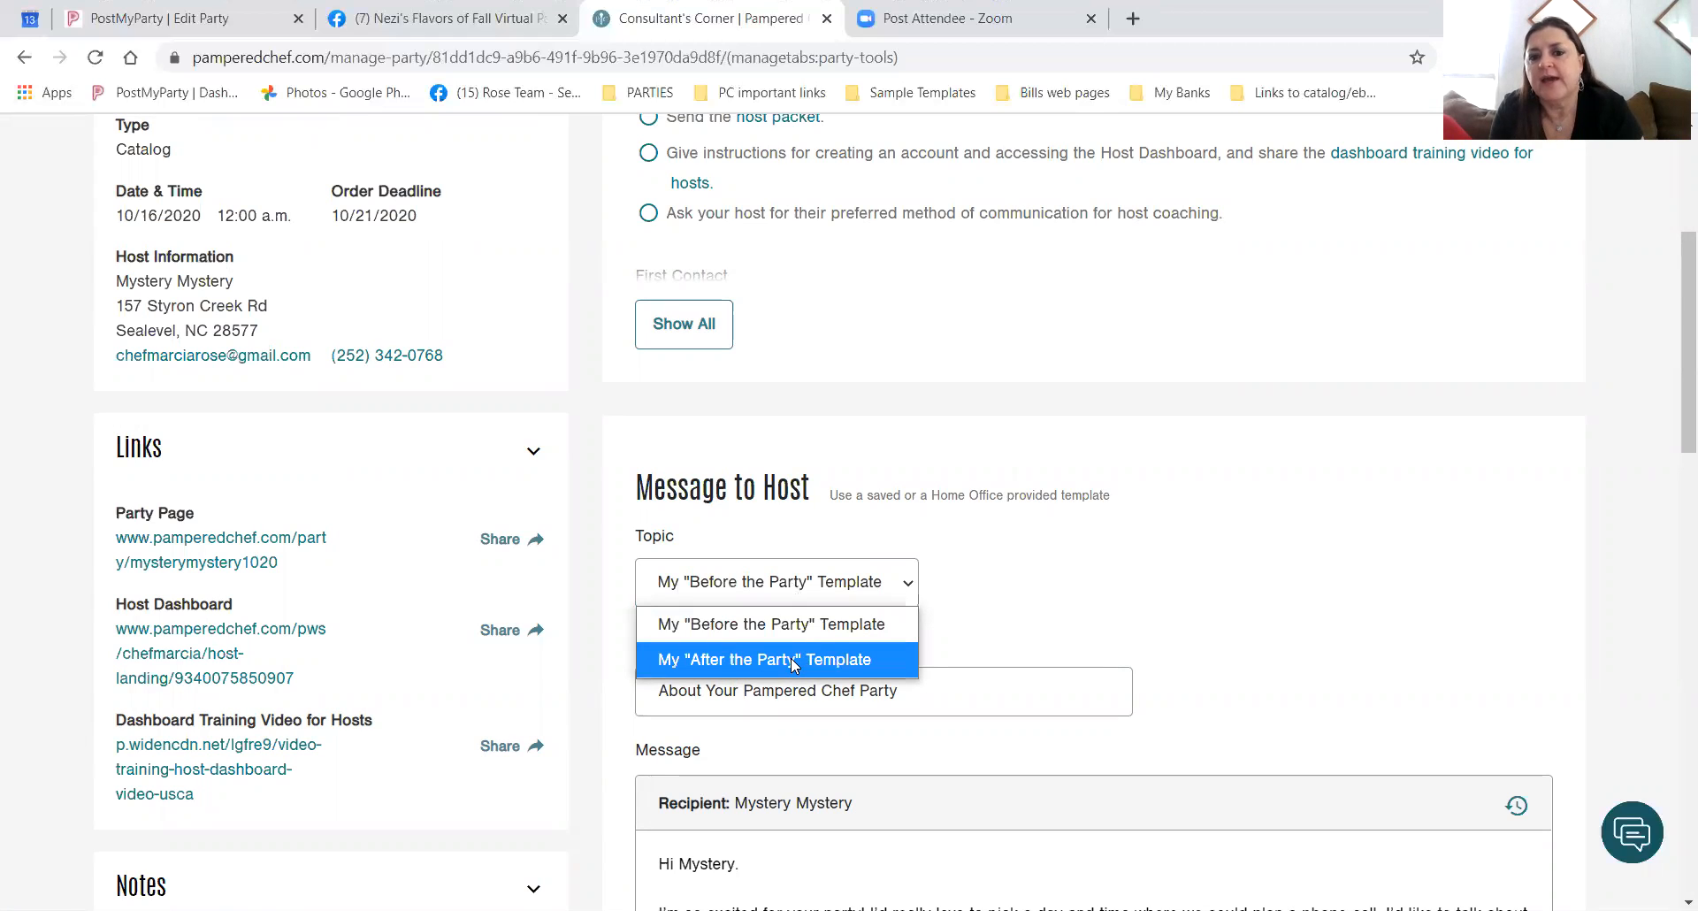
left_click(793, 661)
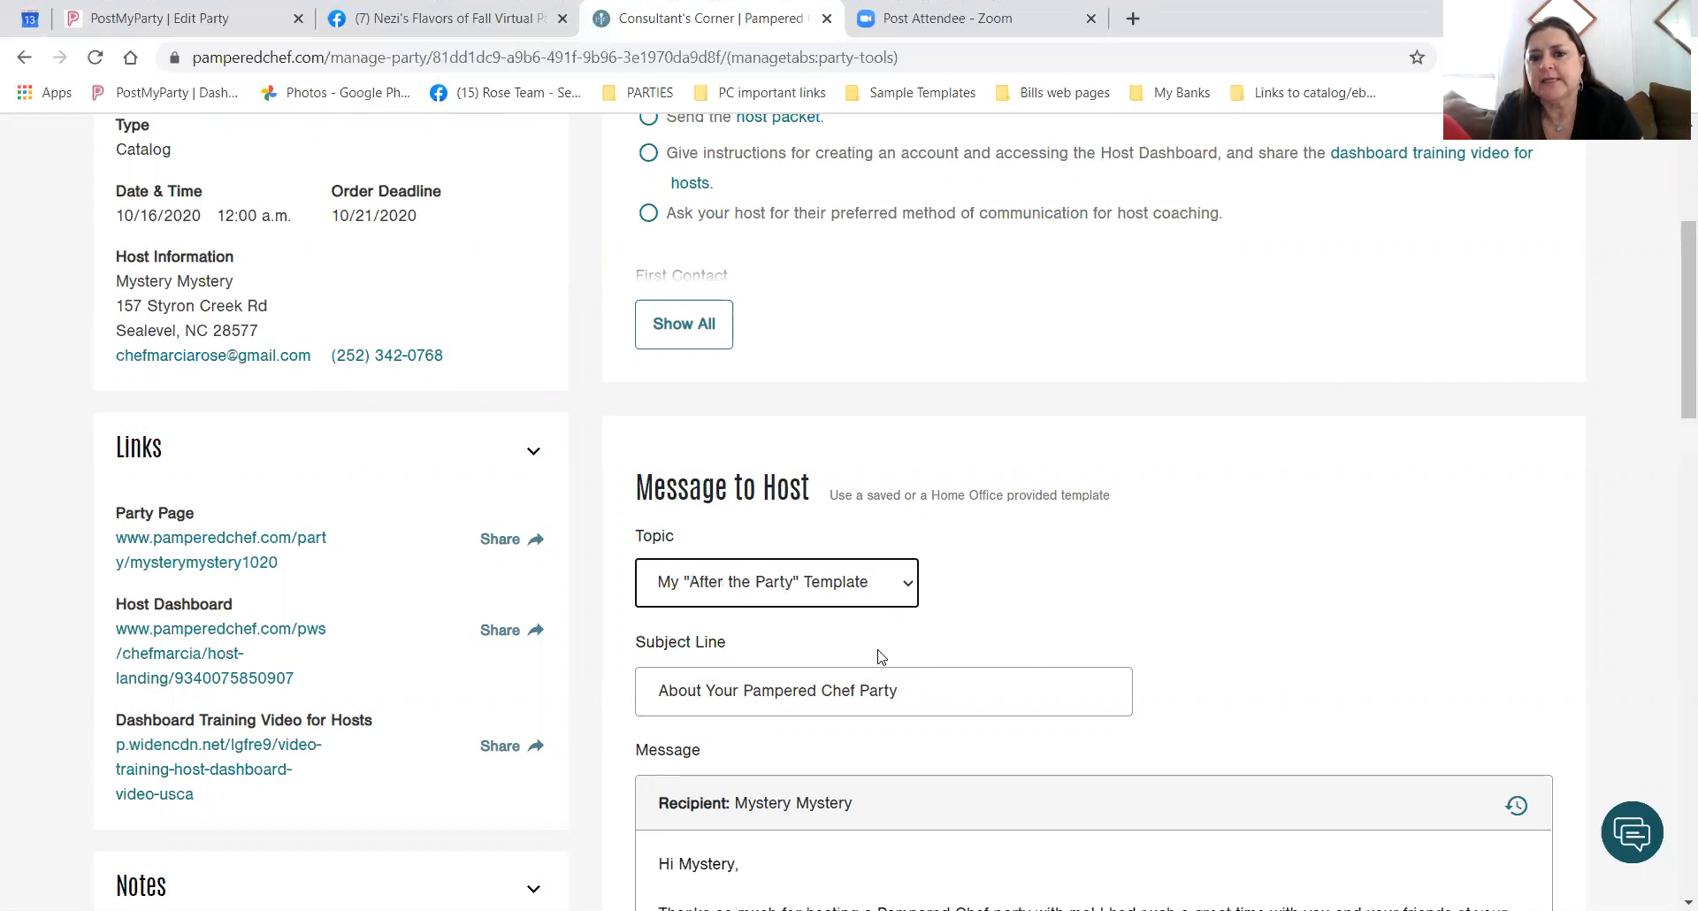
scroll(1185, 626, "down", 3)
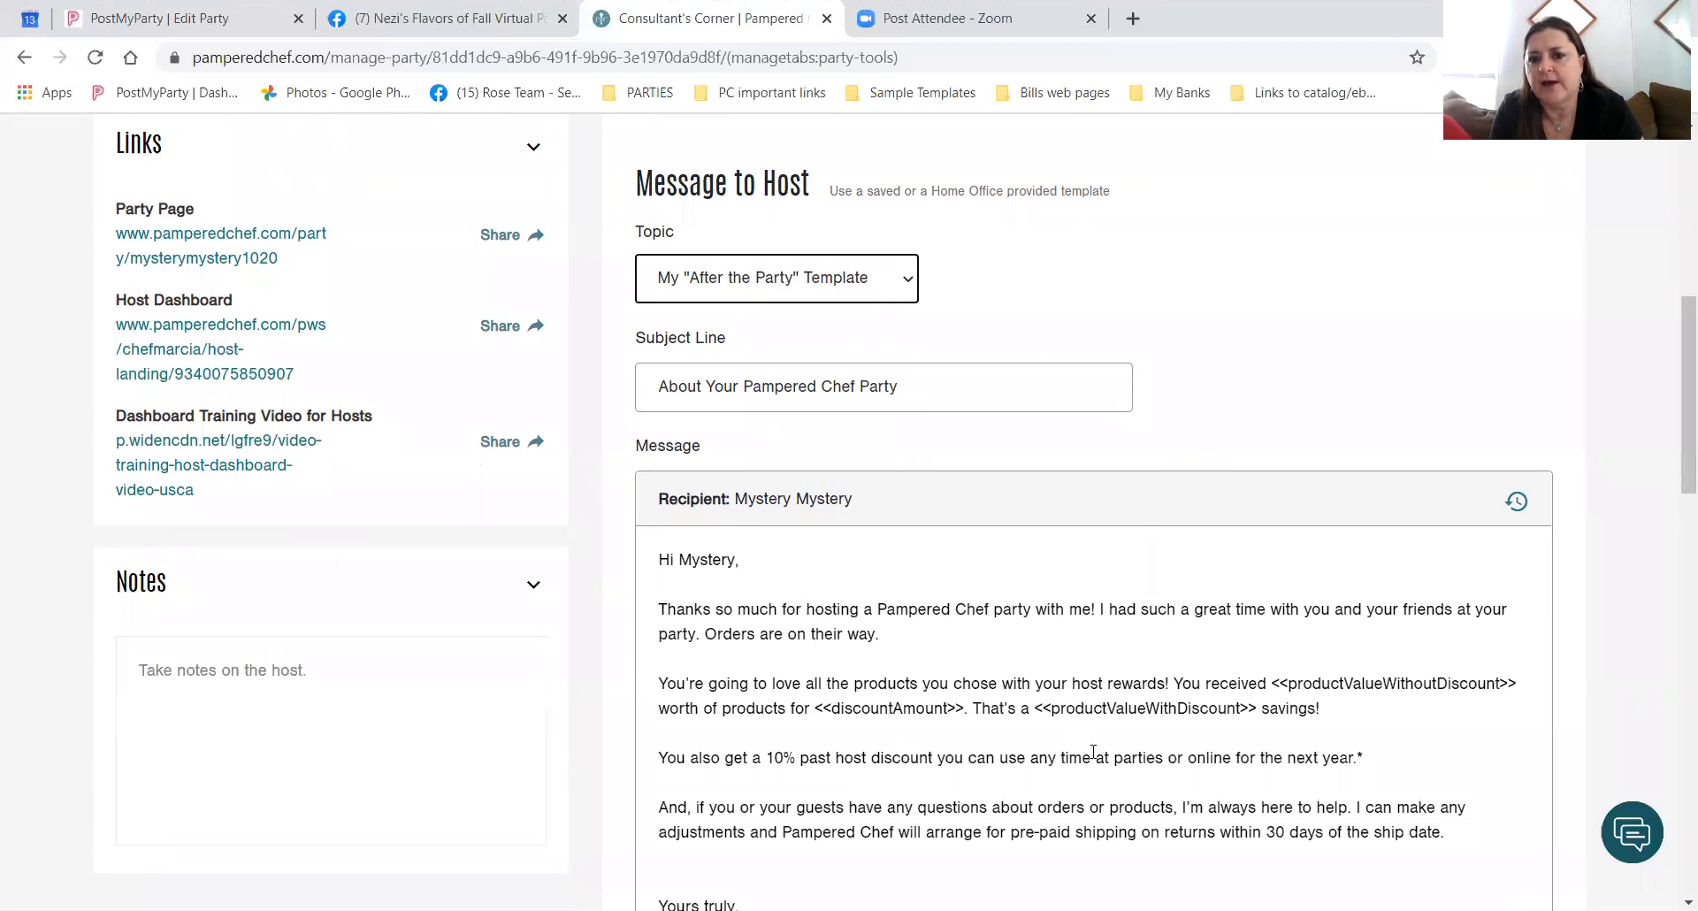
scroll(1008, 464, "up", 3)
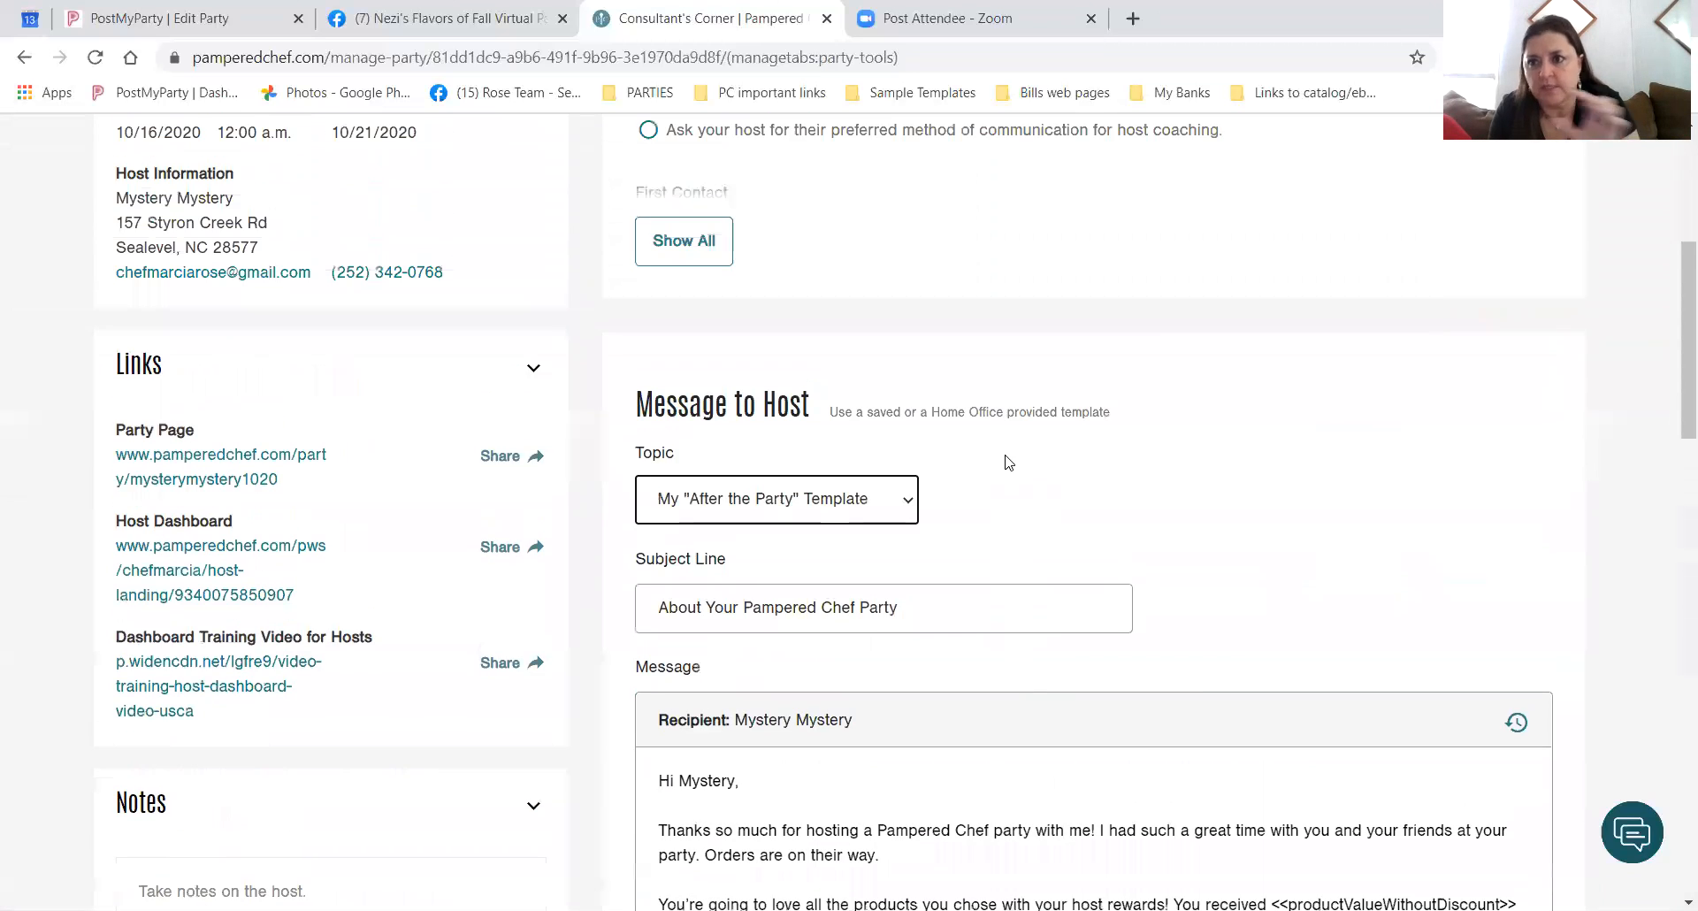
left_click(914, 503)
left_click(831, 532)
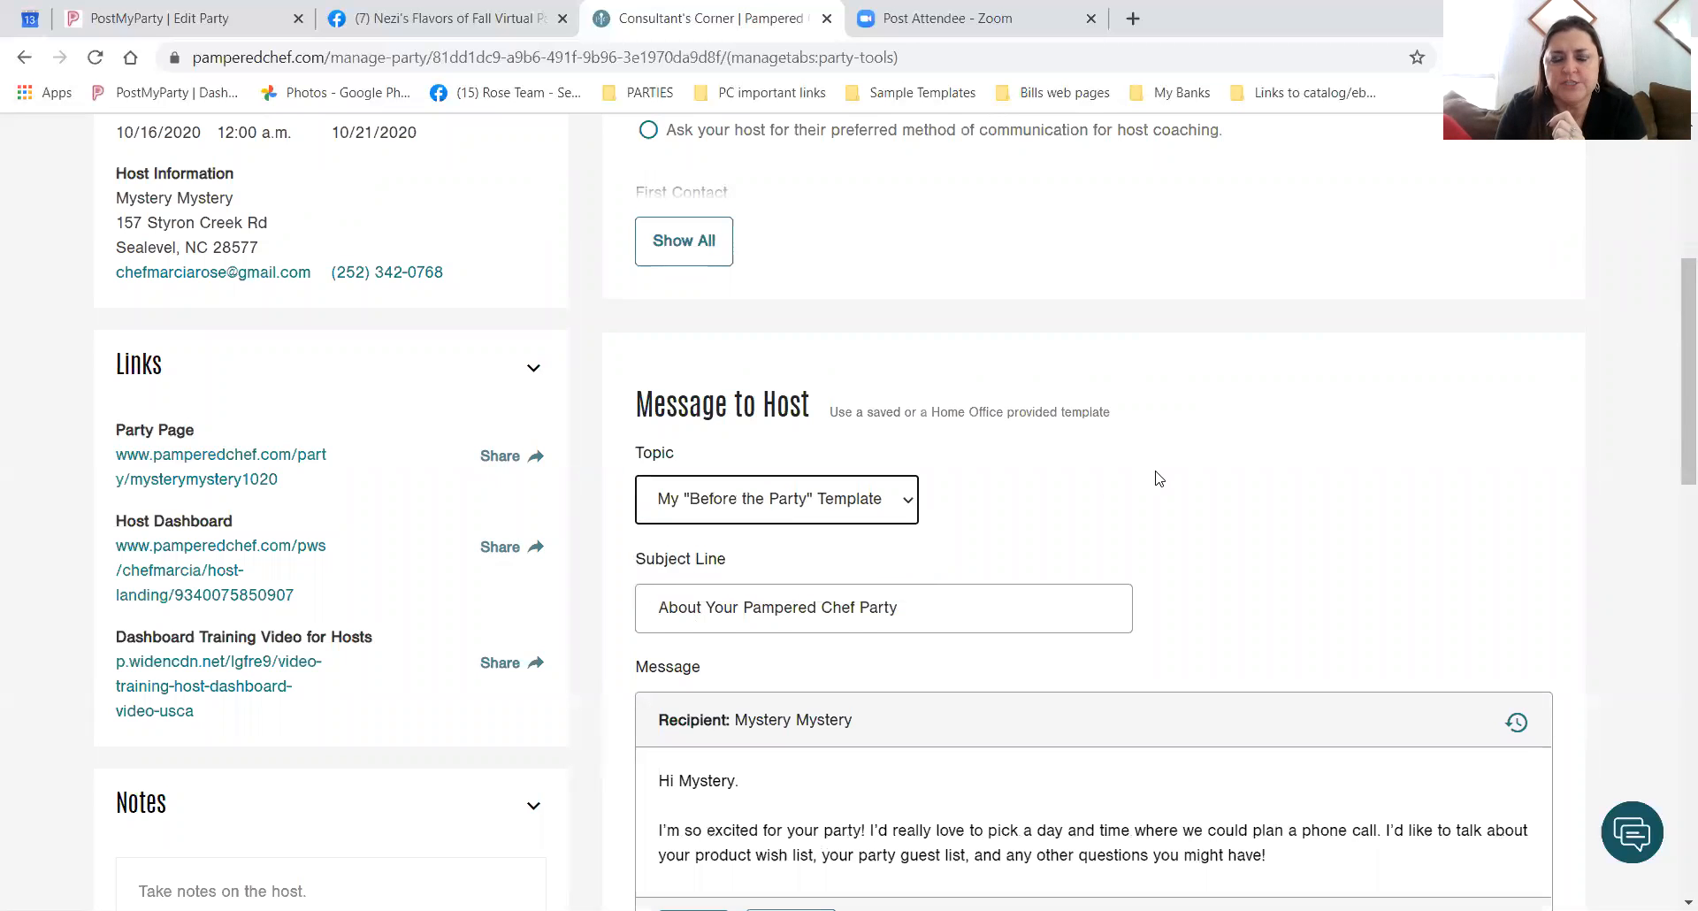
scroll(1221, 528, "up", 3)
scroll(1216, 522, "up", 2)
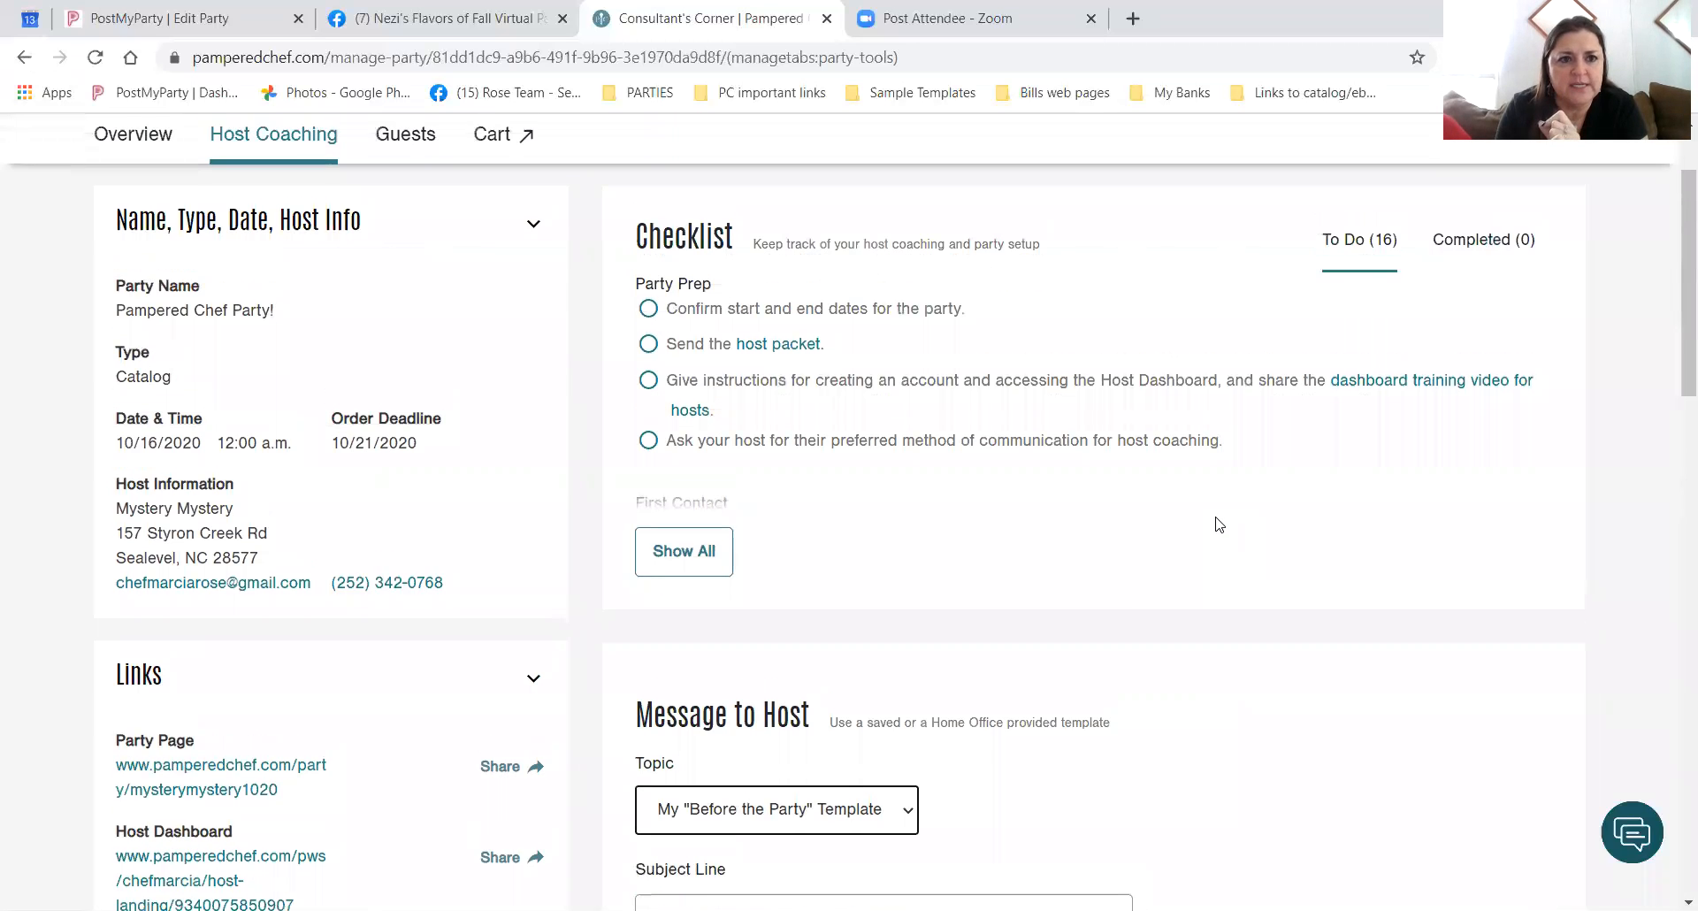
scroll(1210, 517, "up", 1)
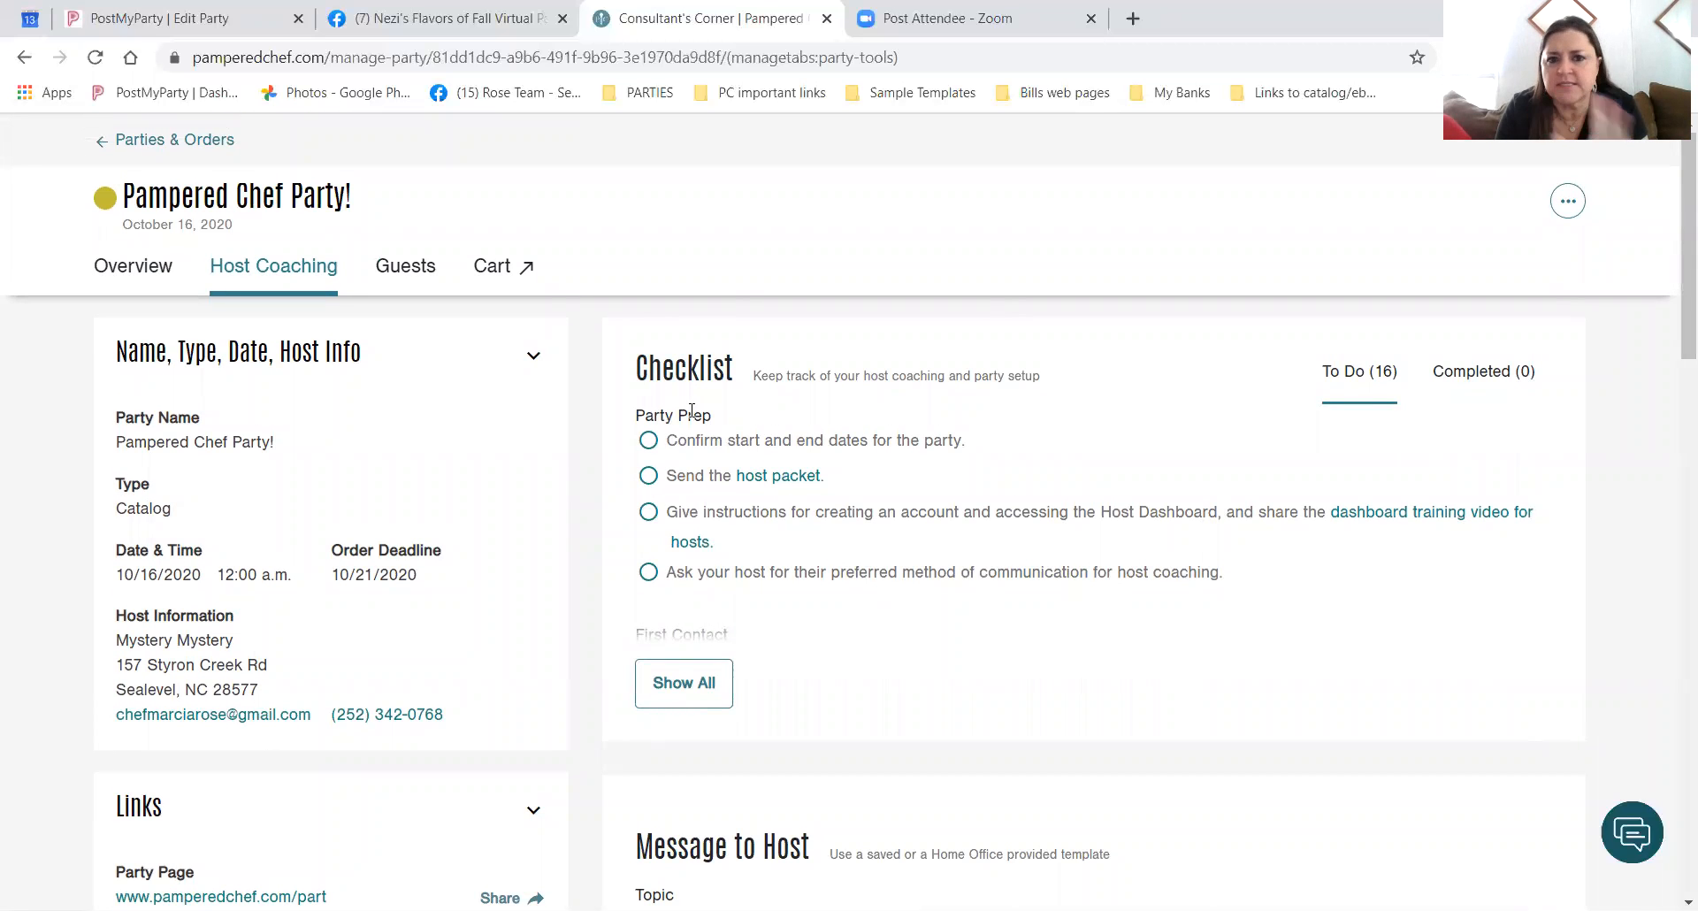
Review the party's Overview and Theme panel, then return to the Parties & Orders list.
left_click(146, 274)
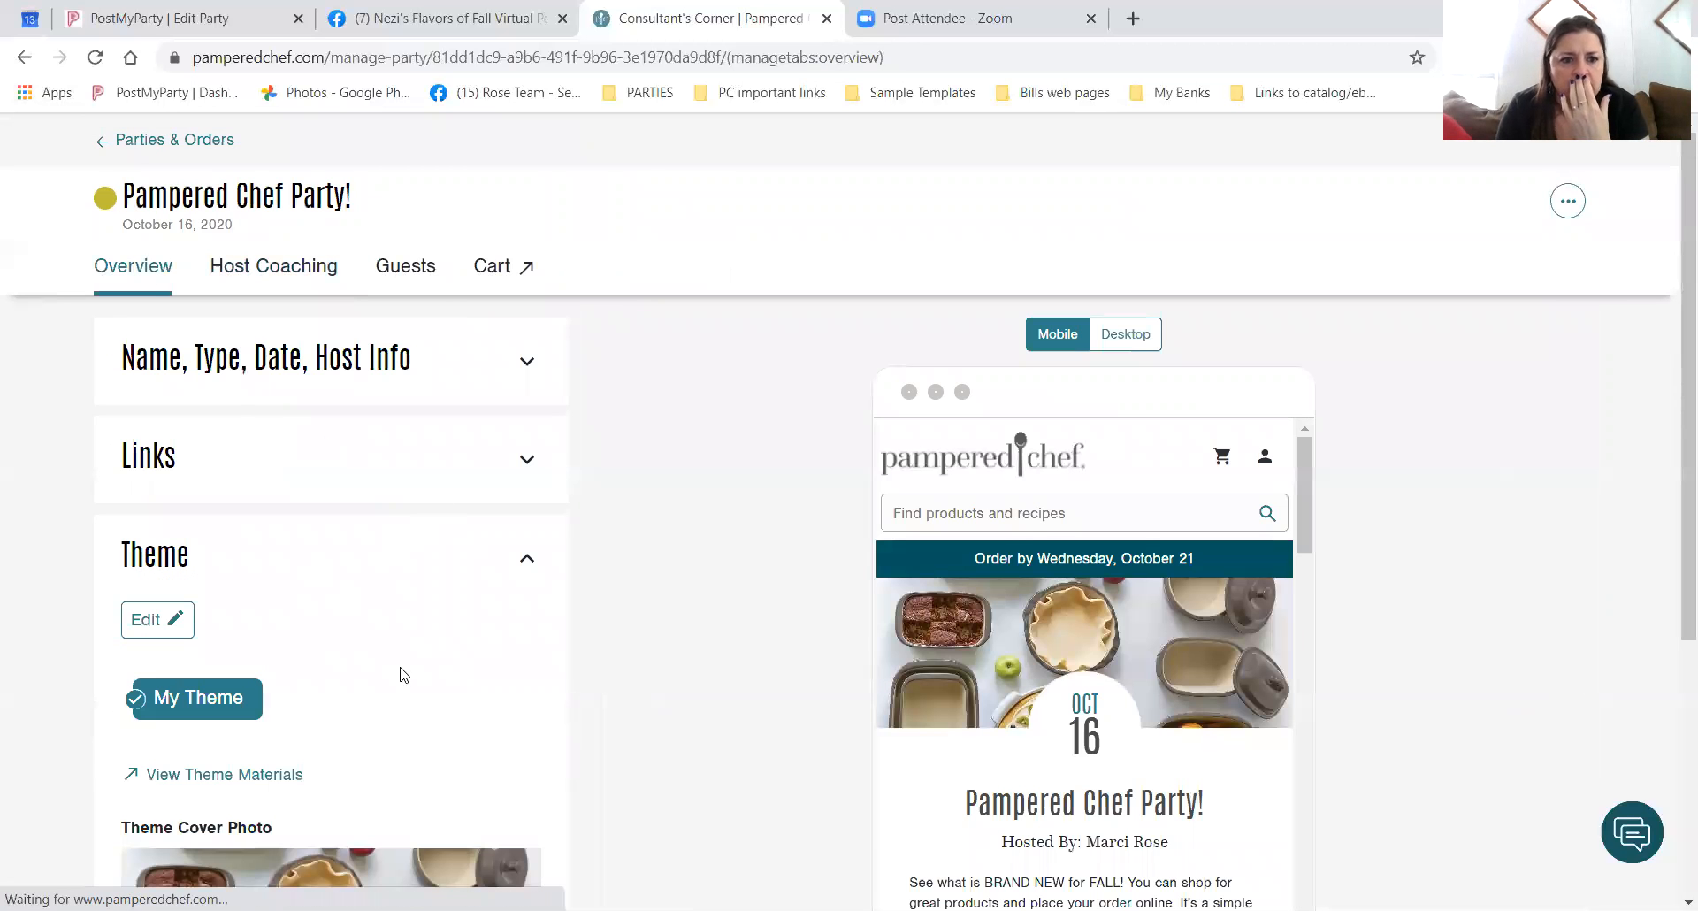
scroll(397, 655, "down", 1)
scroll(424, 637, "down", 4)
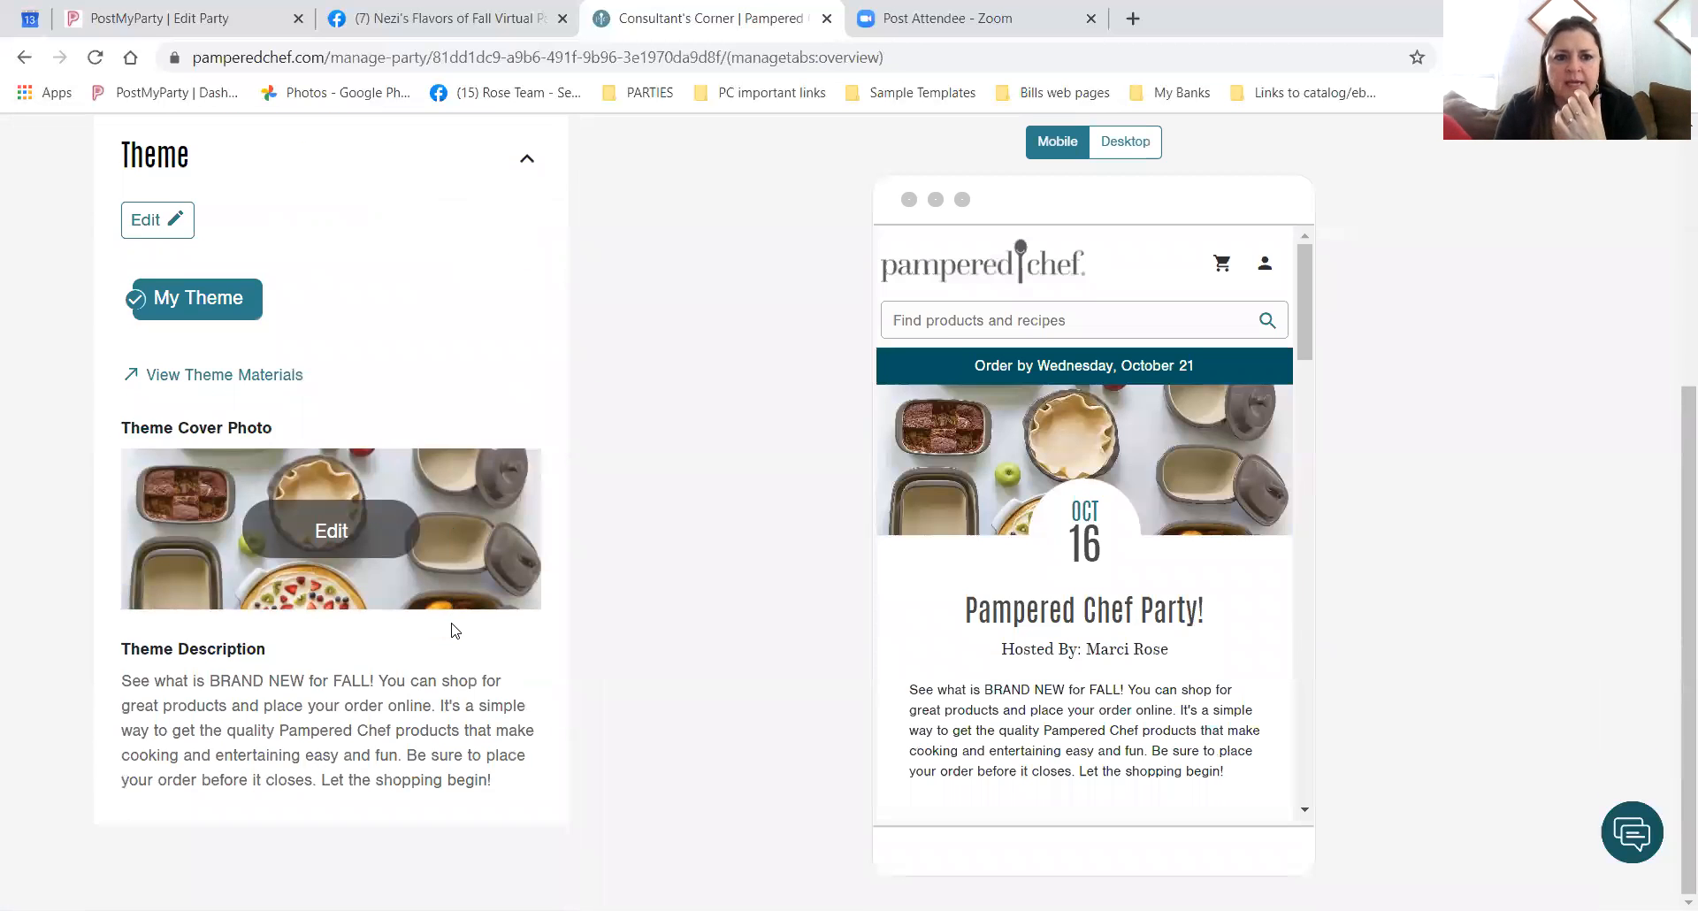
scroll(452, 626, "up", 5)
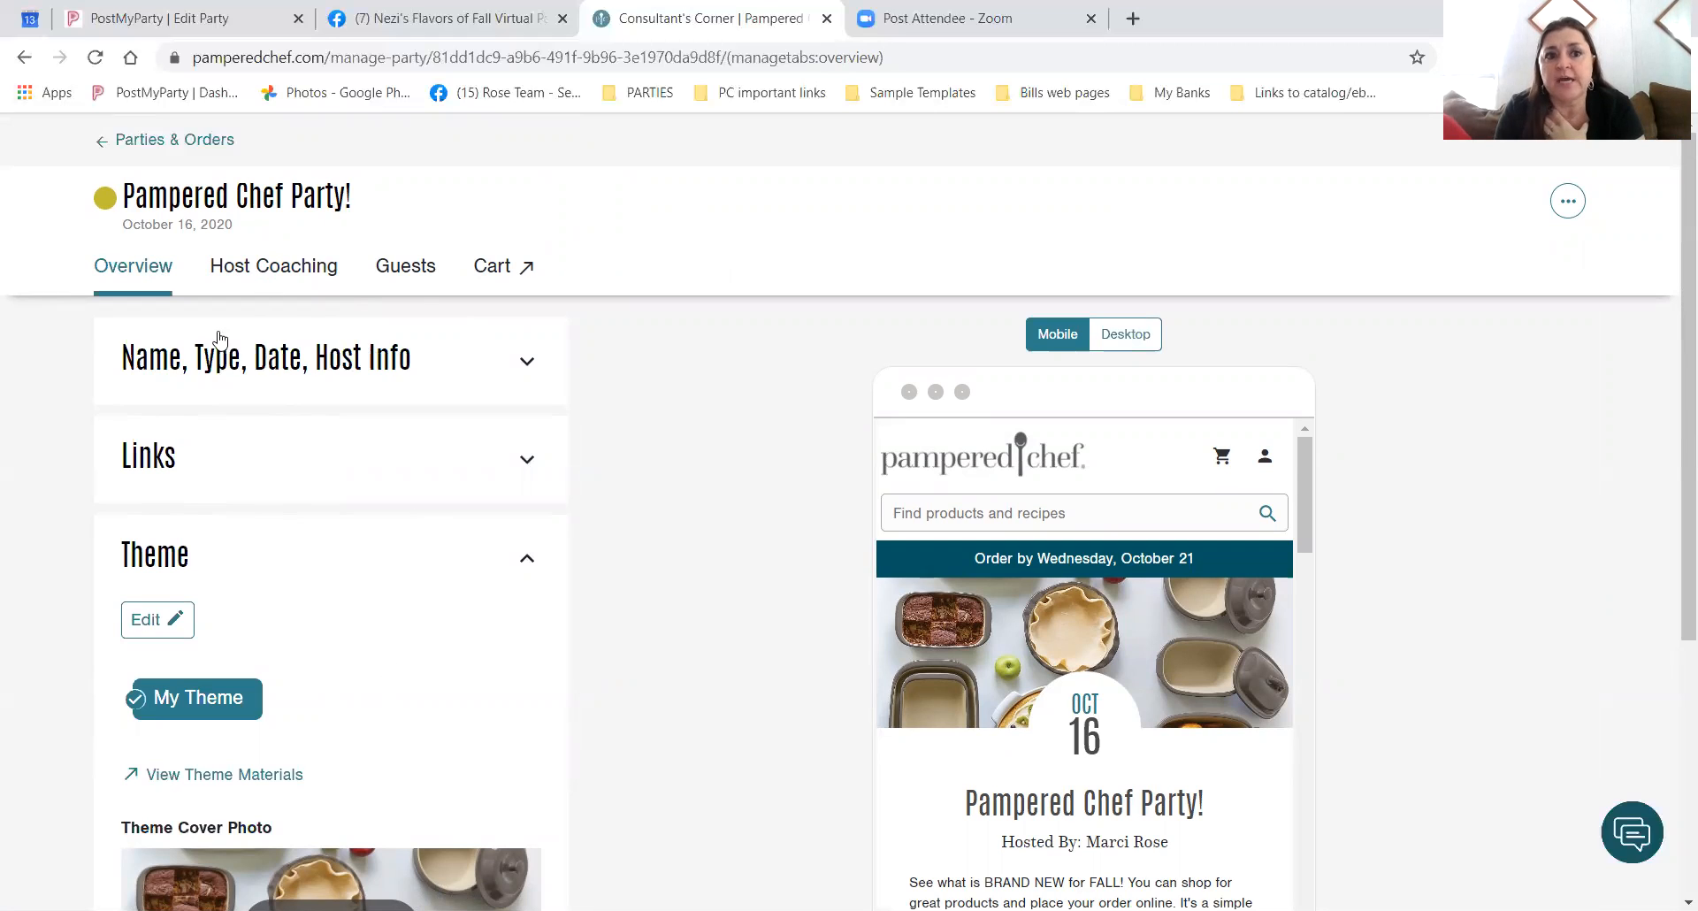
left_click(187, 143)
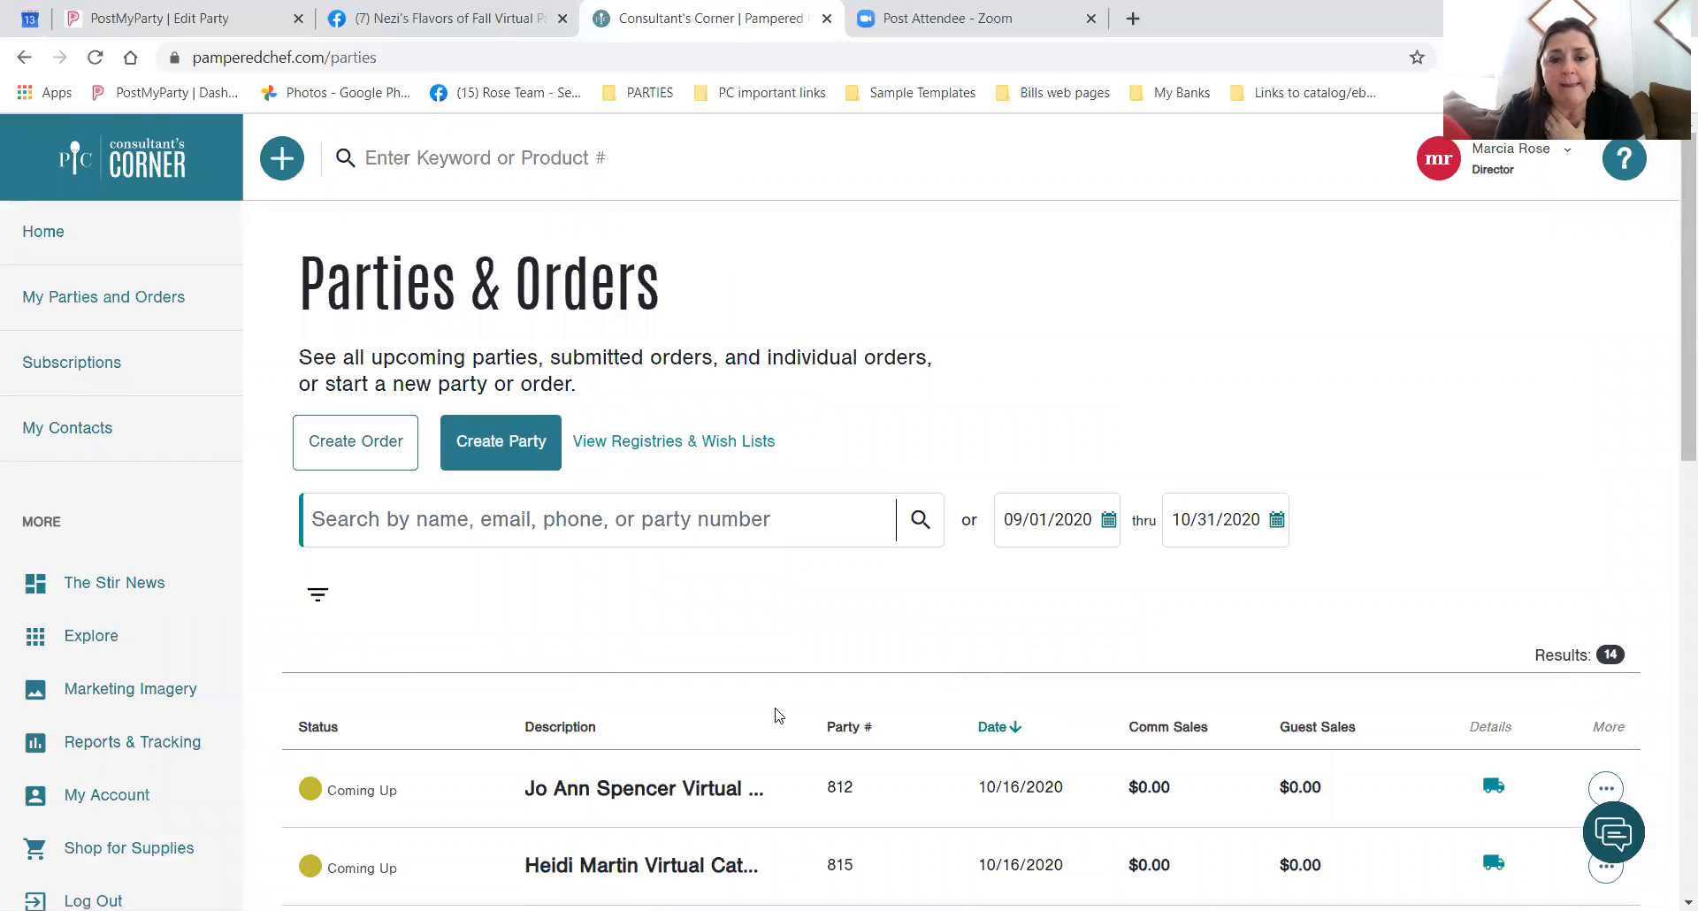
Bring up the More actions menu on party 816's row in the Parties & Orders list.
scroll(778, 716, "down", 3)
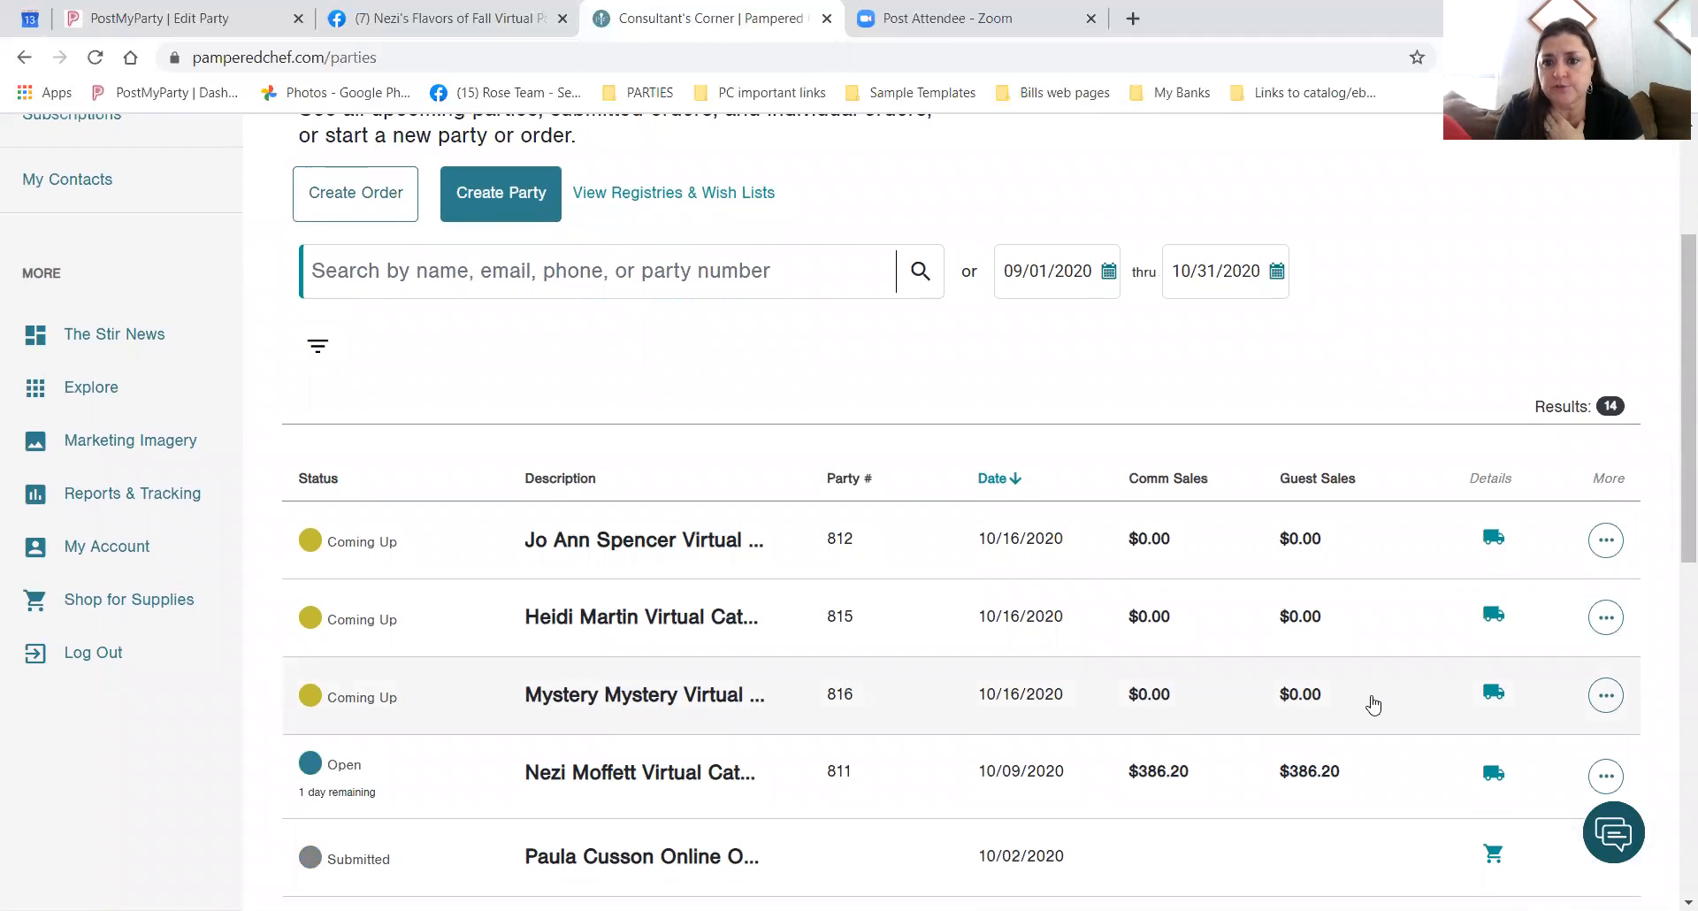
left_click(1607, 705)
scroll(1420, 641, "down", 1)
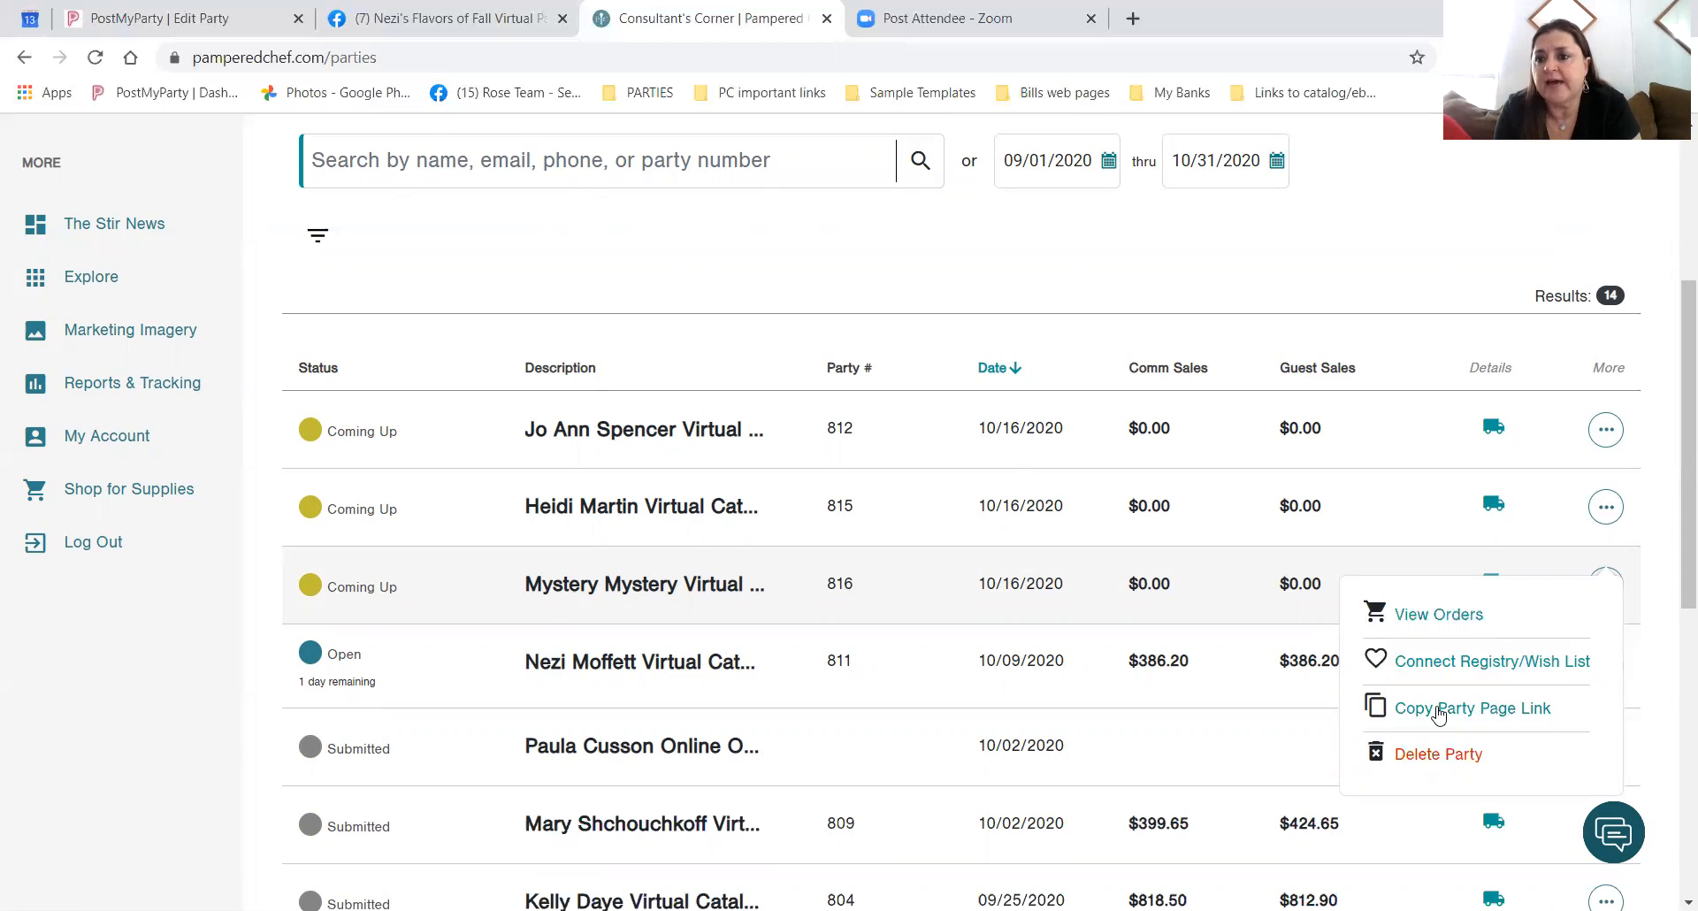
Close party 816's More actions menu and look over the Parties & Orders list.
left_click(382, 680)
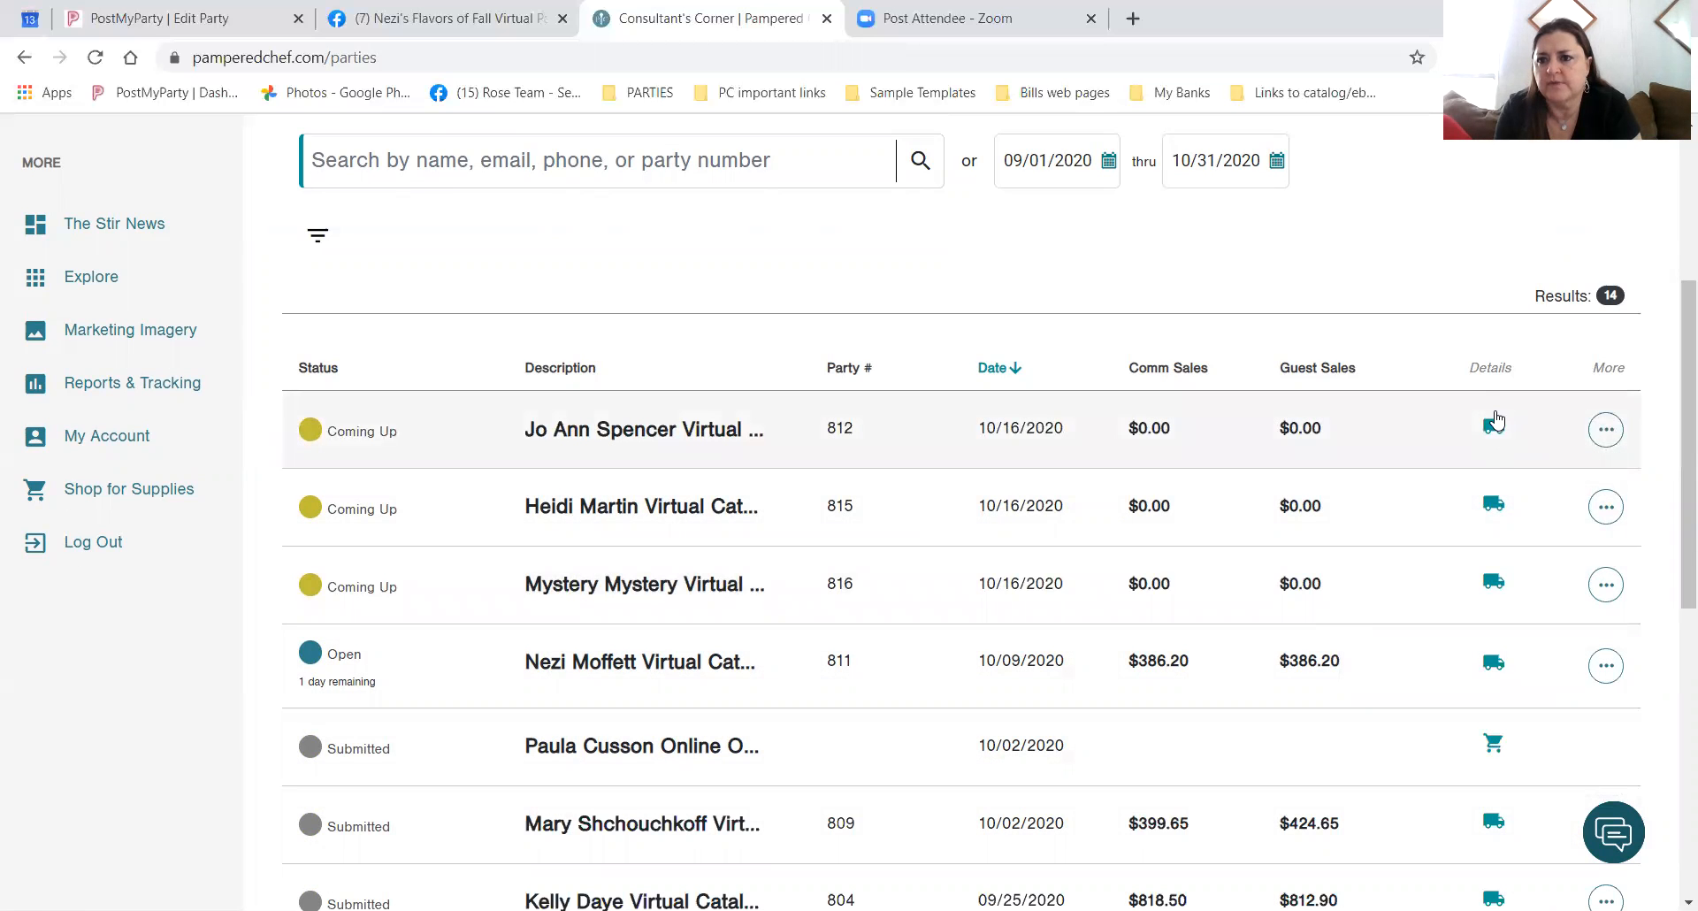
scroll(1491, 777, "down", 5)
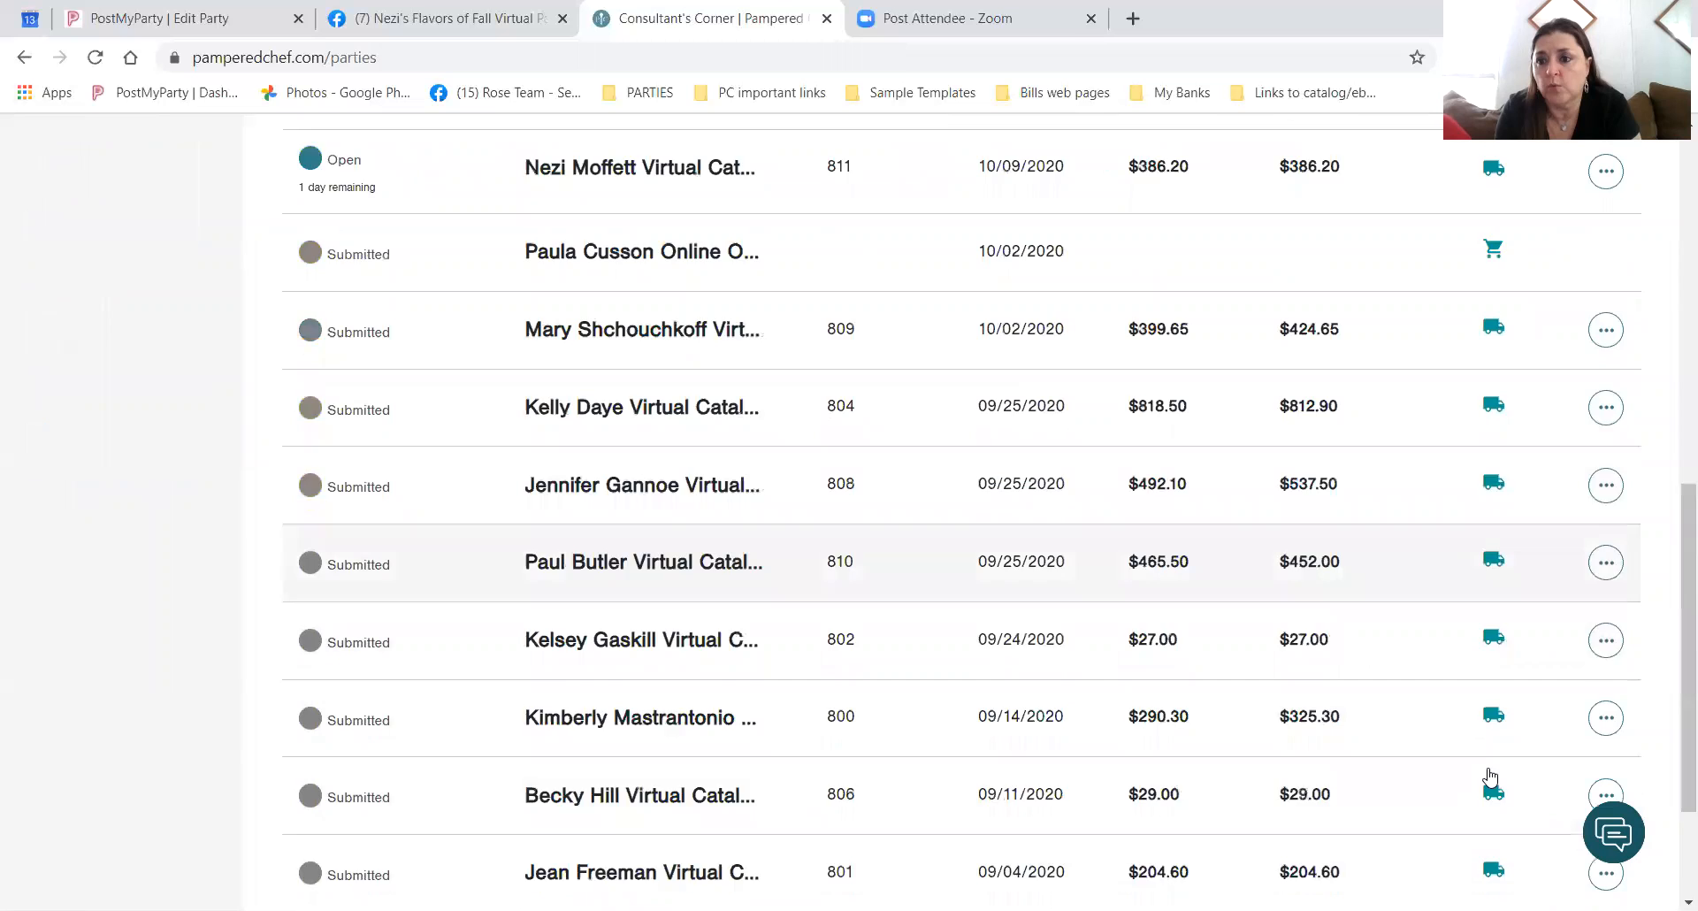
scroll(1489, 778, "up", 6)
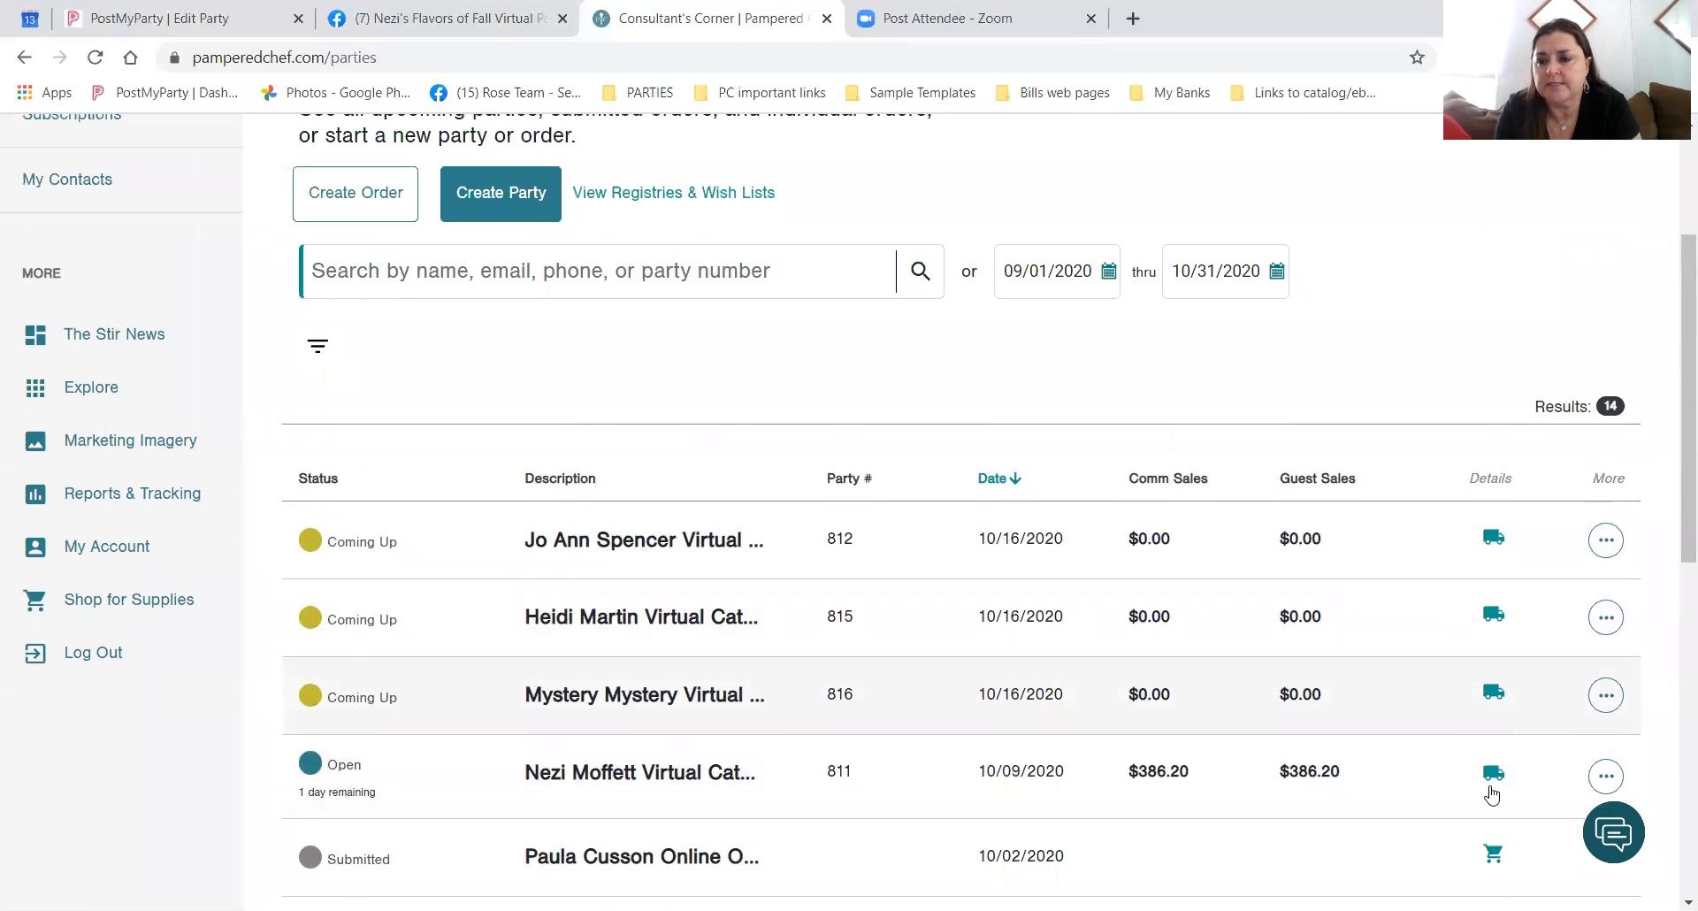
scroll(1492, 794, "down", 2)
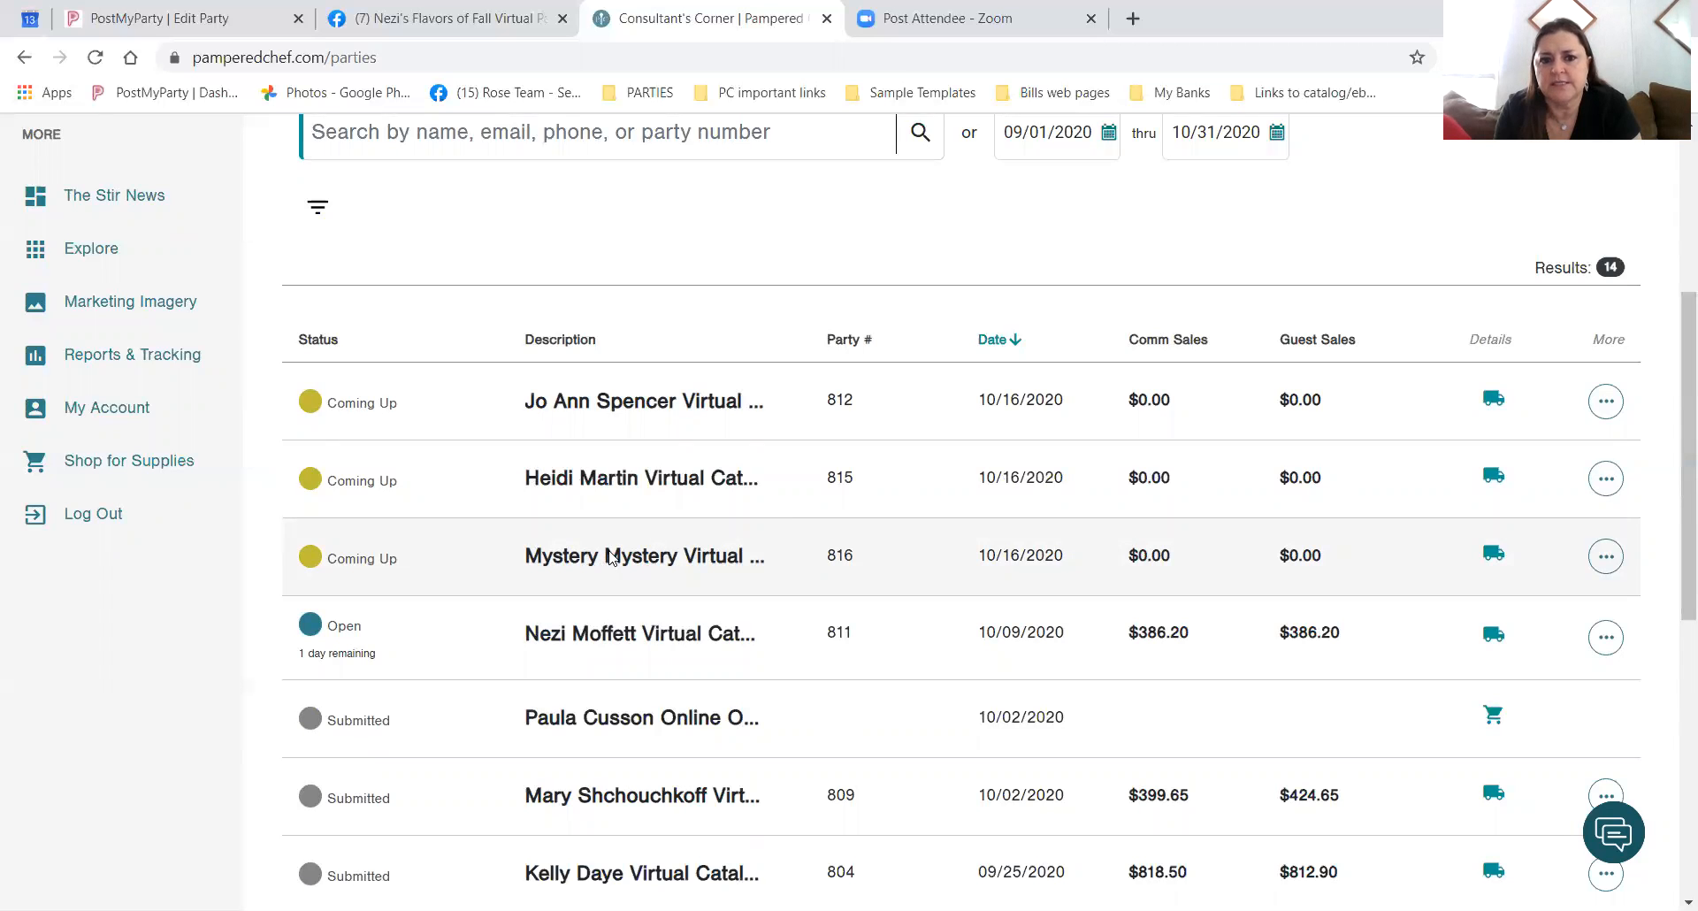
Reopen party 816's overview page, then go back to the Parties & Orders list.
left_click(611, 557)
scroll(650, 531, "down", 4)
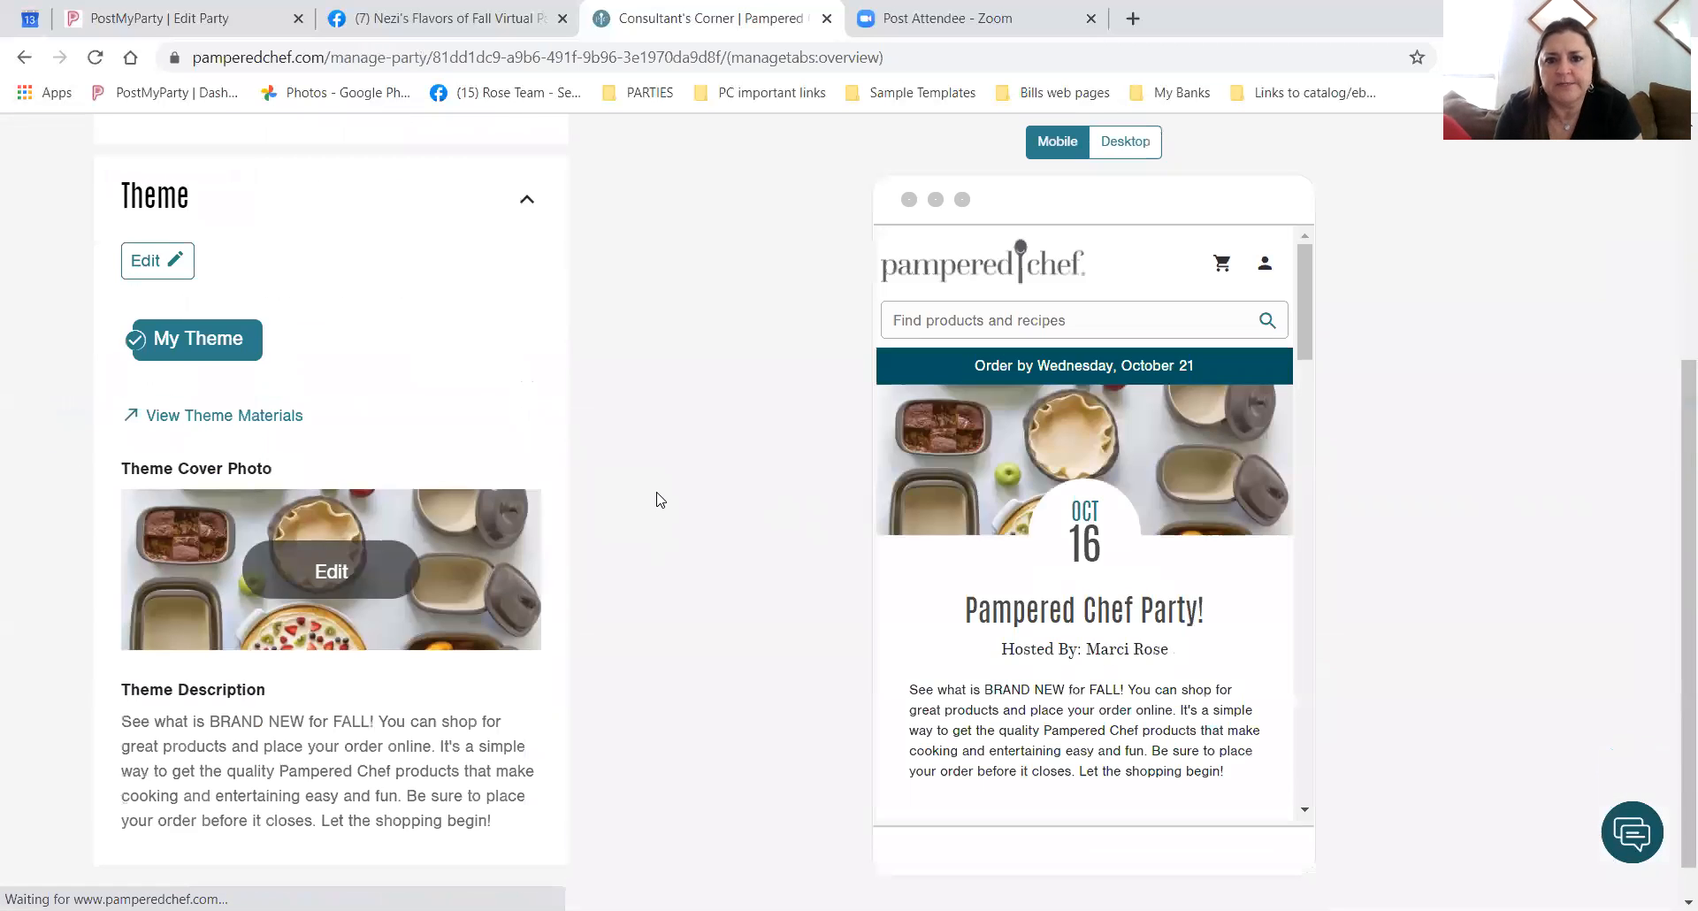
scroll(446, 397, "up", 3)
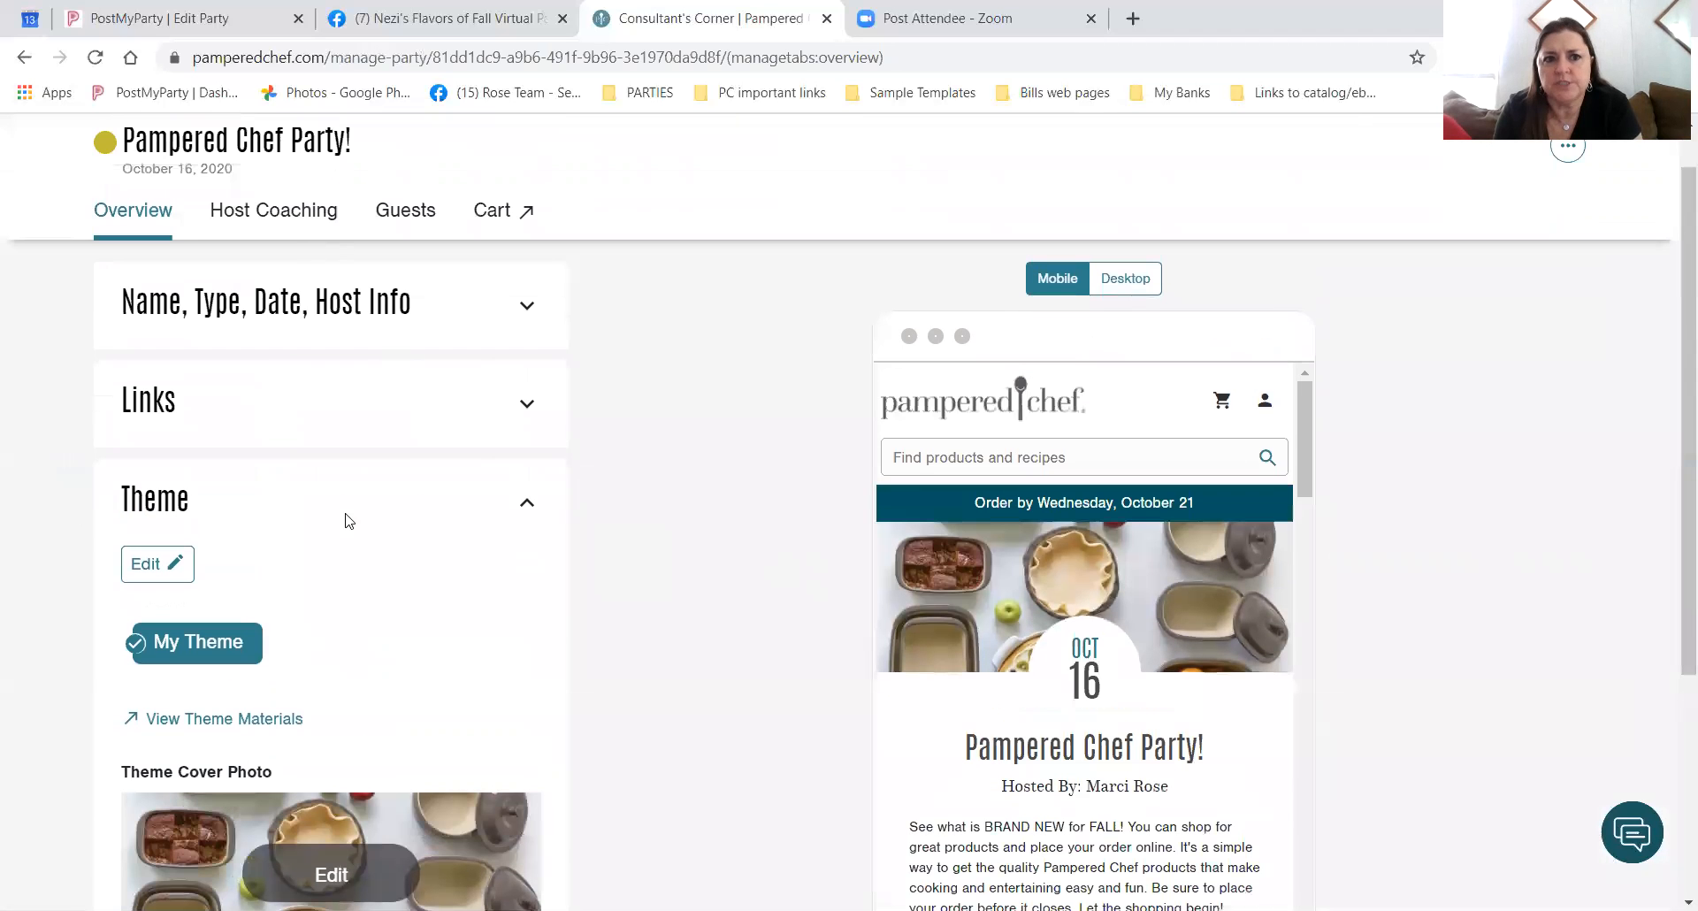
scroll(318, 581, "up", 1)
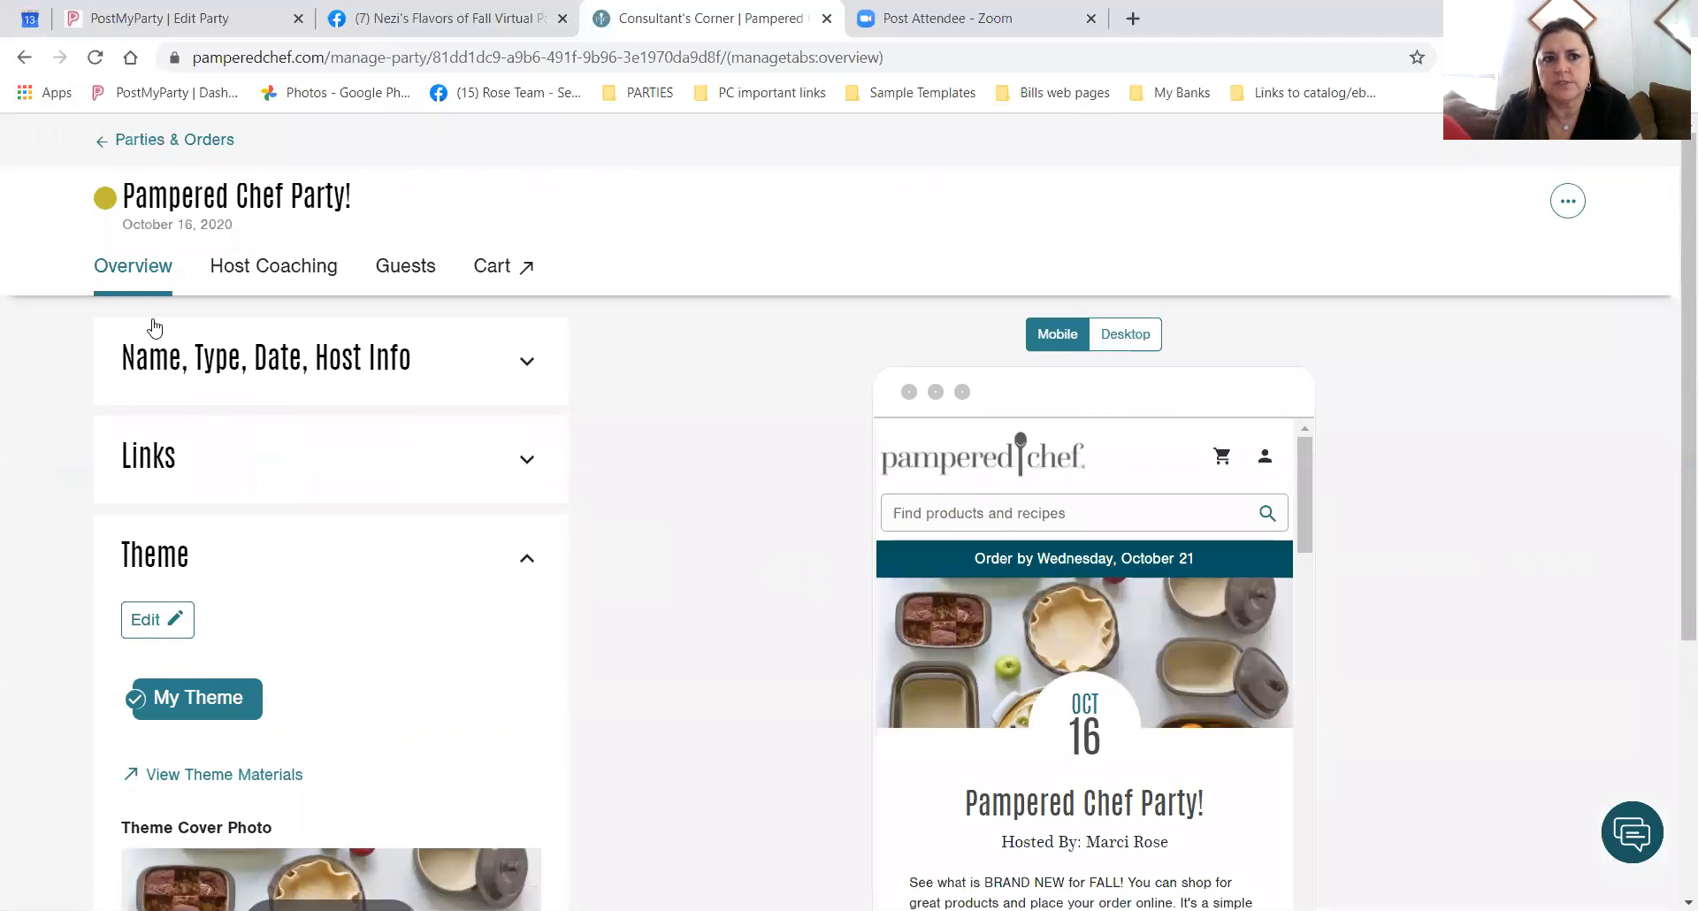
left_click(168, 139)
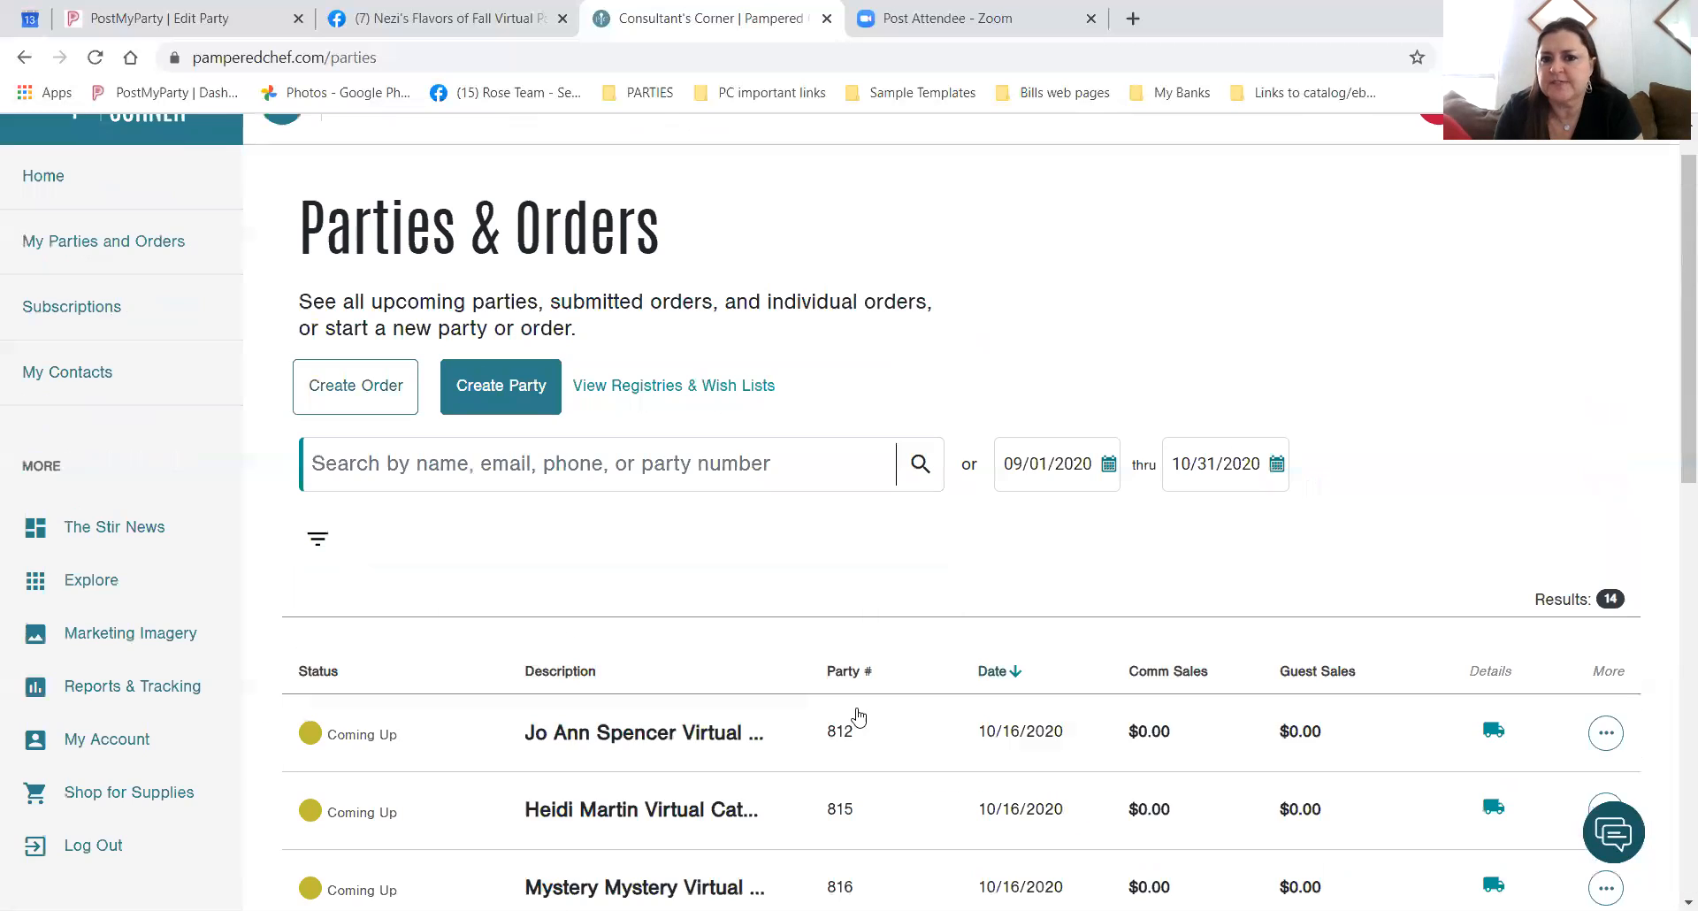
scroll(1024, 567, "down", 8)
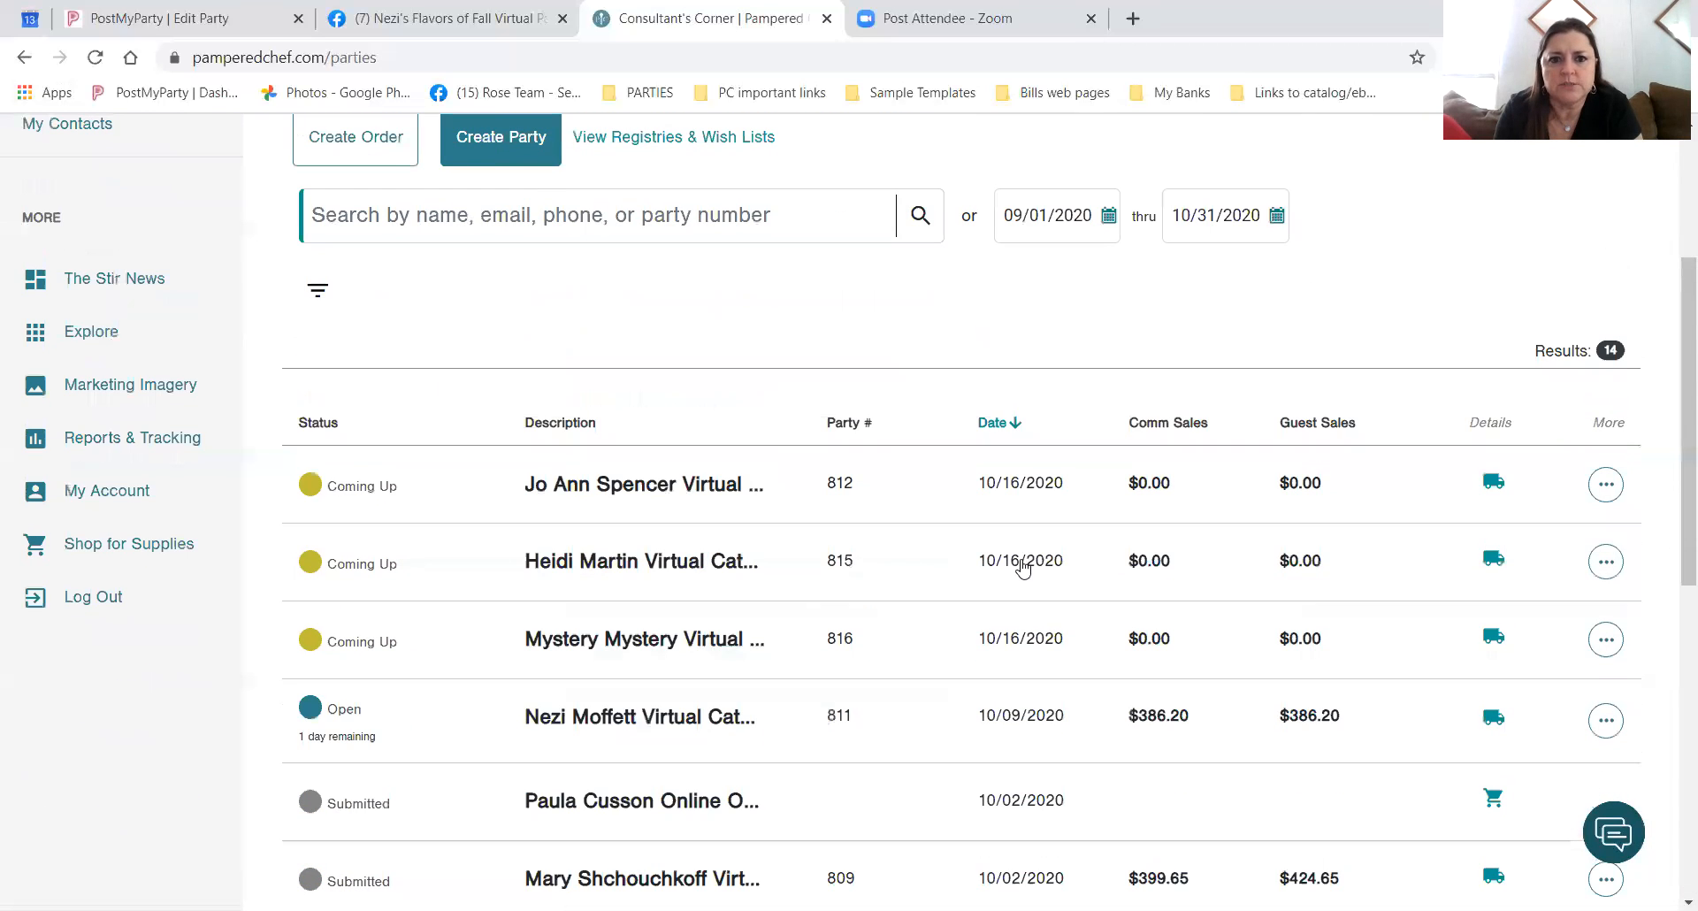
scroll(1024, 567, "up", 8)
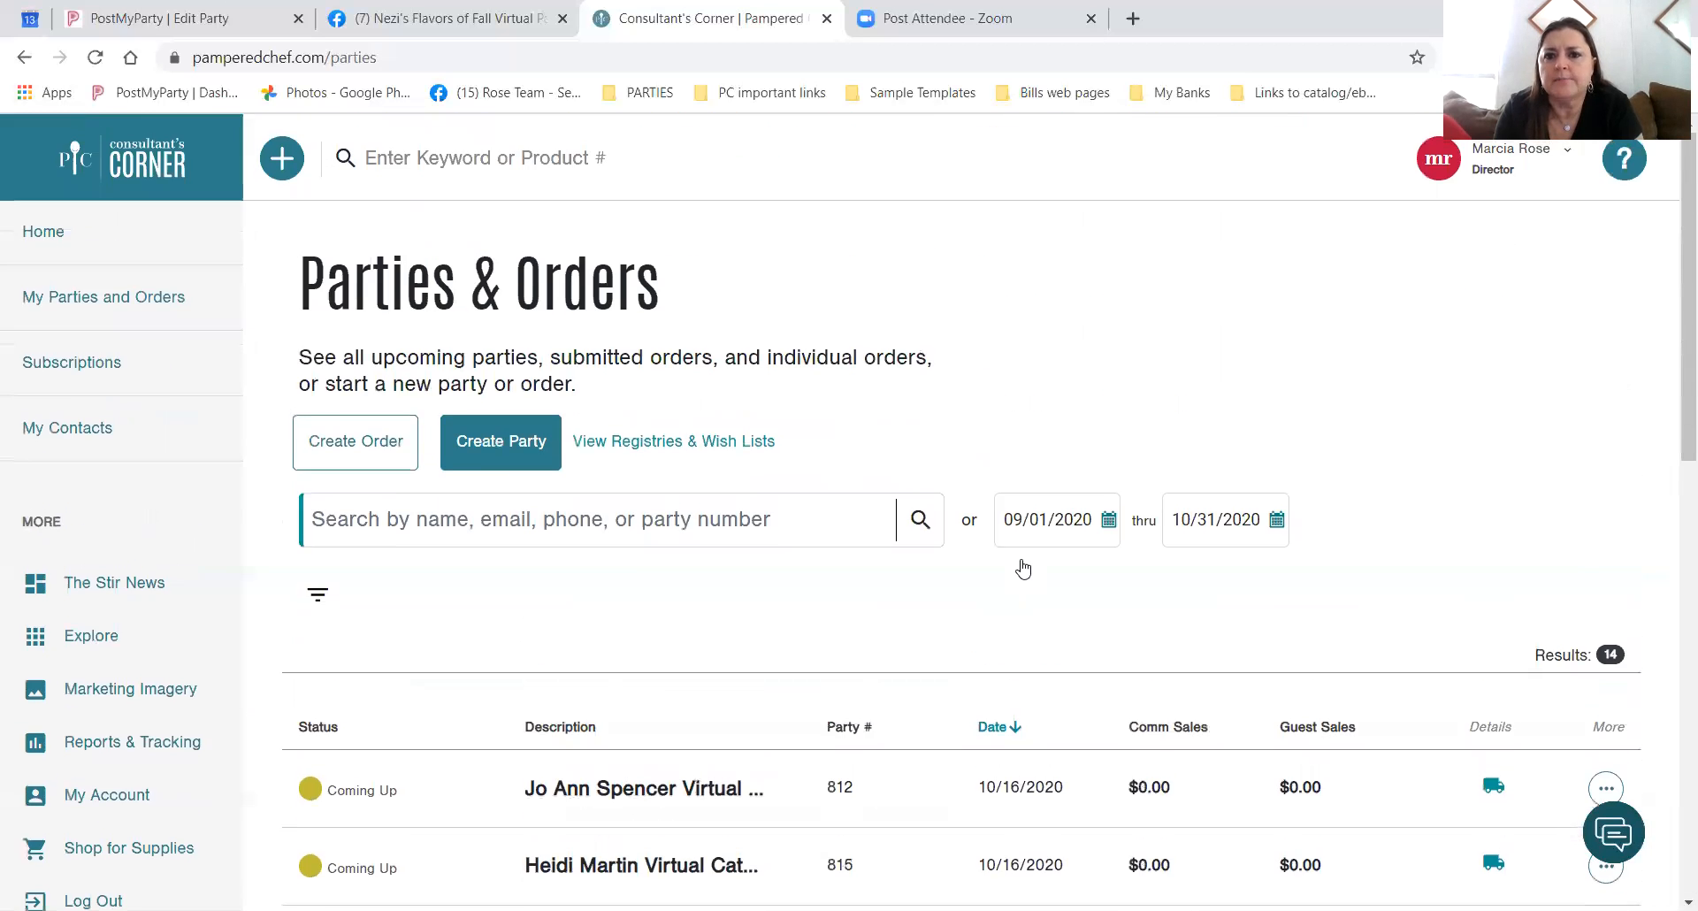